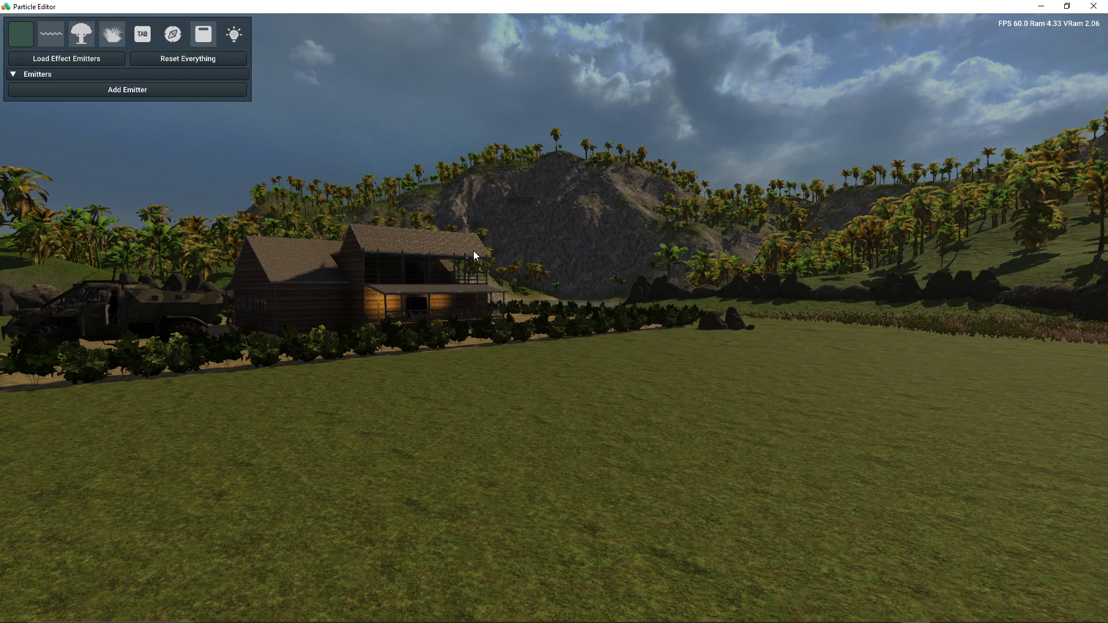
# - Create a first particle emitter named beam
pyautogui.click(131, 90)
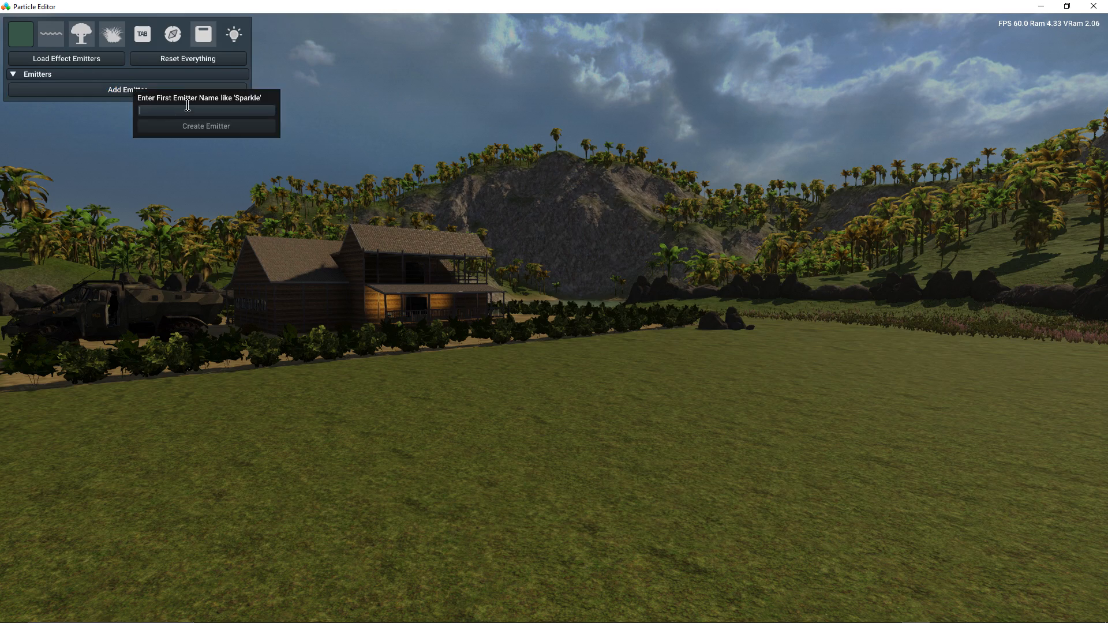
pyautogui.write('be')
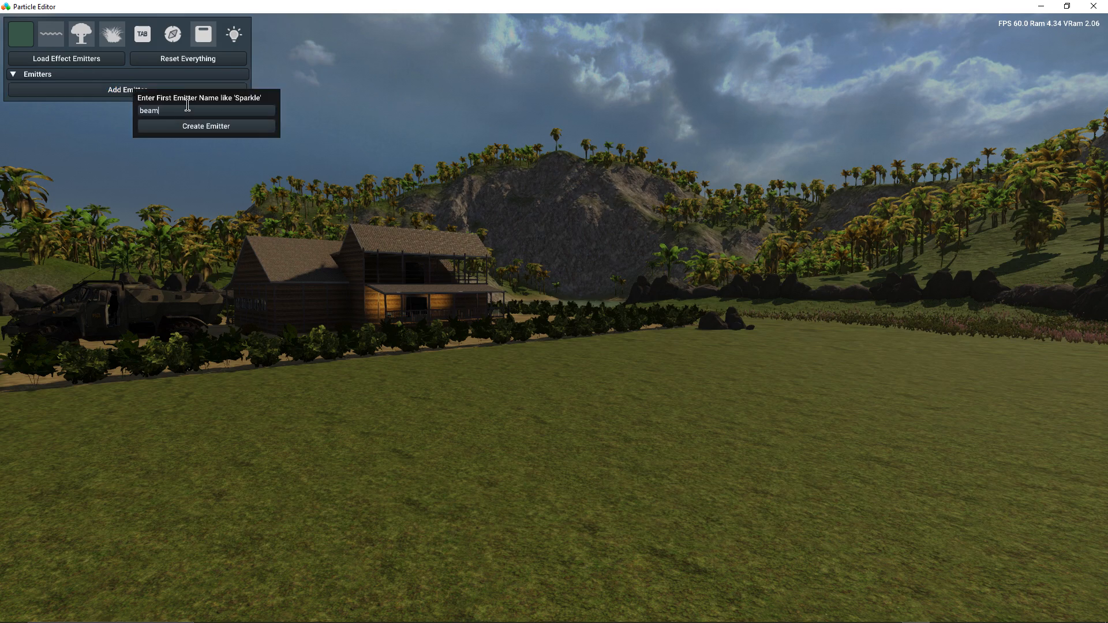
pyautogui.write('am')
pyautogui.click(221, 126)
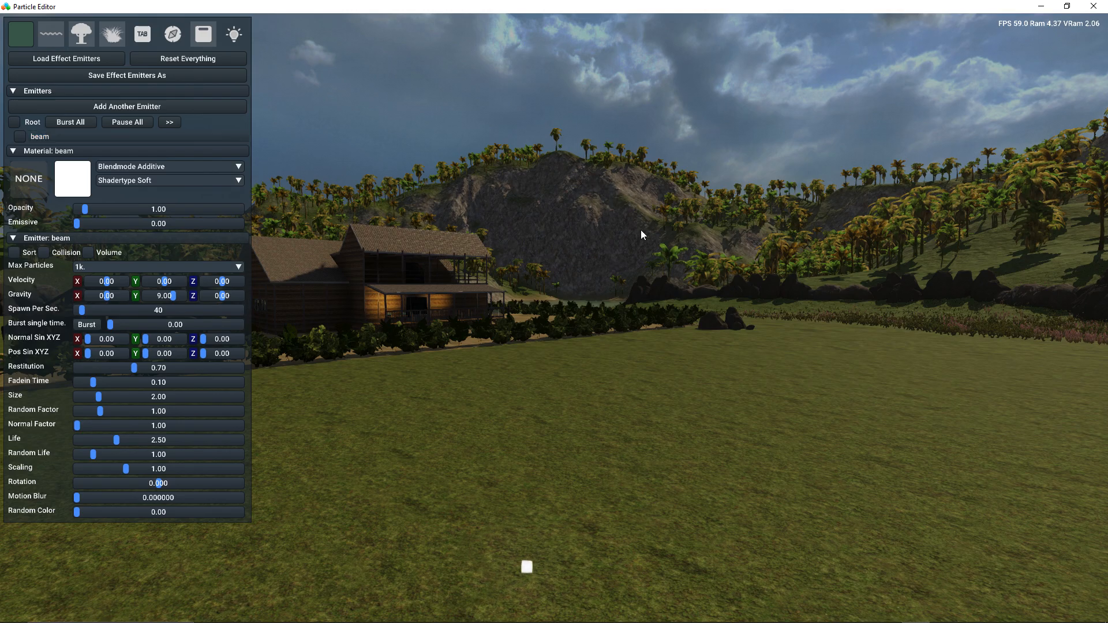
# - Raise the beam emitter slightly above the grass along the vertical axis and deselect it
pyautogui.moveTo(605, 206); pyautogui.dragTo(594, 254, button='right')
pyautogui.press('s')
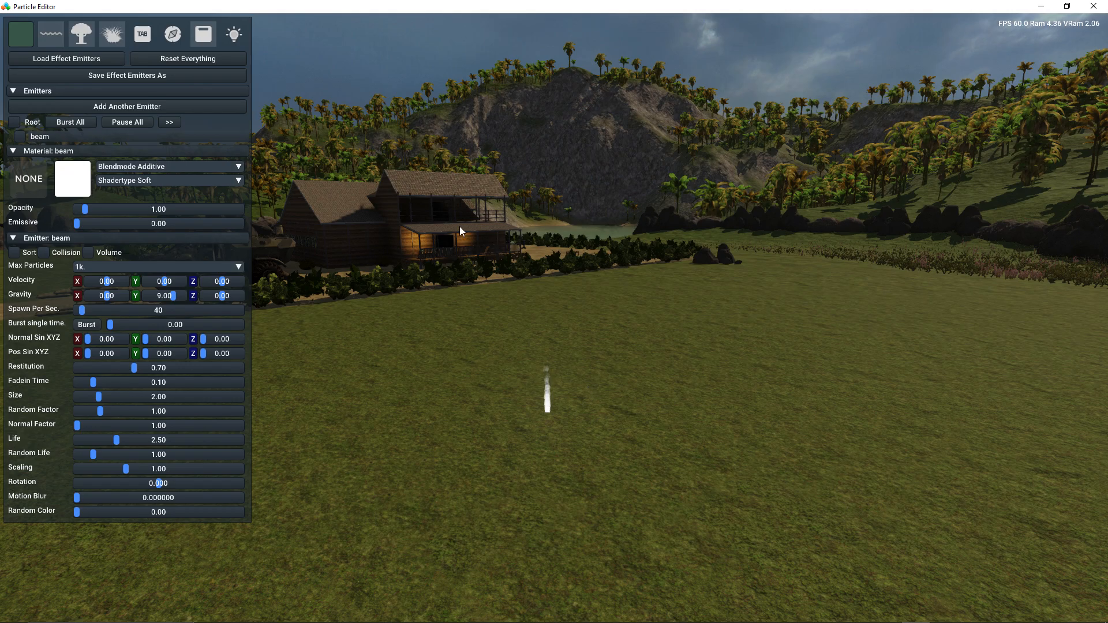
pyautogui.press('w')
pyautogui.moveTo(540, 353); pyautogui.dragTo(534, 375, button='right')
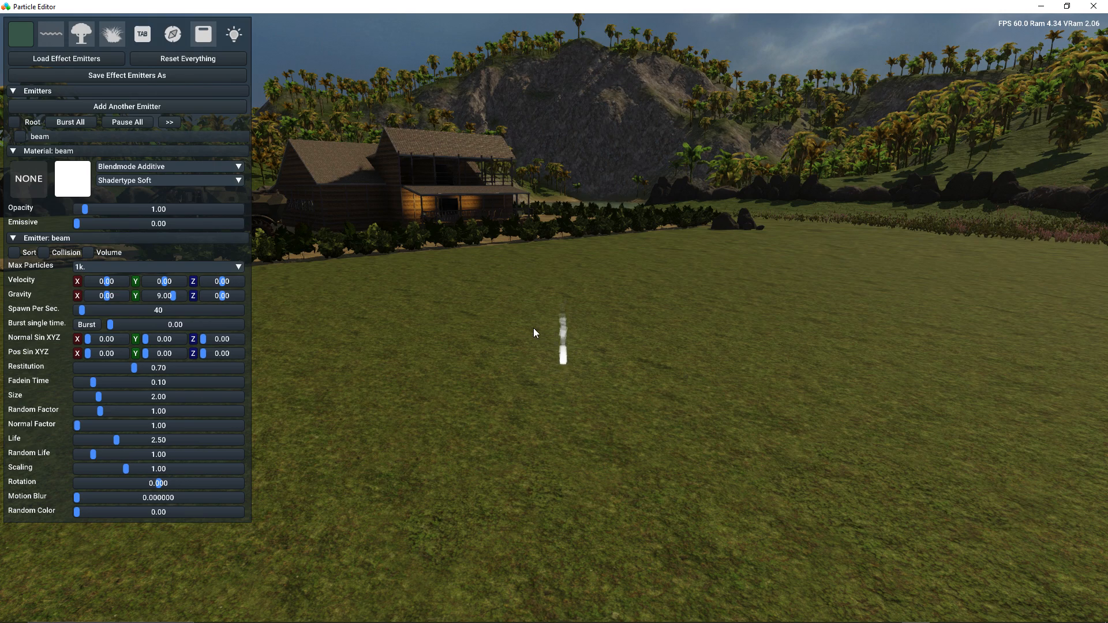
pyautogui.click(20, 136)
pyautogui.moveTo(561, 298); pyautogui.dragTo(564, 237)
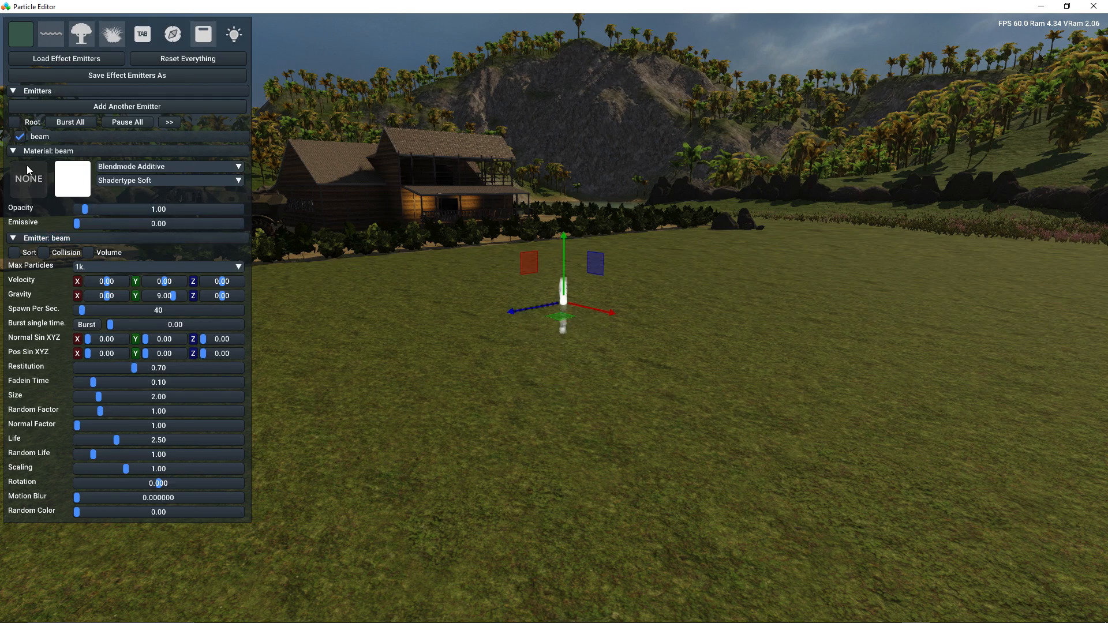
pyautogui.click(19, 137)
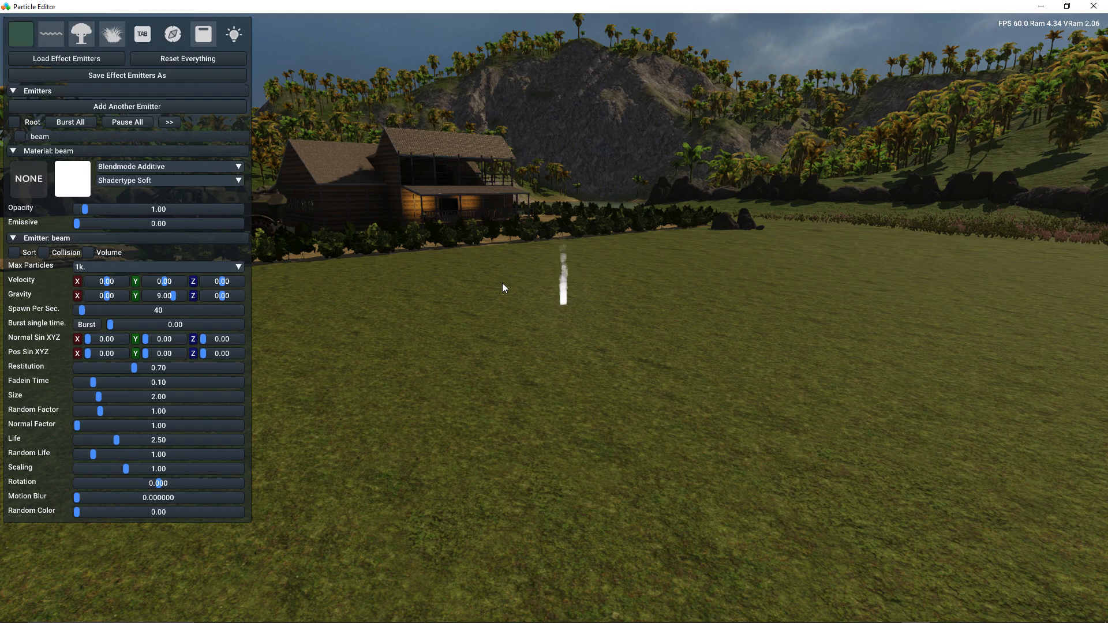
pyautogui.press('w')
pyautogui.moveTo(534, 318); pyautogui.dragTo(534, 292, button='right')
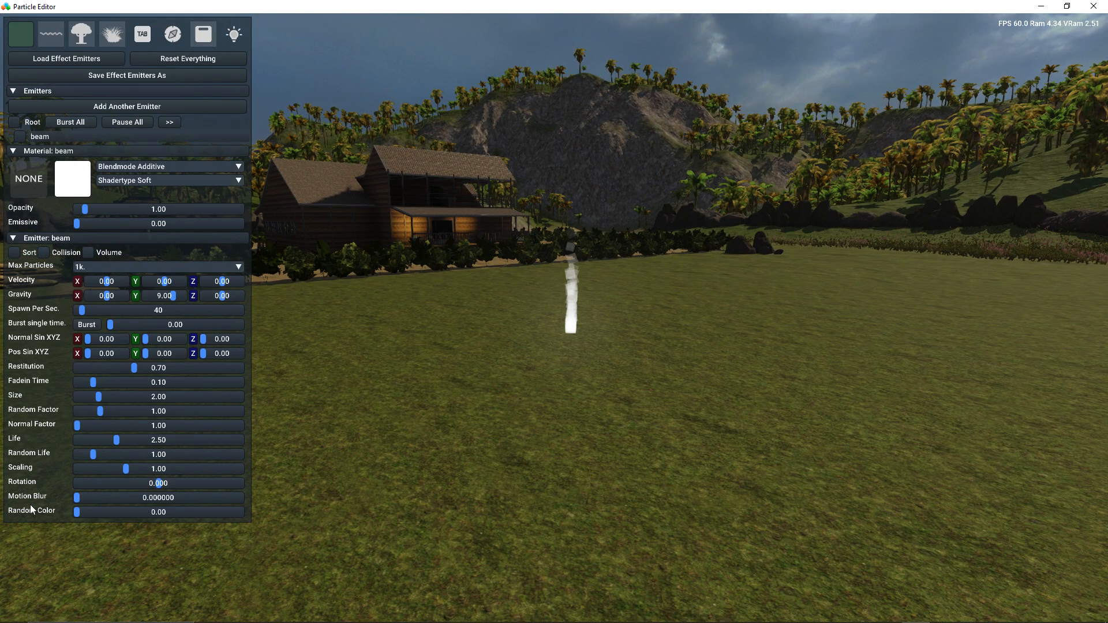
pyautogui.moveTo(491, 369); pyautogui.dragTo(466, 381, button='right')
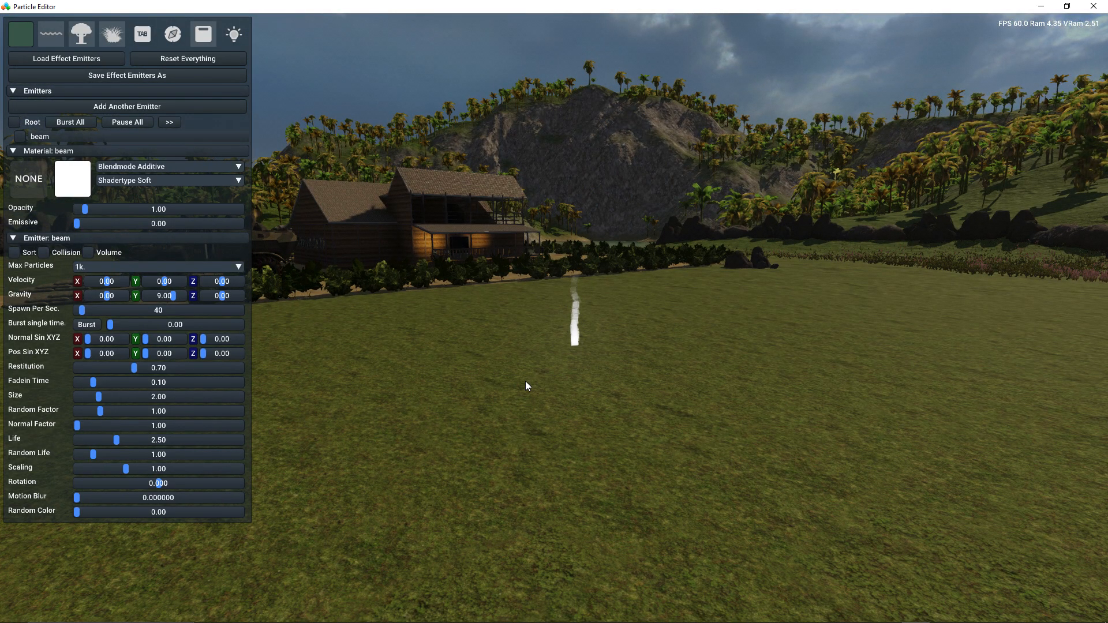
pyautogui.moveTo(539, 379); pyautogui.dragTo(531, 400, button='right')
pyautogui.press('w')
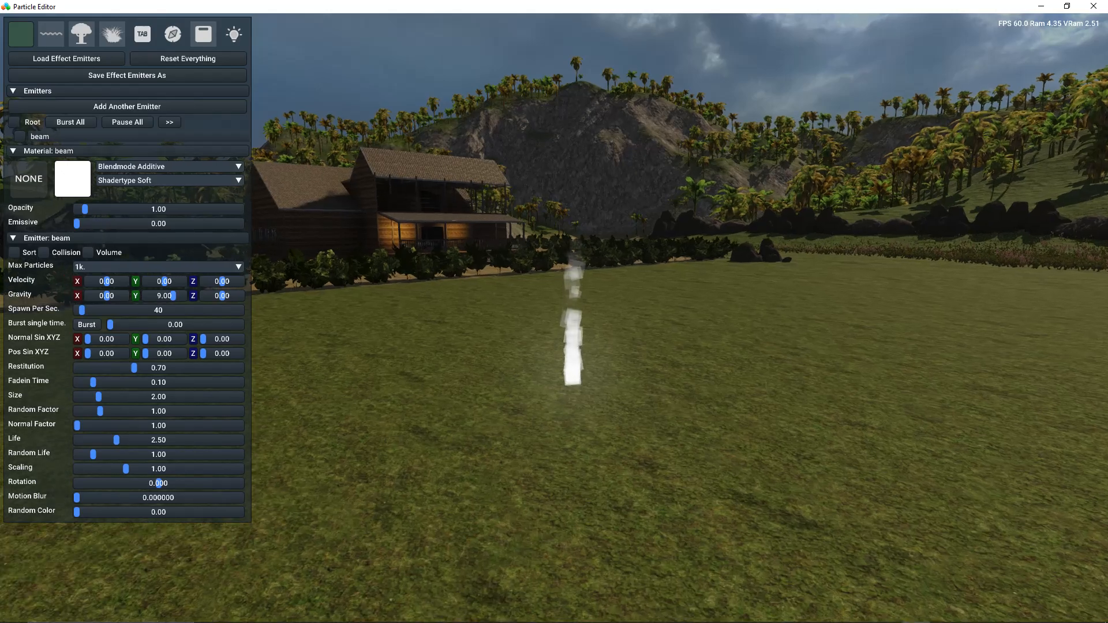
pyautogui.press('s')
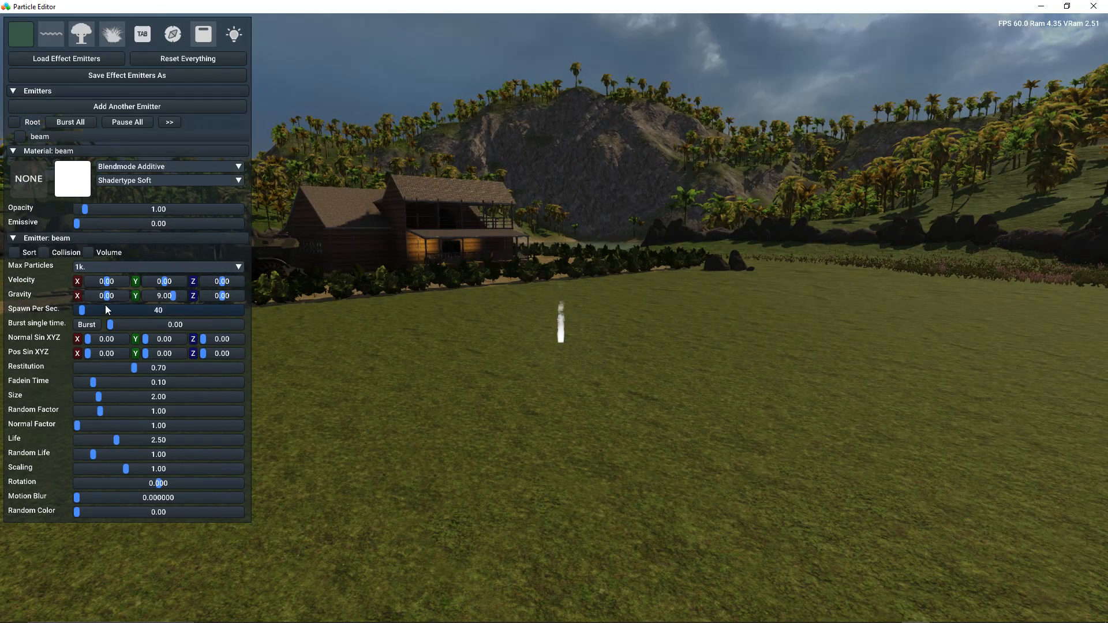
# - Set the beam emitter's maximum particles to 3k and its Y gravity to 0
pyautogui.click(112, 268)
pyautogui.click(105, 290)
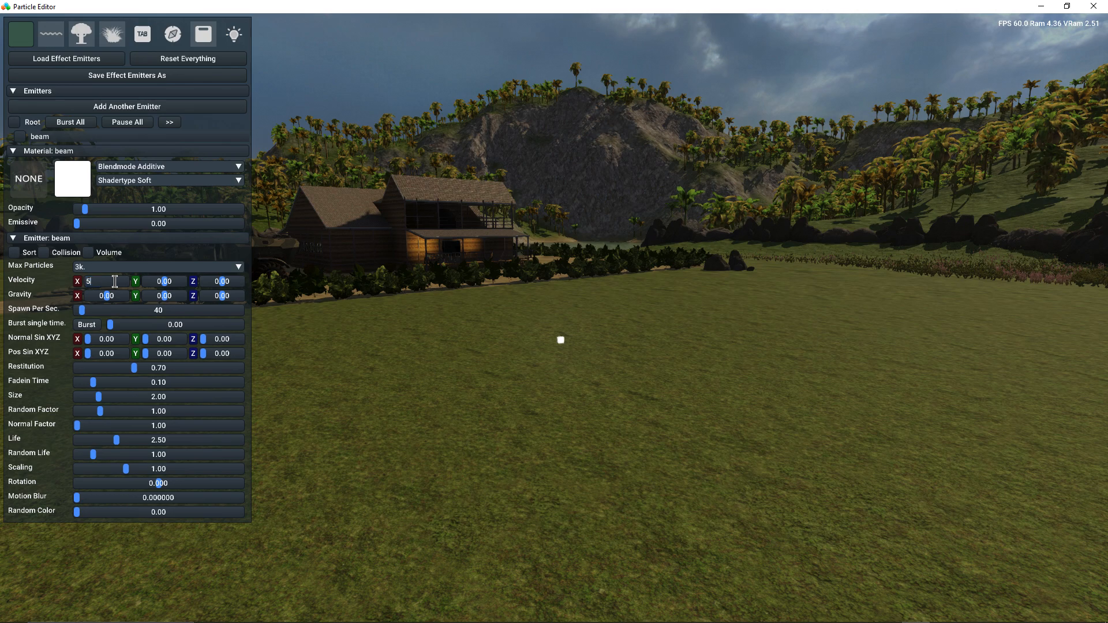
# - Try a velocity of 500 on both X and Z, and reset both to 0
pyautogui.click(217, 281)
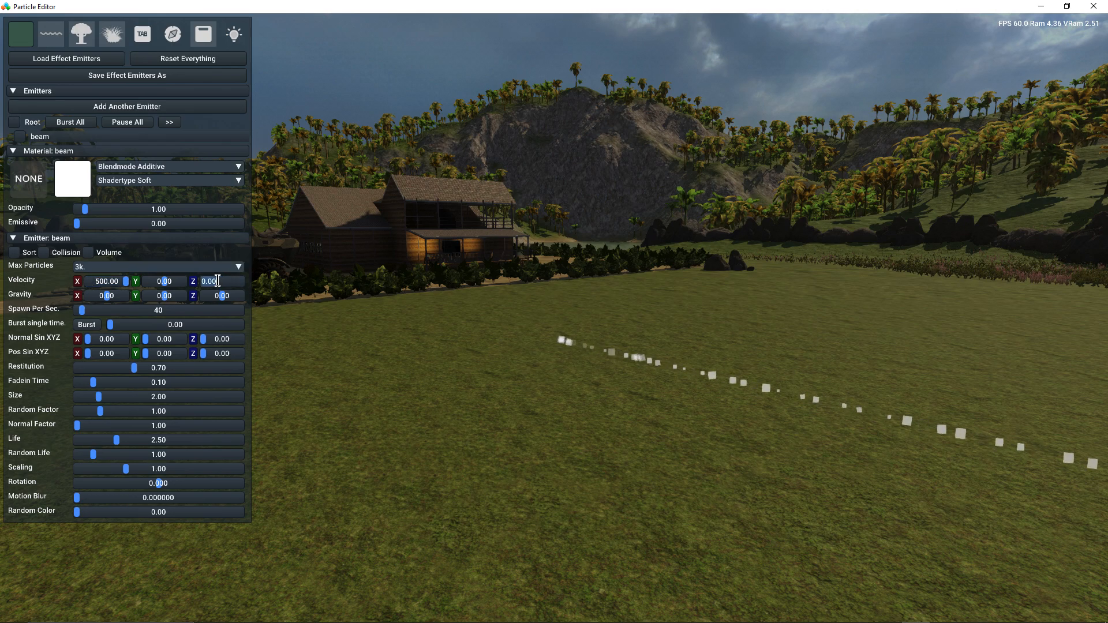
pyautogui.write('500')
pyautogui.press('Return')
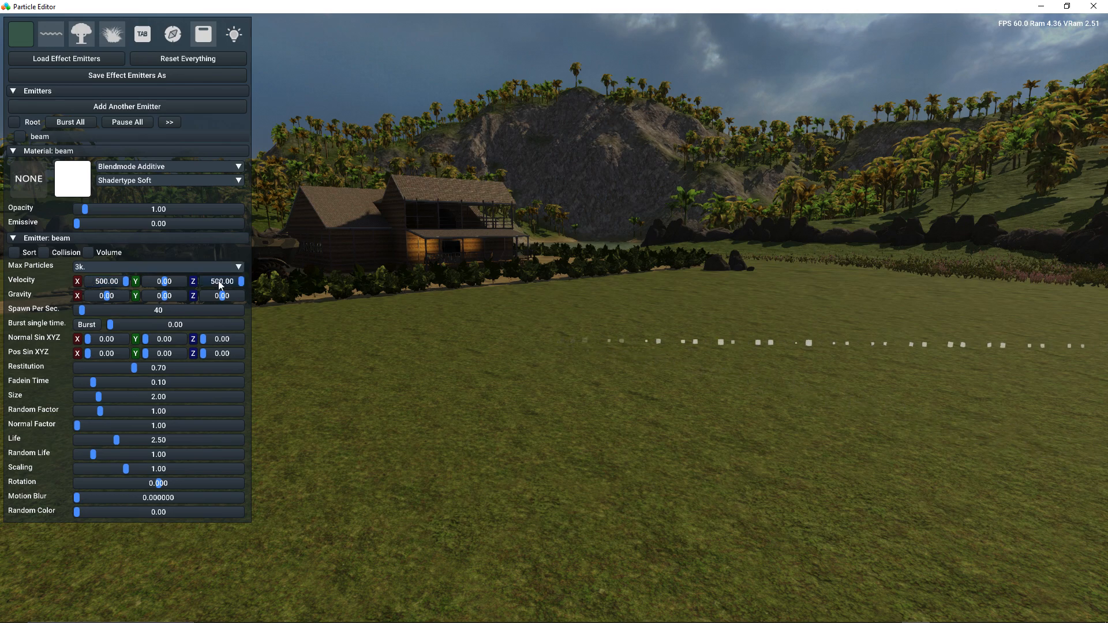
pyautogui.hotkey('ctrl', 'a')
pyautogui.write('0')
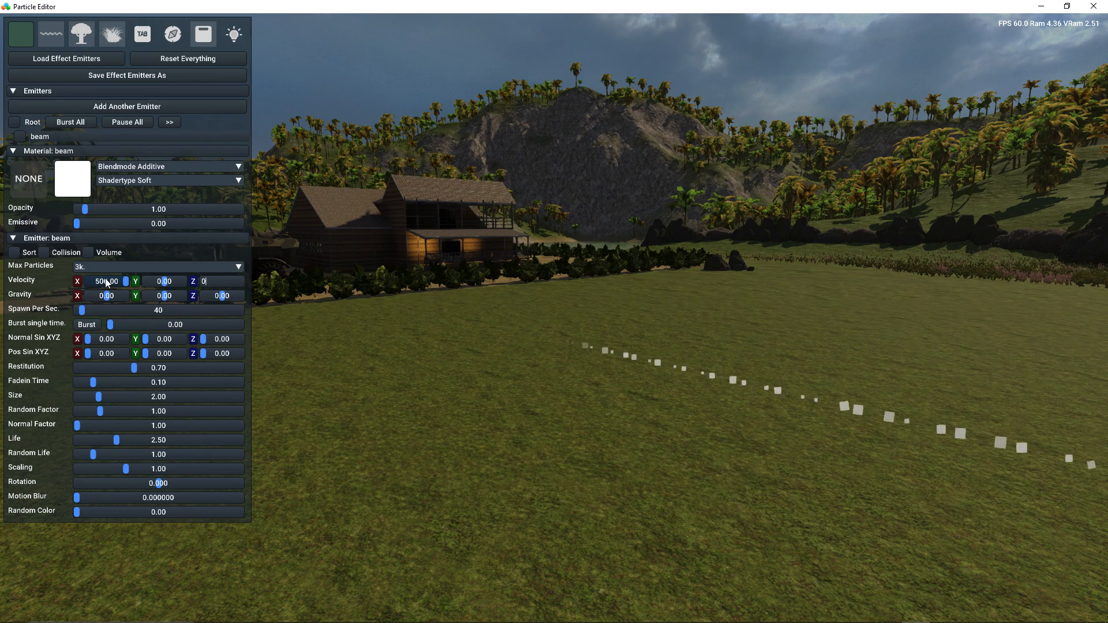
pyautogui.click(104, 281)
pyautogui.write('0')
pyautogui.press('Return')
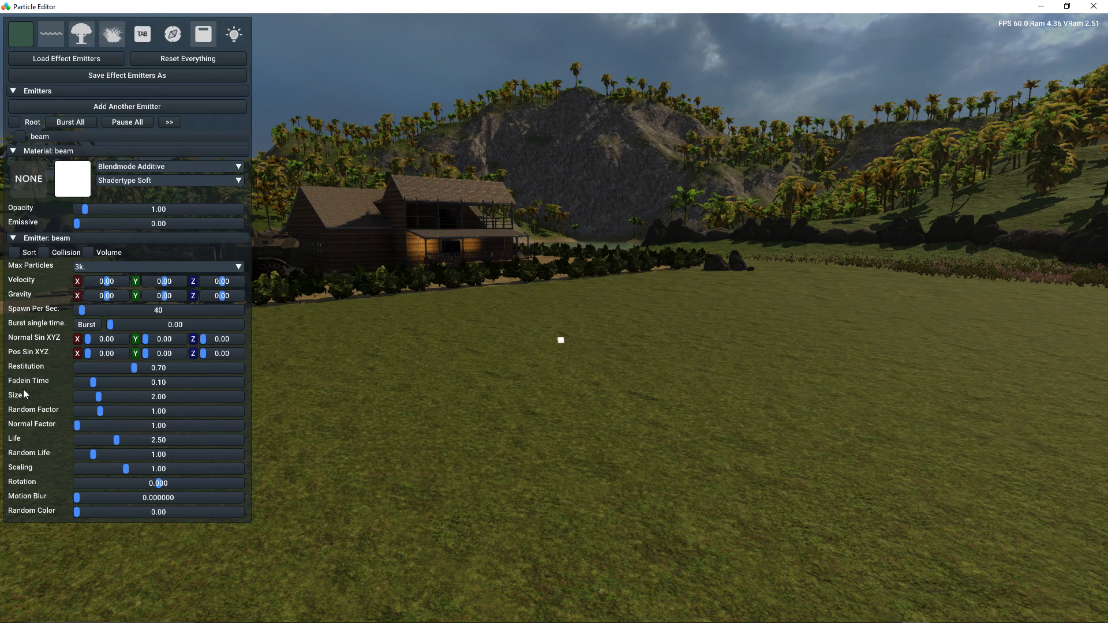
# - Set the emitter's normal factor to 500 and its random factor to 1.90
pyautogui.doubleClick(76, 425)
pyautogui.write('500')
pyautogui.press('Return')
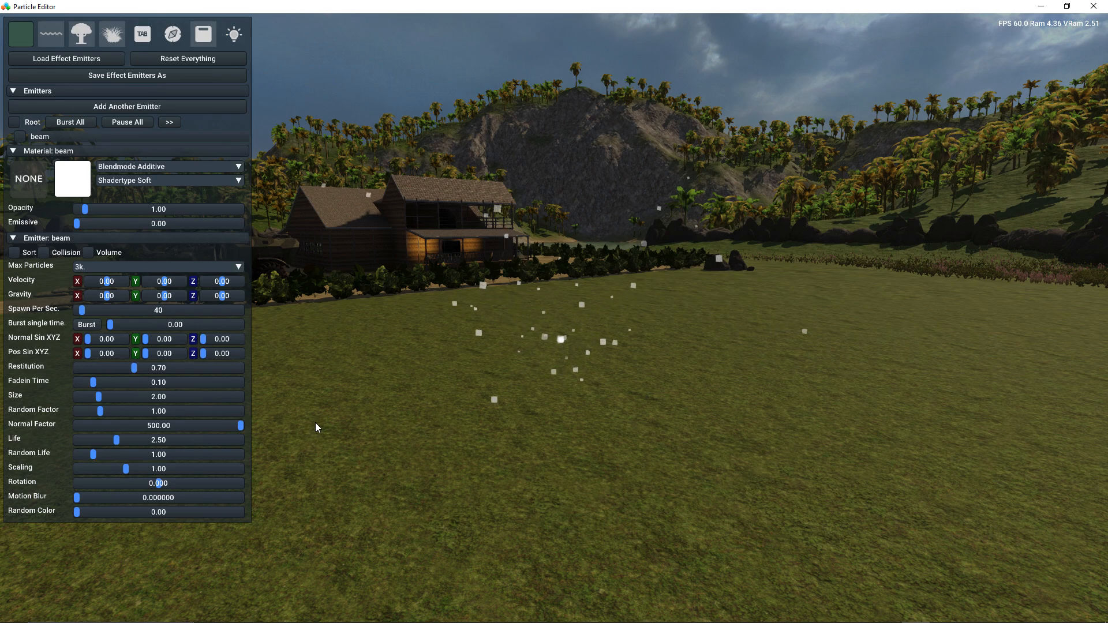
pyautogui.click(122, 411)
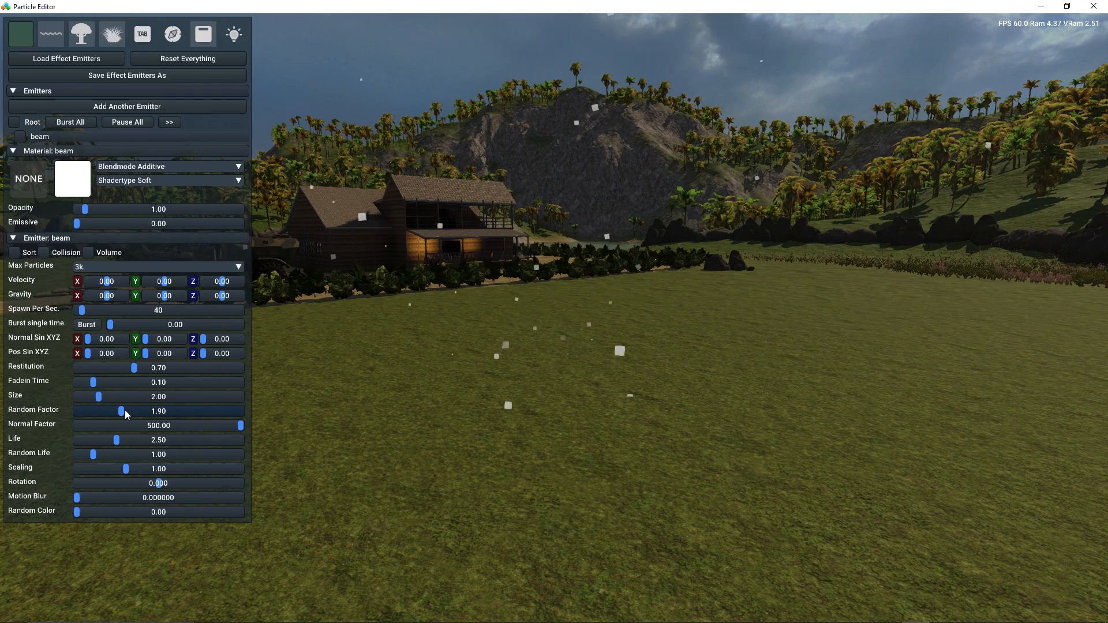
# - Reduce the particle size to 0.85 and raise the spawn rate to 4107 per second
pyautogui.press('s')
pyautogui.moveTo(420, 375)
pyautogui.mouseDown(button='right')
pyautogui.moveTo(420, 439)
pyautogui.moveTo(420, 375)
pyautogui.mouseUp(button='right')
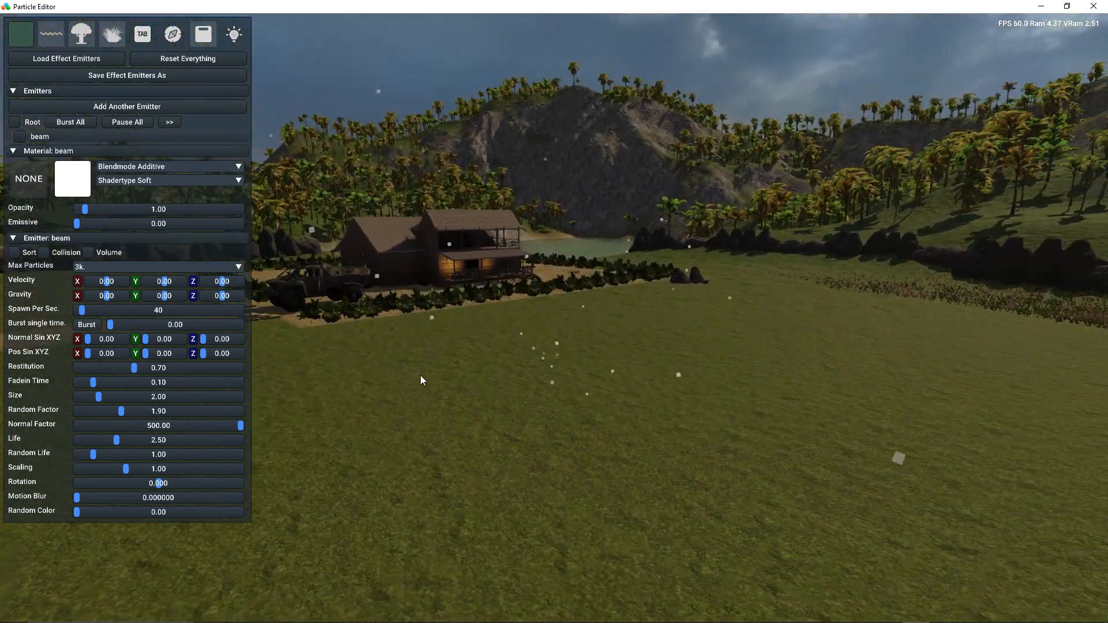
pyautogui.click(86, 395)
pyautogui.click(129, 309)
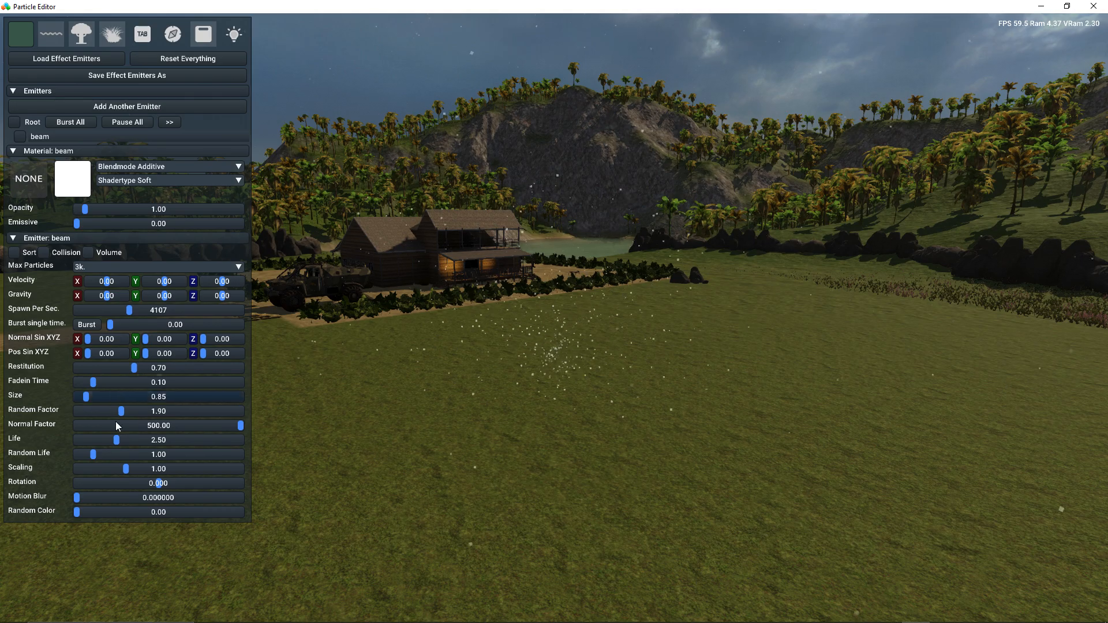
# - Set the particles' random color to 1.45 and their motion blur to 0.000042
pyautogui.click(136, 511)
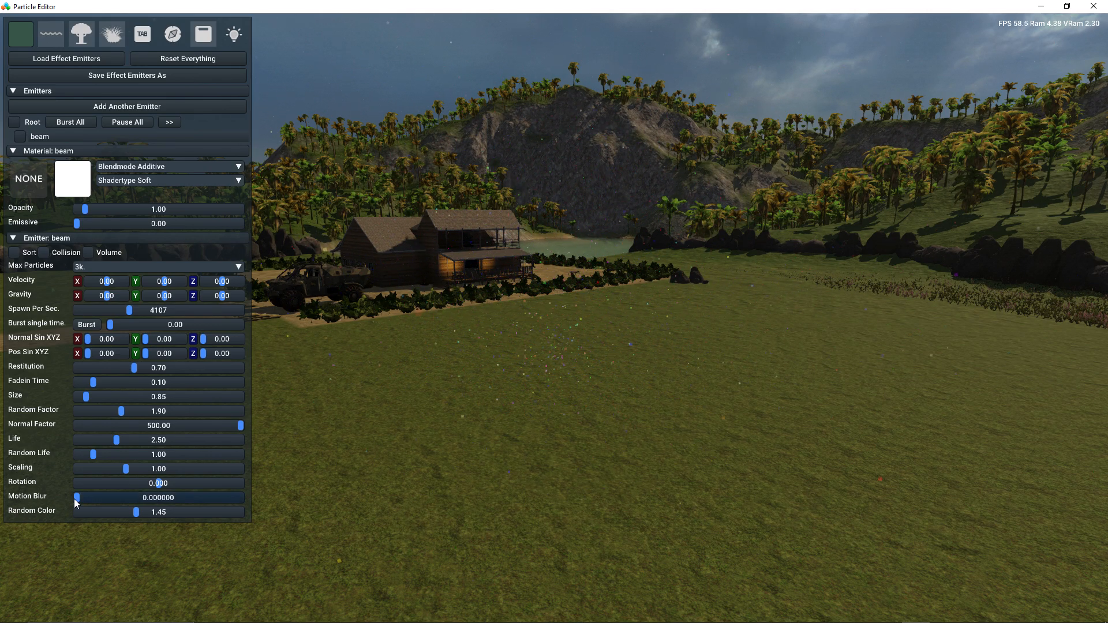
pyautogui.moveTo(75, 498); pyautogui.dragTo(92, 497)
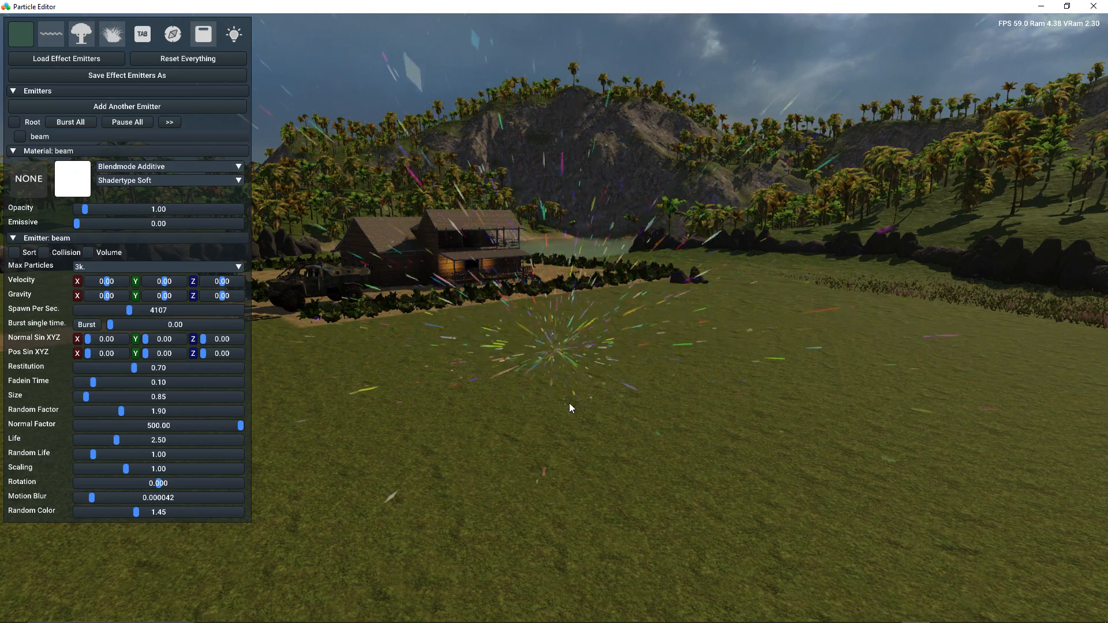
# - Select the beam emitter and move it straight up, high above the field
pyautogui.press('w')
pyautogui.moveTo(570, 402); pyautogui.dragTo(570, 427, button='right')
pyautogui.press('w')
pyautogui.press('s')
pyautogui.press('s')
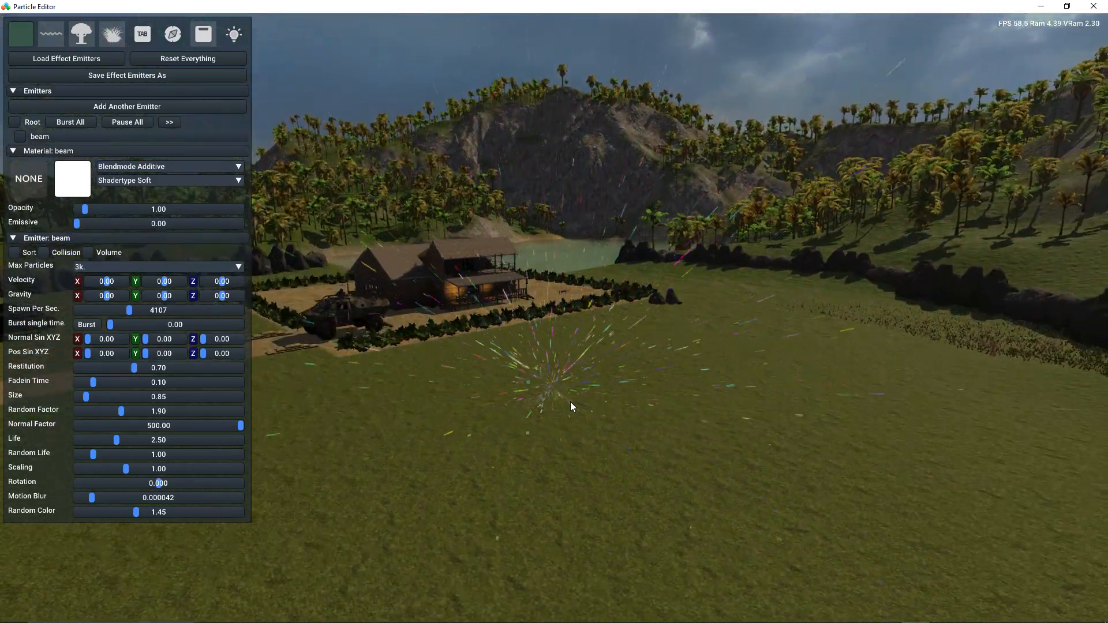
pyautogui.click(20, 137)
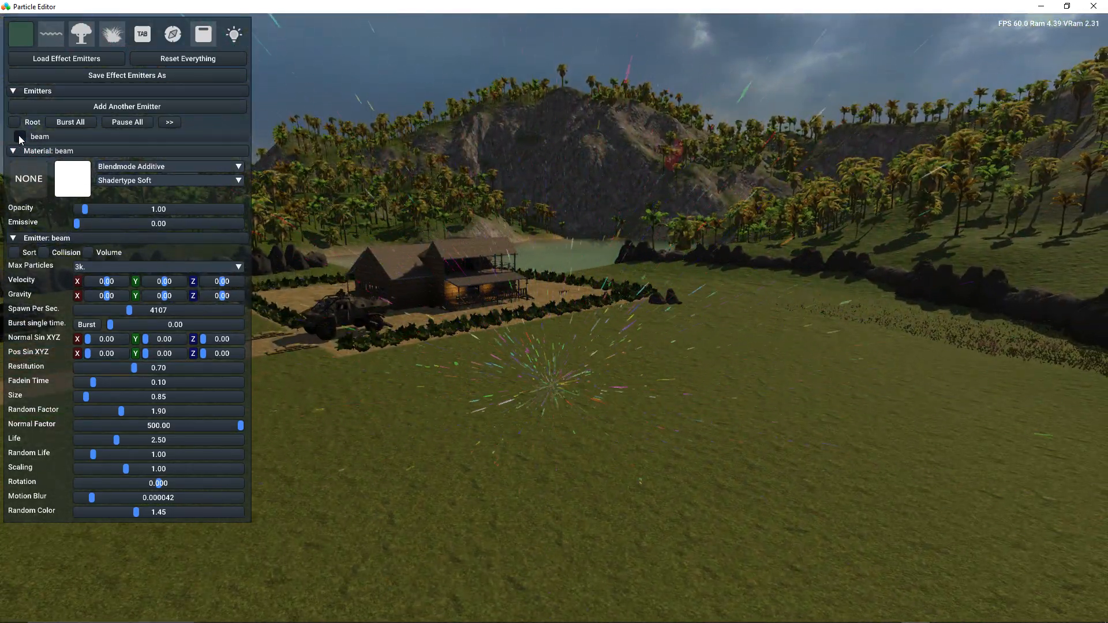
pyautogui.moveTo(554, 319); pyautogui.dragTo(568, 91)
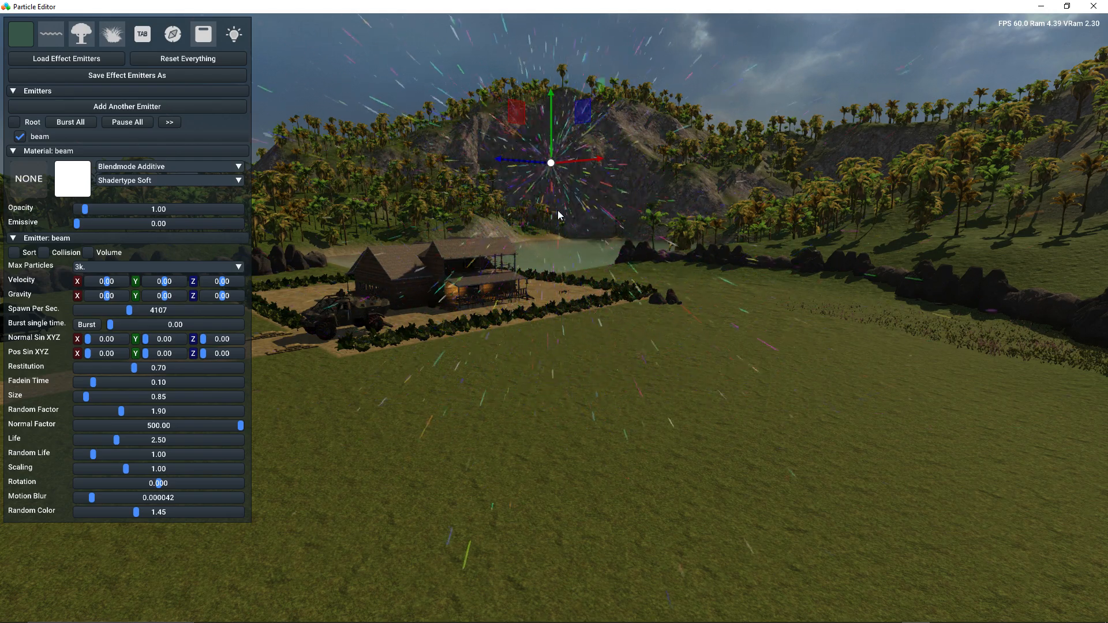
pyautogui.moveTo(566, 351); pyautogui.dragTo(569, 361, button='right')
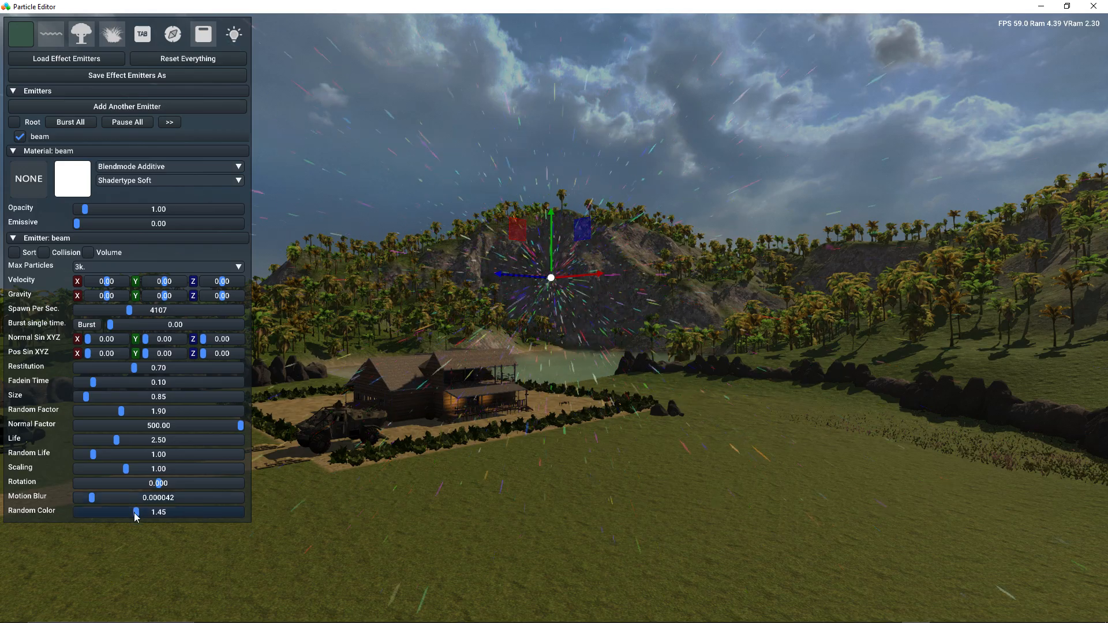
# - Reset the random color to 0 and give the beam material the orange color #B66404FF
pyautogui.moveTo(137, 512); pyautogui.dragTo(1, 522)
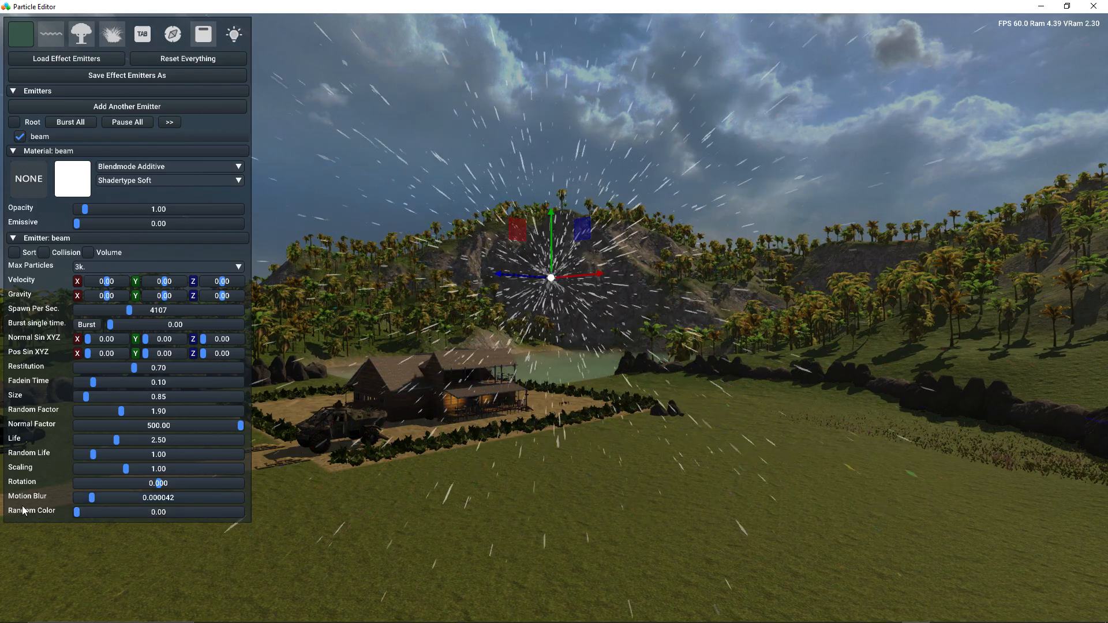
pyautogui.click(80, 180)
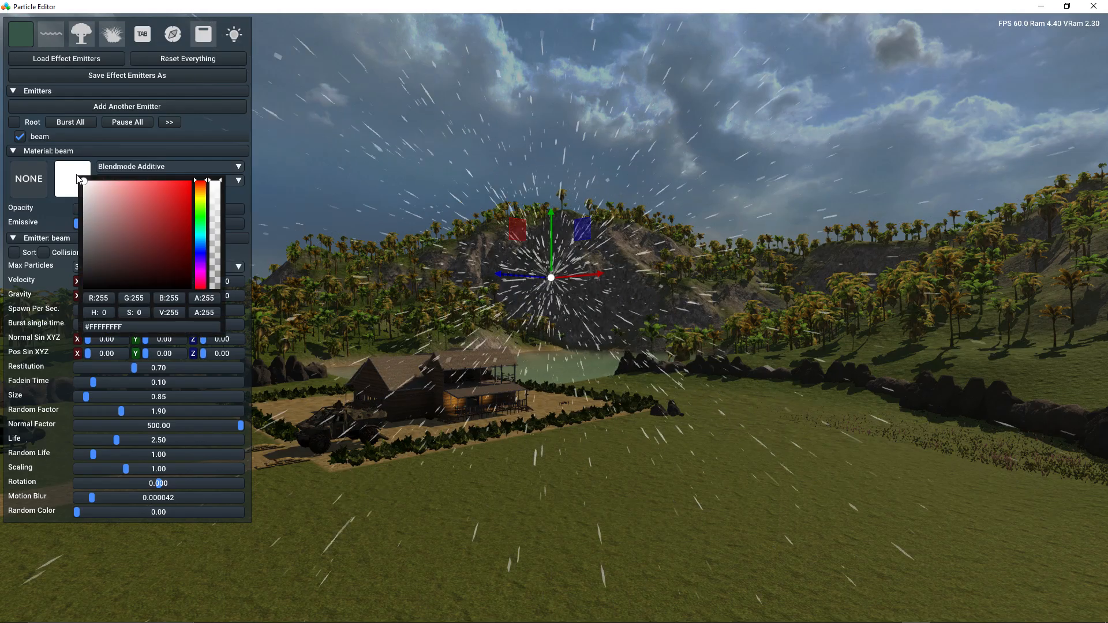
pyautogui.click(202, 195)
pyautogui.click(185, 220)
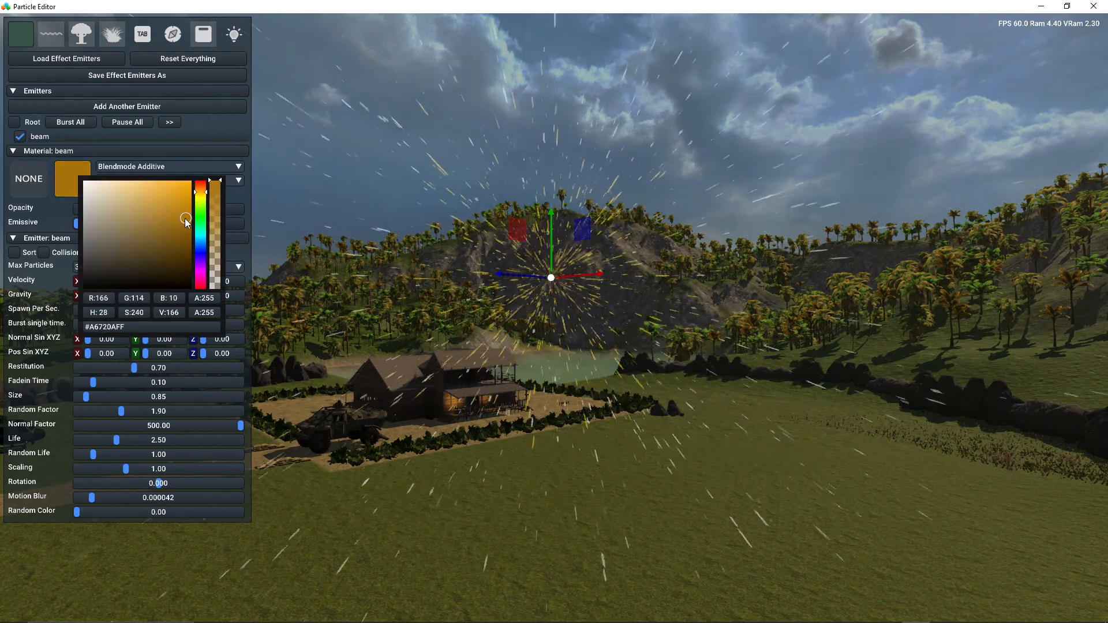
pyautogui.click(190, 211)
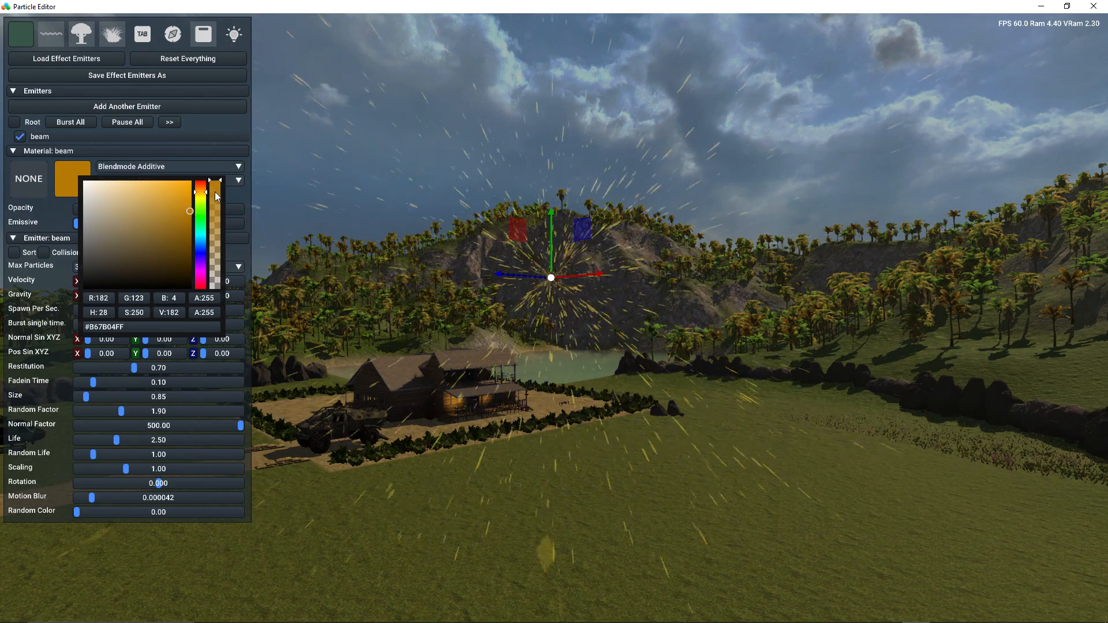
pyautogui.click(202, 188)
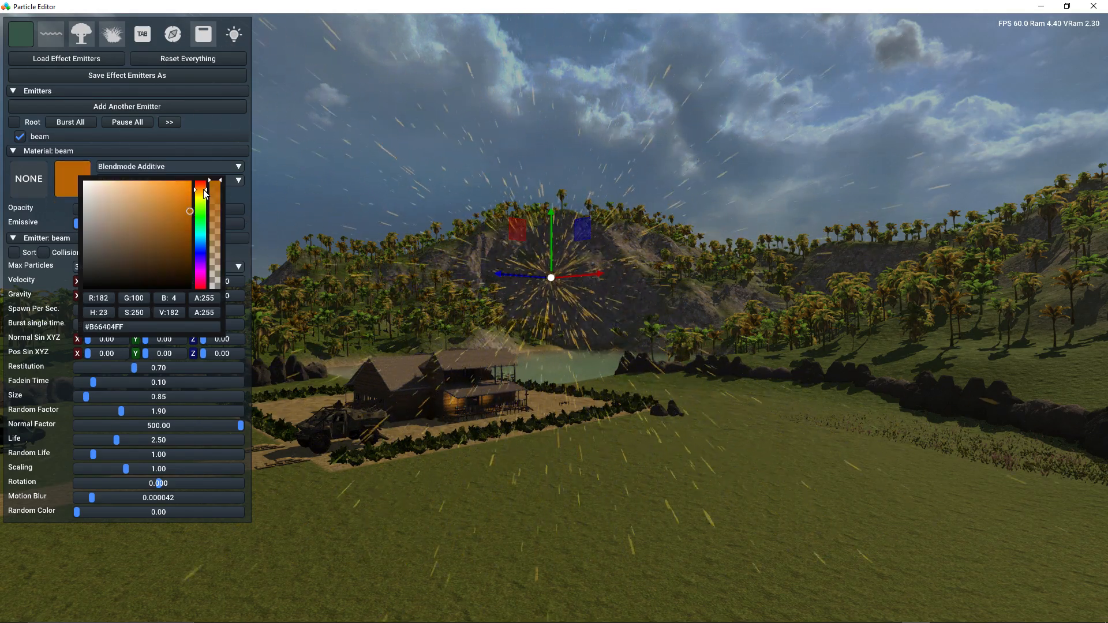
pyautogui.click(43, 214)
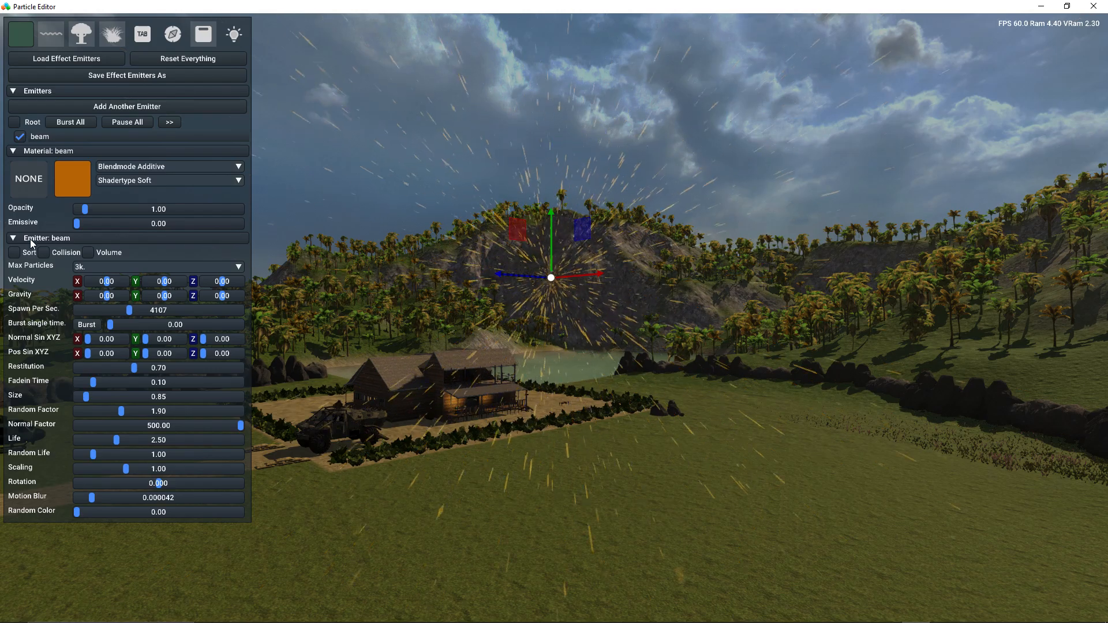
# - Bring the normal factor and random factor down to 0 and set the particle life to 0.73
pyautogui.moveTo(241, 426); pyautogui.dragTo(2, 437)
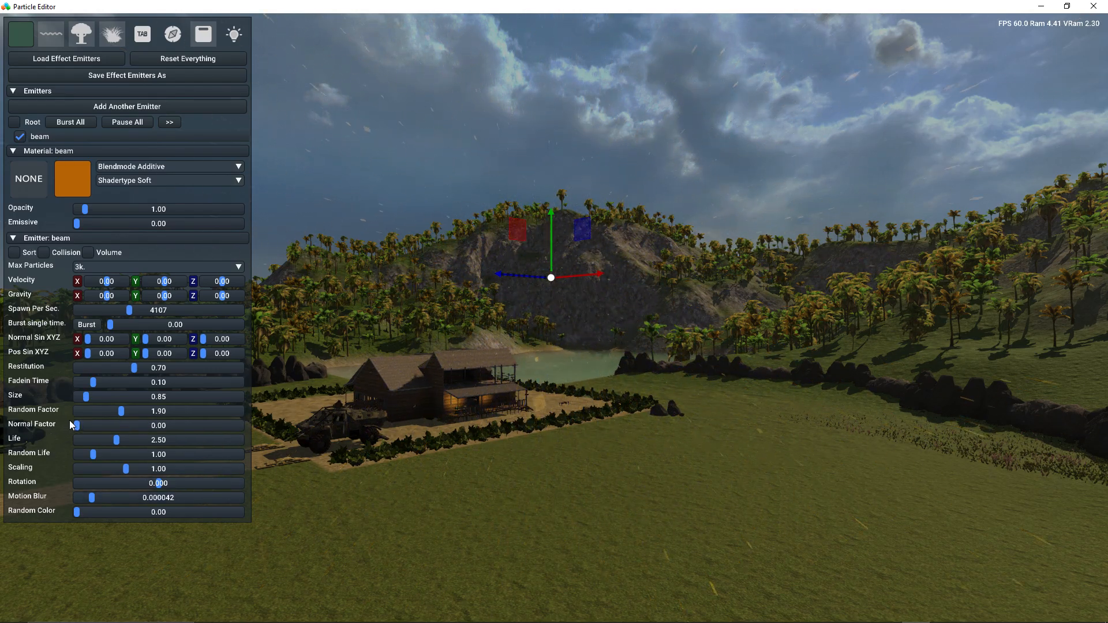
pyautogui.moveTo(119, 411); pyautogui.dragTo(1, 410)
pyautogui.click(88, 440)
# - Set the emitter's Y velocity to -5000 so the particles shoot downward
pyautogui.click(172, 280)
pyautogui.write('-50')
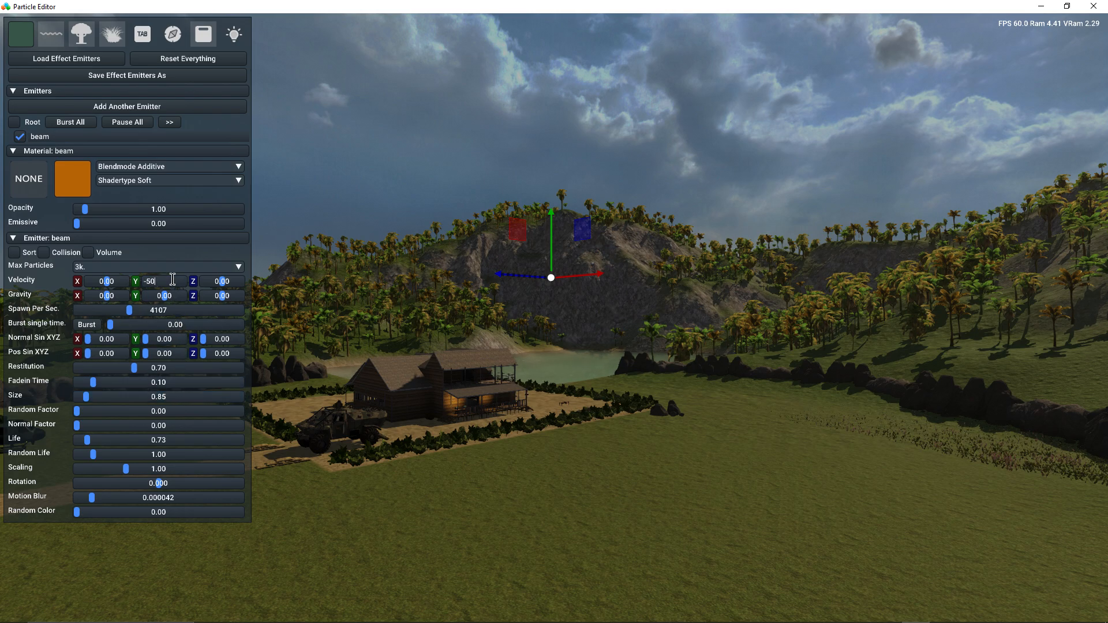
pyautogui.write('00')
pyautogui.press('Return')
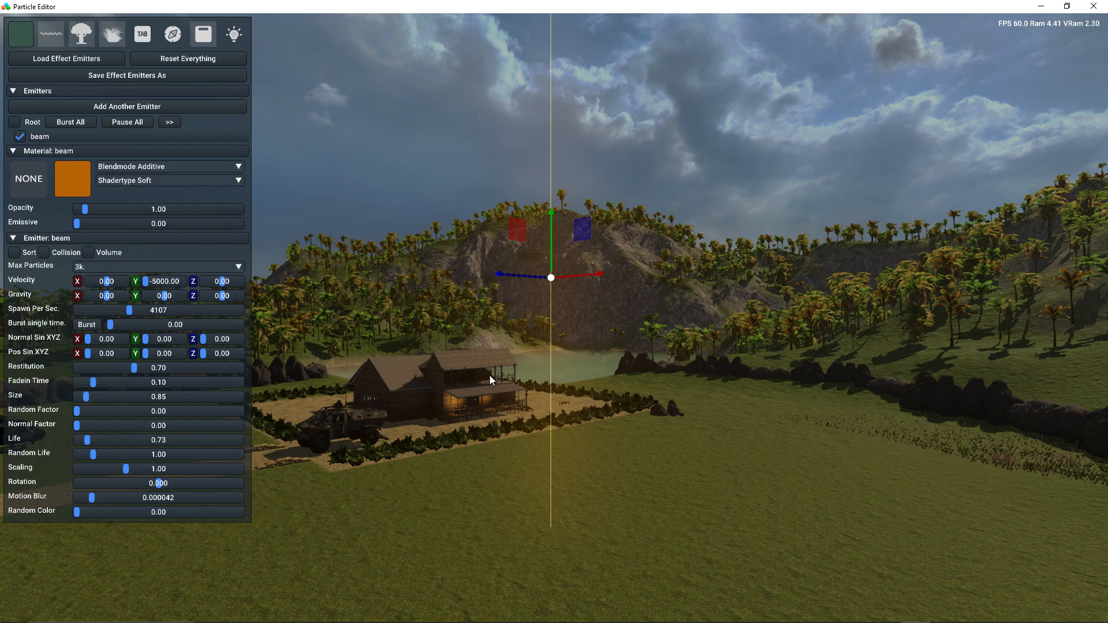
# - Lower the beam emitter's motion blur to 0.000002
pyautogui.press('w')
pyautogui.moveTo(551, 475)
pyautogui.mouseDown(button='right')
pyautogui.moveTo(553, 558)
pyautogui.moveTo(558, 474)
pyautogui.mouseUp(button='right')
pyautogui.press('s')
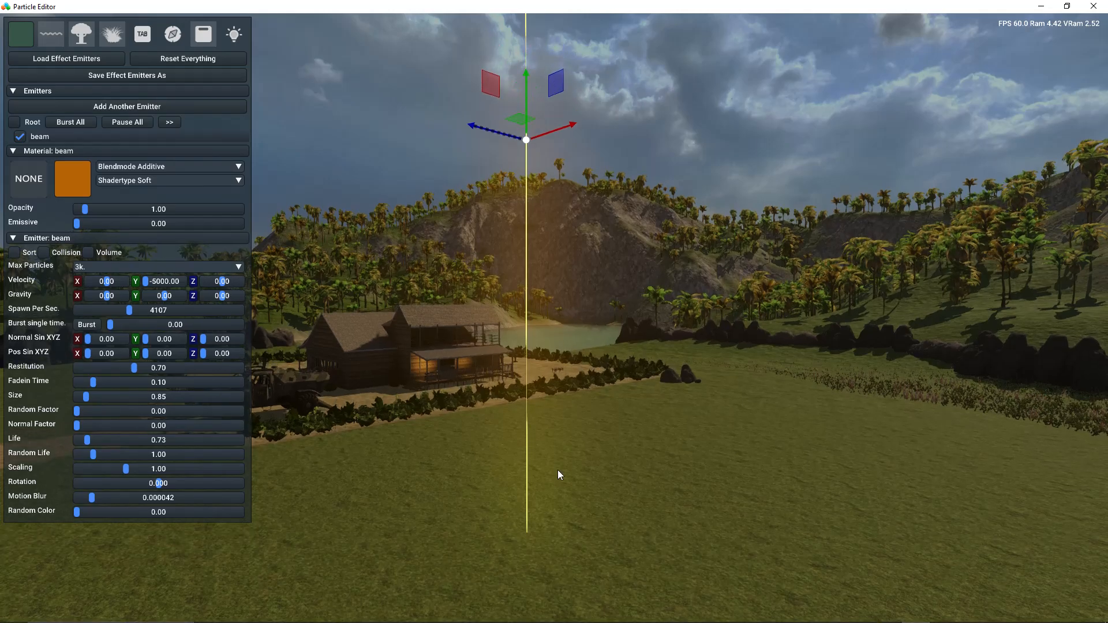
pyautogui.moveTo(91, 497); pyautogui.dragTo(81, 501)
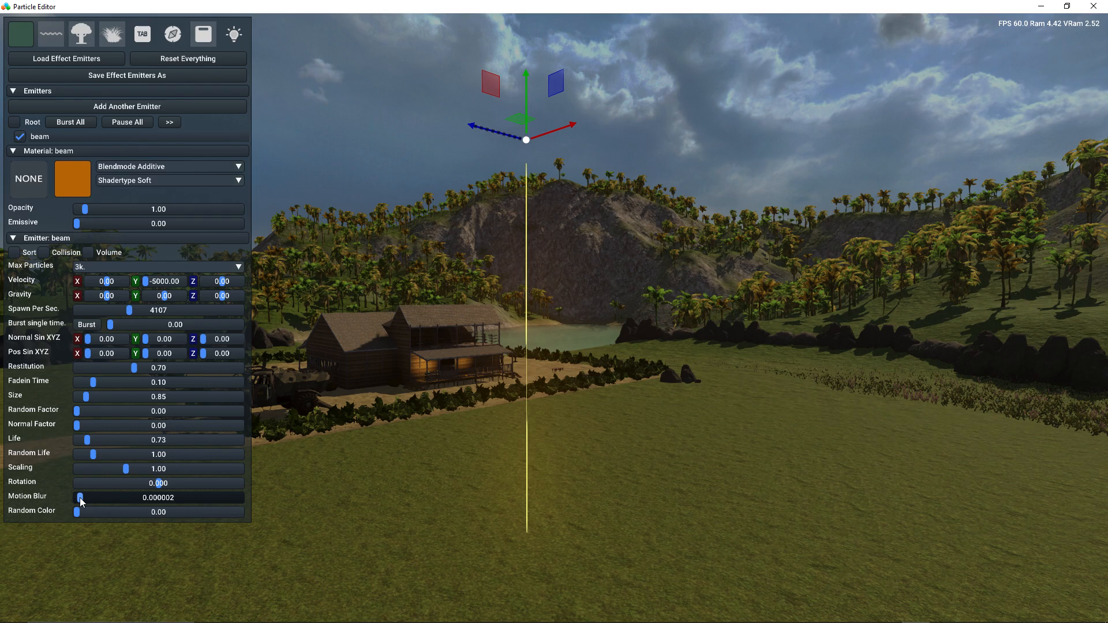
# - Bring the spawn rate per second down to 0 and set the single-time burst amount to 1
pyautogui.moveTo(130, 310); pyautogui.dragTo(35, 308)
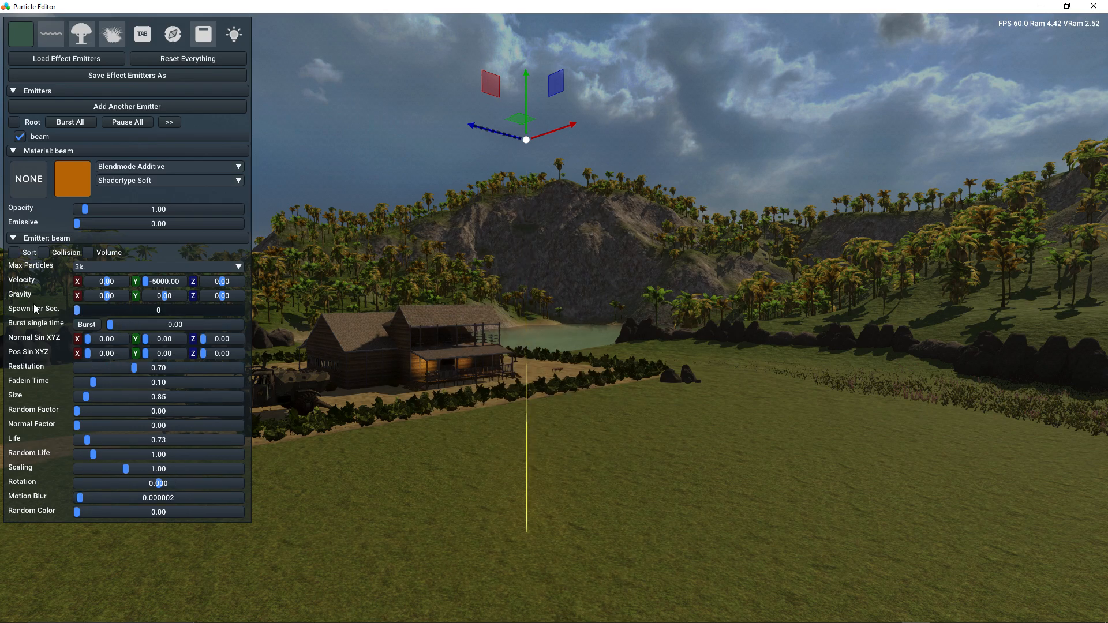
pyautogui.doubleClick(132, 322)
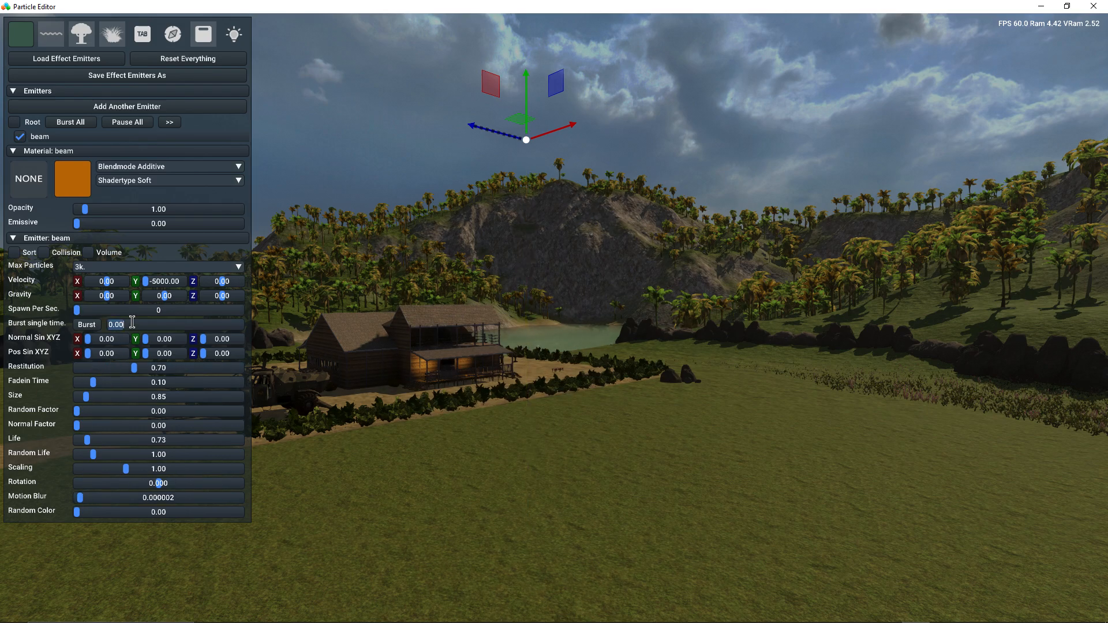
pyautogui.write('1')
pyautogui.press('Return')
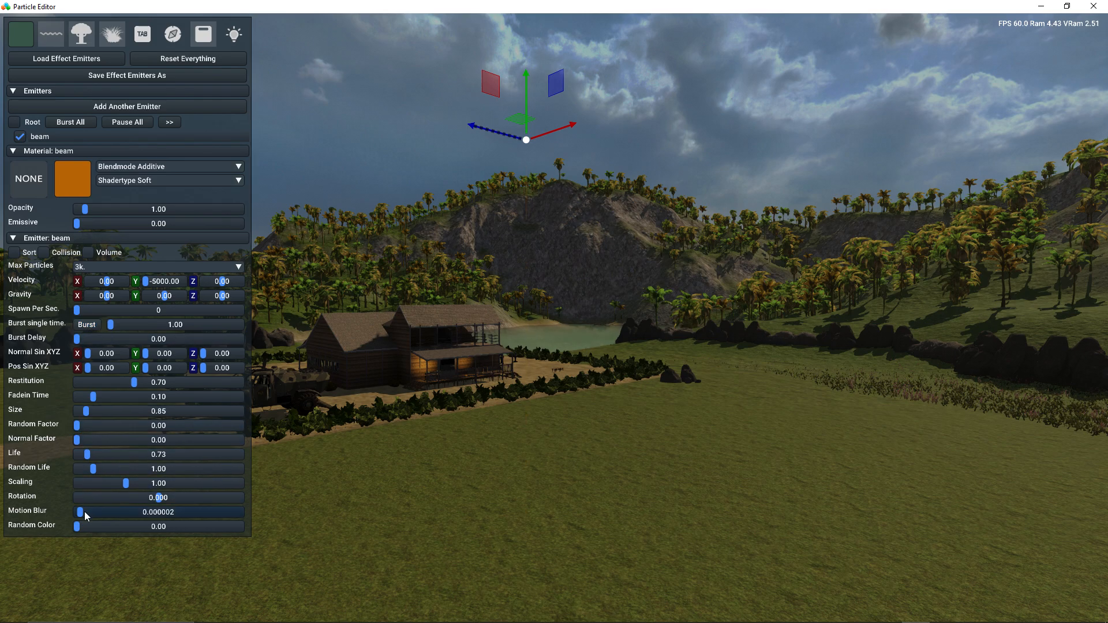
# - Raise the beam's motion blur to 0.000312, firing single bursts to test the streak
pyautogui.moveTo(81, 513); pyautogui.dragTo(89, 514)
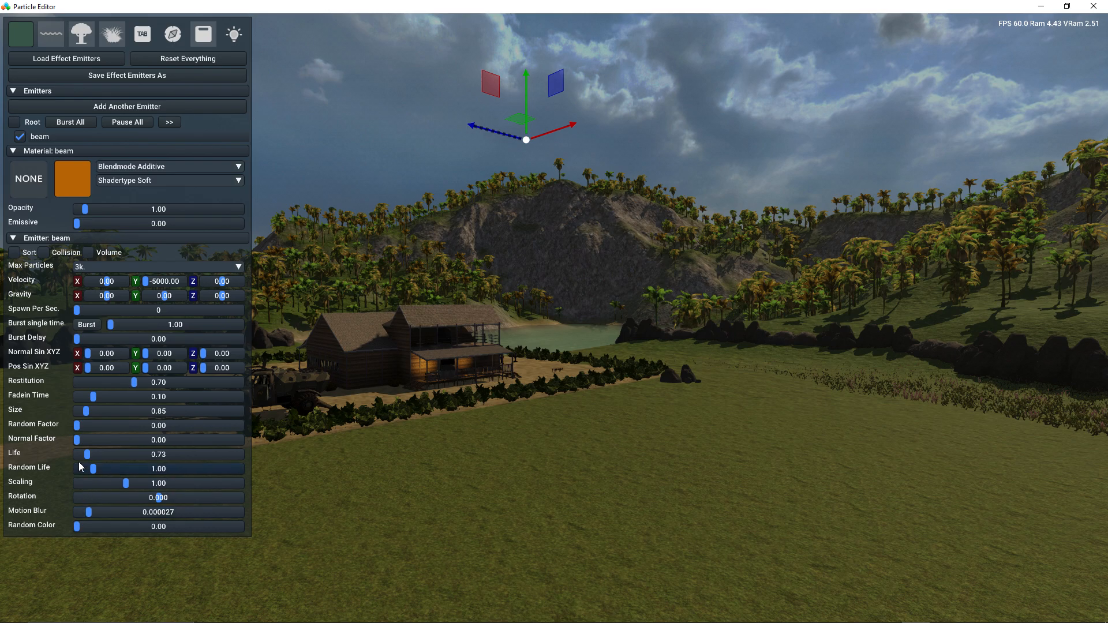
pyautogui.click(80, 326)
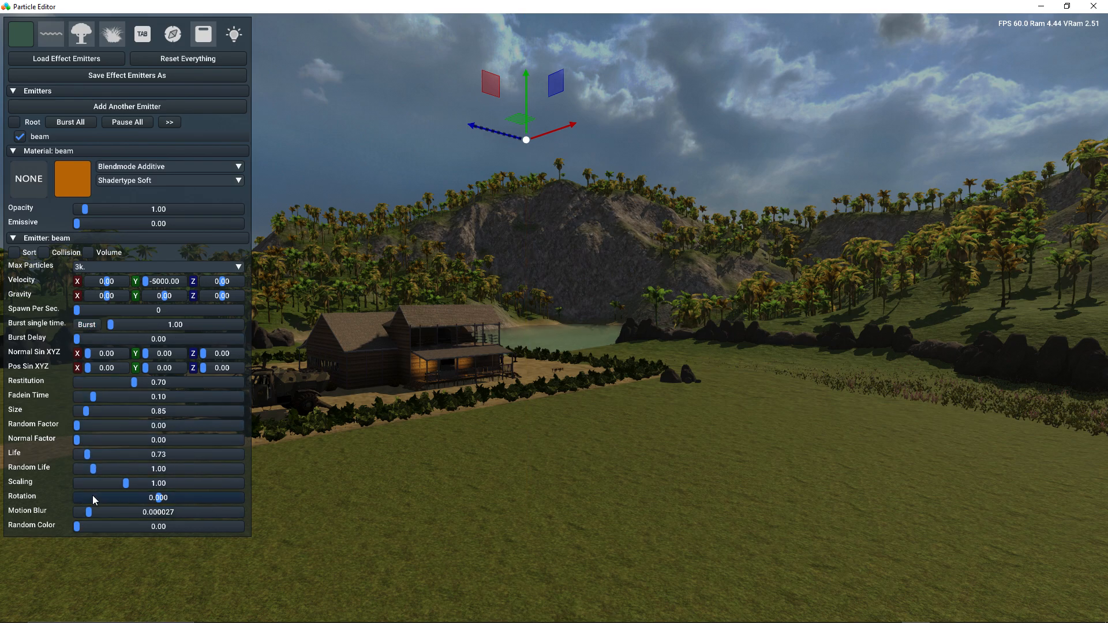
pyautogui.moveTo(89, 512); pyautogui.dragTo(117, 511)
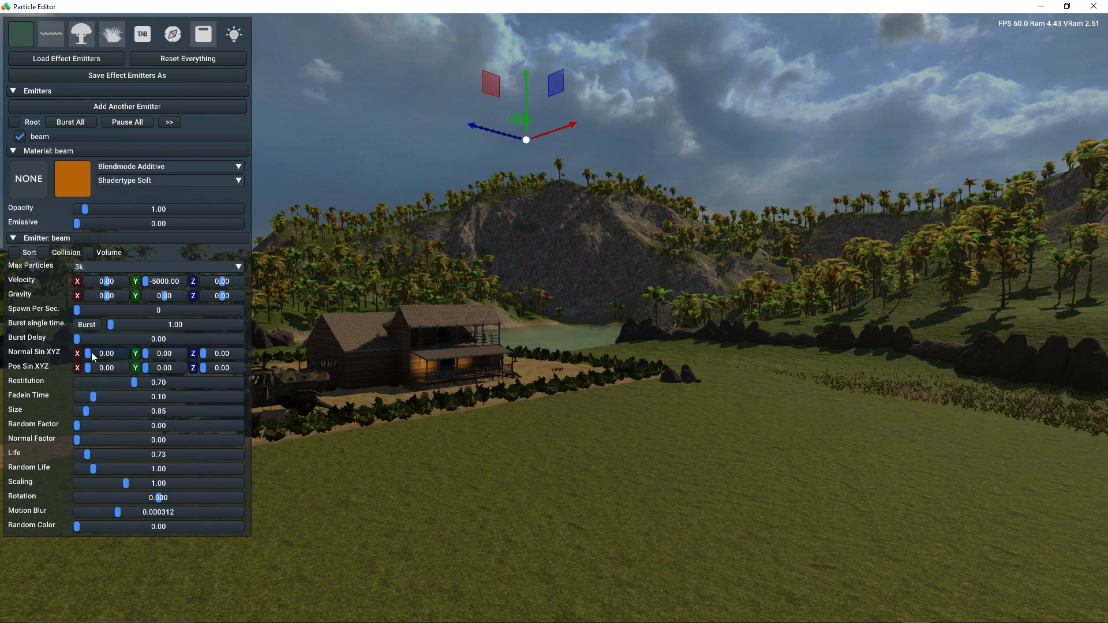
pyautogui.click(85, 327)
pyautogui.click(85, 327)
pyautogui.moveTo(369, 323); pyautogui.dragTo(368, 427, button='right')
pyautogui.click(86, 329)
pyautogui.moveTo(323, 334); pyautogui.dragTo(308, 490, button='right')
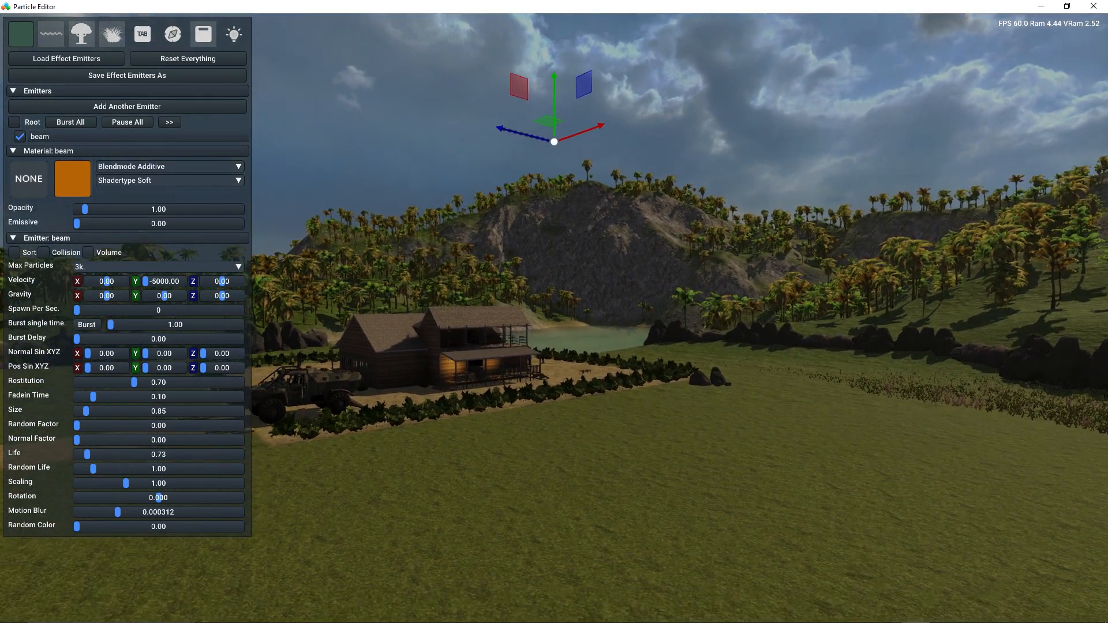
pyautogui.click(86, 324)
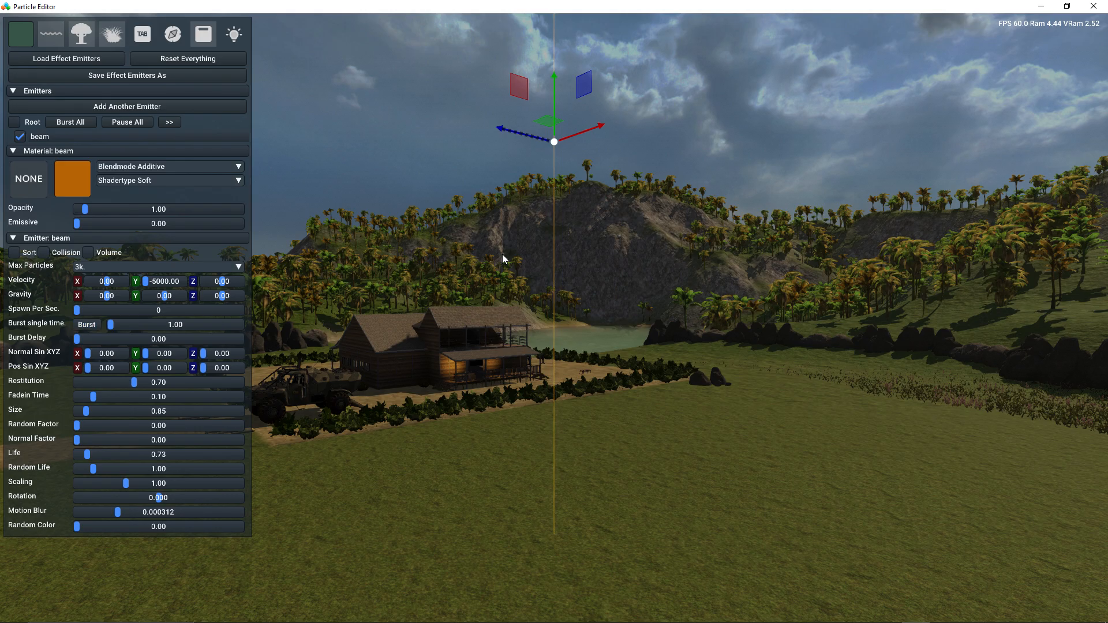
# - Move the beam emitter further straight up above the field and fire a test burst
pyautogui.moveTo(507, 254); pyautogui.dragTo(504, 324, button='right')
pyautogui.moveTo(566, 298); pyautogui.dragTo(566, 165)
pyautogui.click(87, 324)
pyautogui.moveTo(537, 254); pyautogui.dragTo(508, 245, button='right')
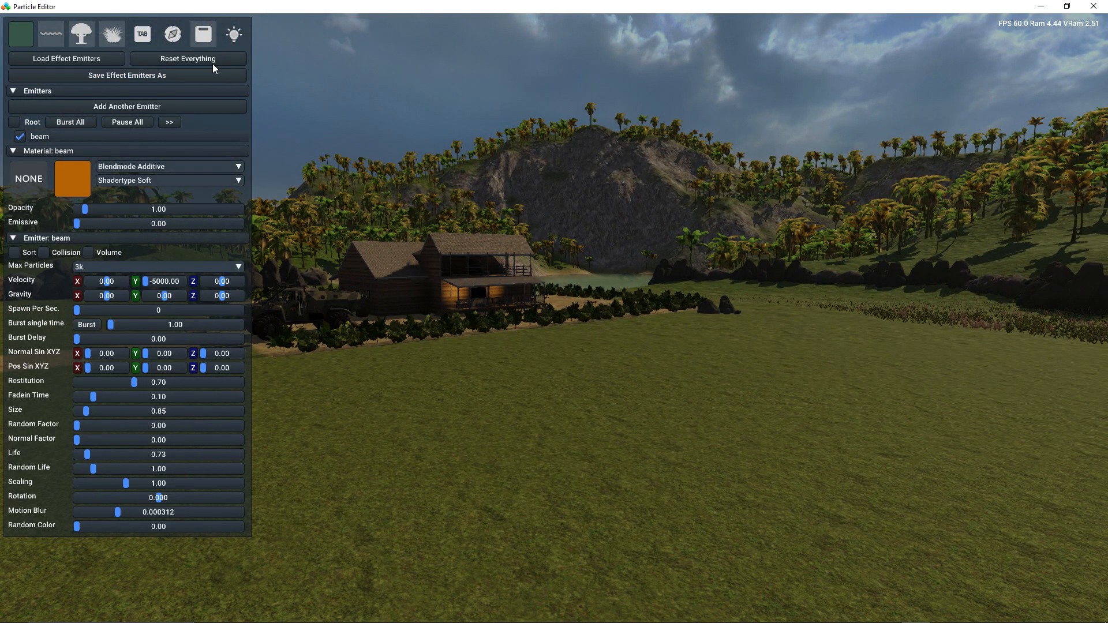
# - Show the human scale figure on the field and burst the beam beside it to judge its width
pyautogui.click(178, 38)
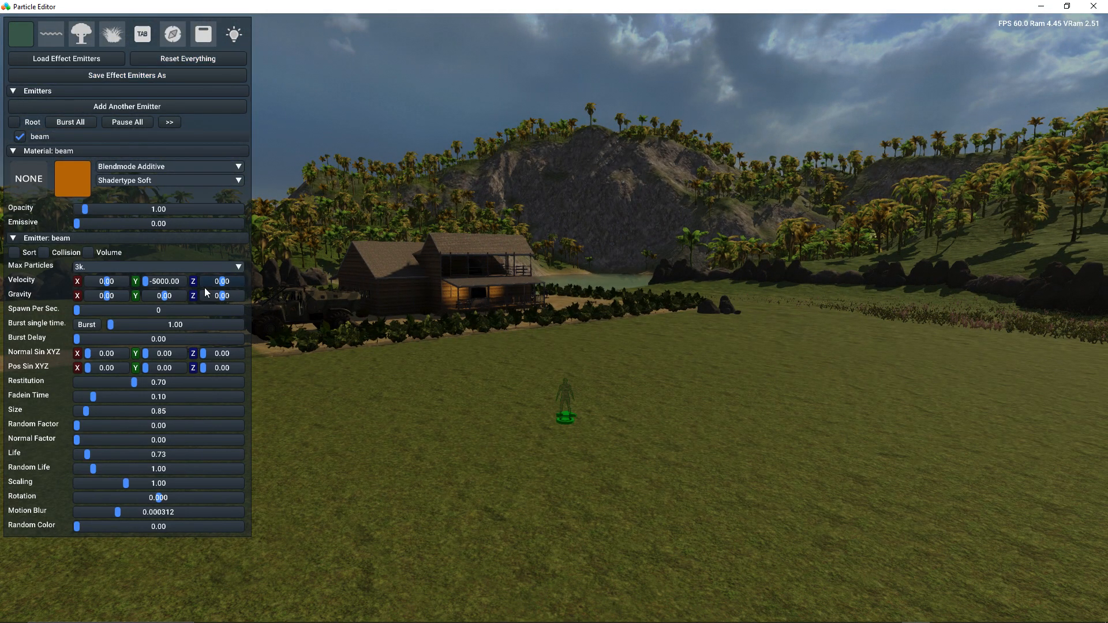
pyautogui.click(93, 324)
pyautogui.moveTo(445, 385)
pyautogui.mouseDown(button='right')
pyautogui.moveTo(453, 428)
pyautogui.moveTo(417, 389)
pyautogui.mouseUp(button='right')
pyautogui.press('w')
pyautogui.click(85, 325)
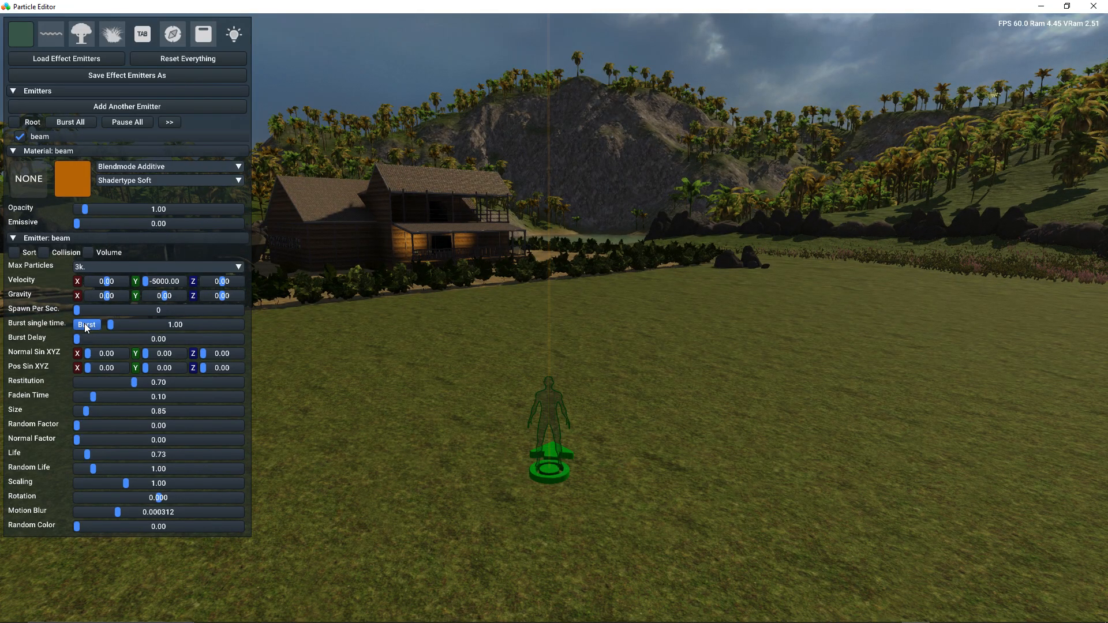
pyautogui.click(84, 323)
# - Apply the thick smoke-ring texture from the additive blending set to the beam material and fire a test burst
pyautogui.click(29, 178)
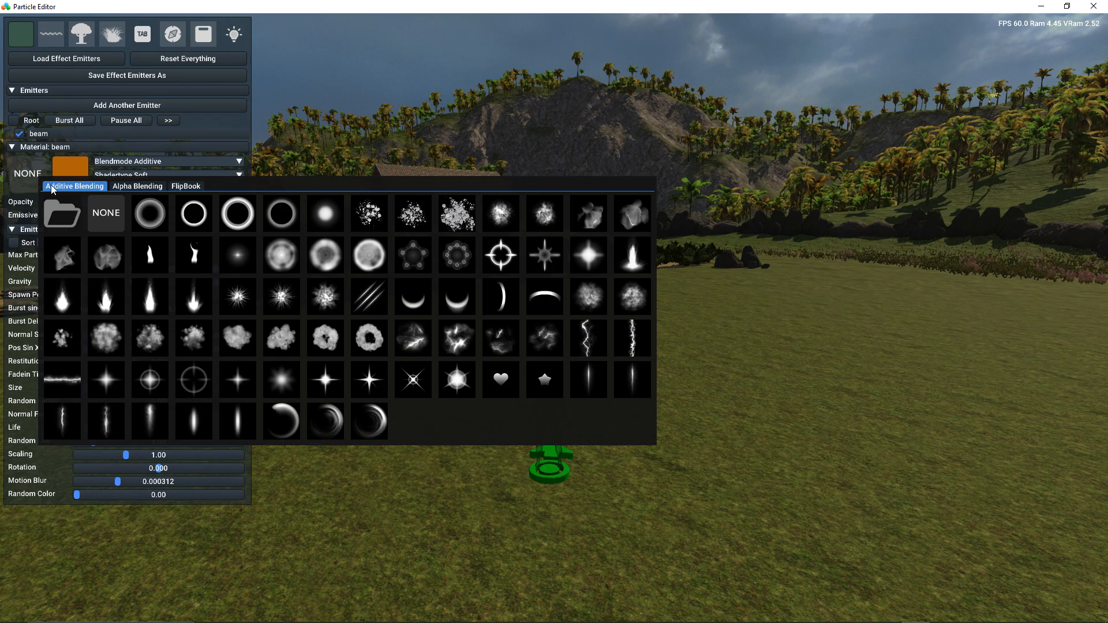
pyautogui.click(372, 333)
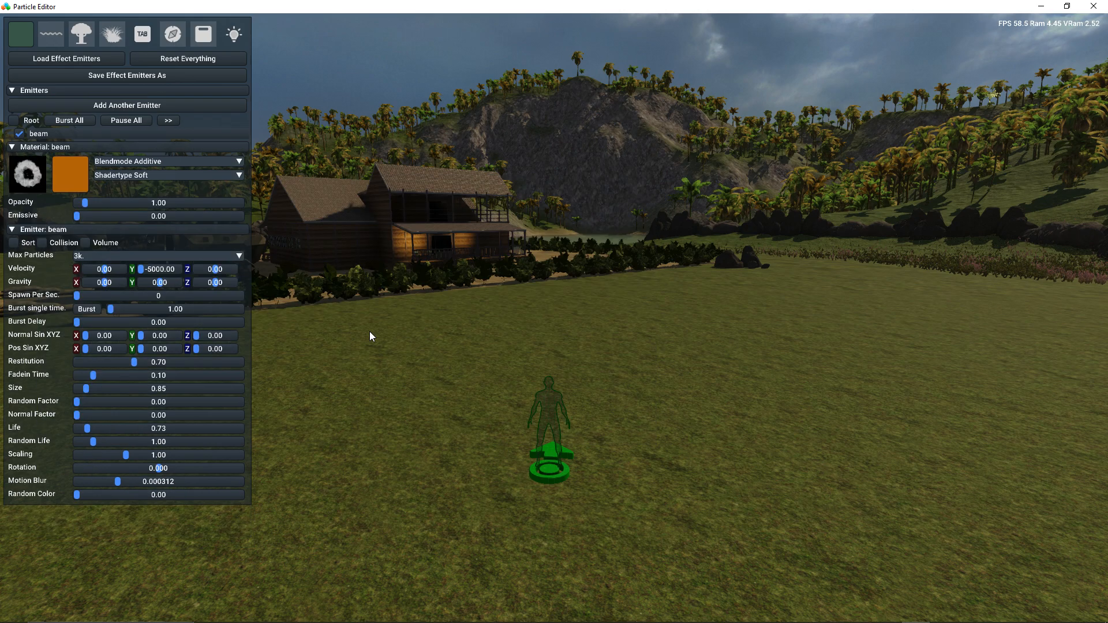
pyautogui.click(86, 309)
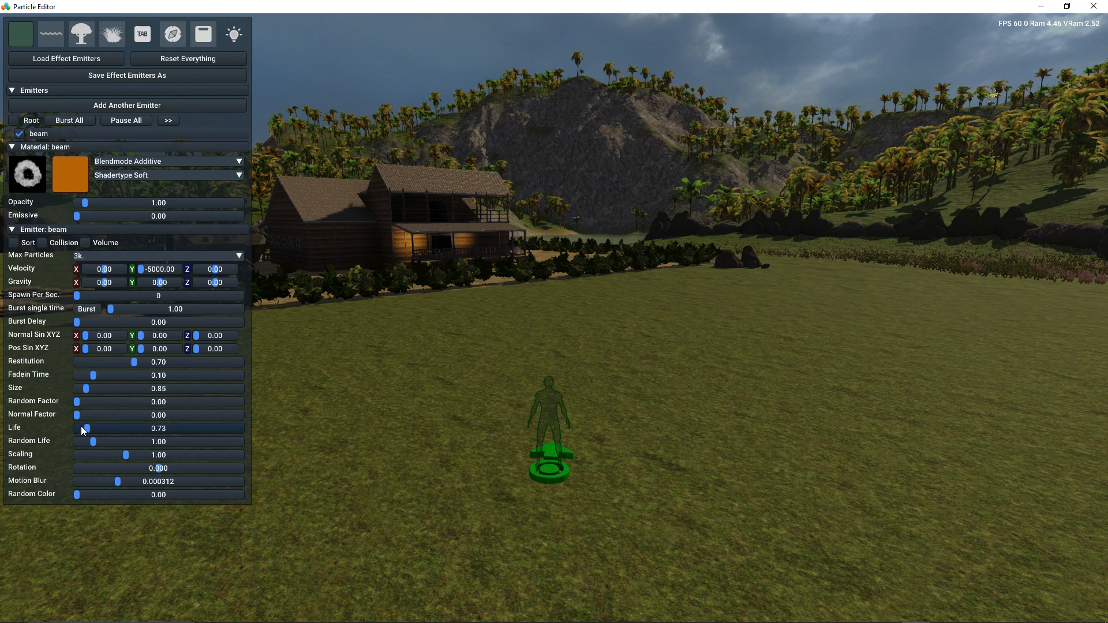
# - Set the beam's particle size to 1.43 and scaling to 2.96, checking the wider beam with test bursts
pyautogui.click(92, 388)
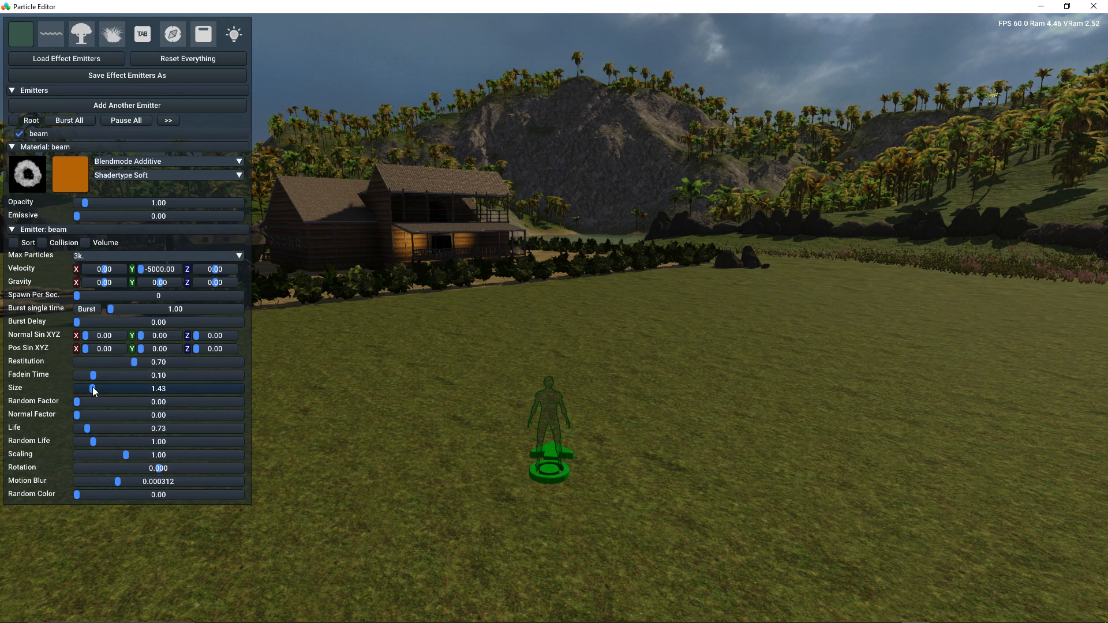
pyautogui.moveTo(134, 454); pyautogui.dragTo(142, 453)
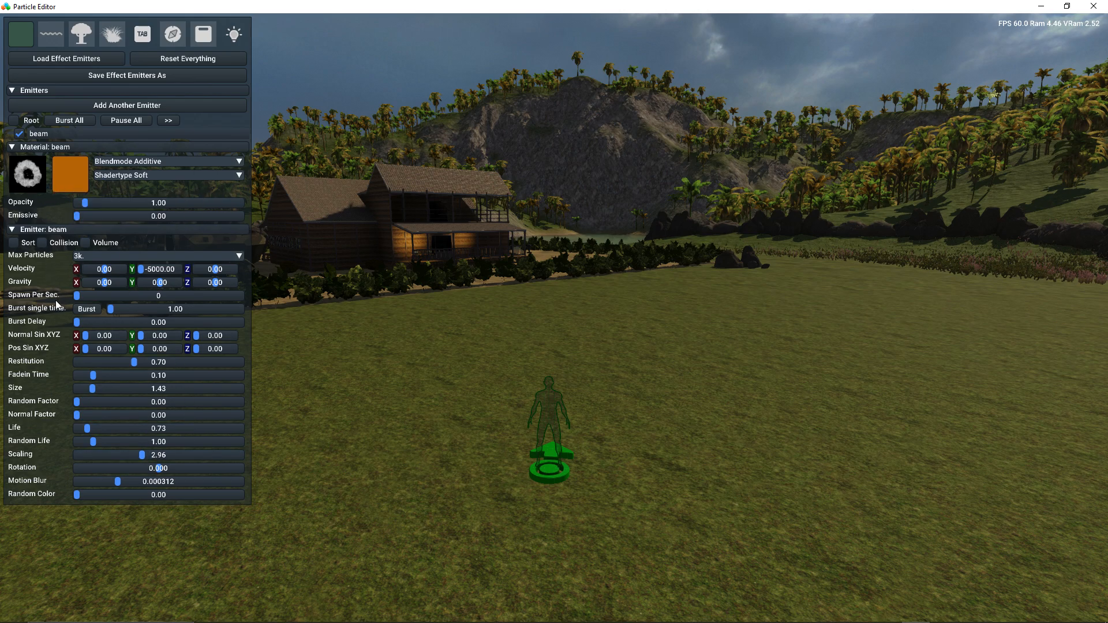
pyautogui.click(82, 307)
pyautogui.click(82, 307)
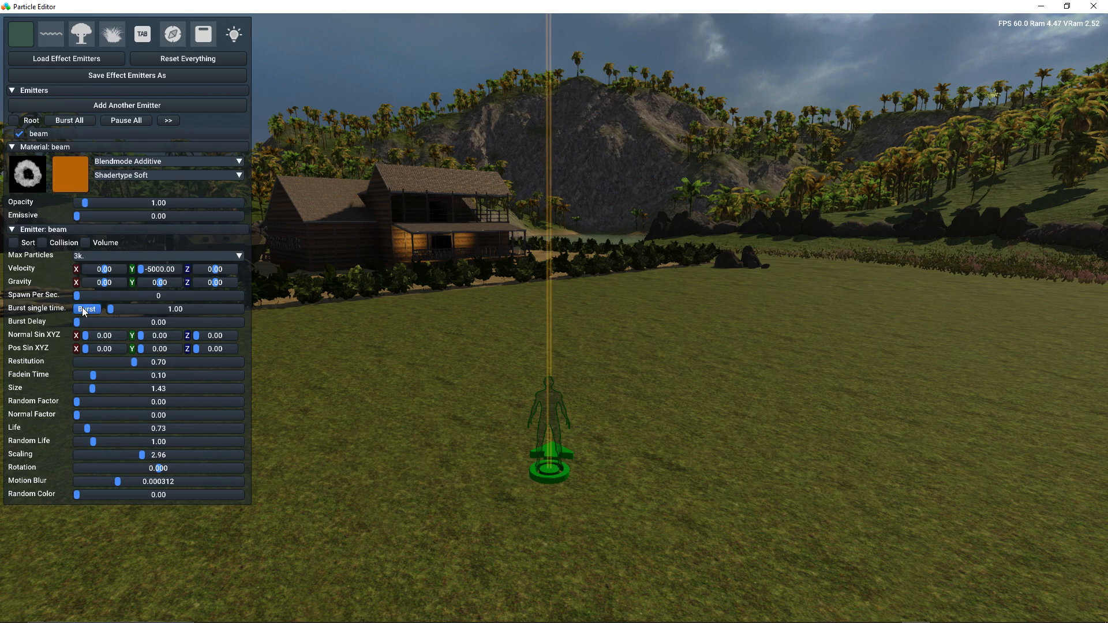
pyautogui.click(82, 306)
pyautogui.click(82, 307)
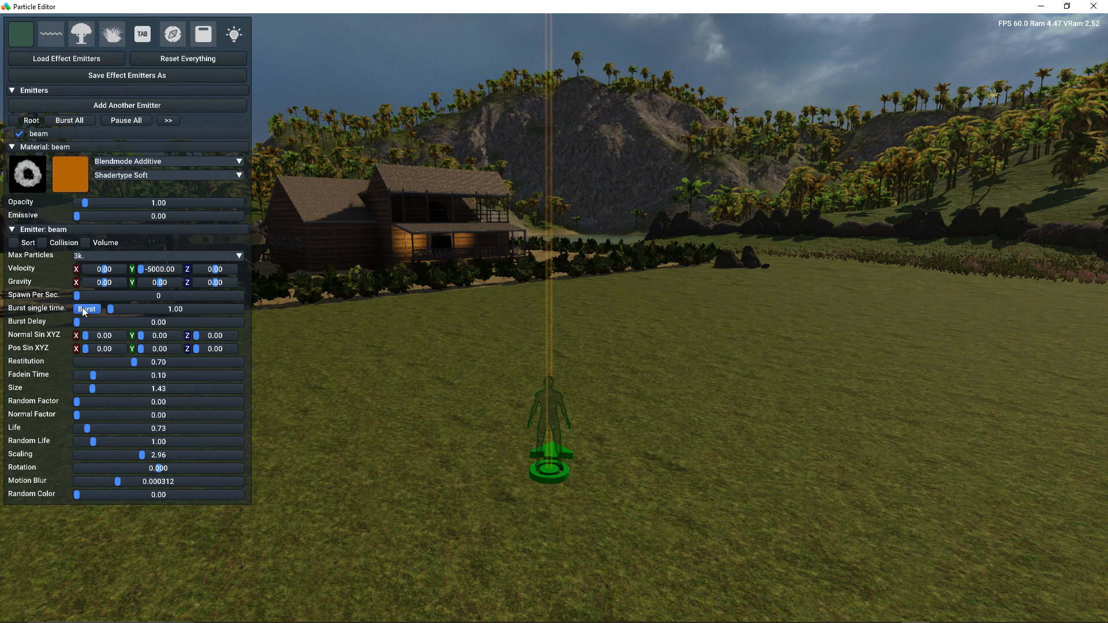
# - Raise the beam material's emissive to 4.37 and bring the random life down to 0
pyautogui.moveTo(80, 216); pyautogui.dragTo(113, 220)
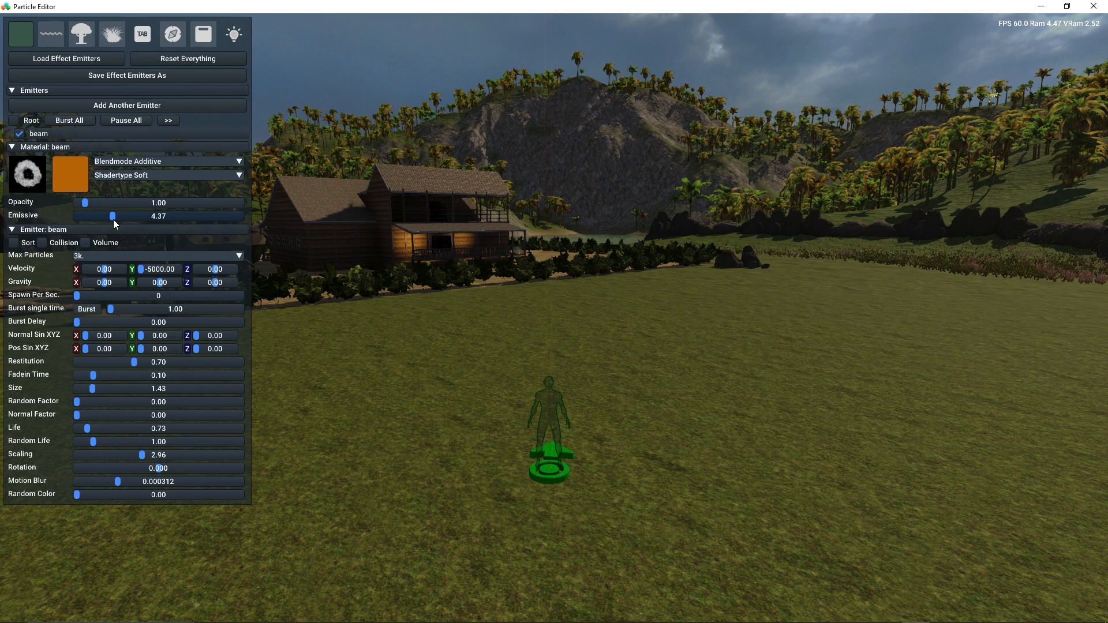
pyautogui.click(92, 308)
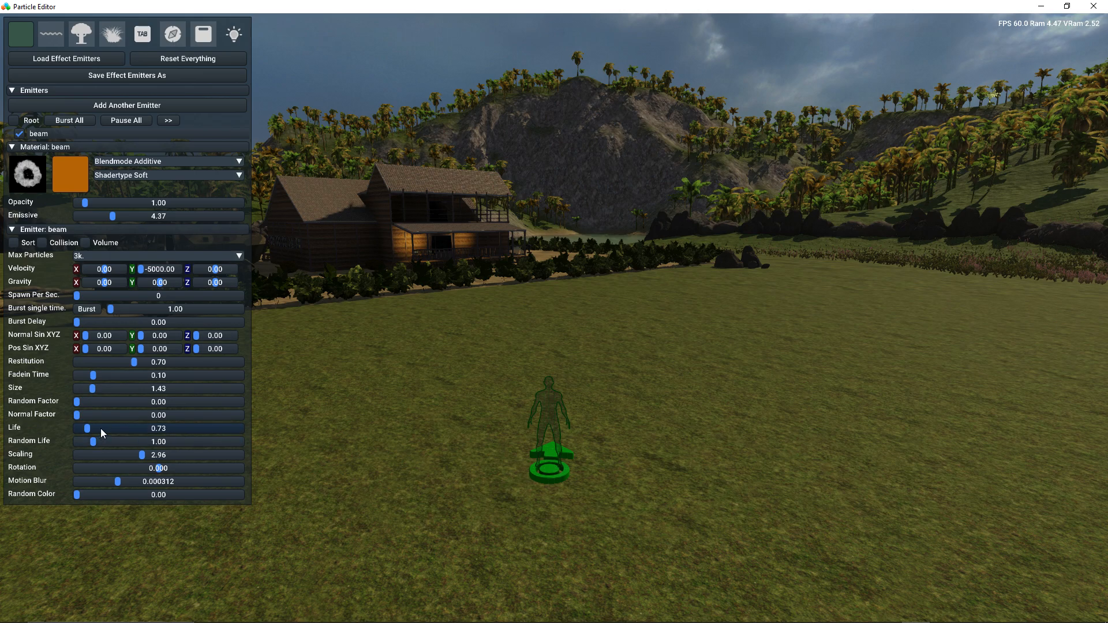
pyautogui.moveTo(91, 437); pyautogui.dragTo(42, 440)
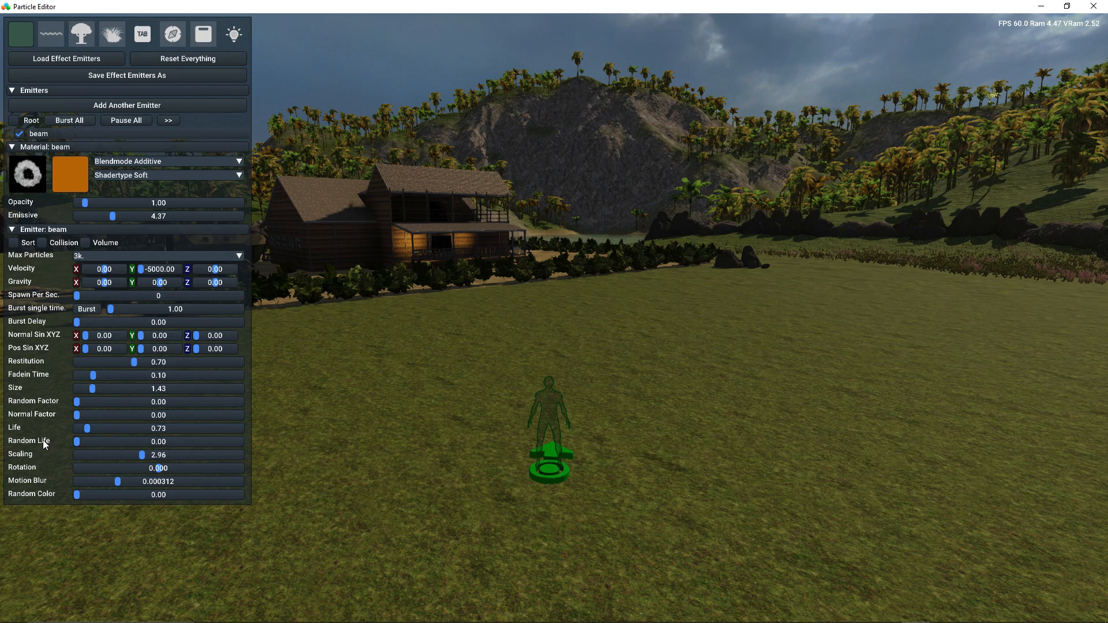
# - Set the particle life to 0.5 and test the beam by bursting all emitters several times
pyautogui.doubleClick(86, 428)
pyautogui.press('BackSpace')
pyautogui.write('.5')
pyautogui.press('Return')
pyautogui.click(69, 120)
pyautogui.click(69, 120)
pyautogui.click(69, 120)
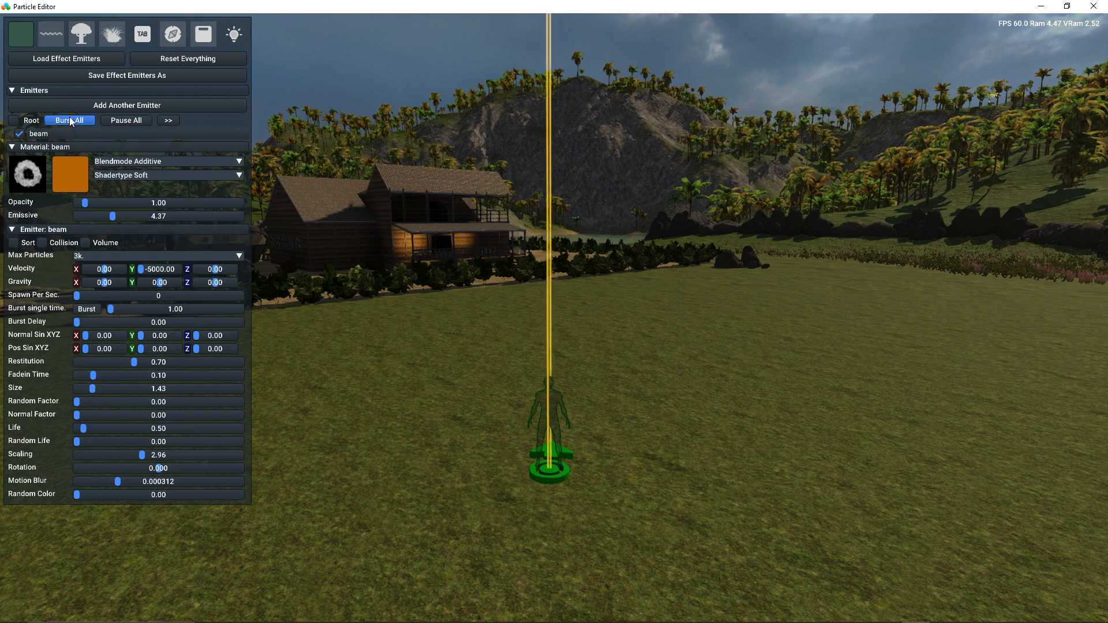
pyautogui.click(70, 120)
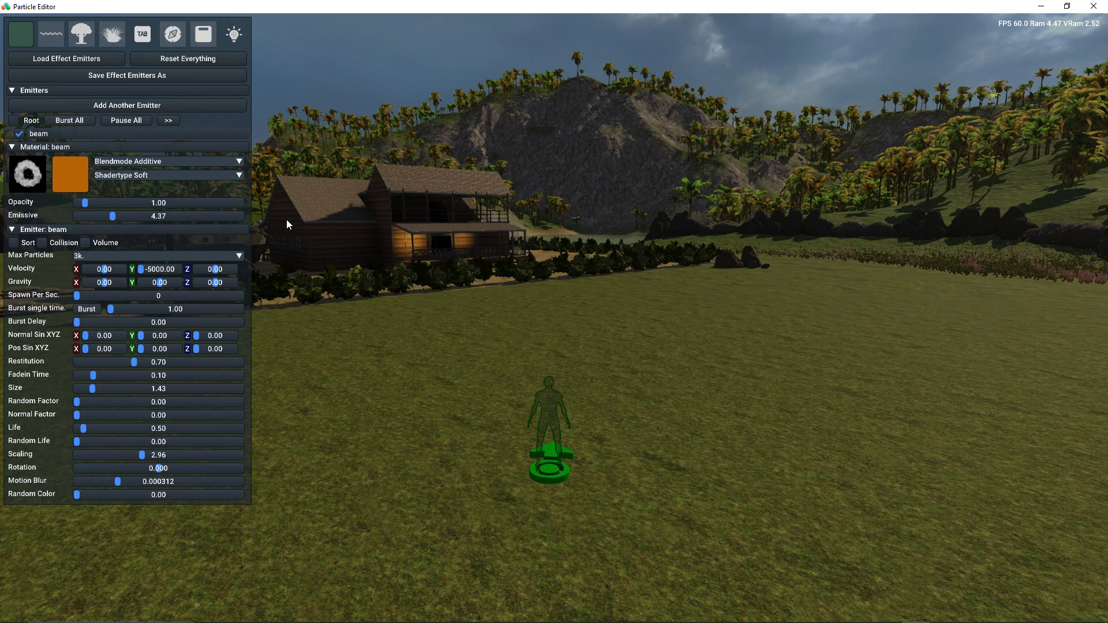
# - Change the beam material to the bright-rimmed filled disc texture from the additive blending set and fire test bursts
pyautogui.click(31, 181)
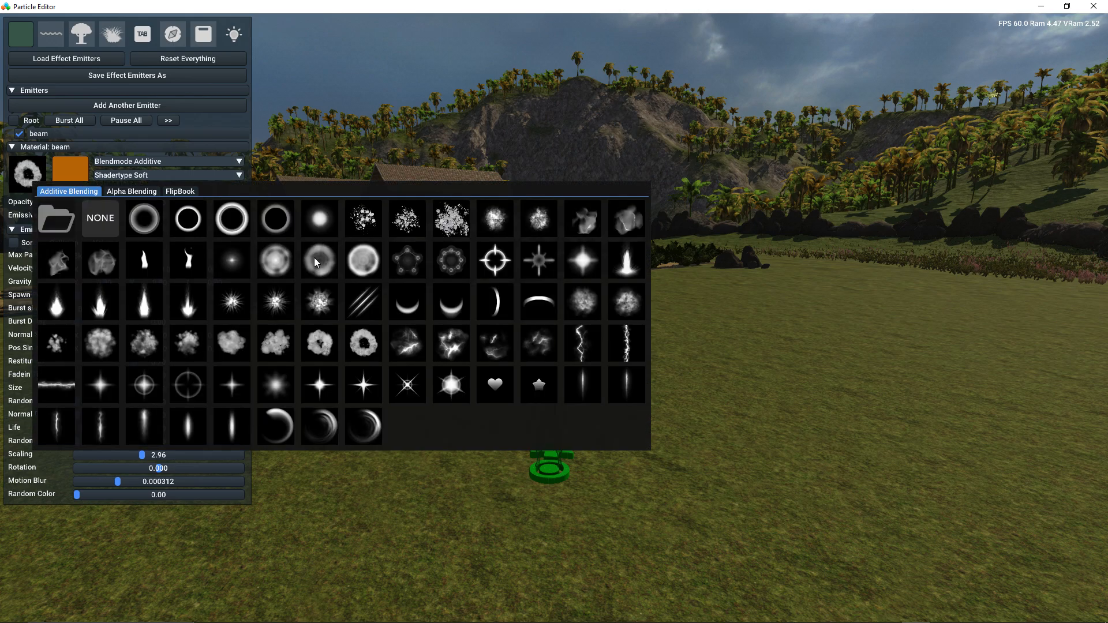
pyautogui.click(362, 260)
pyautogui.click(84, 310)
pyautogui.click(84, 309)
pyautogui.click(84, 309)
pyautogui.moveTo(428, 306); pyautogui.dragTo(428, 306, button='right')
pyautogui.press('s')
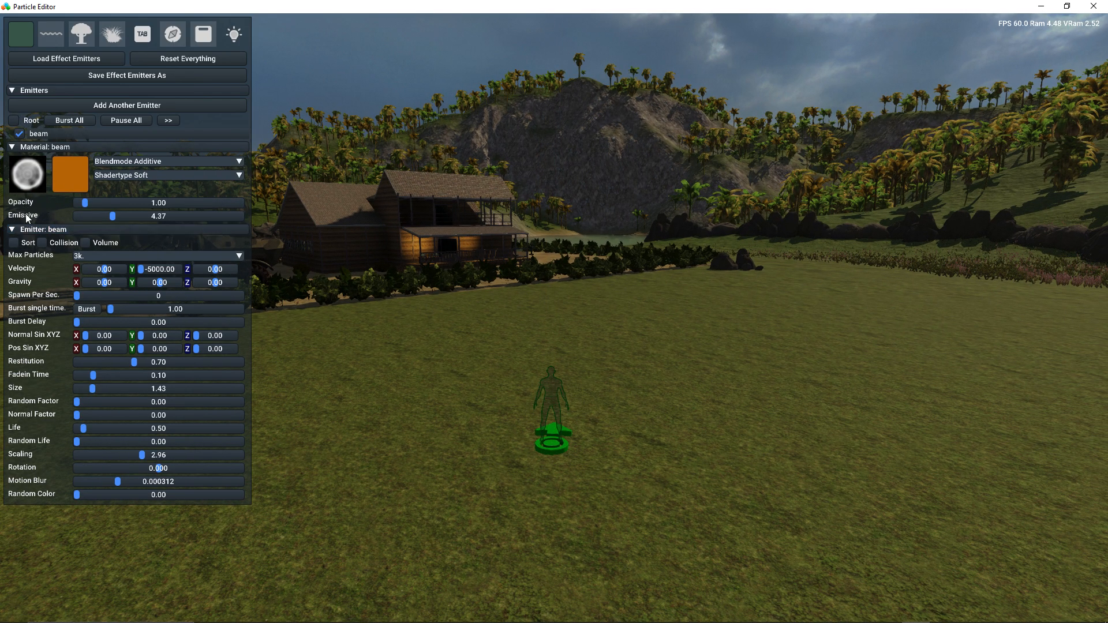
# - Look through the additive blending, alpha blending and flipbook textures, keep the current one and burst the beam again
pyautogui.click(25, 181)
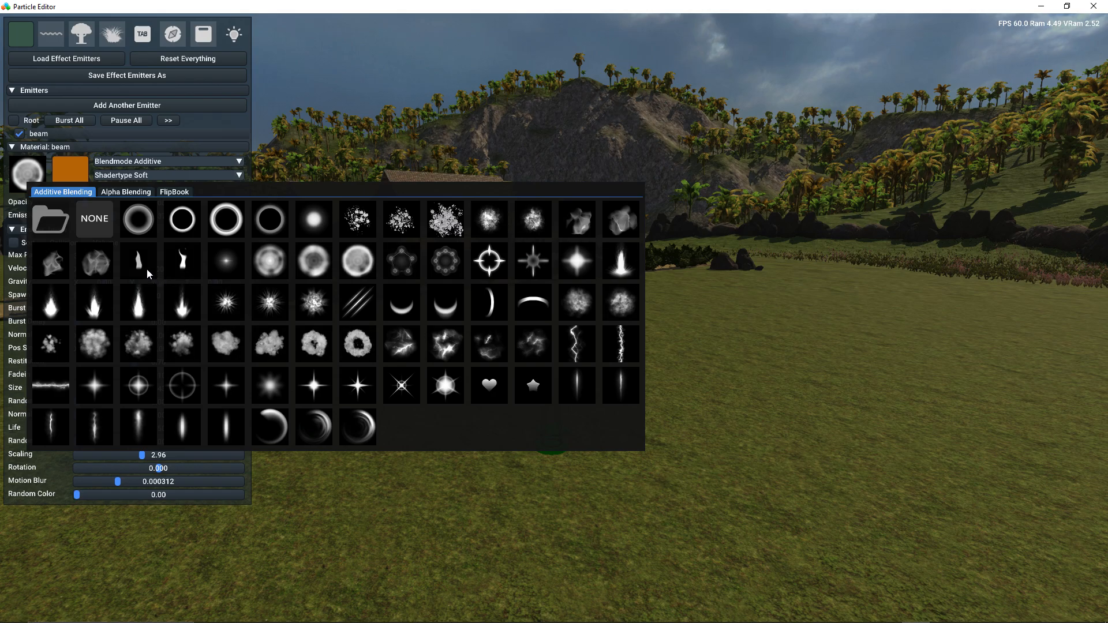
pyautogui.click(124, 192)
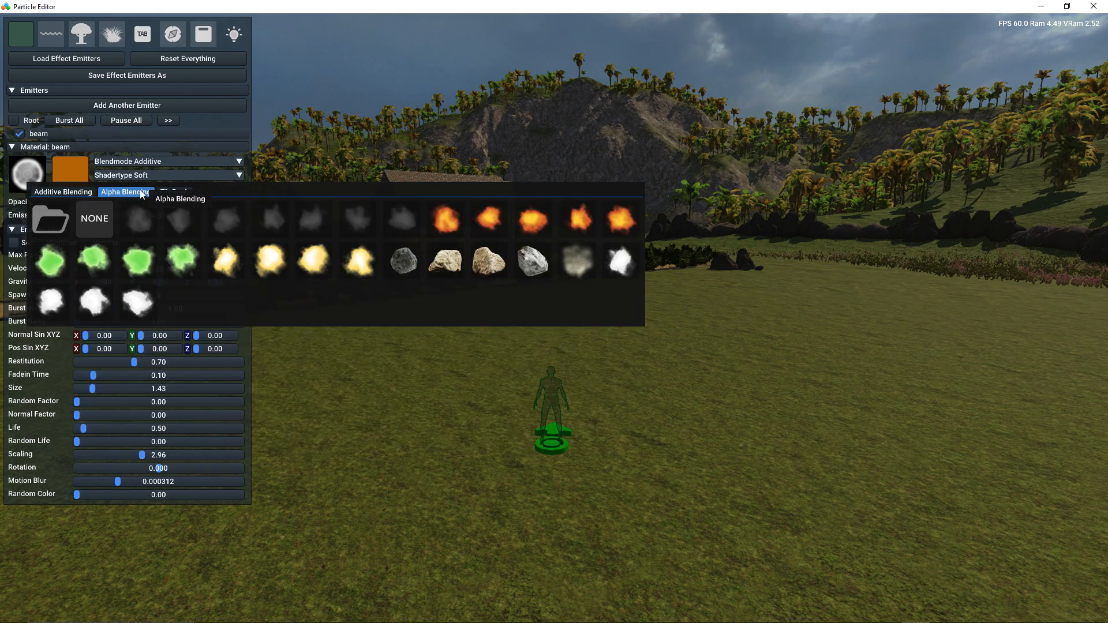
pyautogui.click(180, 191)
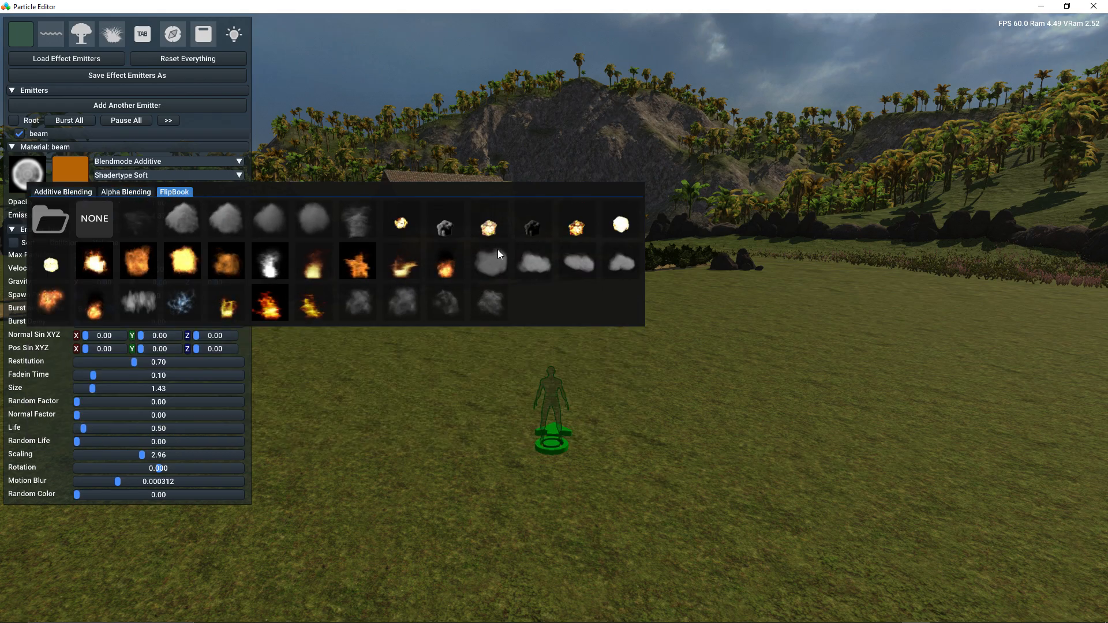
pyautogui.click(61, 193)
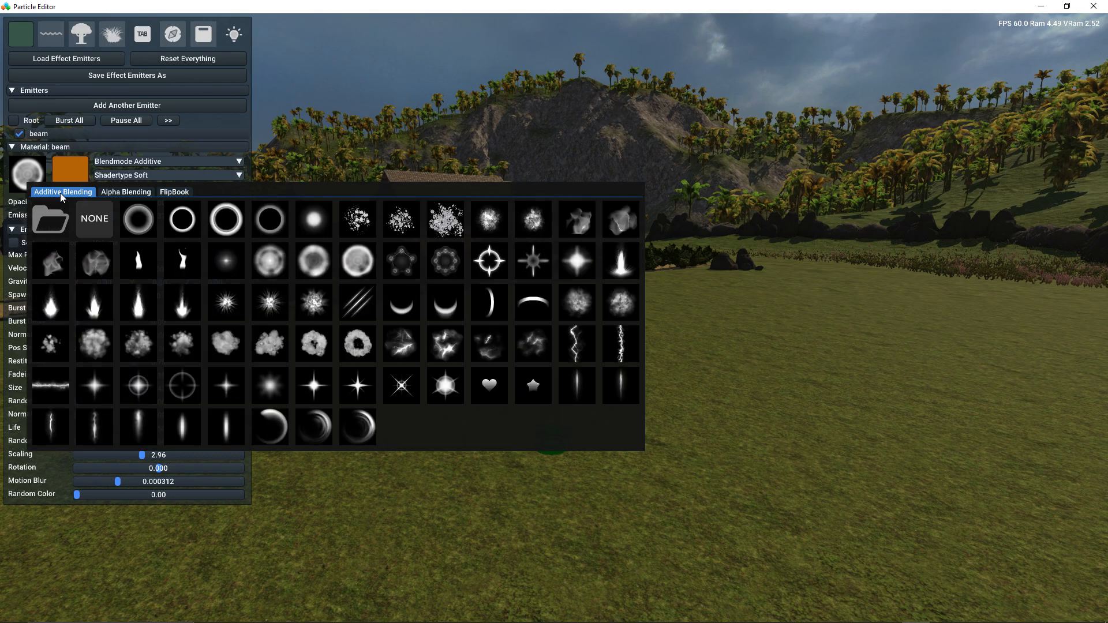
pyautogui.click(19, 213)
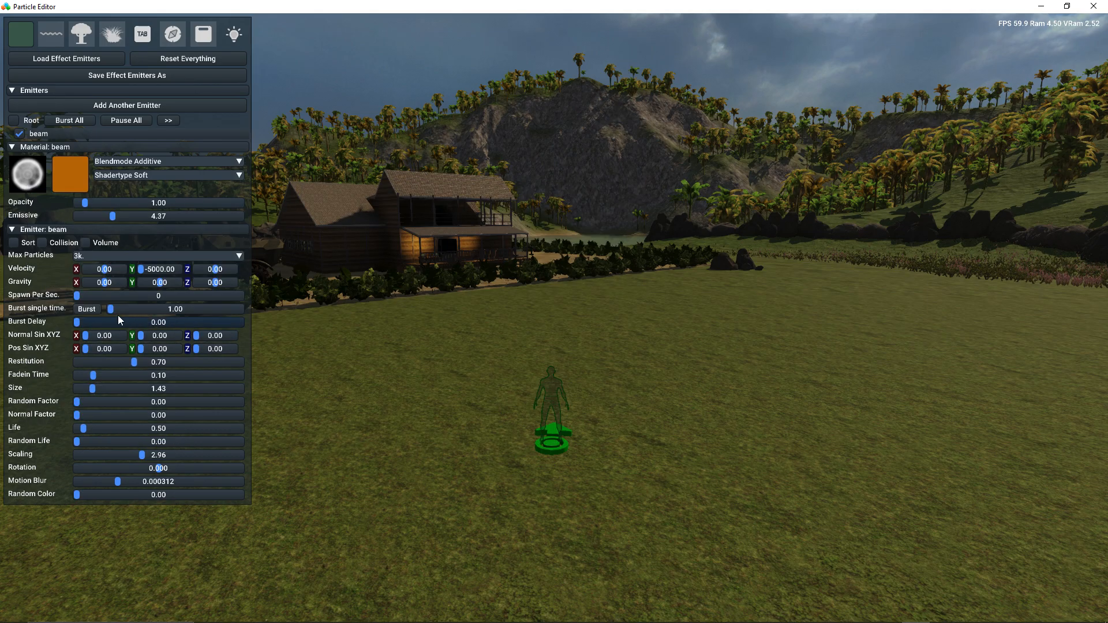
pyautogui.click(90, 309)
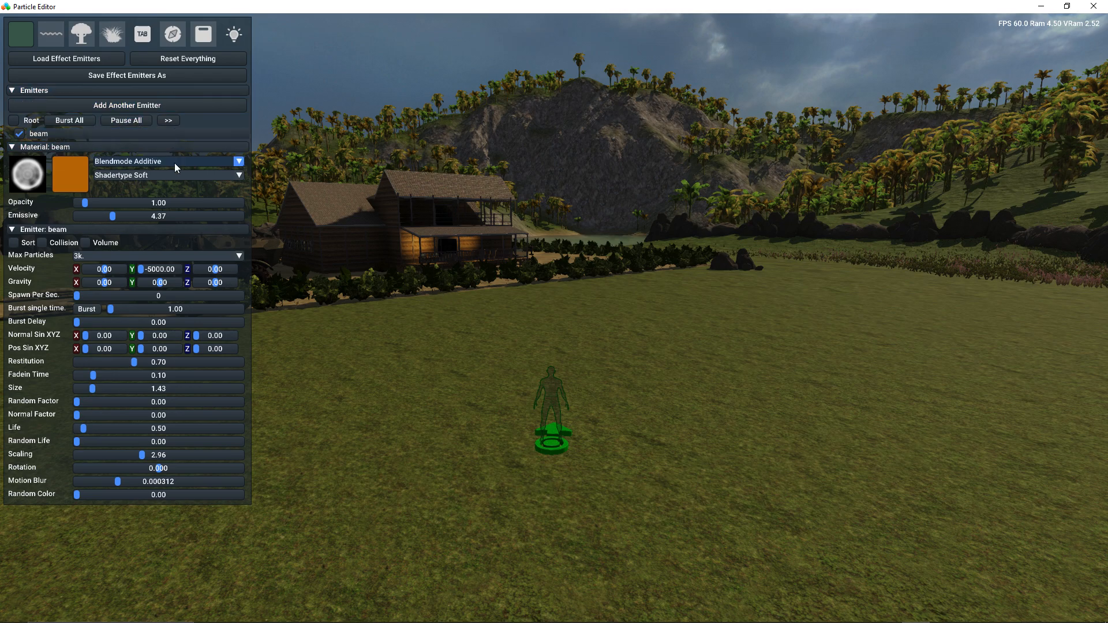
# - Add another emitter named smokering to the effect and view it up close on the field
pyautogui.click(139, 102)
pyautogui.click(176, 123)
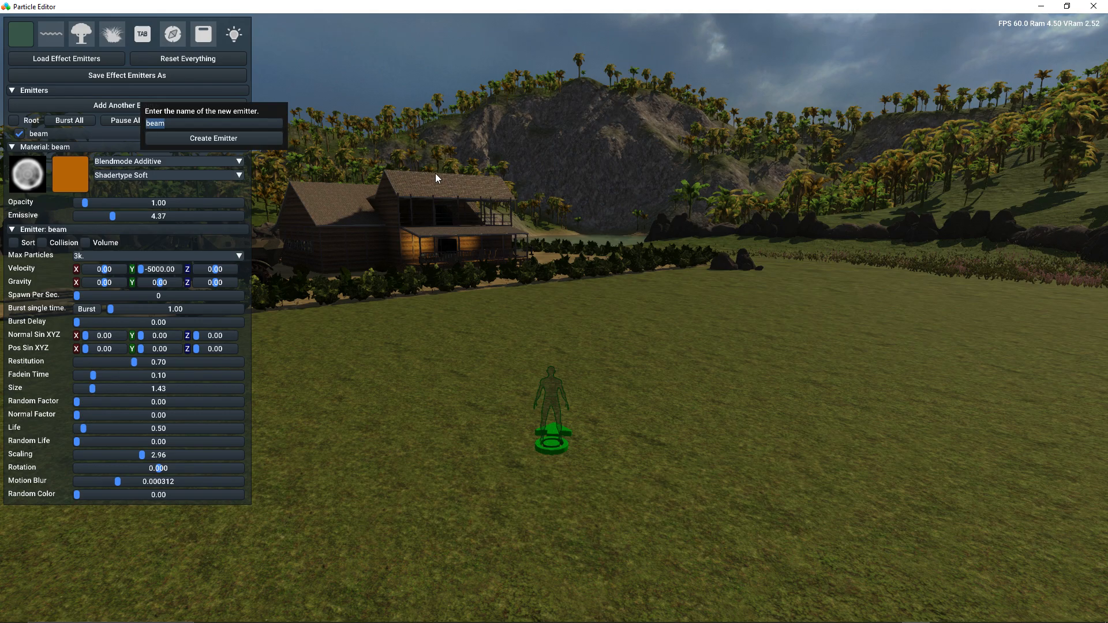
pyautogui.write('smog')
pyautogui.press('BackSpace')
pyautogui.press('BackSpace')
pyautogui.press('BackSpace')
pyautogui.press('BackSpace')
pyautogui.write('smo')
pyautogui.click(262, 142)
pyautogui.press('w')
pyautogui.moveTo(542, 256)
pyautogui.mouseDown(button='right')
pyautogui.moveTo(554, 346)
pyautogui.moveTo(543, 258)
pyautogui.mouseUp(button='right')
pyautogui.press('w')
pyautogui.press('s')
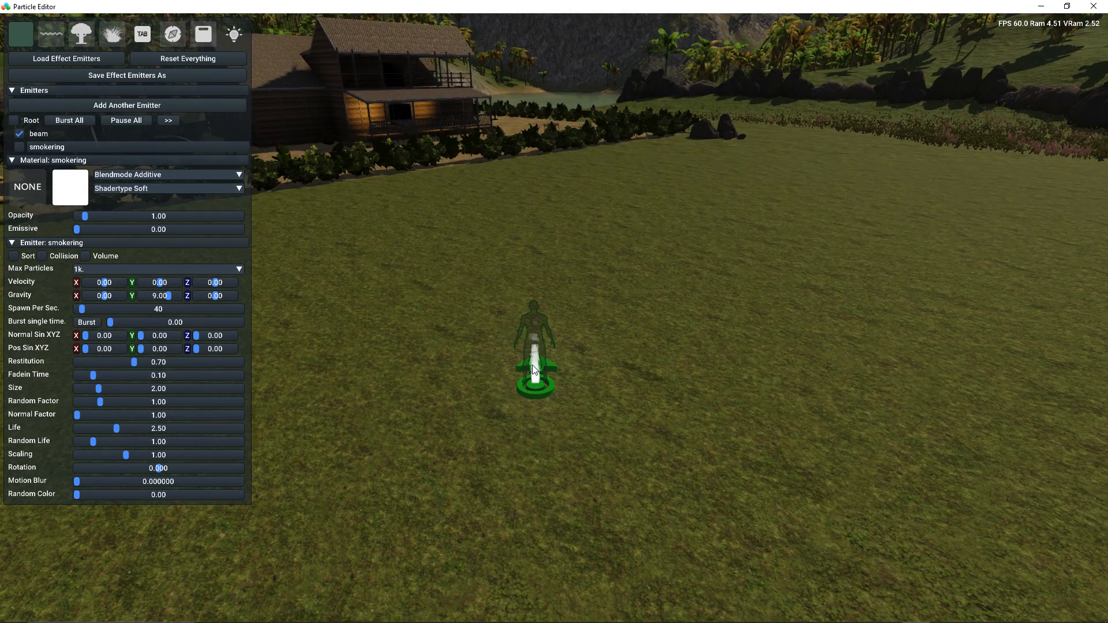
# - Set the smokering emitter's Y gravity to 0 and its particle size to 4.01
pyautogui.press('s')
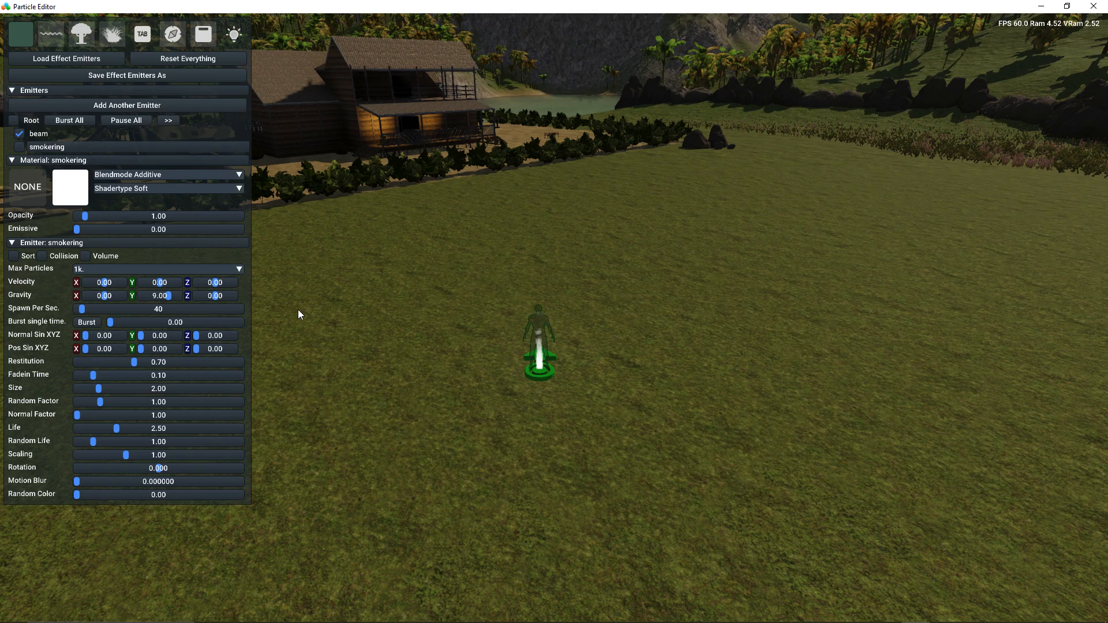
pyautogui.keyDown('ctrl'); pyautogui.click(171, 295); pyautogui.keyUp('ctrl')
pyautogui.write('0')
pyautogui.press('Return')
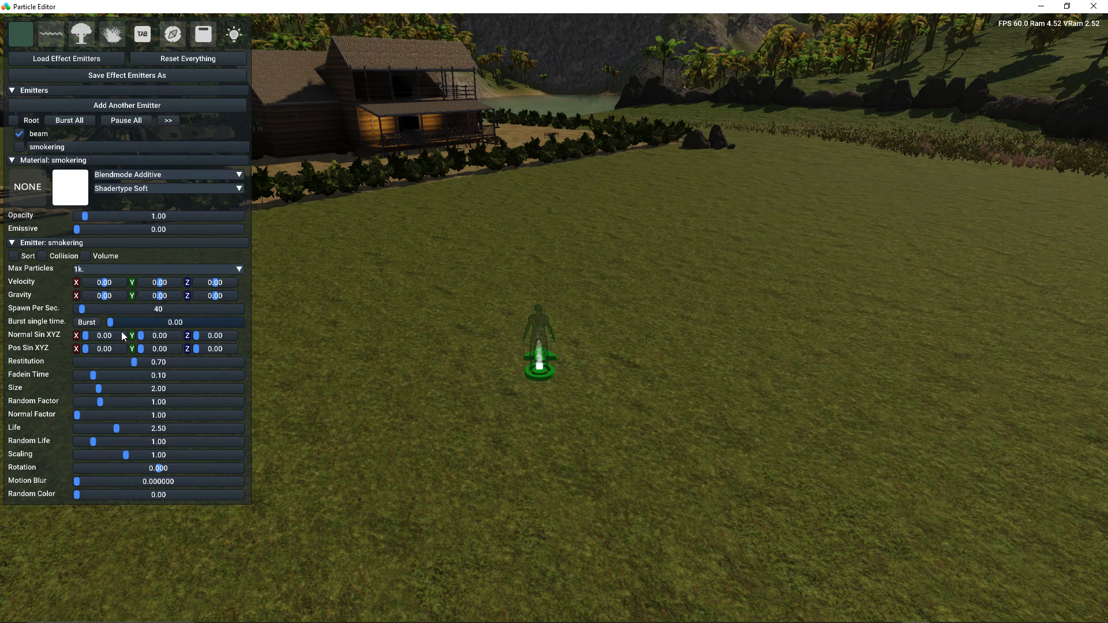
pyautogui.click(120, 387)
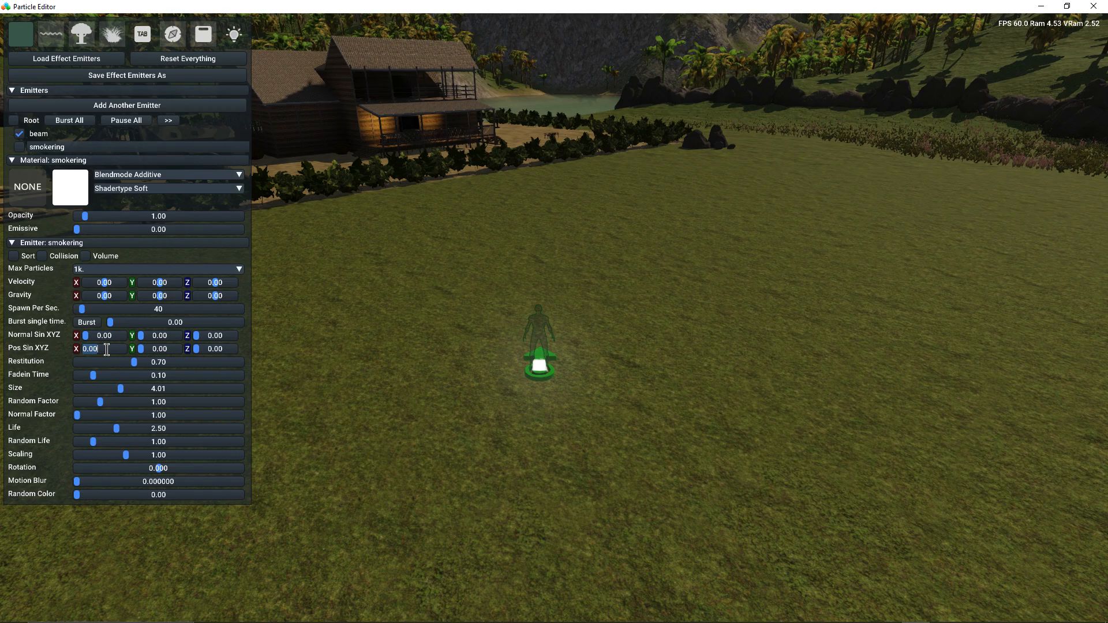
# - Set the smokering's Pos Sin X and Z values to 100 so the particles spawn along a circle
pyautogui.write('100')
pyautogui.press('Return')
pyautogui.doubleClick(223, 348)
pyautogui.write('1000')
pyautogui.press('Return')
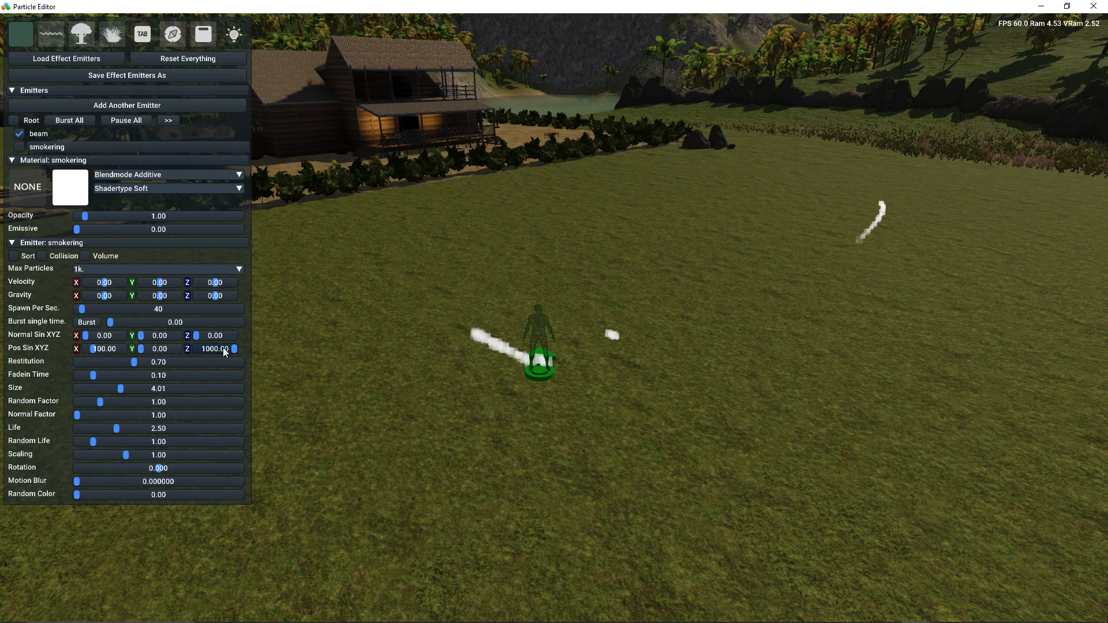
pyautogui.doubleClick(208, 345)
pyautogui.write('0')
pyautogui.press('Return')
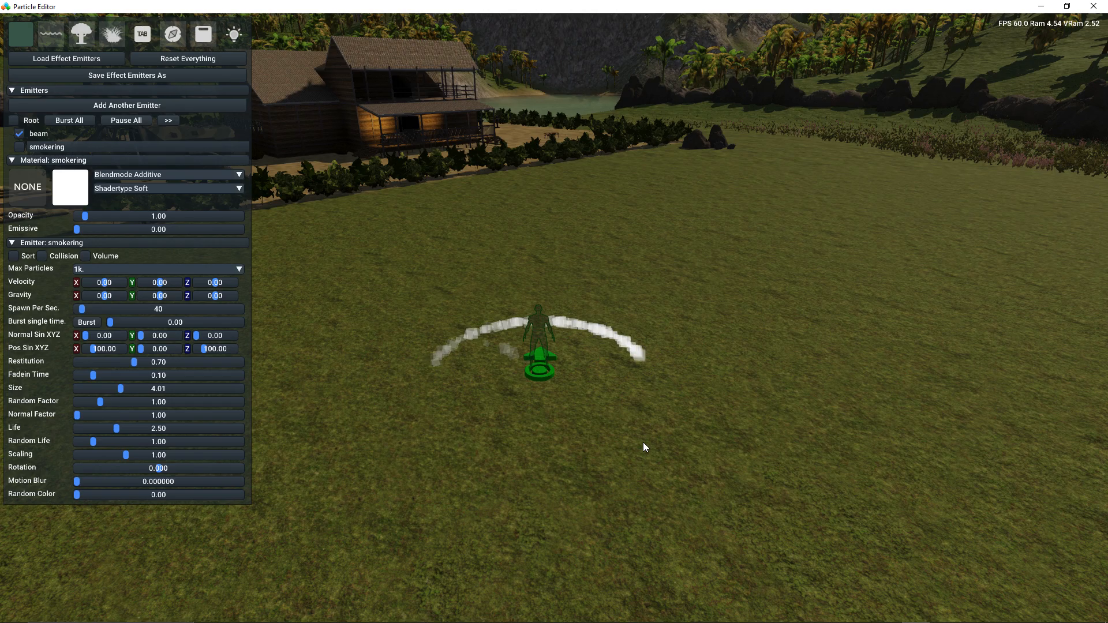
# - Raise the smokering's spawn rate to about 8500 per second and set its Y gravity to 9.70
pyautogui.click(152, 312)
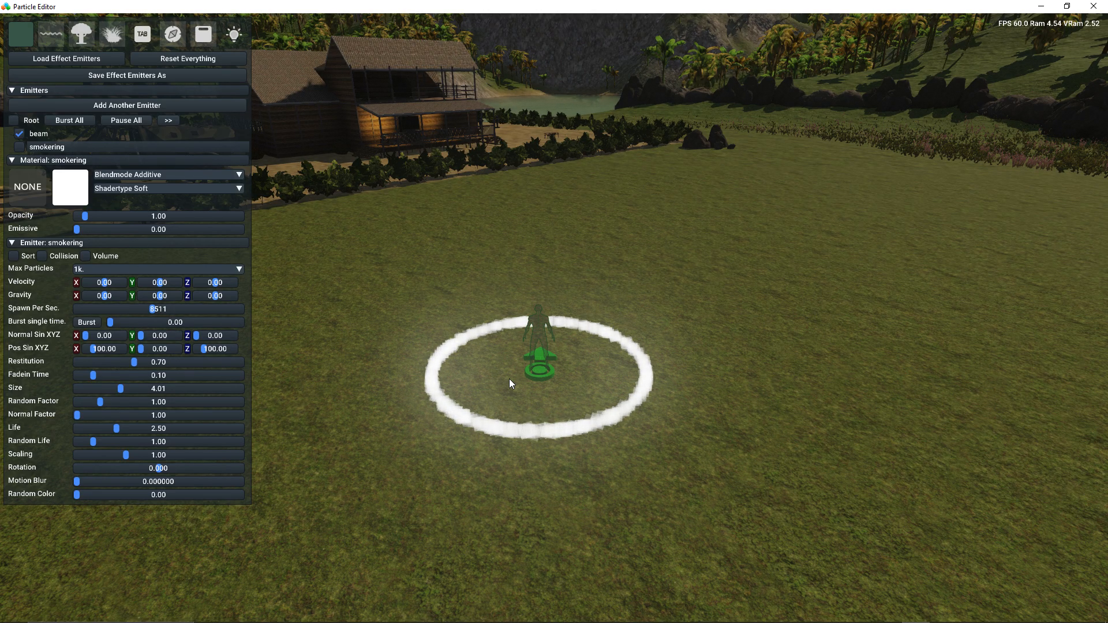
pyautogui.click(178, 295)
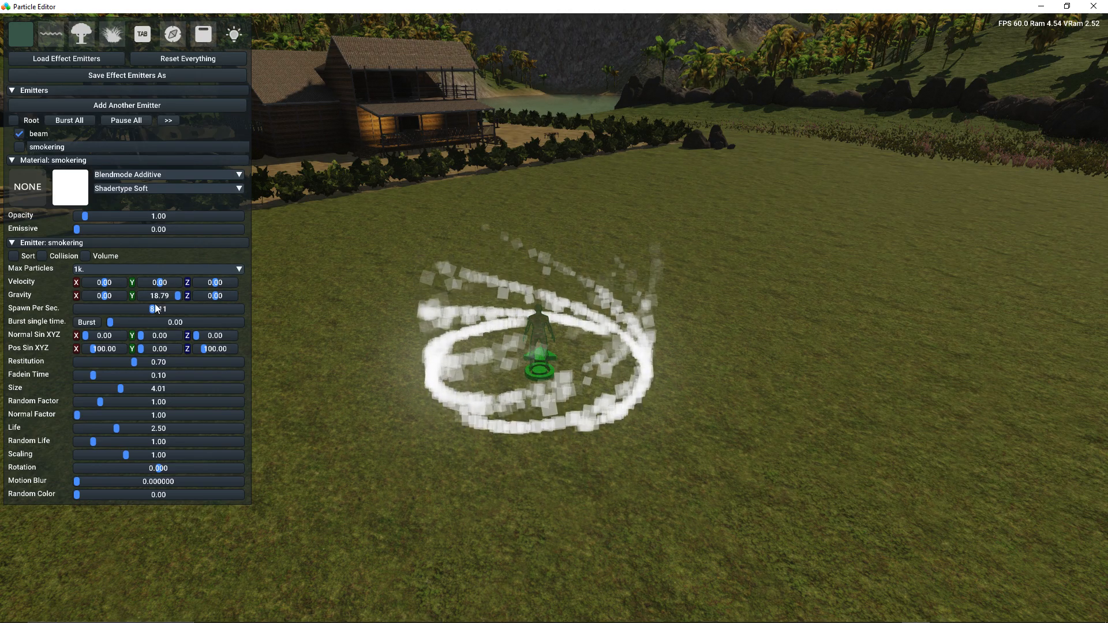
pyautogui.click(168, 295)
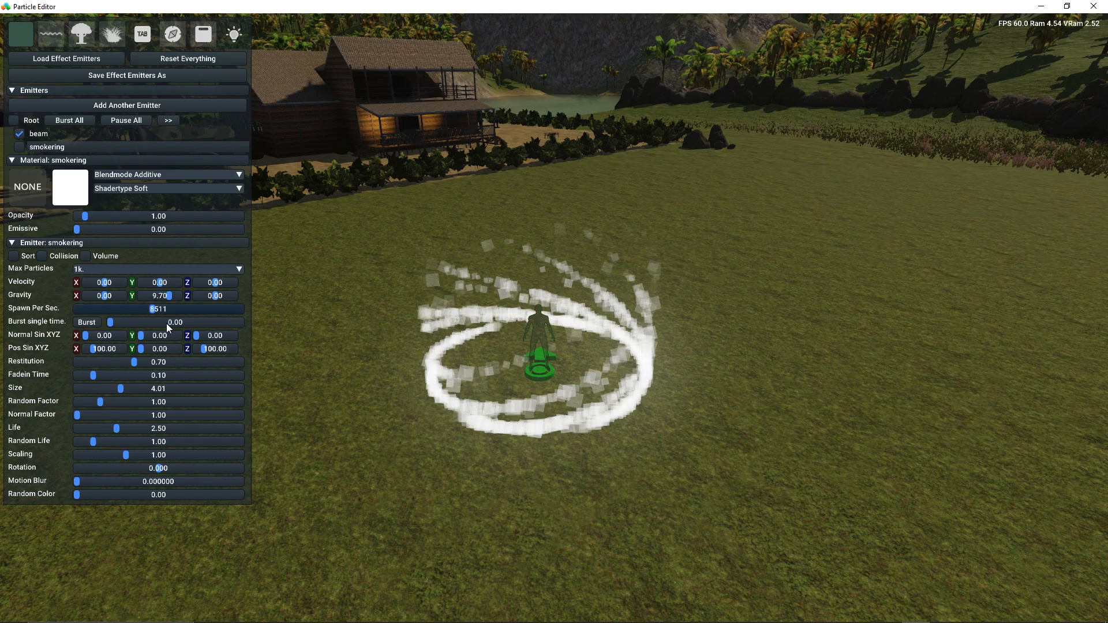
# - Assign the speckled particle cluster texture from the additive blending set to the smokering and check the ring up close
pyautogui.press('w')
pyautogui.moveTo(547, 377); pyautogui.dragTo(547, 361, button='right')
pyautogui.press('s')
pyautogui.click(25, 190)
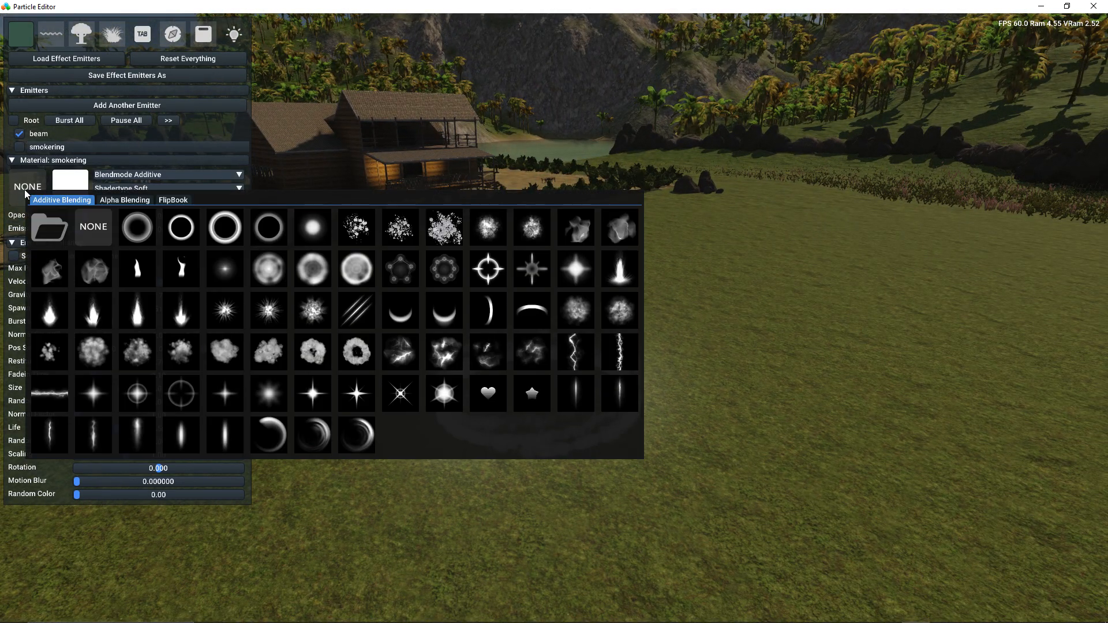
pyautogui.click(346, 229)
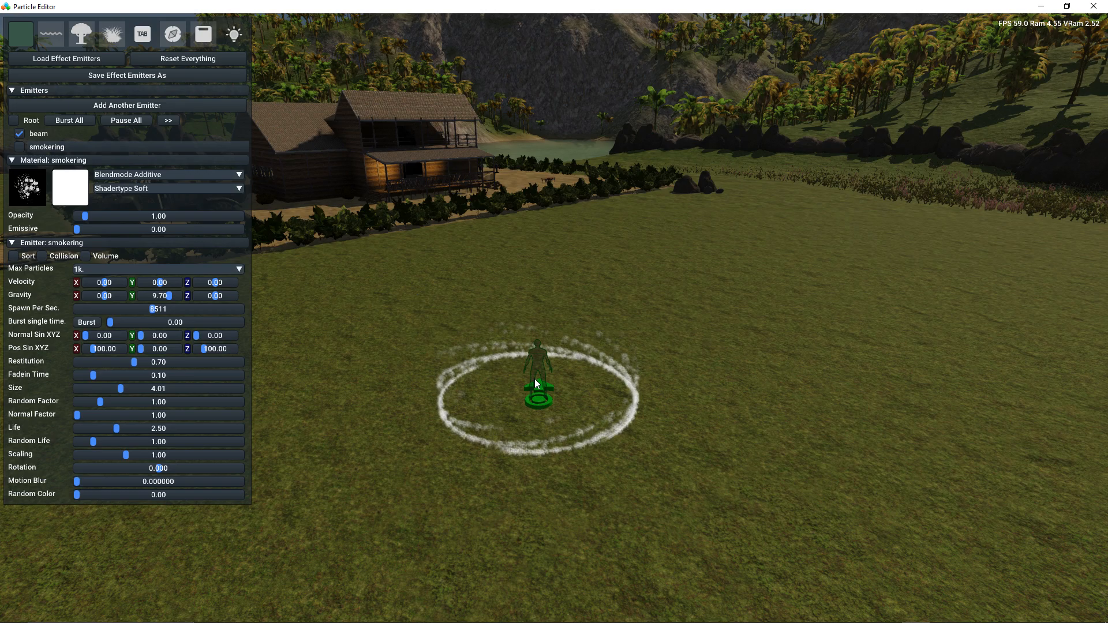
pyautogui.moveTo(555, 414)
pyautogui.mouseDown(button='right')
pyautogui.moveTo(555, 430)
pyautogui.moveTo(551, 408)
pyautogui.mouseUp(button='right')
pyautogui.press('w')
pyautogui.press('s')
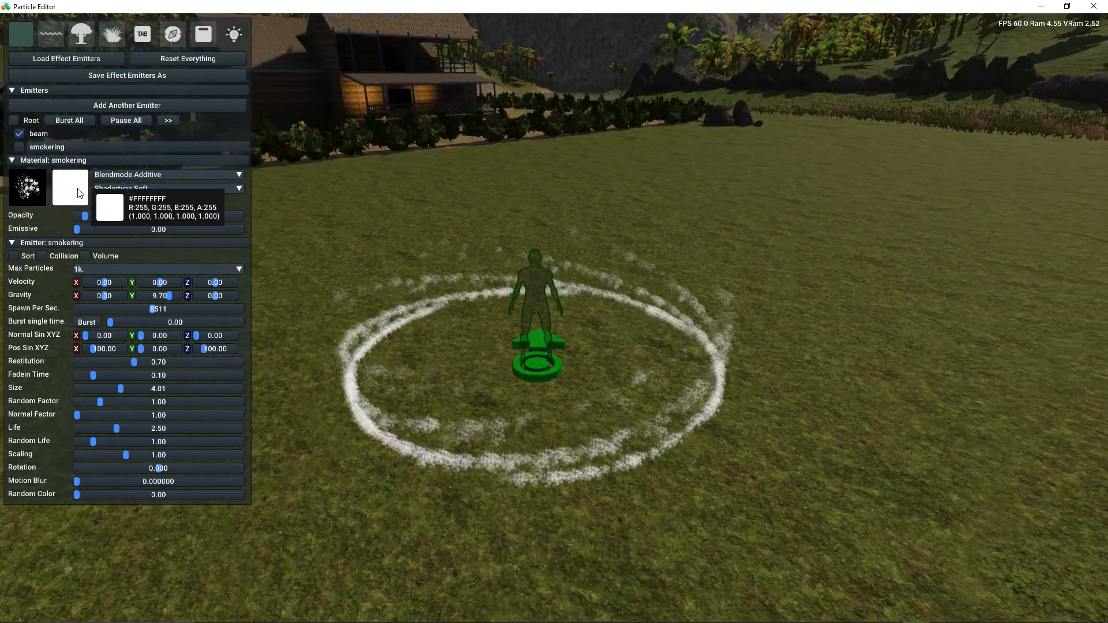
# - Tint the smokering material light blue (#719EB4) and raise its emissive value to 1.76
pyautogui.click(70, 187)
pyautogui.click(198, 255)
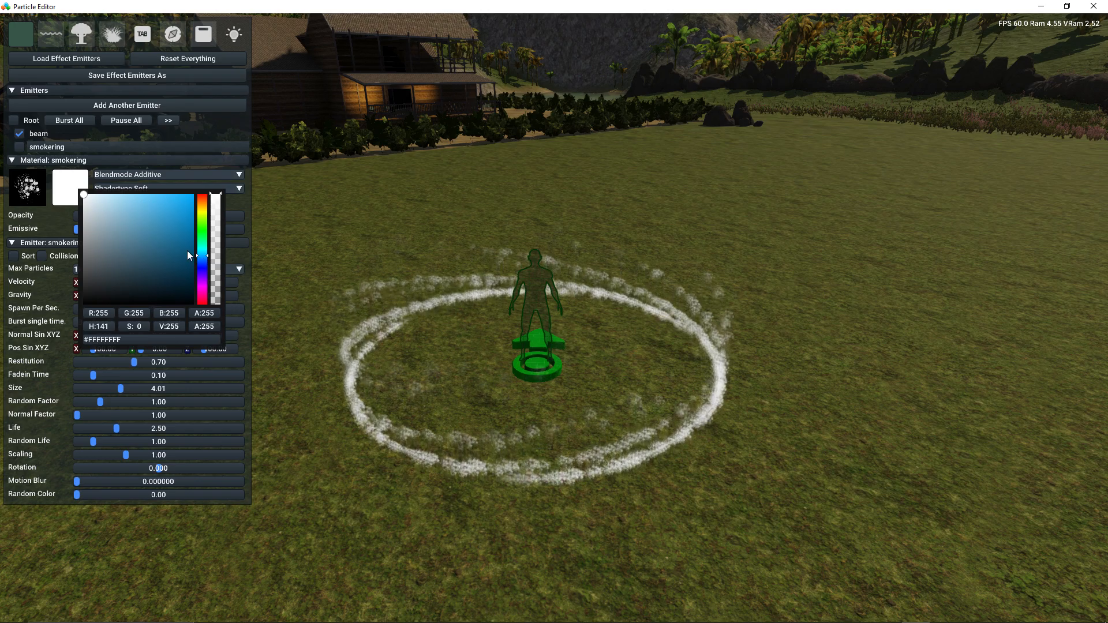
pyautogui.click(176, 238)
pyautogui.moveTo(166, 242)
pyautogui.mouseDown()
pyautogui.moveTo(148, 217)
pyautogui.moveTo(133, 212)
pyautogui.moveTo(124, 225)
pyautogui.mouseUp()
pyautogui.click(50, 222)
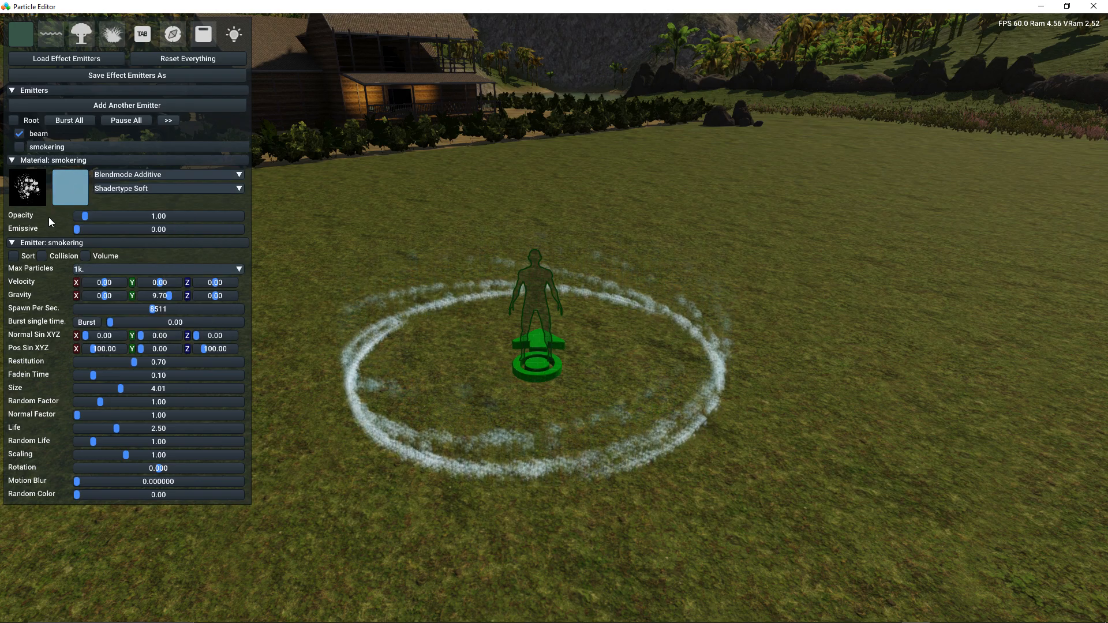
pyautogui.moveTo(77, 229); pyautogui.dragTo(91, 229)
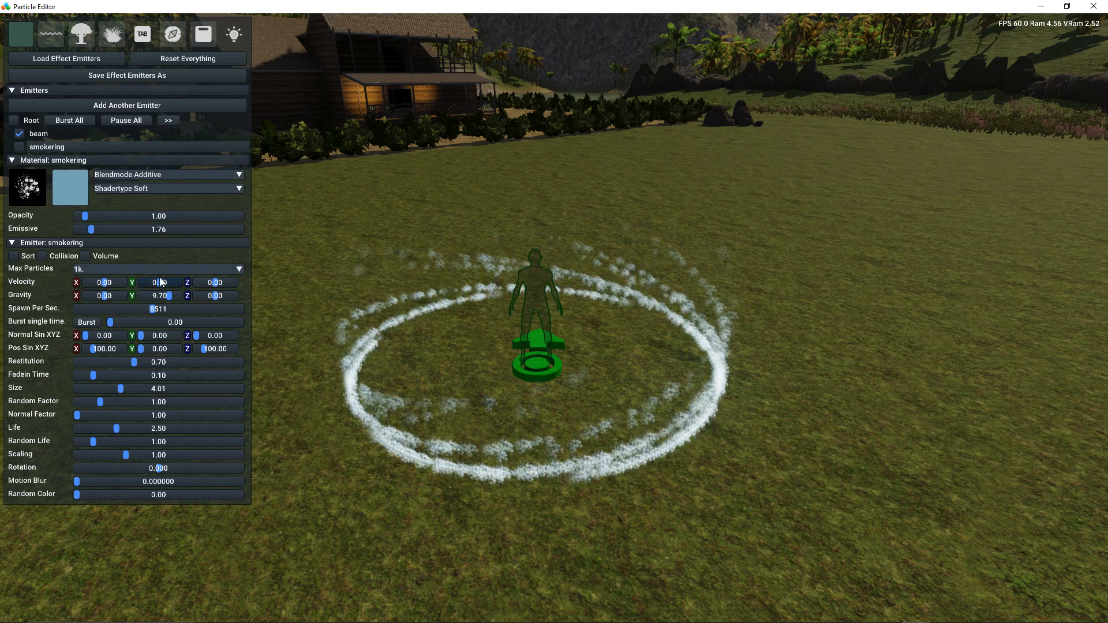
# - Set the smokering's maximum particles to 3k and inspect the ring from near and far
pyautogui.click(128, 266)
pyautogui.click(120, 295)
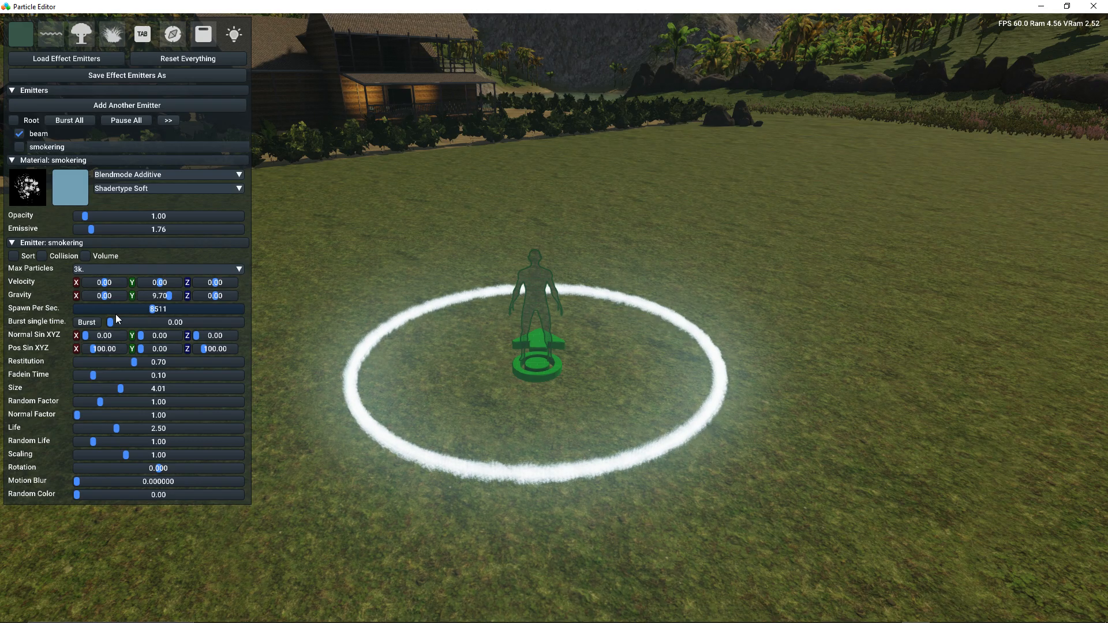
pyautogui.moveTo(462, 336); pyautogui.dragTo(495, 346, button='right')
pyautogui.press('w')
pyautogui.press('w')
pyautogui.press('s')
pyautogui.press('s')
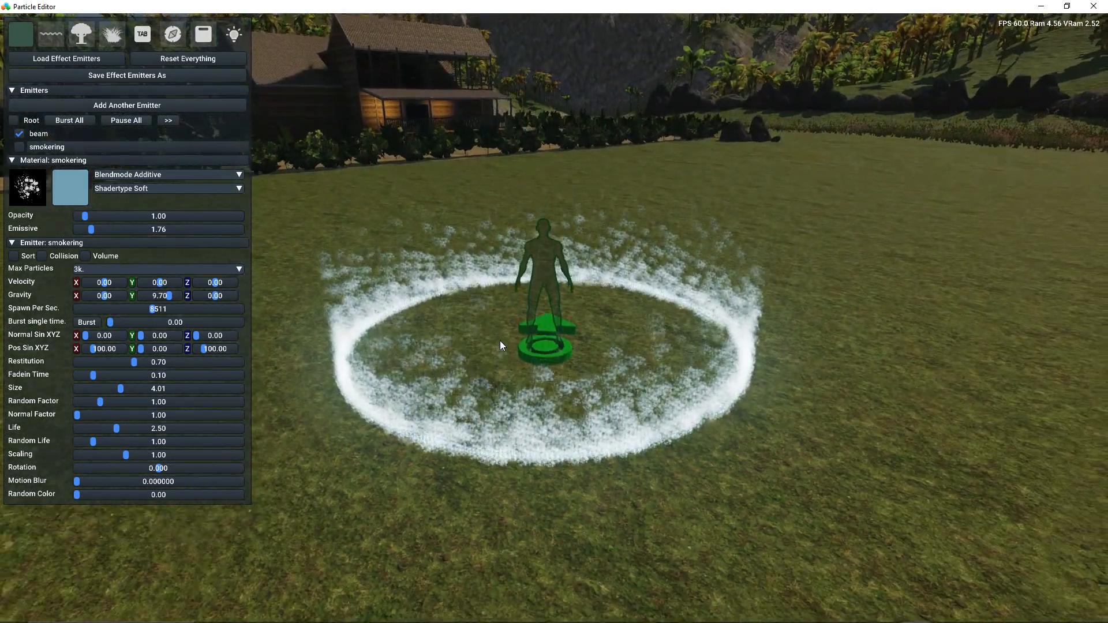
pyautogui.press('e')
# - Change the smokering material color to reddish orange, #A95A3B
pyautogui.click(68, 191)
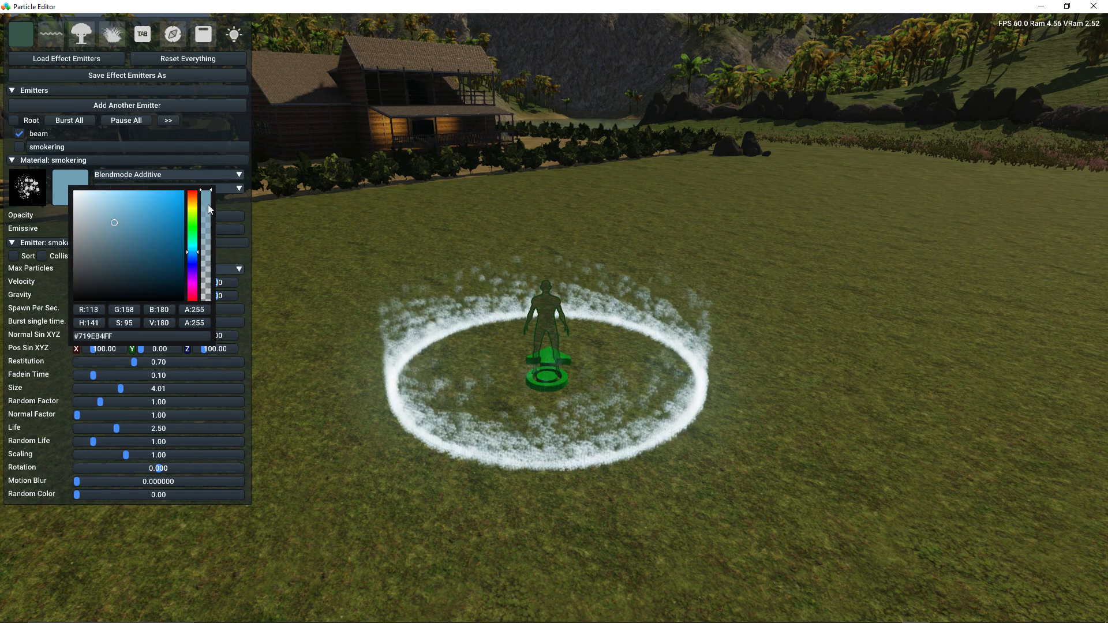
pyautogui.click(192, 199)
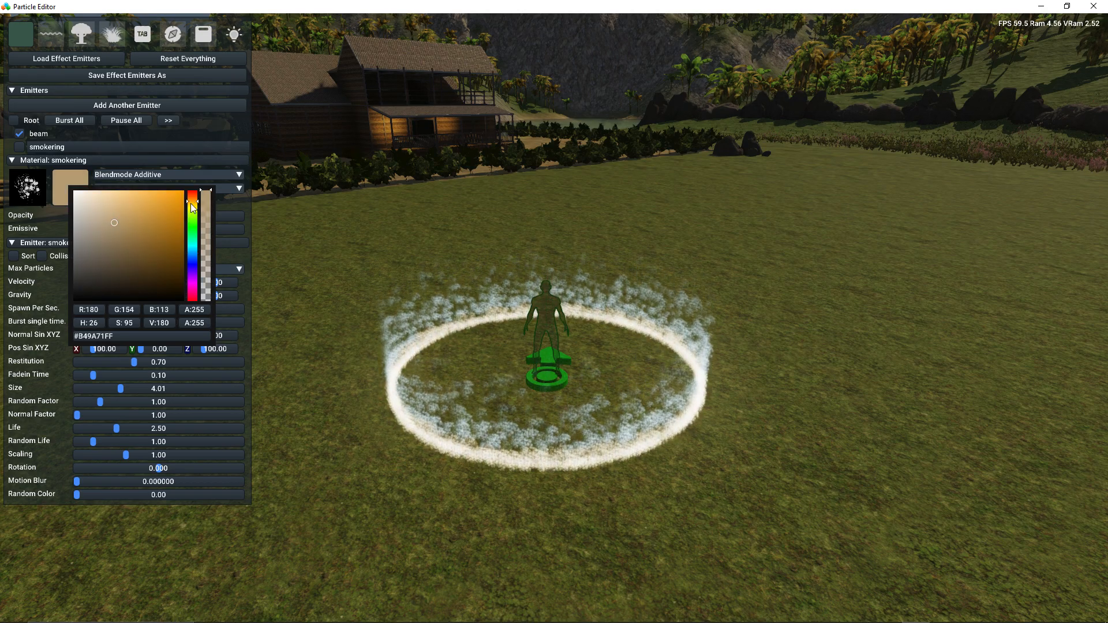
pyautogui.click(193, 194)
pyautogui.click(145, 229)
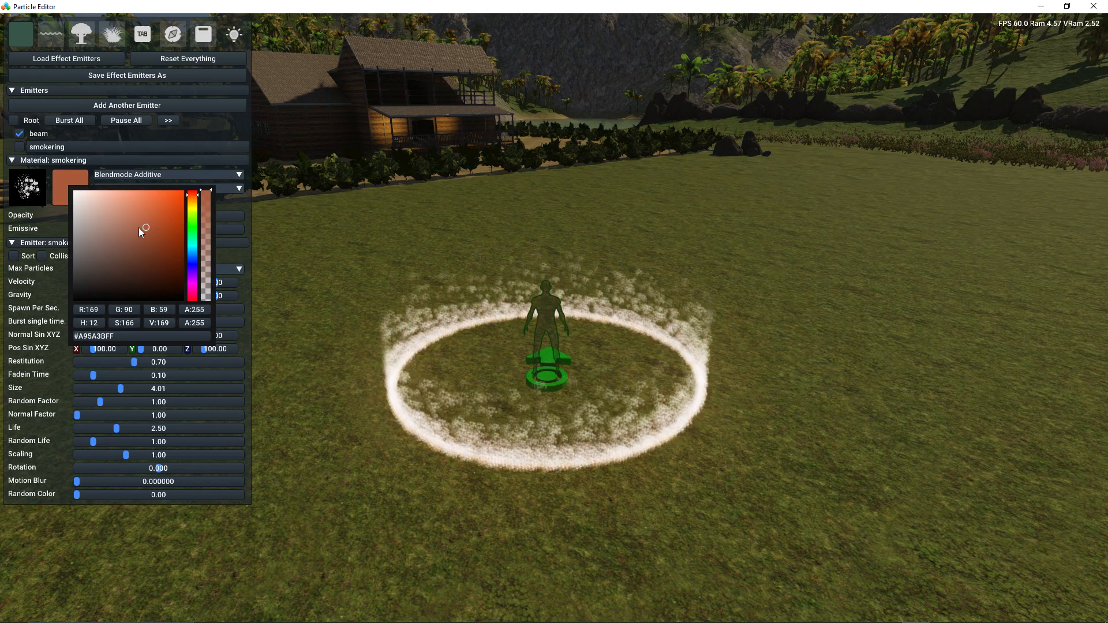
pyautogui.click(46, 219)
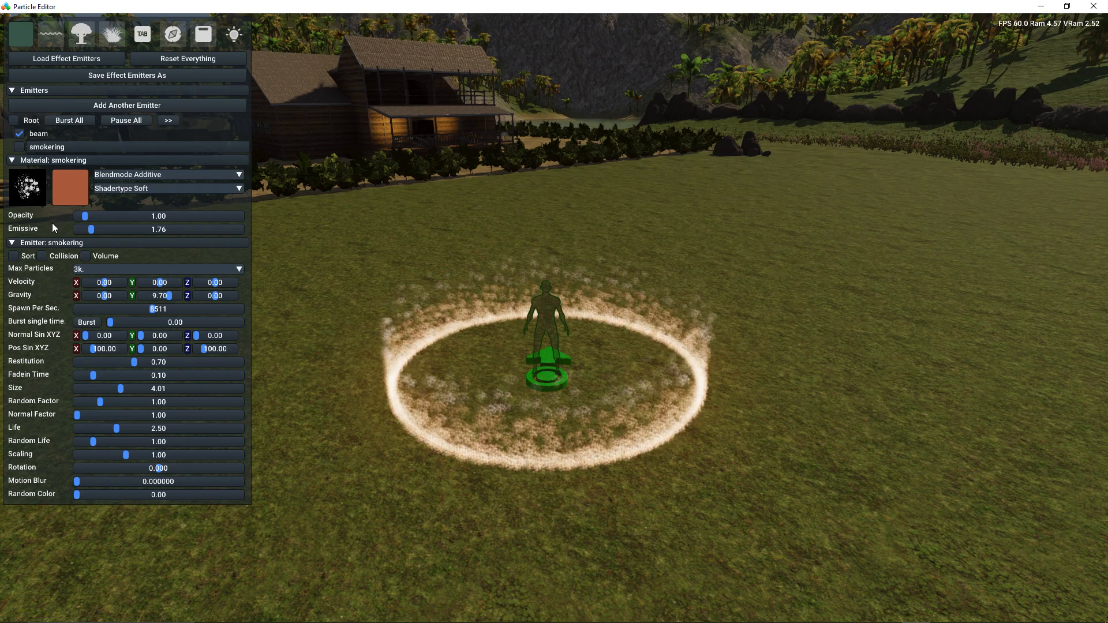
# - Give the smokering the soft cloud puff texture from the additive blending set and a particle rotation of 0.014
pyautogui.click(27, 191)
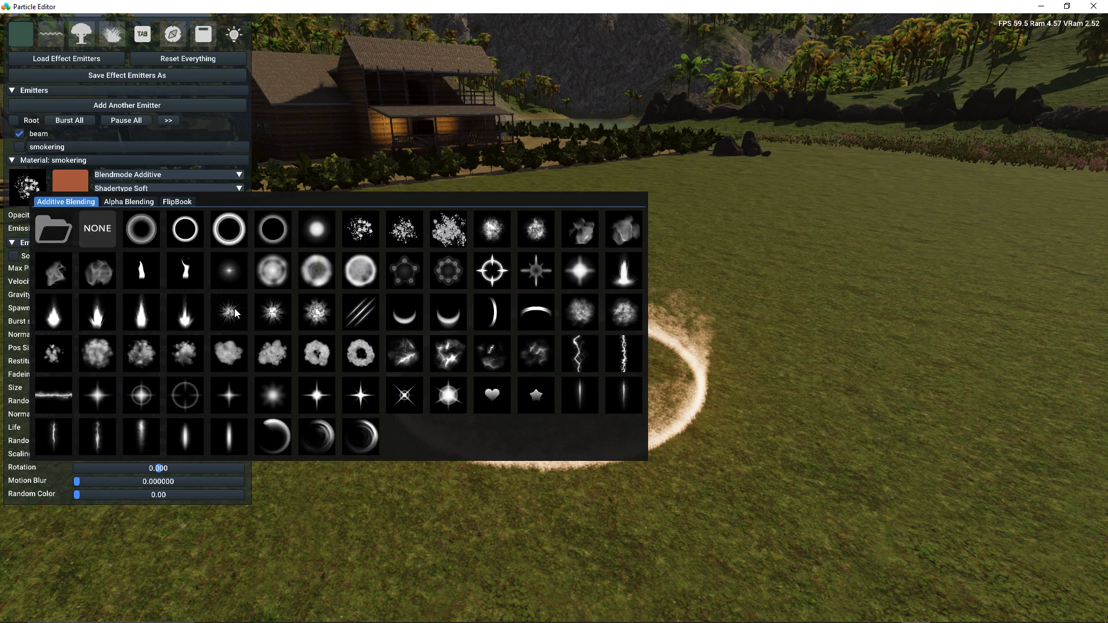
pyautogui.click(225, 353)
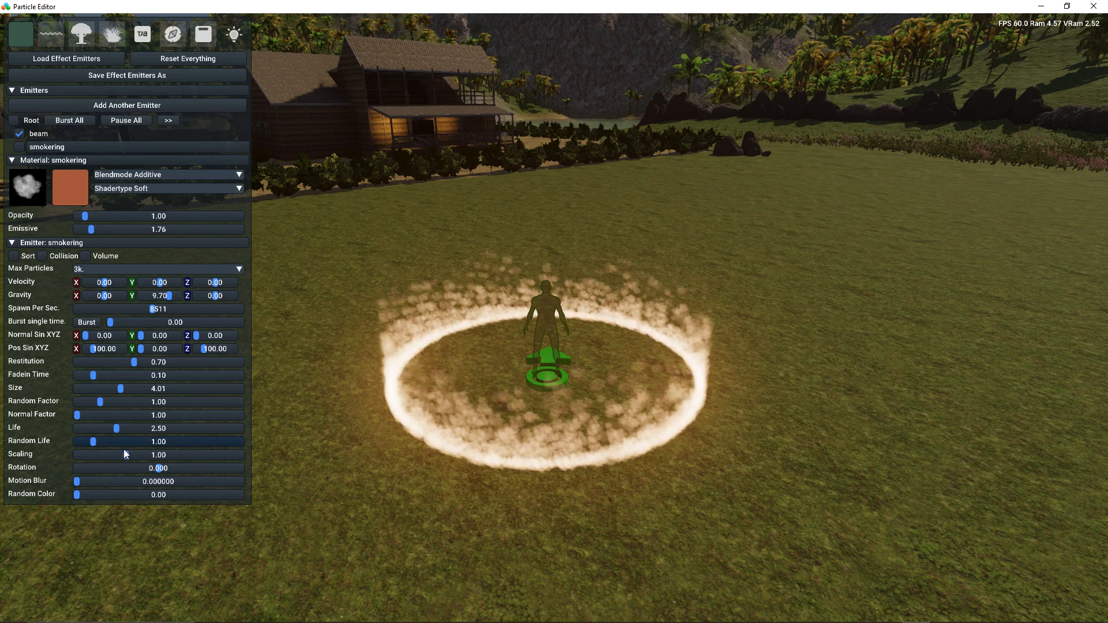
pyautogui.moveTo(161, 468); pyautogui.dragTo(166, 468)
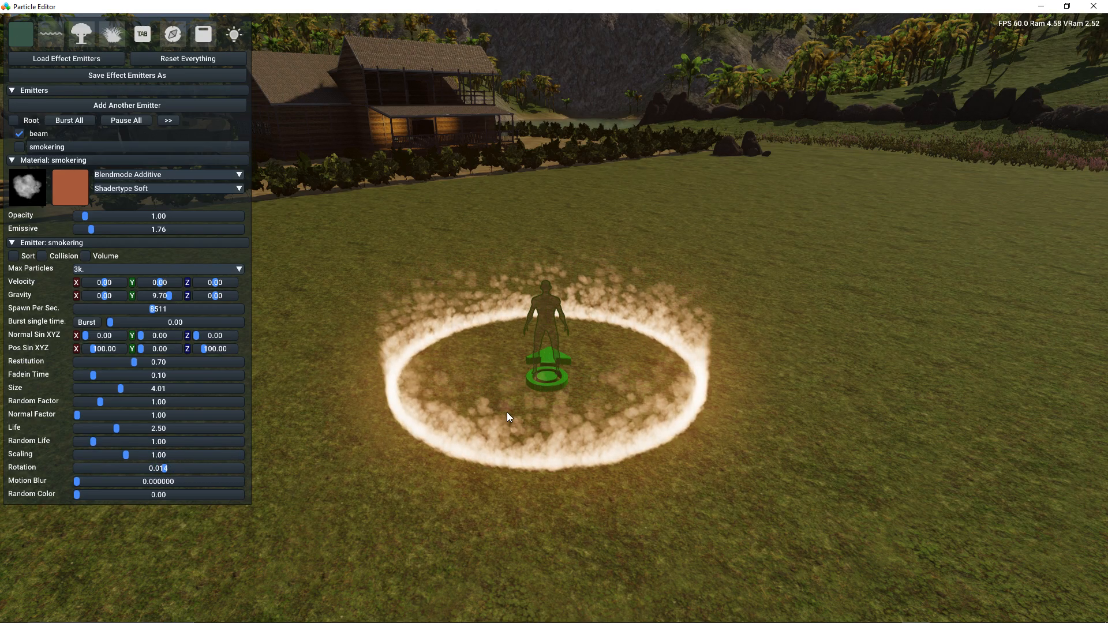
pyautogui.moveTo(505, 403)
pyautogui.mouseDown(button='right')
pyautogui.moveTo(500, 441)
pyautogui.moveTo(505, 403)
pyautogui.mouseUp(button='right')
pyautogui.press('w')
pyautogui.press('s')
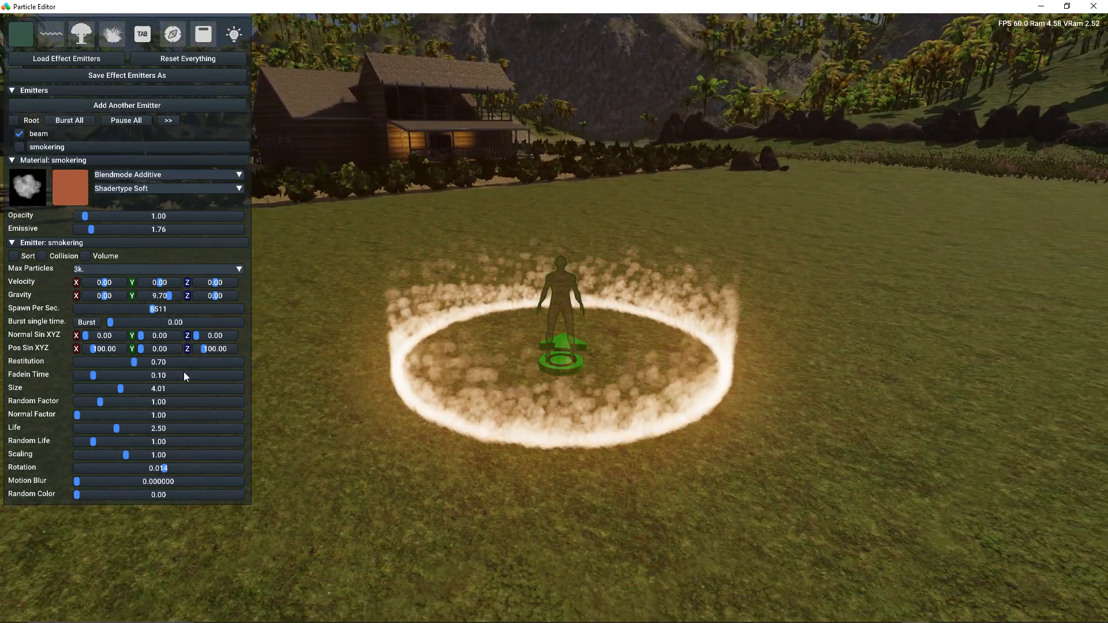
# - Adjust the smokering's Y gravity to 4.85 and view the ring from several distances
pyautogui.click(160, 295)
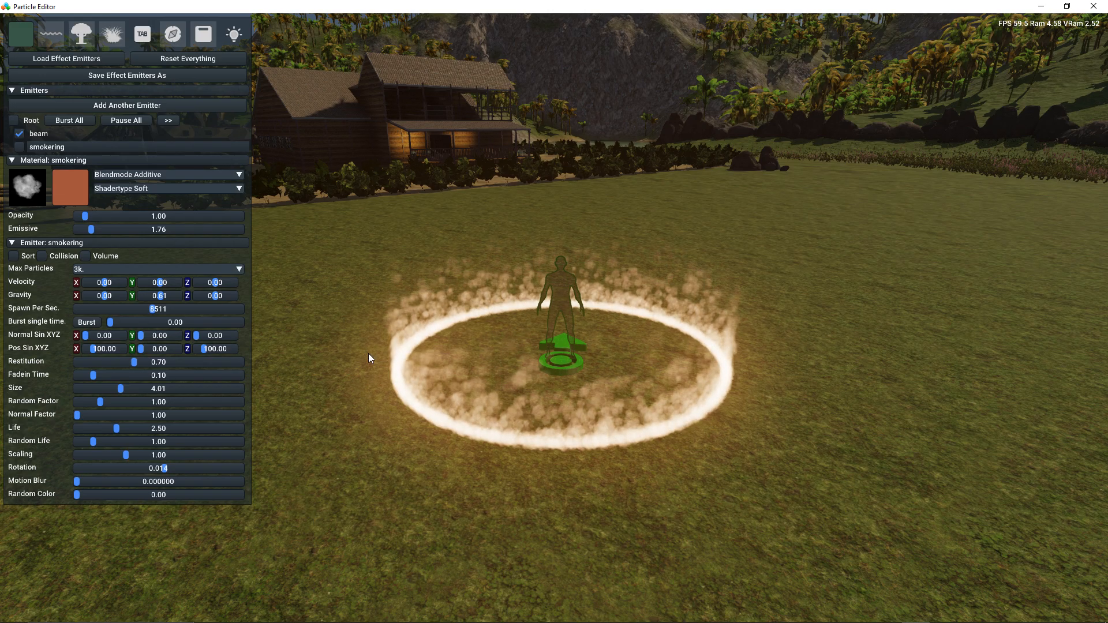
pyautogui.click(163, 297)
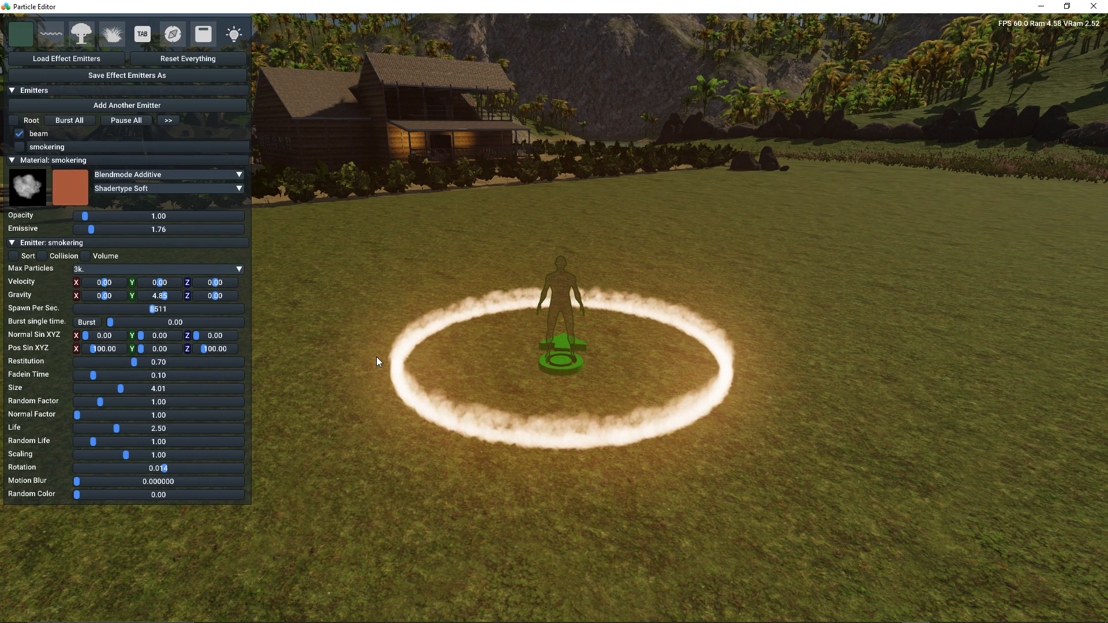
pyautogui.moveTo(546, 359)
pyautogui.mouseDown(button='right')
pyautogui.moveTo(589, 385)
pyautogui.moveTo(554, 362)
pyautogui.mouseUp(button='right')
pyautogui.press('w')
pyautogui.press('s')
pyautogui.press('w')
pyautogui.press('s')
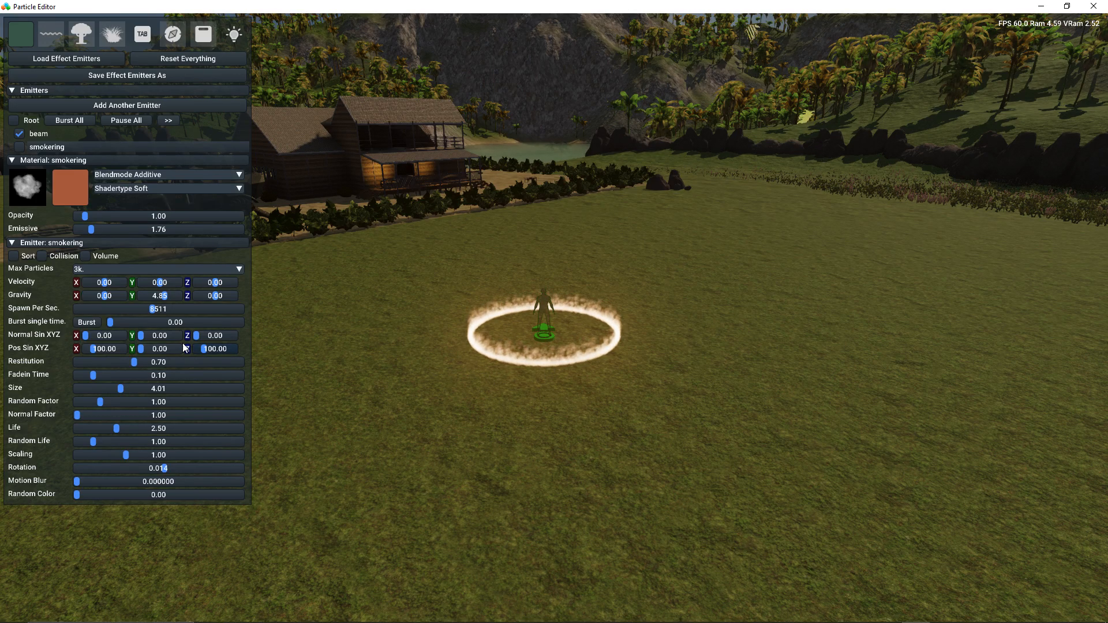
# - Reset the smokering's Pos Sin X and Z to 0 and set its spawn rate to 0 per second
pyautogui.doubleClick(110, 349)
pyautogui.write('0')
pyautogui.press('Return')
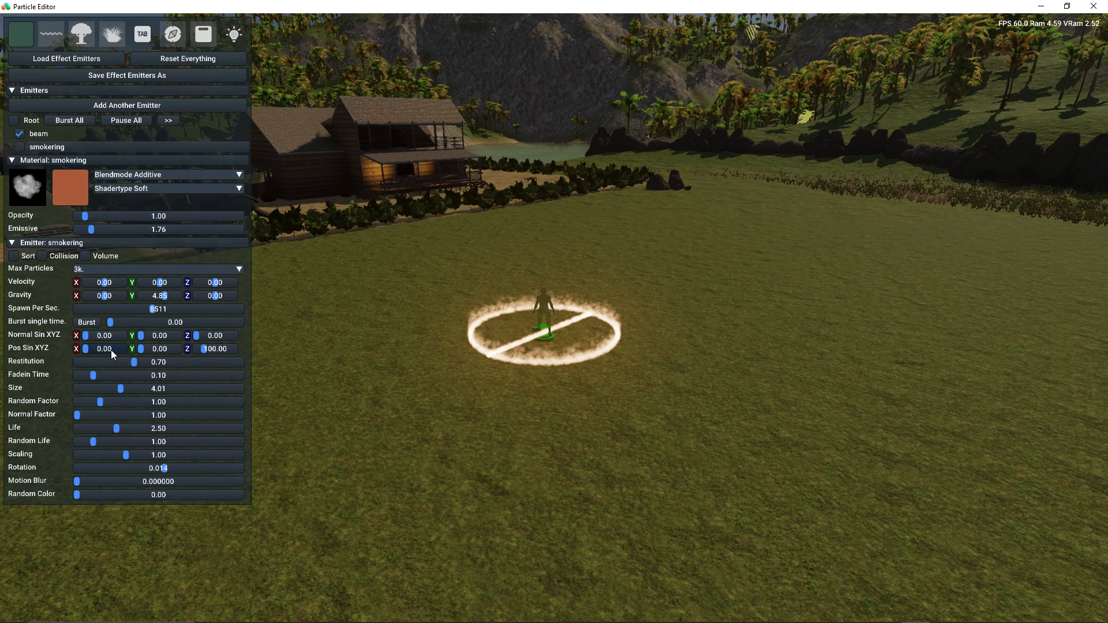
pyautogui.doubleClick(212, 348)
pyautogui.write('0')
pyautogui.press('Return')
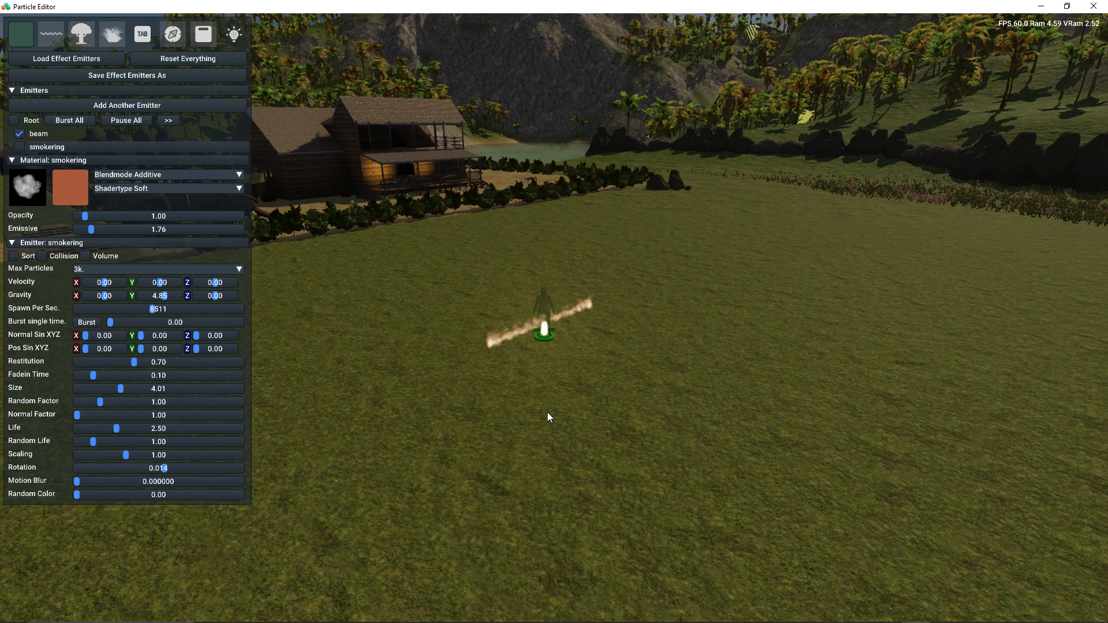
pyautogui.moveTo(151, 310); pyautogui.dragTo(13, 312)
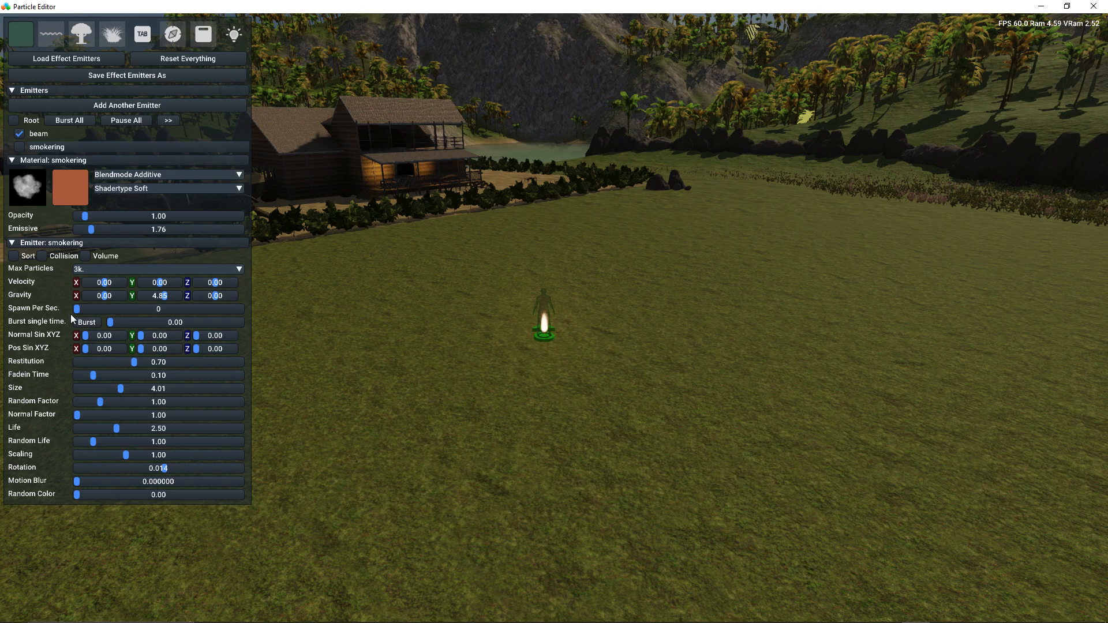
# - Set the smokering's single burst amount to 360 and Normal Sin X and Z to 500, then fire test bursts
pyautogui.moveTo(121, 322); pyautogui.dragTo(307, 329)
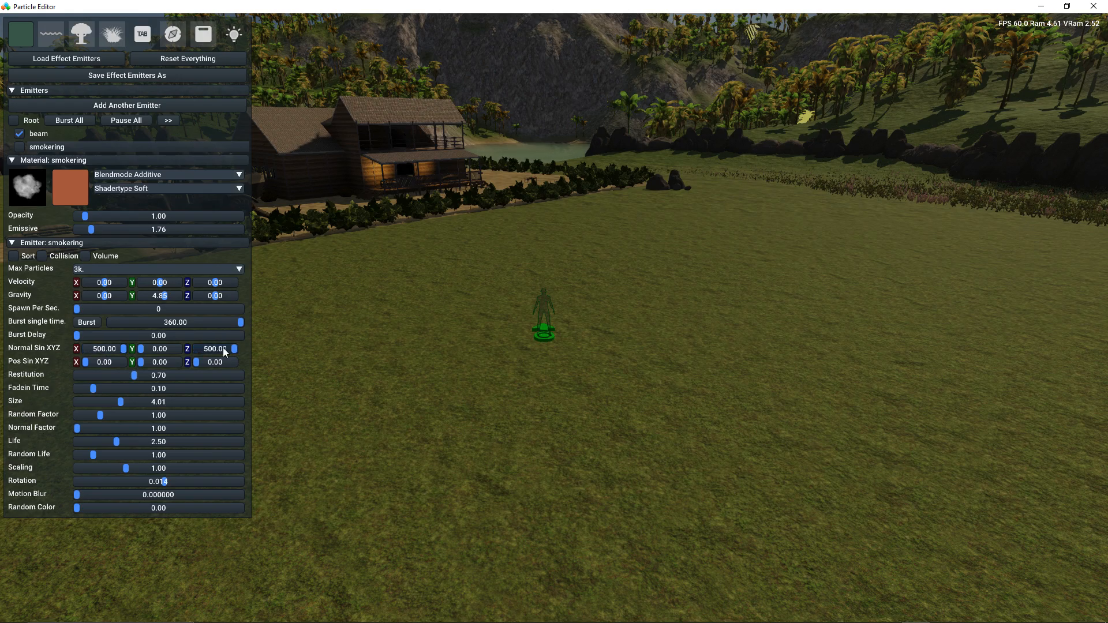
pyautogui.click(91, 323)
pyautogui.click(90, 323)
# - Set the smokering's Normal Sin X and Z to 700 and burst it to check the expanding ring
pyautogui.doubleClick(96, 348)
pyautogui.write('700')
pyautogui.press('Return')
pyautogui.write('700.0')
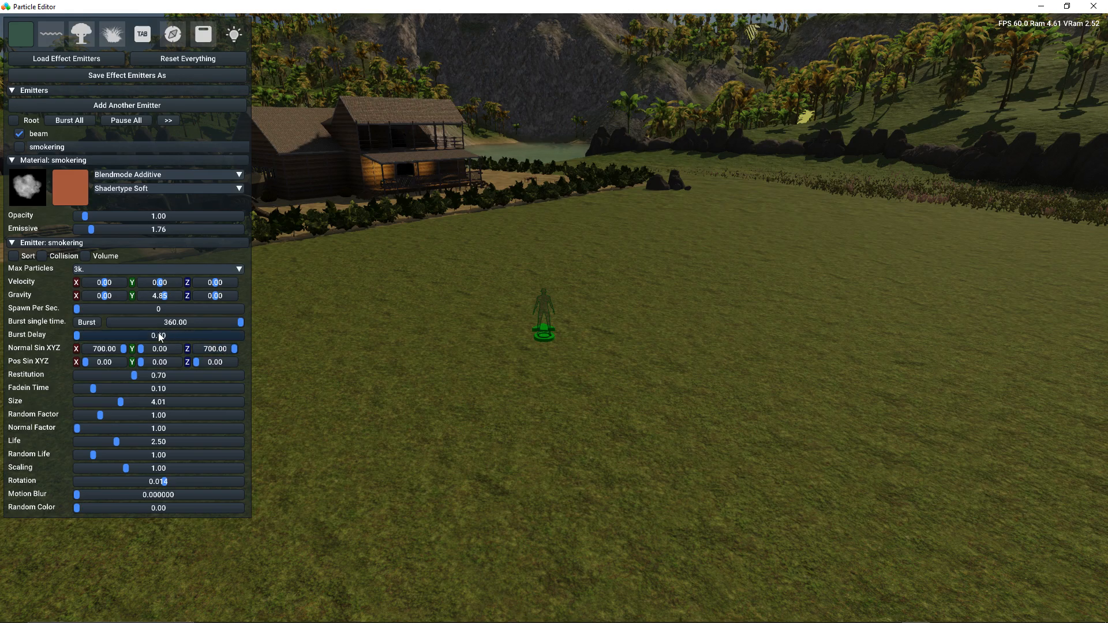
pyautogui.click(88, 321)
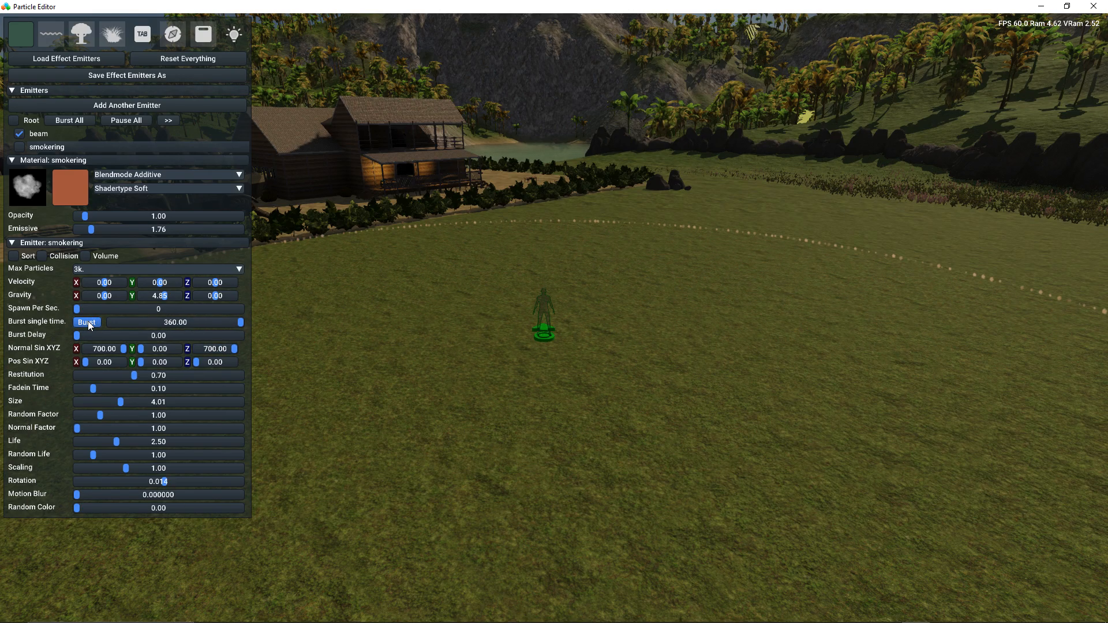
pyautogui.click(88, 321)
# - Increase the smokering's particle size to 5.02 and scaling to 9.23, and fire a test burst
pyautogui.click(133, 400)
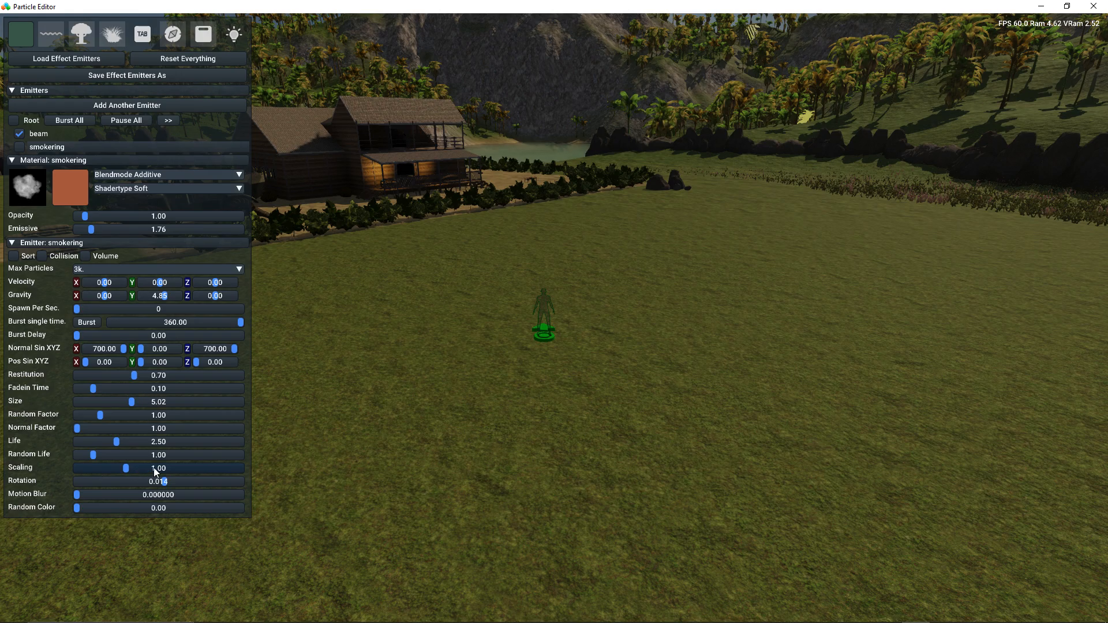
pyautogui.click(192, 468)
pyautogui.click(86, 322)
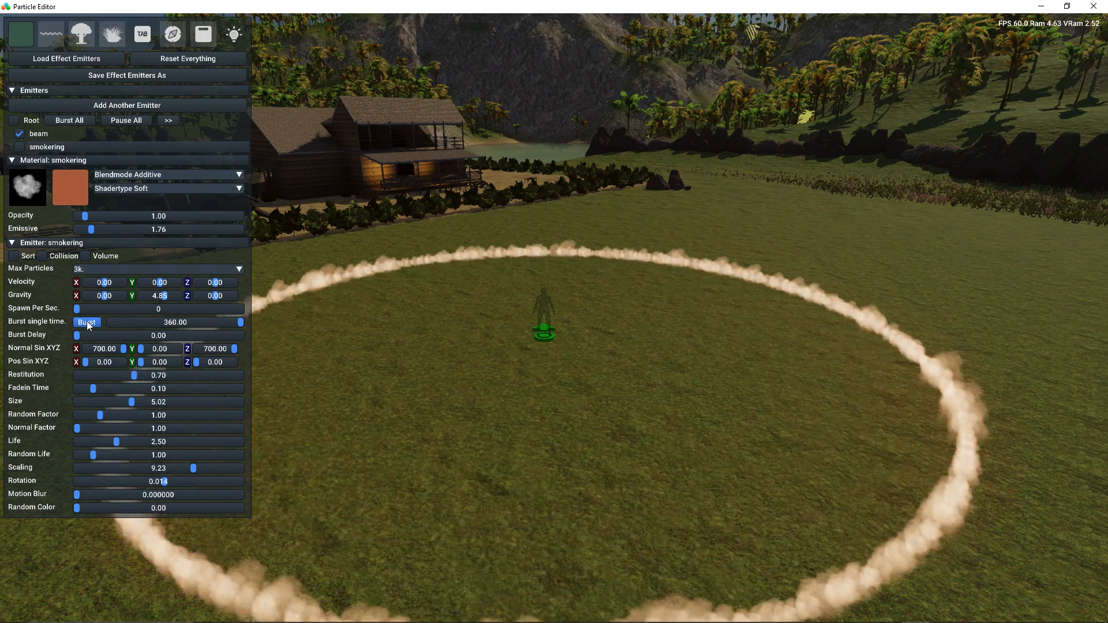
# - Fire test bursts of the smokering and inspect the expanding ring from a lower viewing angle
pyautogui.click(86, 322)
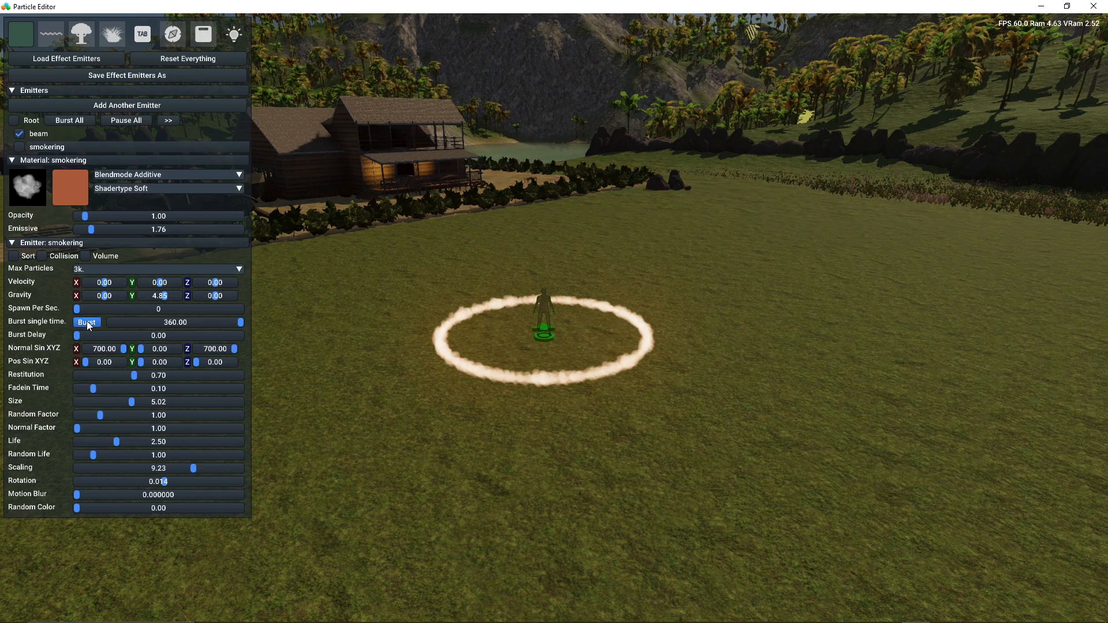
pyautogui.moveTo(572, 379); pyautogui.dragTo(568, 328, button='right')
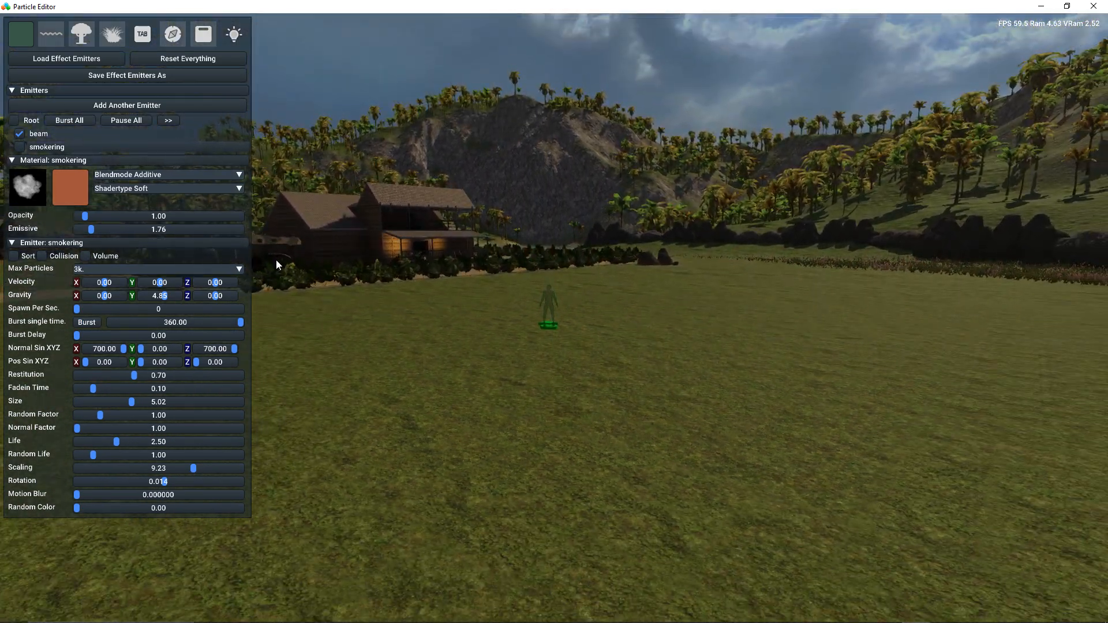
pyautogui.click(78, 322)
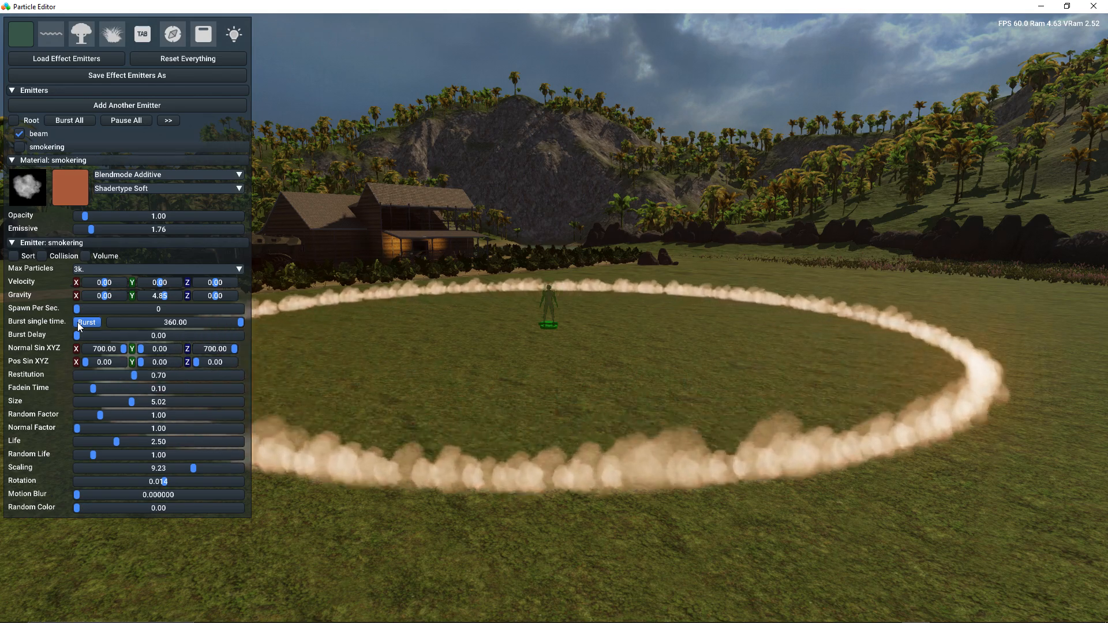
# - Select the smokering emitter, raise it slightly above the ground, and fire test bursts
pyautogui.click(19, 147)
pyautogui.moveTo(550, 256); pyautogui.dragTo(549, 237)
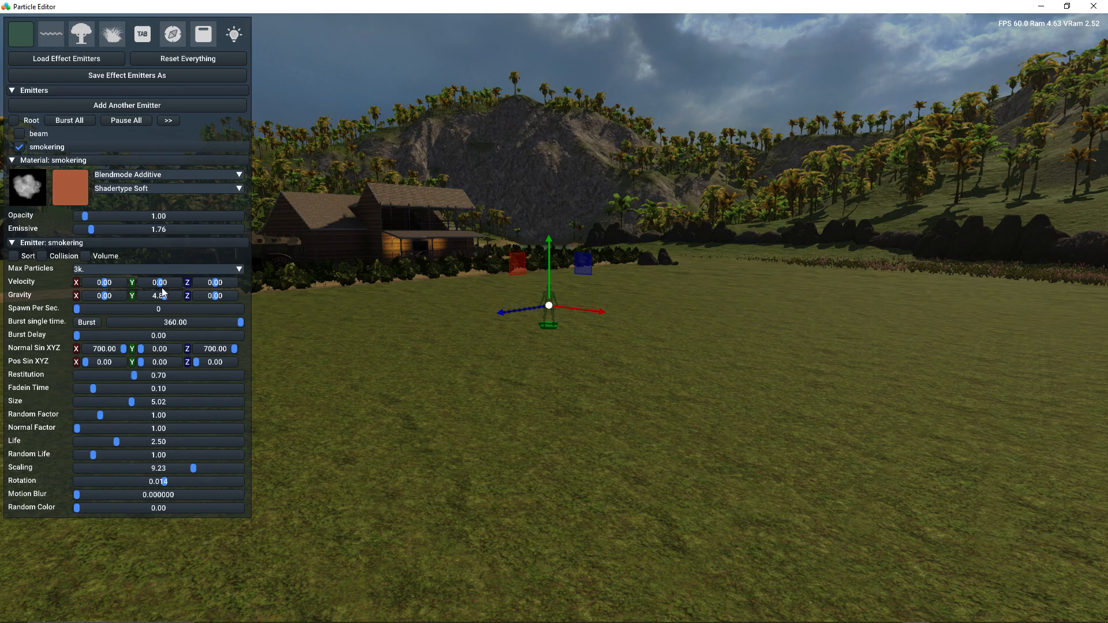
pyautogui.click(90, 322)
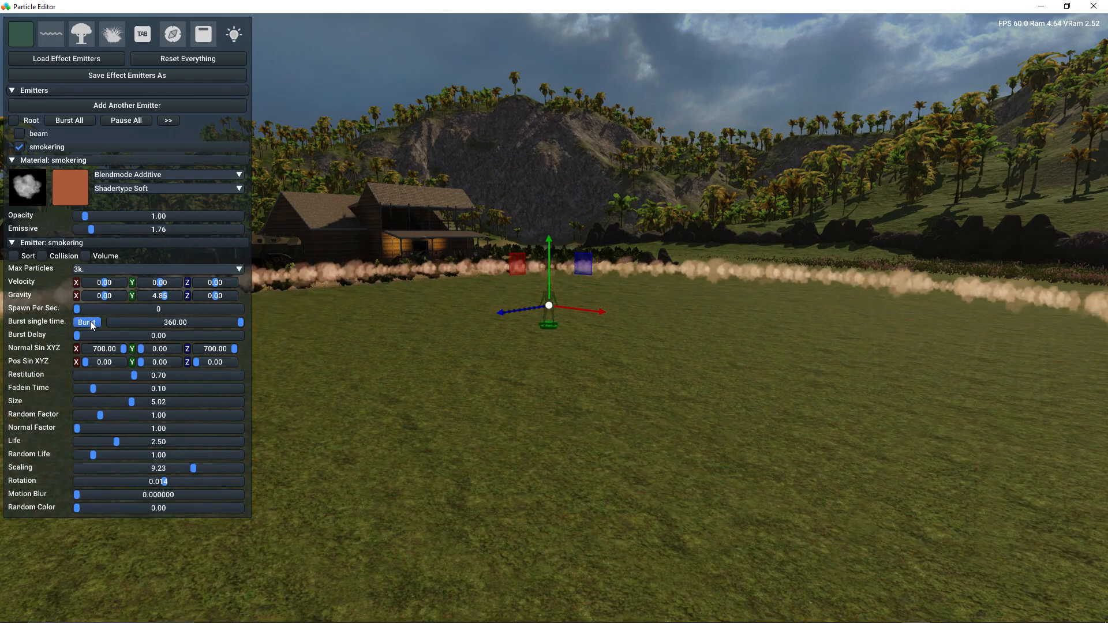
pyautogui.click(89, 322)
pyautogui.click(89, 322)
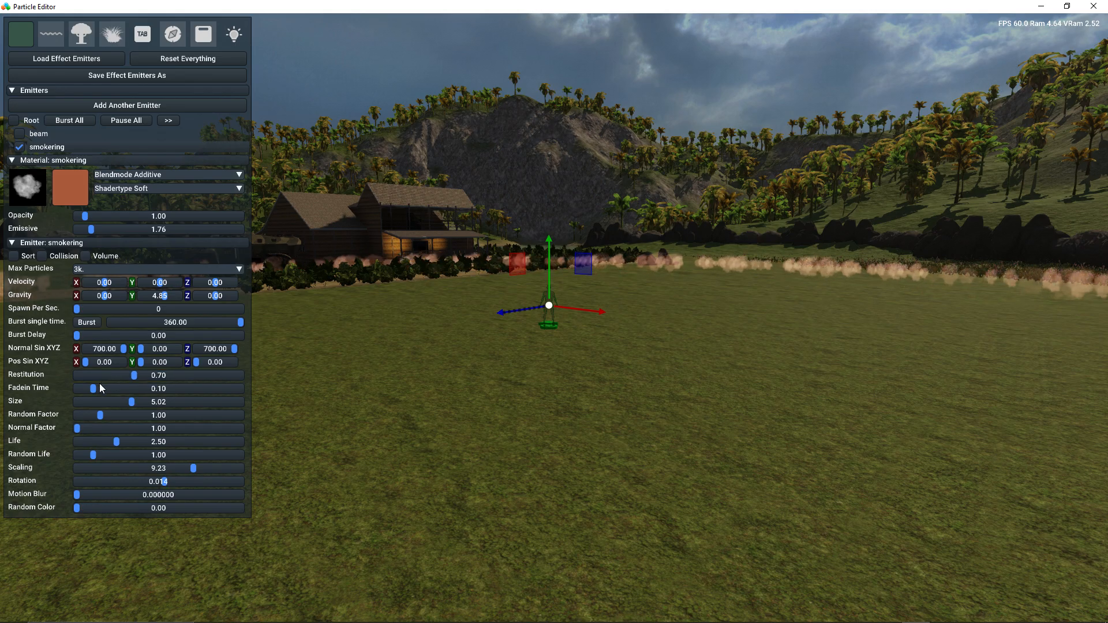
# - Increase the smokering's particle size to 5.86 and scaling to 10.70, and test it with several bursts
pyautogui.moveTo(132, 402); pyautogui.dragTo(140, 403)
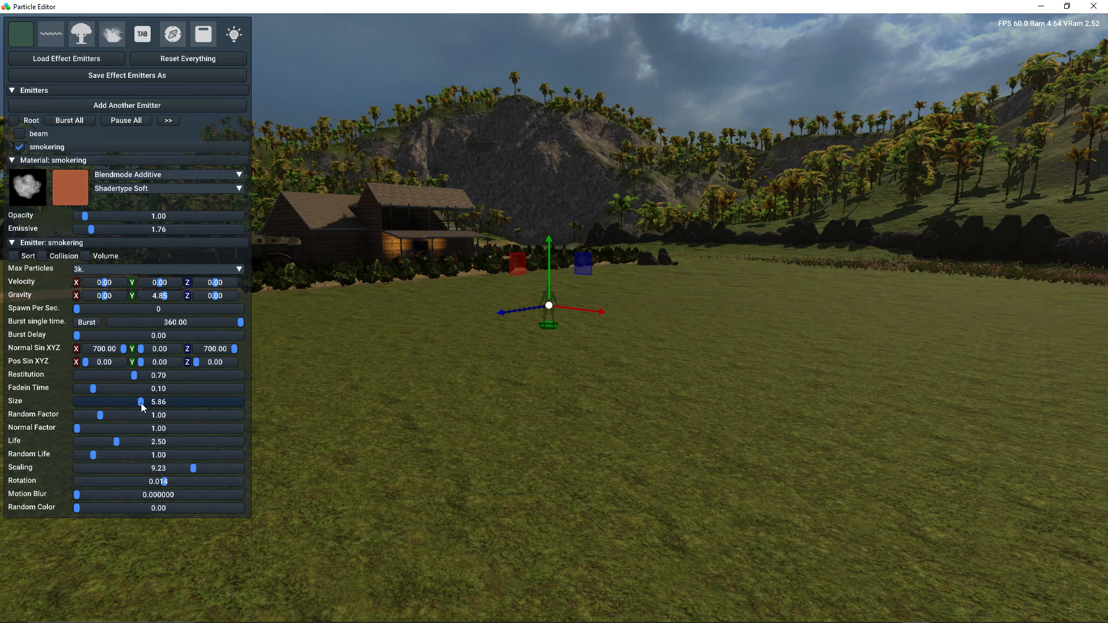
pyautogui.moveTo(203, 465); pyautogui.dragTo(206, 465)
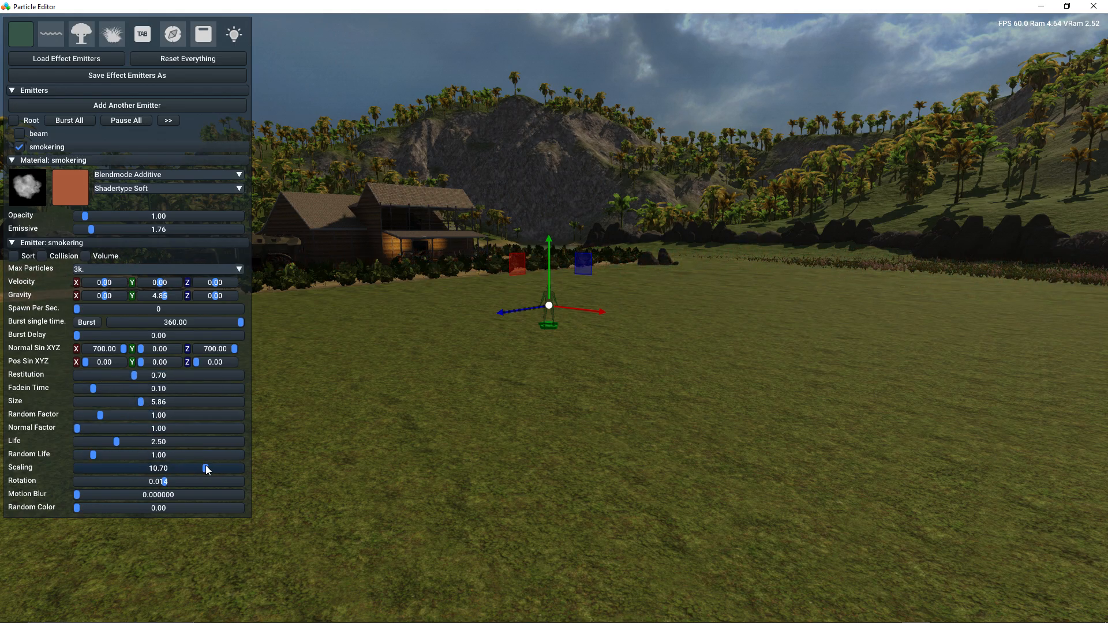
pyautogui.click(94, 325)
pyautogui.click(94, 324)
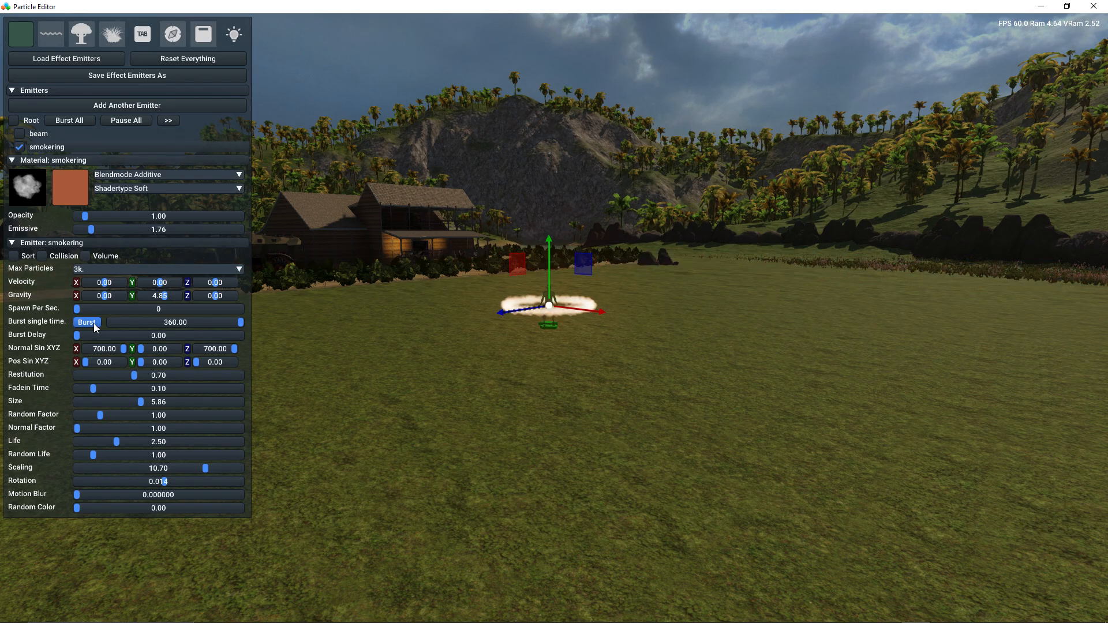
pyautogui.click(94, 326)
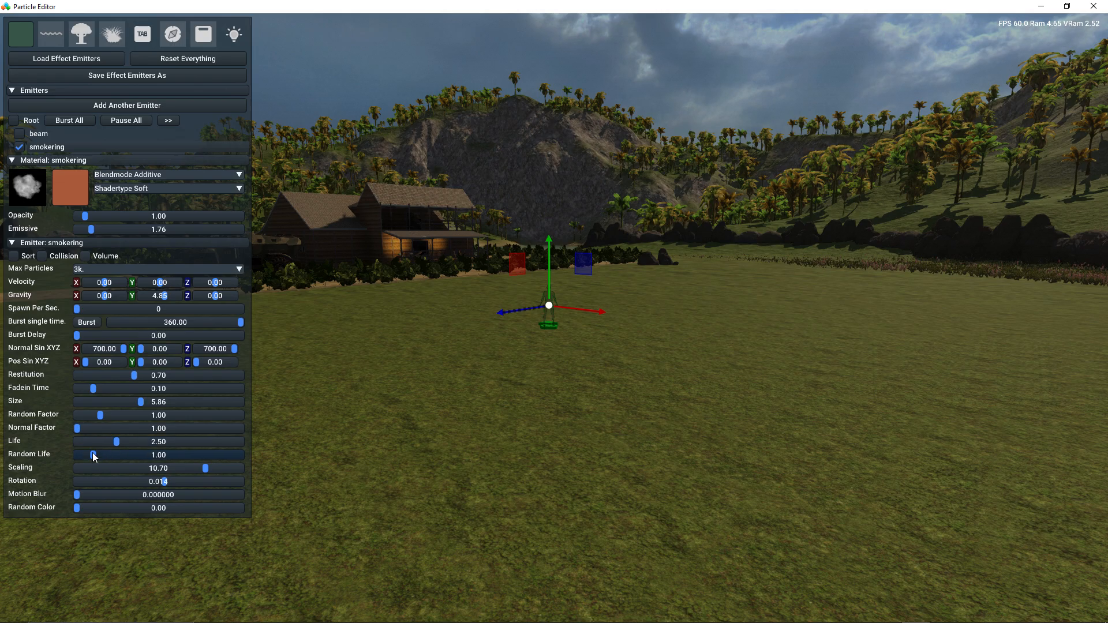
pyautogui.click(93, 326)
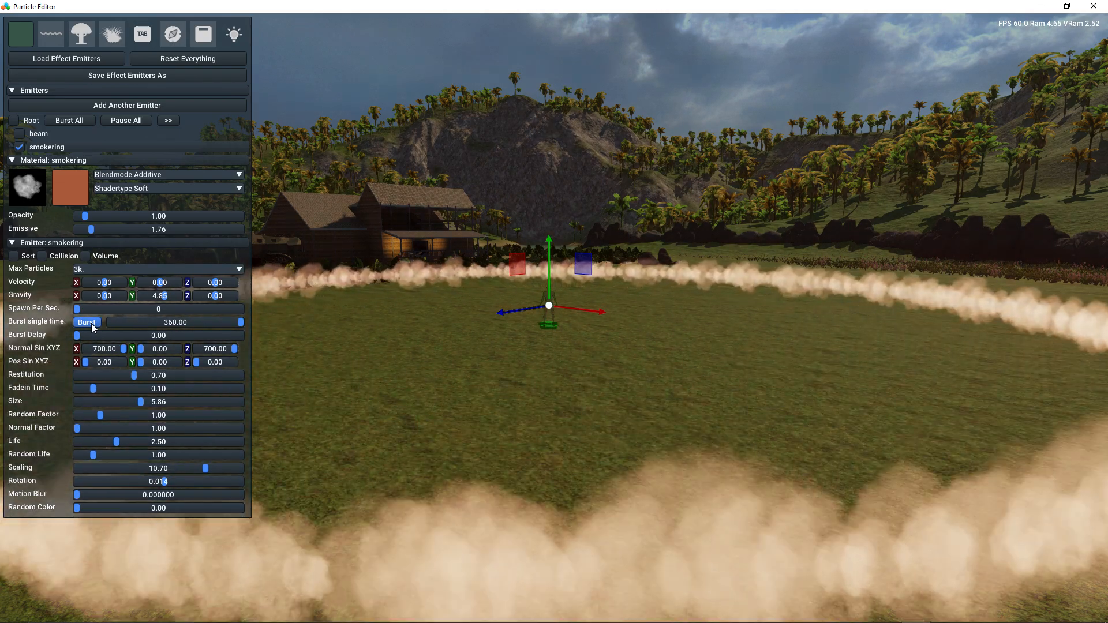
pyautogui.click(87, 322)
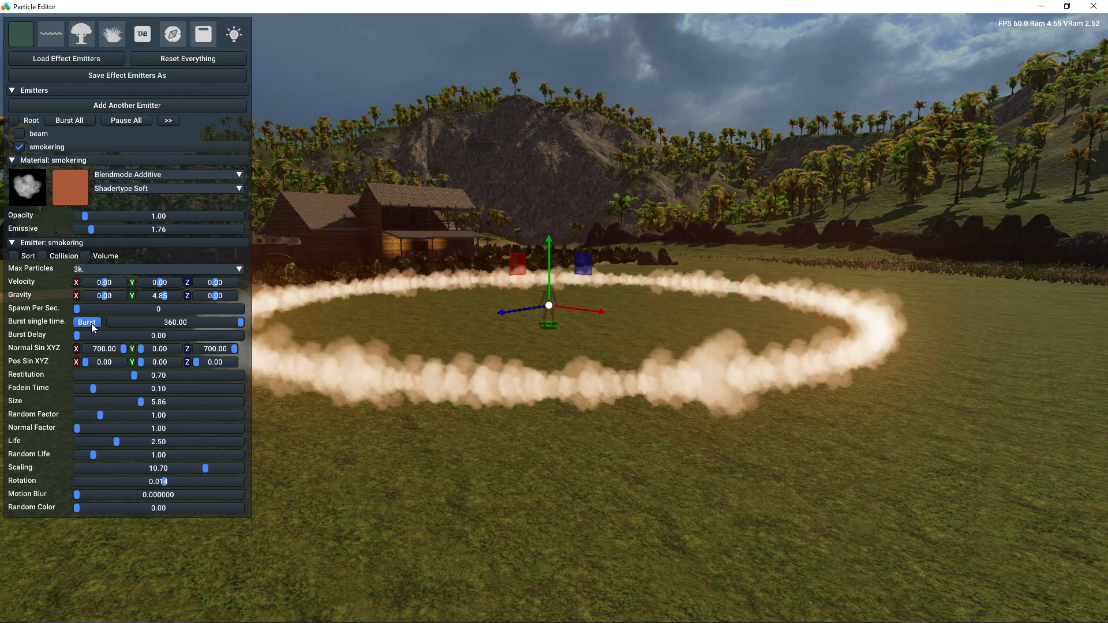
# - Set the smokering's single burst amount to 1000 and fire a test burst
pyautogui.doubleClick(166, 322)
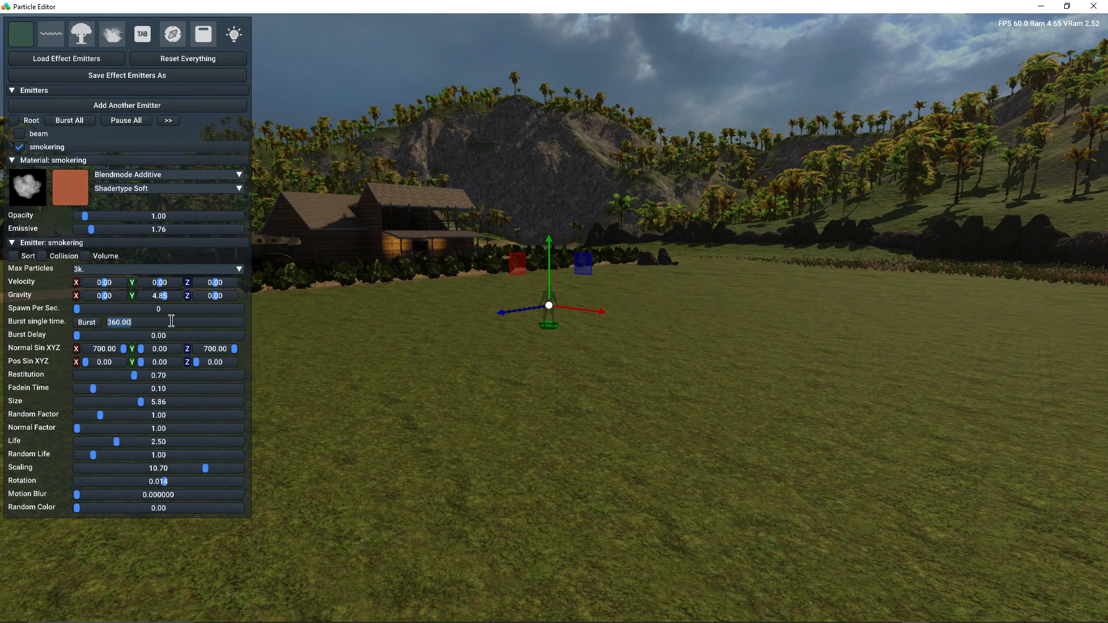
pyautogui.write('1000')
pyautogui.press('Return')
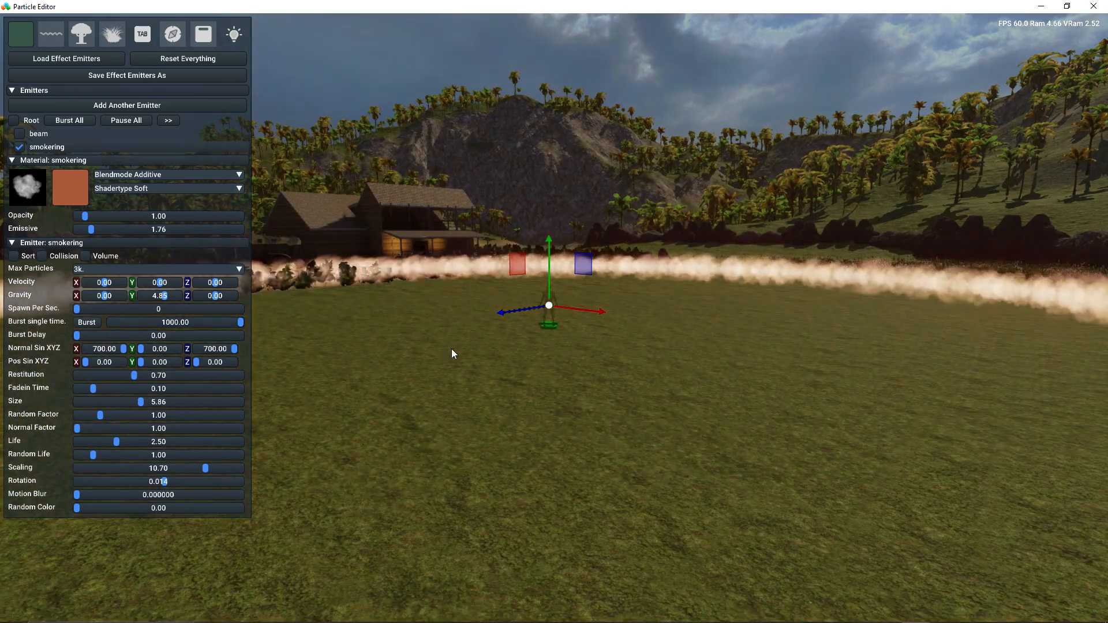
pyautogui.click(87, 322)
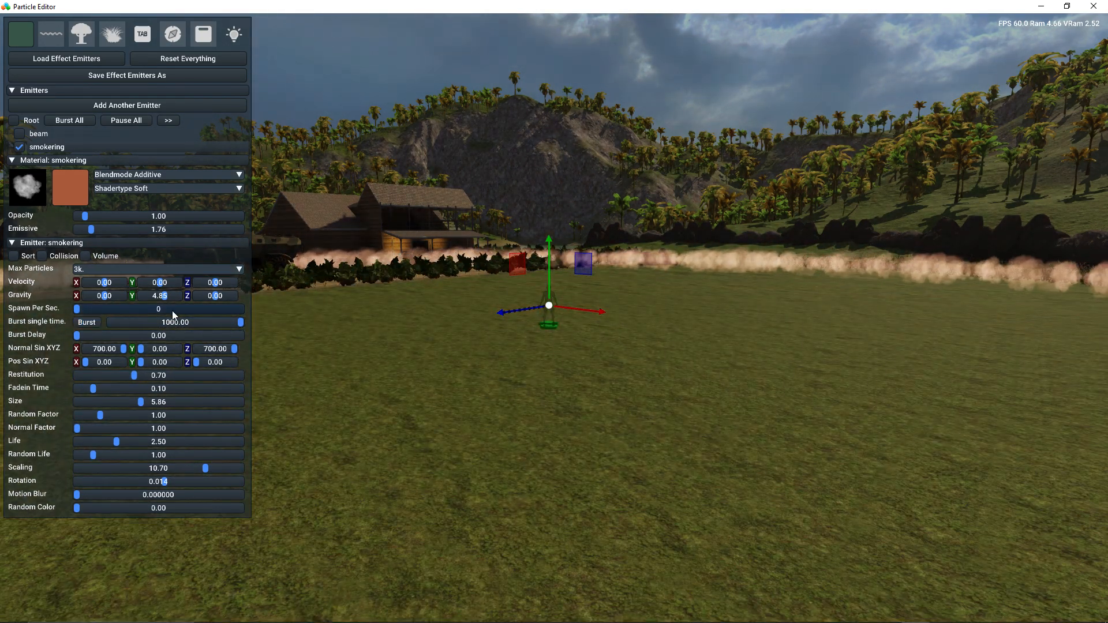
# - Set the smokering's Normal Sin X and Z to 900 and burst it to check the expansion
pyautogui.doubleClick(102, 348)
pyautogui.write('900')
pyautogui.doubleClick(208, 347)
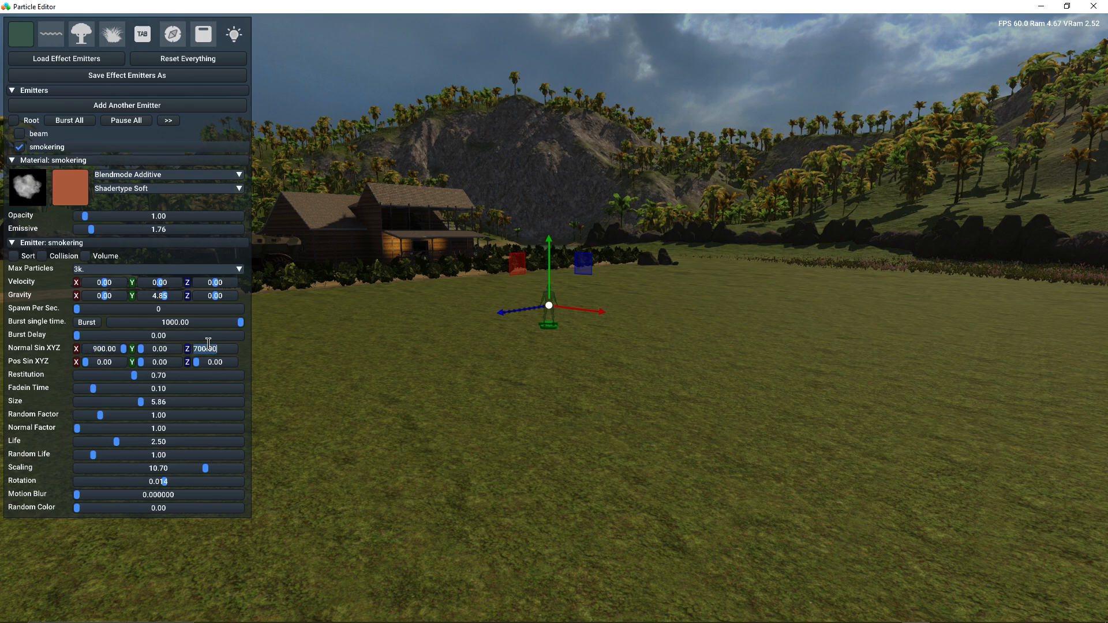
pyautogui.write('900')
pyautogui.press('Return')
pyautogui.click(94, 323)
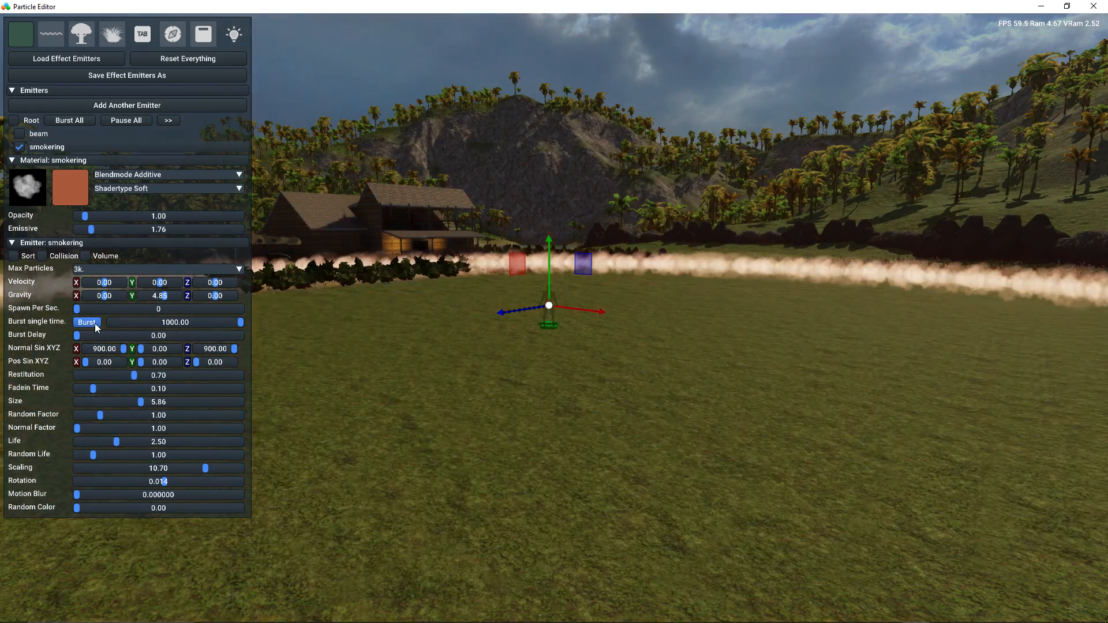
# - Shorten the smokering's particle life to 1.35 and fire repeated test bursts
pyautogui.click(94, 323)
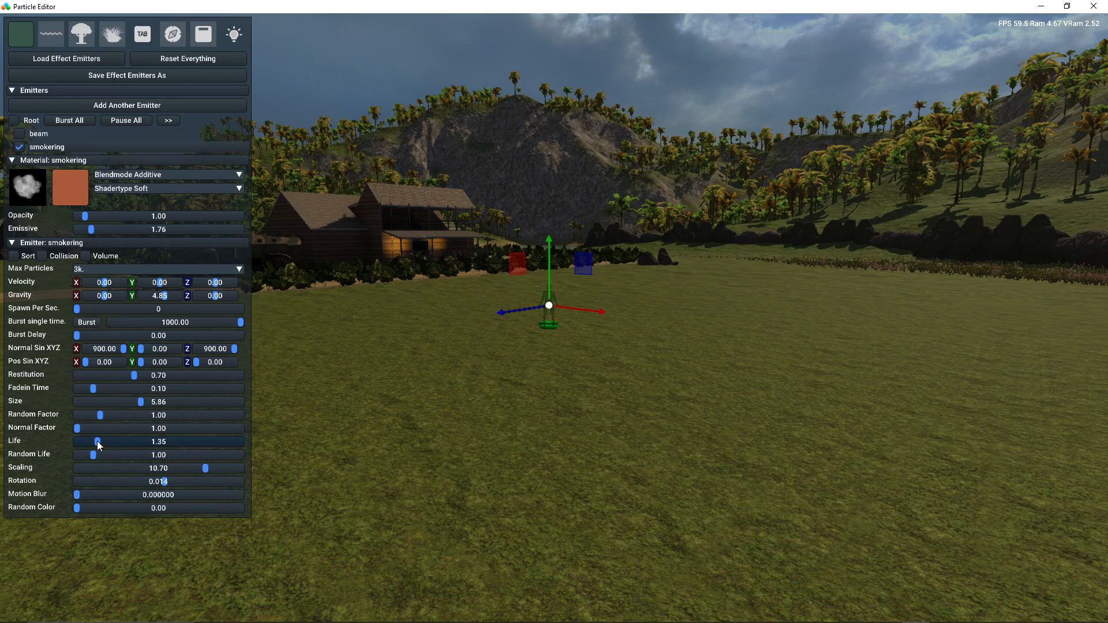
pyautogui.click(84, 321)
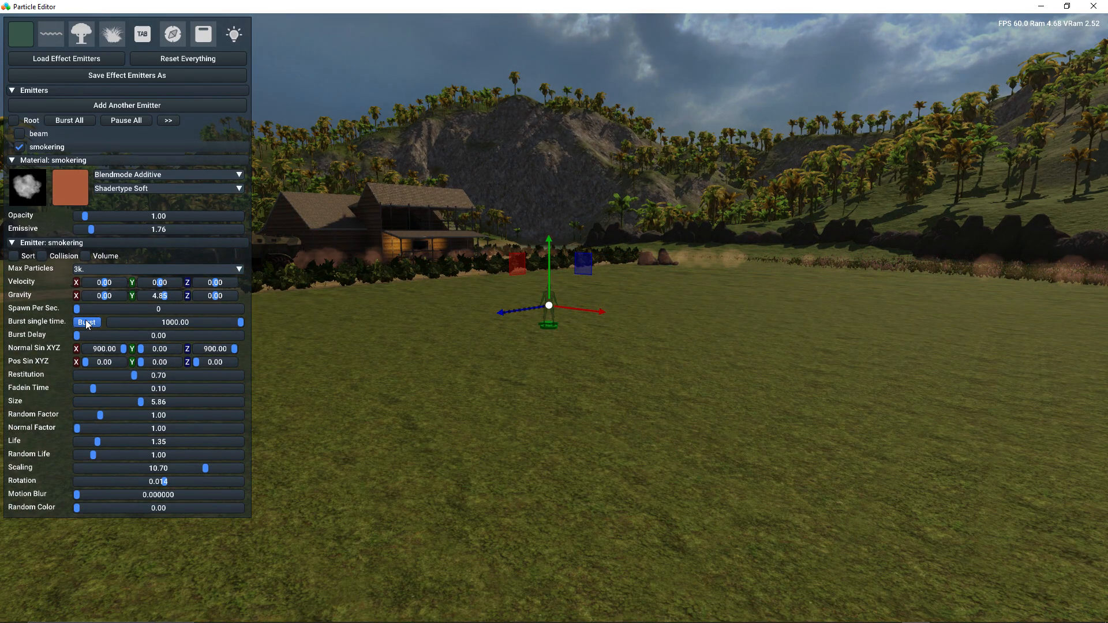
pyautogui.click(85, 322)
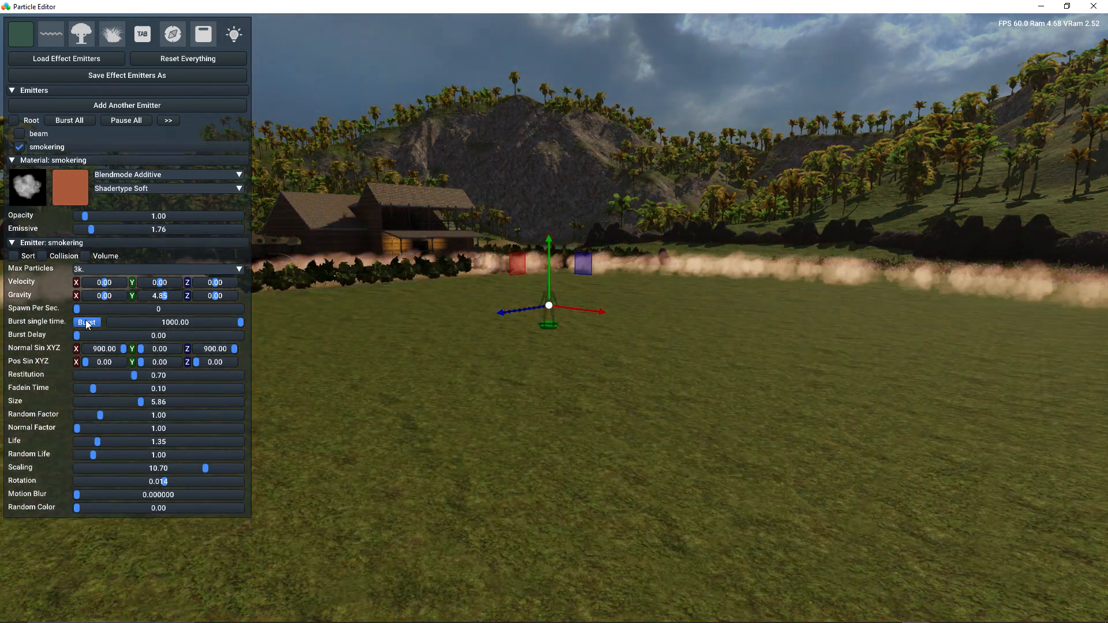
pyautogui.click(85, 322)
pyautogui.click(85, 322)
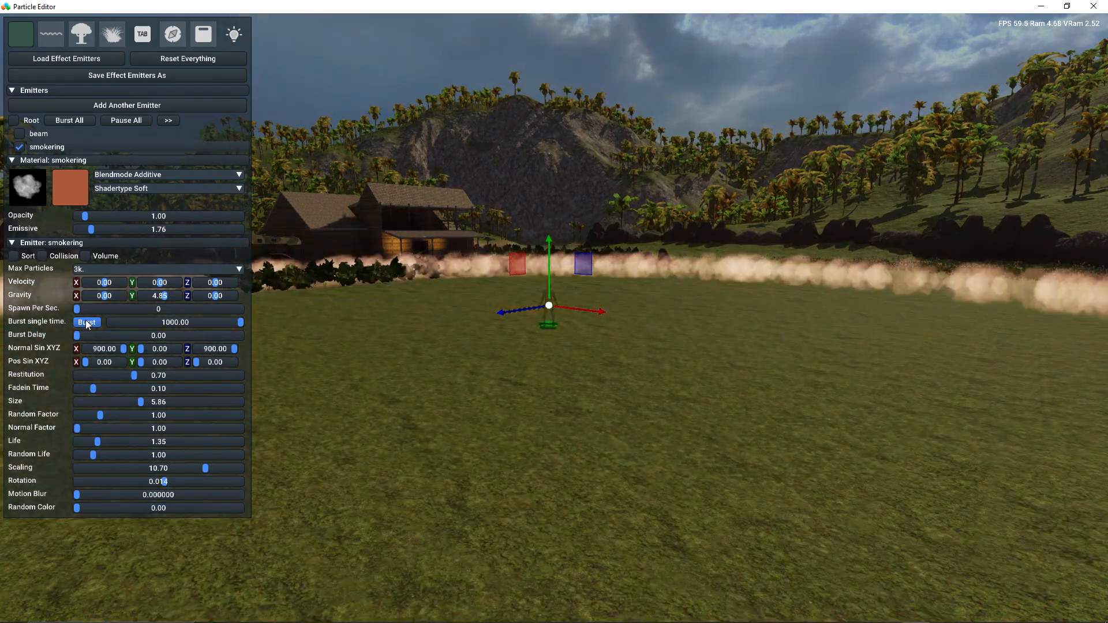
pyautogui.click(85, 322)
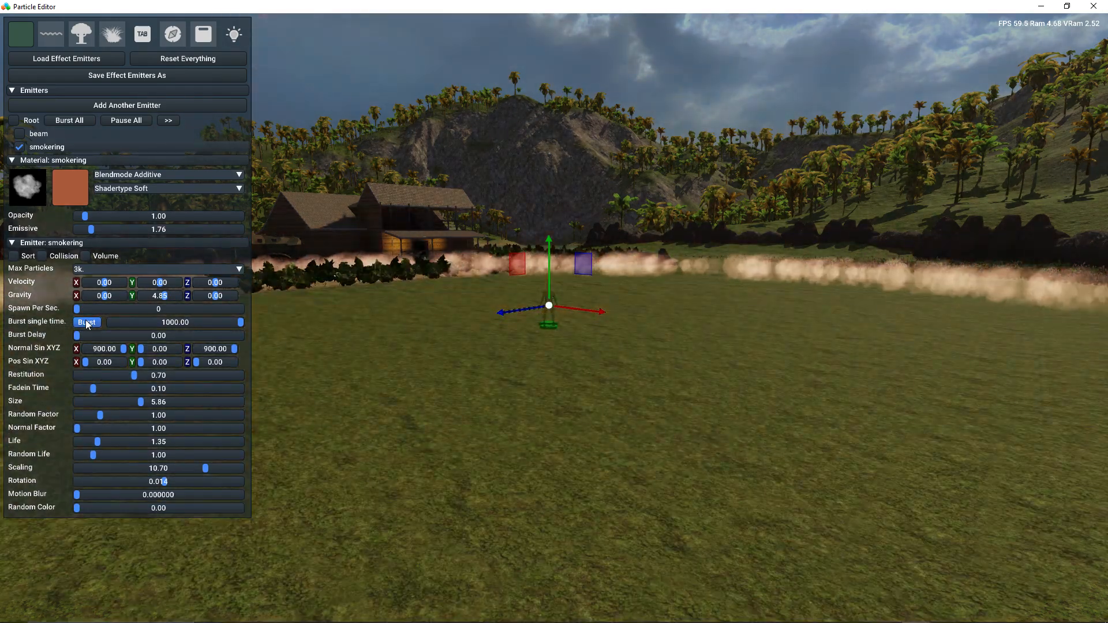
pyautogui.click(85, 322)
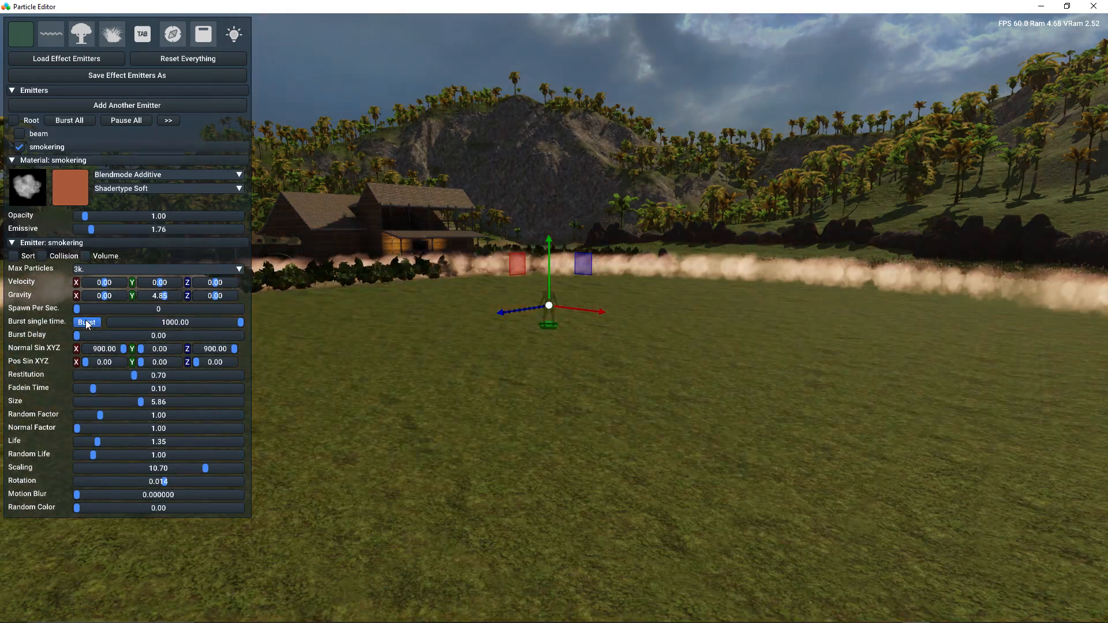
# - Set the smokering's Normal Factor to 5.28 and fire test bursts
pyautogui.moveTo(77, 431); pyautogui.dragTo(79, 431)
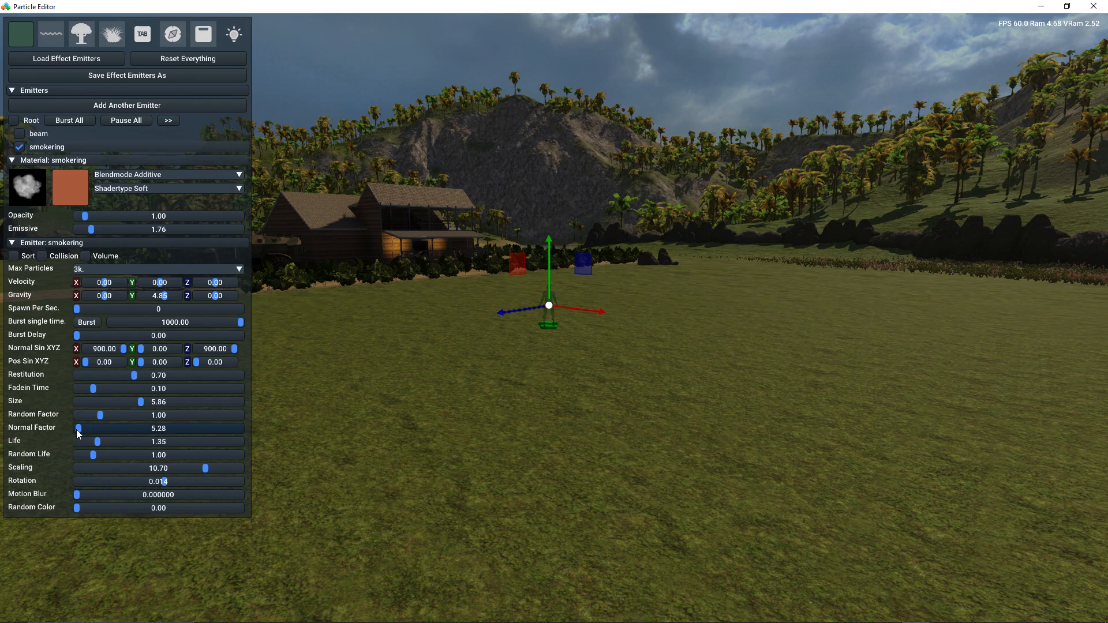
pyautogui.click(95, 326)
pyautogui.click(87, 322)
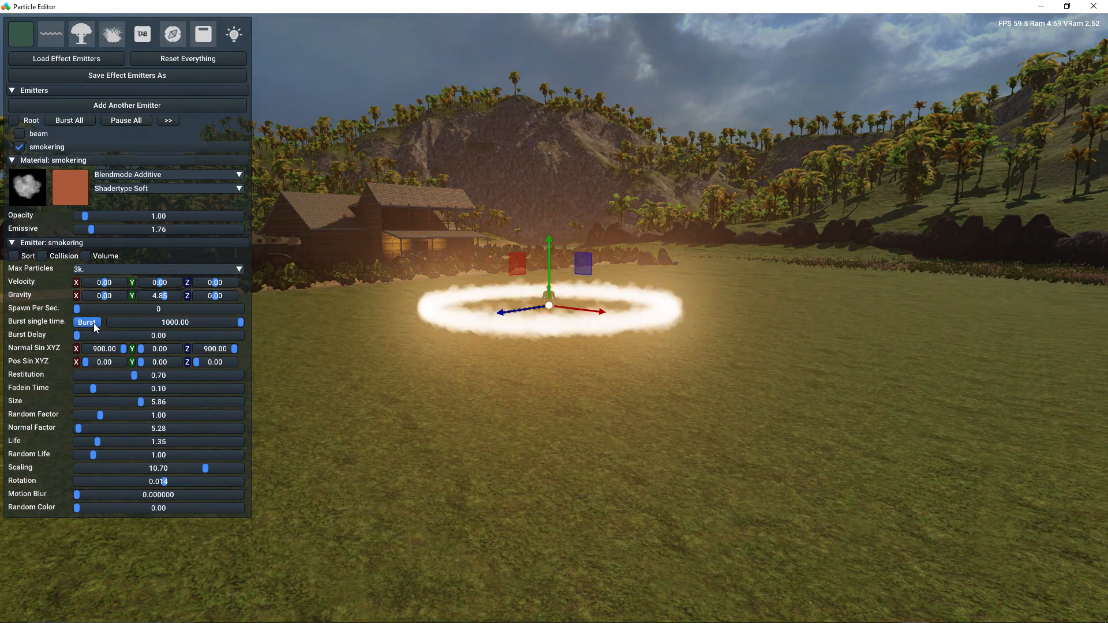
pyautogui.click(87, 322)
# - Lower the smokering emitter slightly toward the ground and burst it
pyautogui.moveTo(421, 375); pyautogui.dragTo(435, 377, button='right')
pyautogui.press('e')
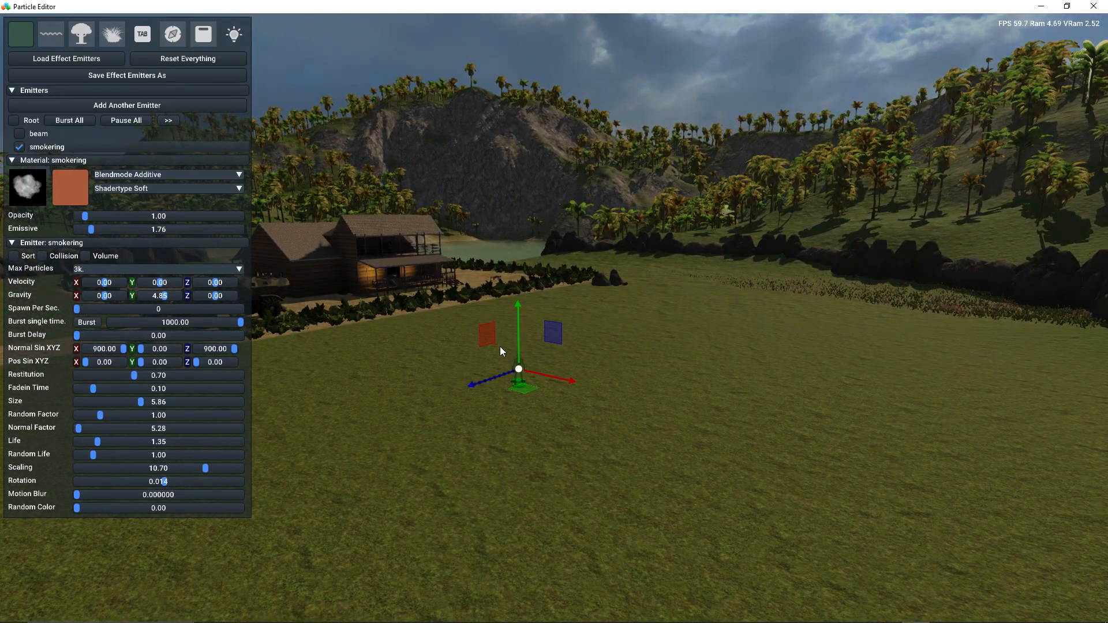
pyautogui.moveTo(514, 308); pyautogui.dragTo(515, 315)
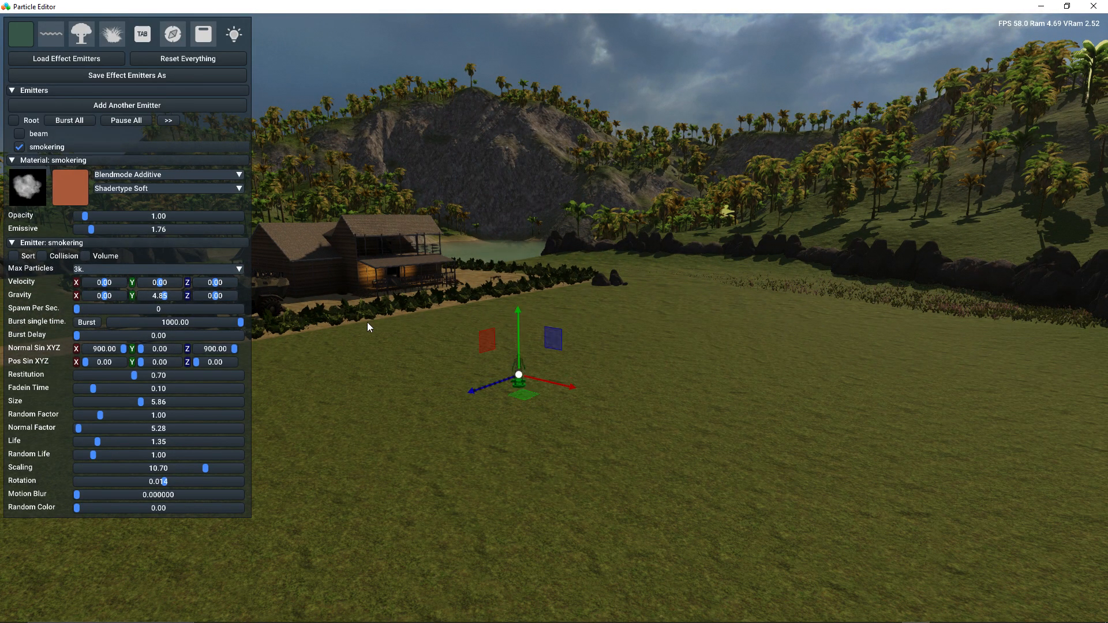
pyautogui.click(87, 323)
# - Reduce the smokering material's emissive to 0.56 and fire test bursts
pyautogui.click(81, 229)
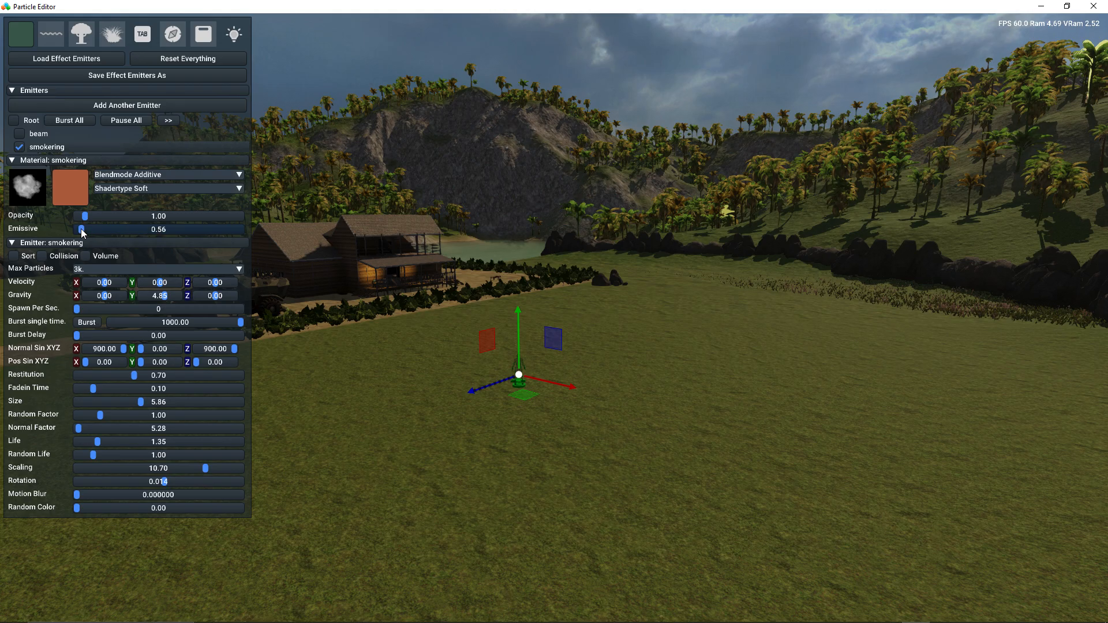
pyautogui.click(87, 322)
pyautogui.click(88, 322)
# - Change the smokering's material colour to light grey #BDBDBDFF and fire test bursts
pyautogui.click(70, 187)
pyautogui.moveTo(152, 226); pyautogui.dragTo(51, 226)
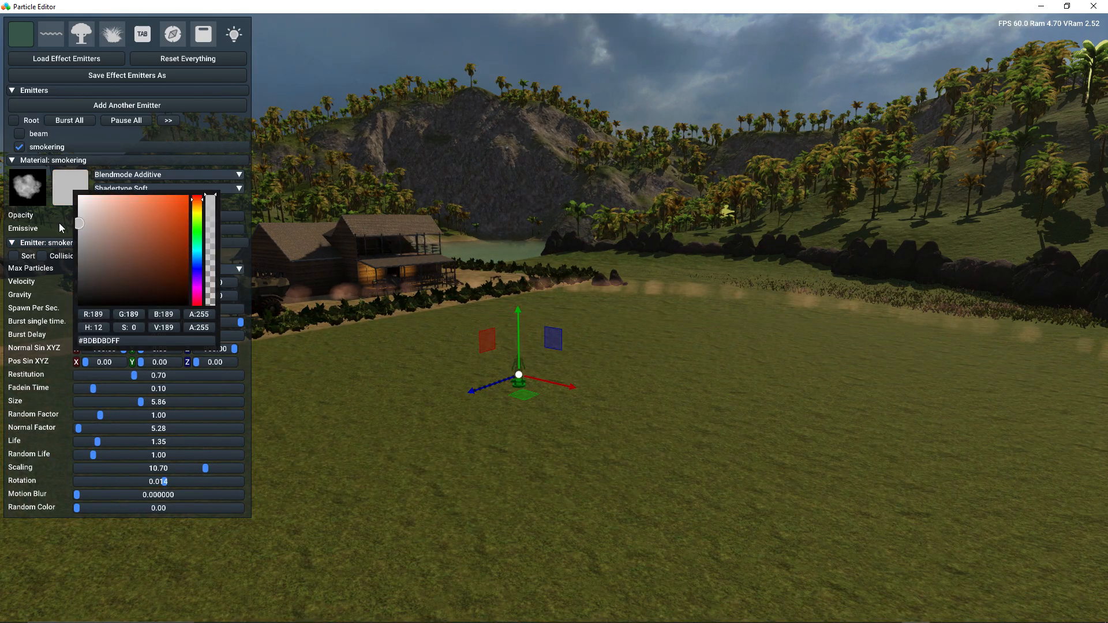
pyautogui.click(51, 225)
pyautogui.click(82, 323)
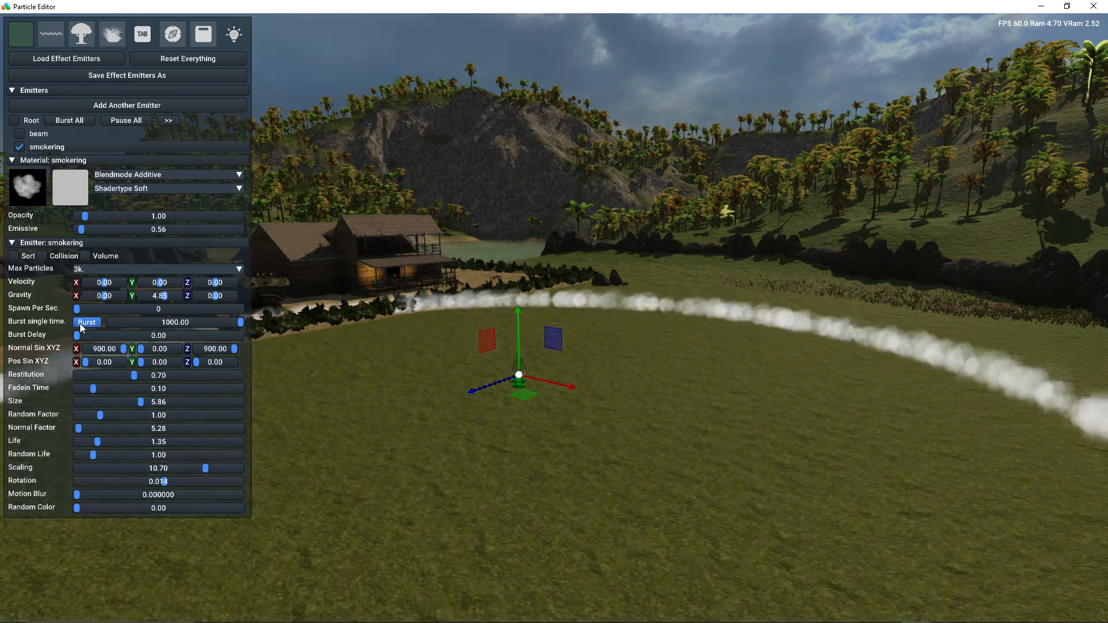
pyautogui.click(81, 323)
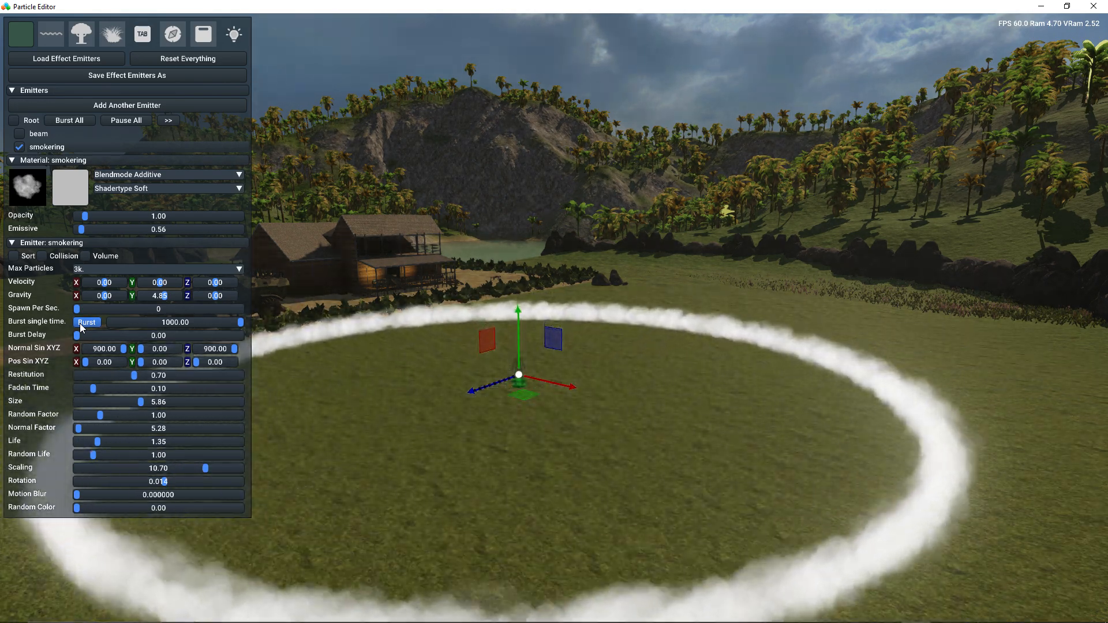
# - Set the smokering material's emissive to 0 and opacity to 0.63, checking the look with test bursts
pyautogui.moveTo(82, 229); pyautogui.dragTo(74, 238)
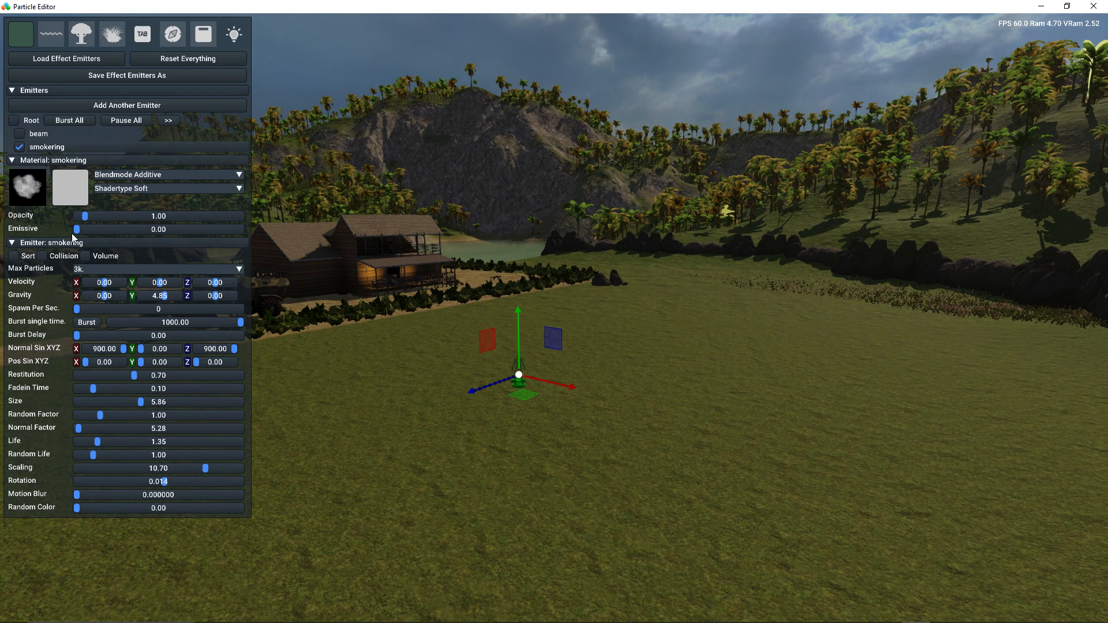
pyautogui.click(84, 321)
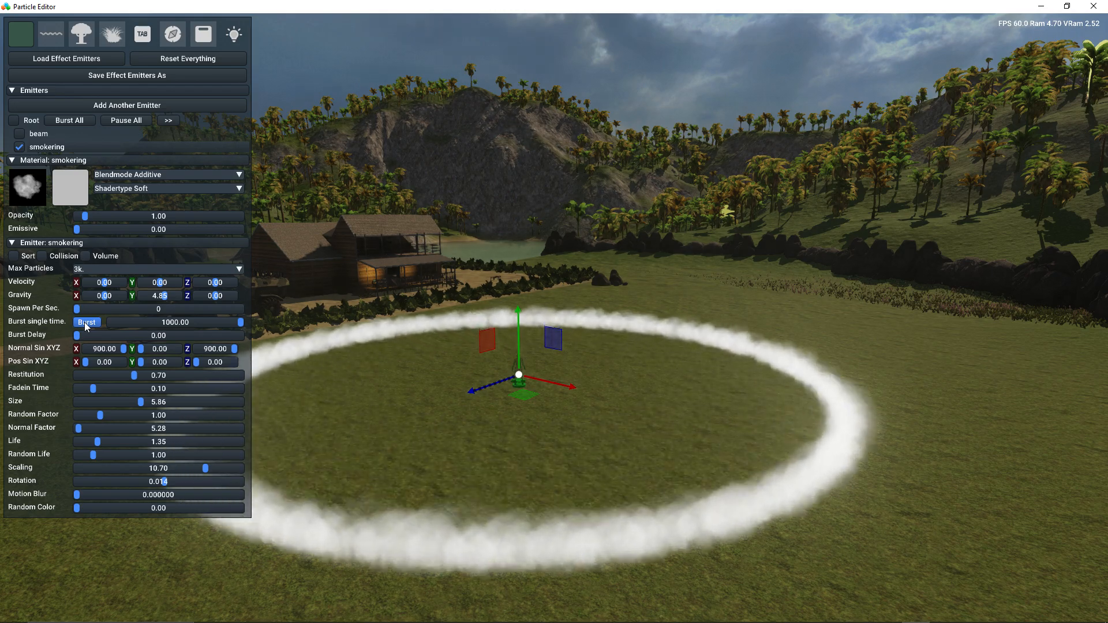
pyautogui.moveTo(85, 216); pyautogui.dragTo(82, 221)
pyautogui.click(86, 322)
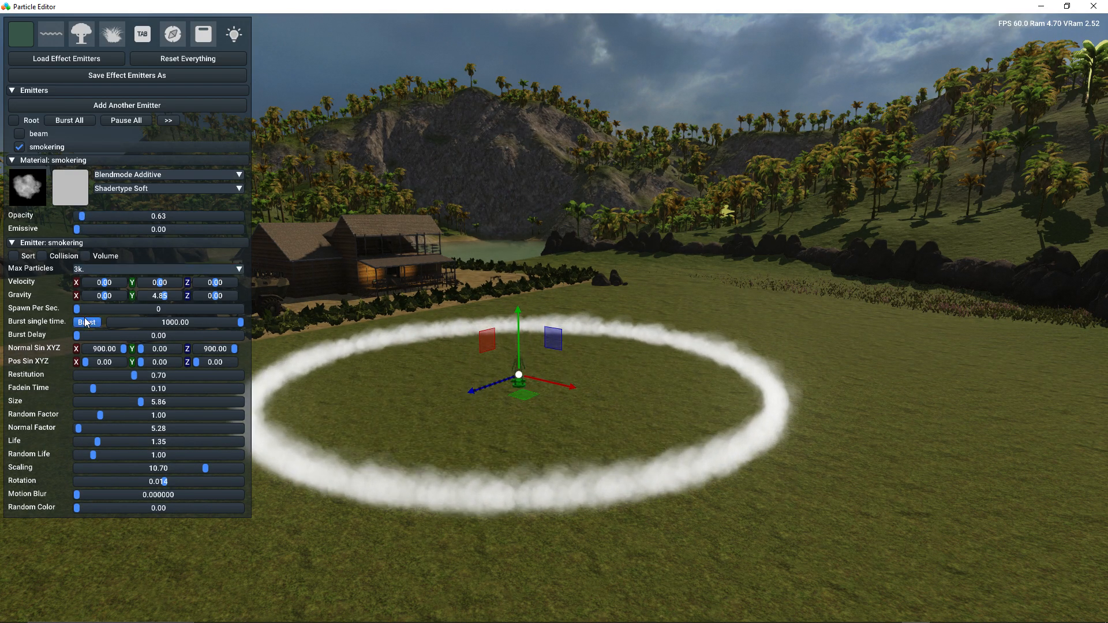
pyautogui.click(86, 322)
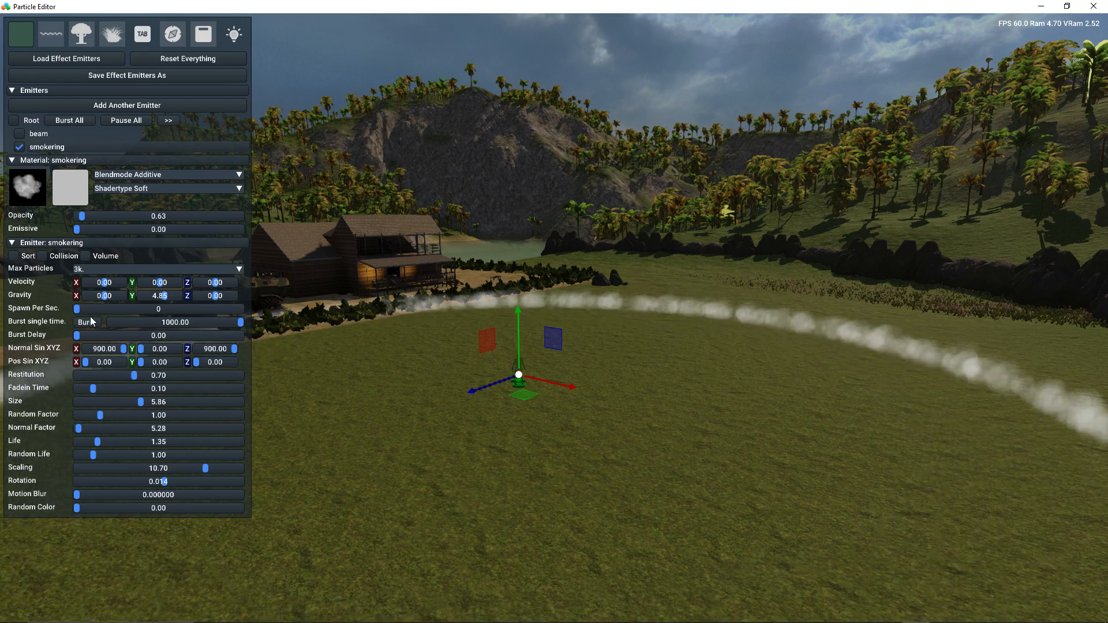
# - Burst all emitters together several times to check the timing between the beam and the smoke ring
pyautogui.click(68, 120)
pyautogui.click(68, 120)
pyautogui.click(68, 121)
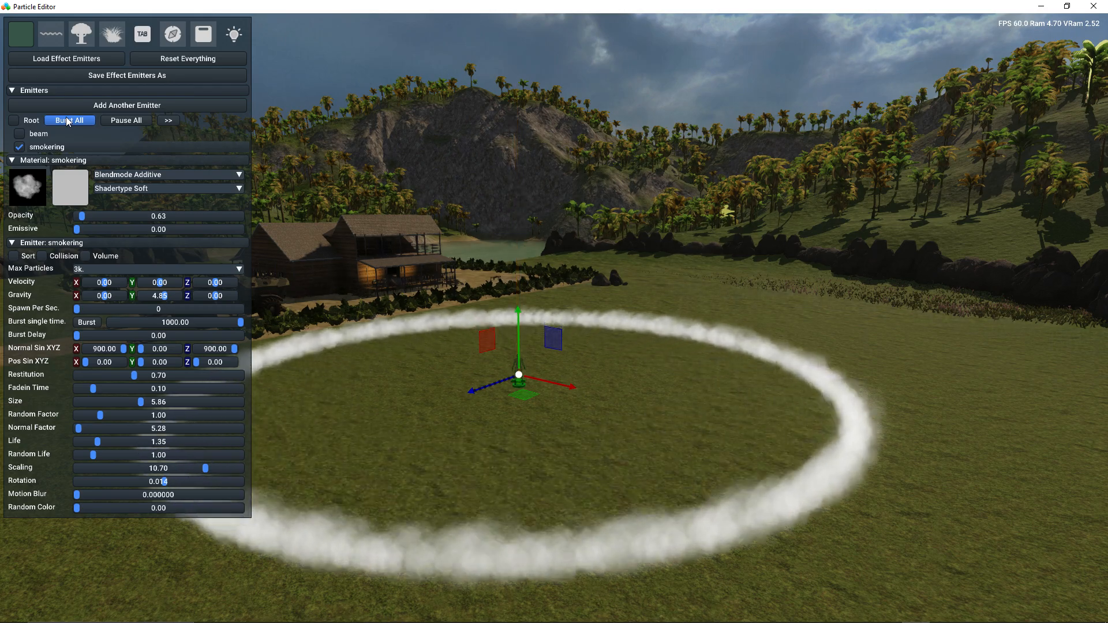
pyautogui.click(68, 121)
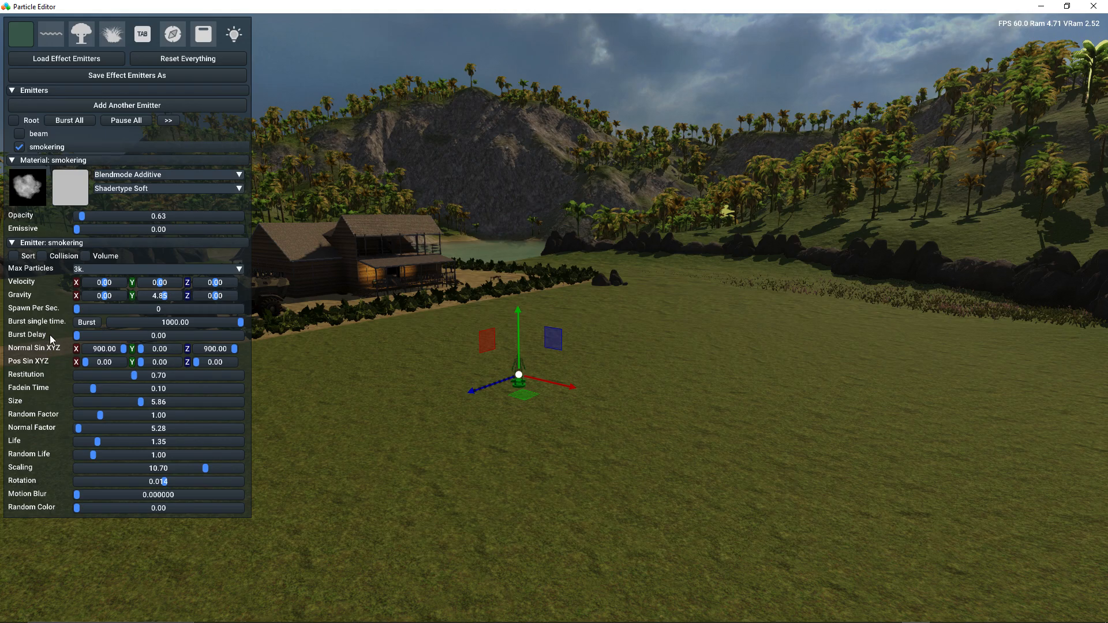
# - Set the smokering's burst delay to 500 and burst all emitters repeatedly to check the timing with the beam
pyautogui.moveTo(76, 337); pyautogui.dragTo(81, 339)
pyautogui.doubleClick(82, 335)
pyautogui.write('500')
pyautogui.press('Return')
pyautogui.click(67, 121)
pyautogui.click(66, 120)
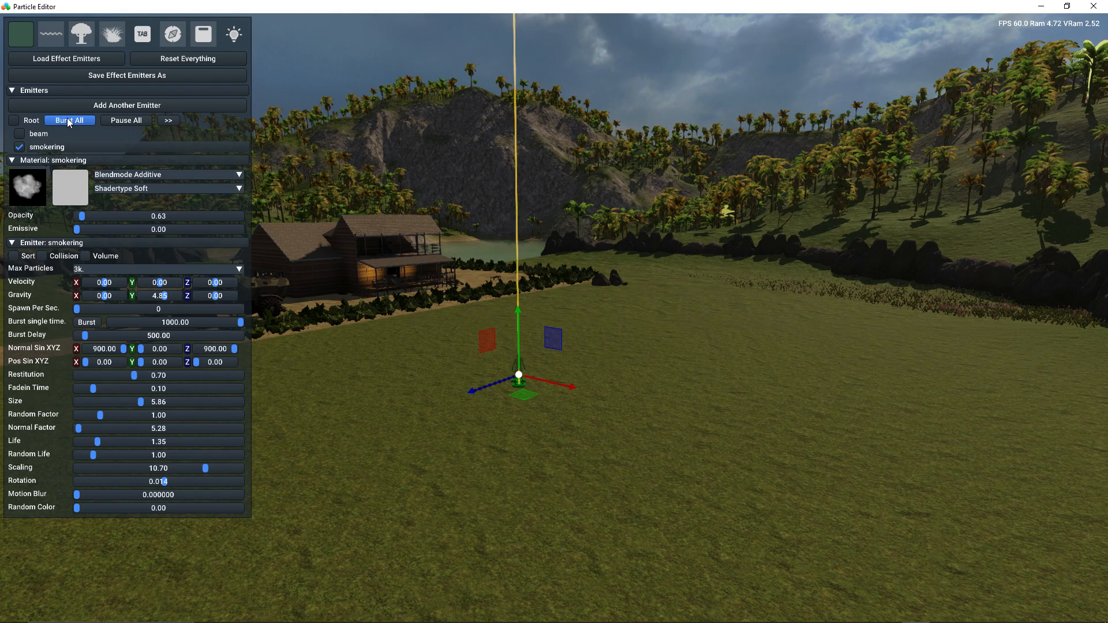
pyautogui.click(67, 118)
pyautogui.click(67, 118)
pyautogui.click(66, 118)
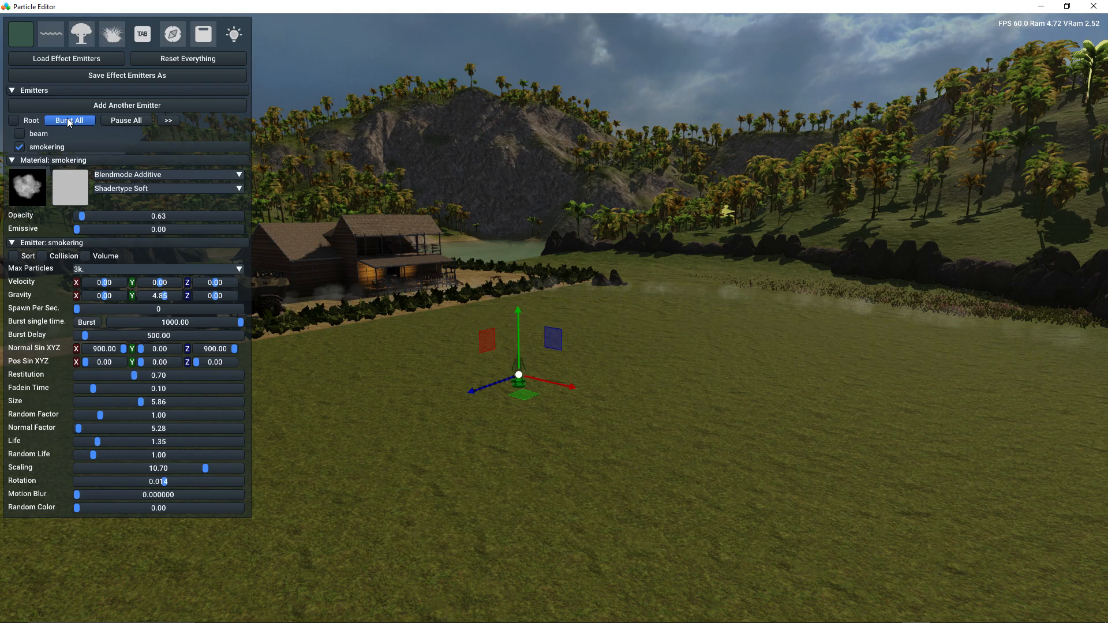
pyautogui.click(67, 118)
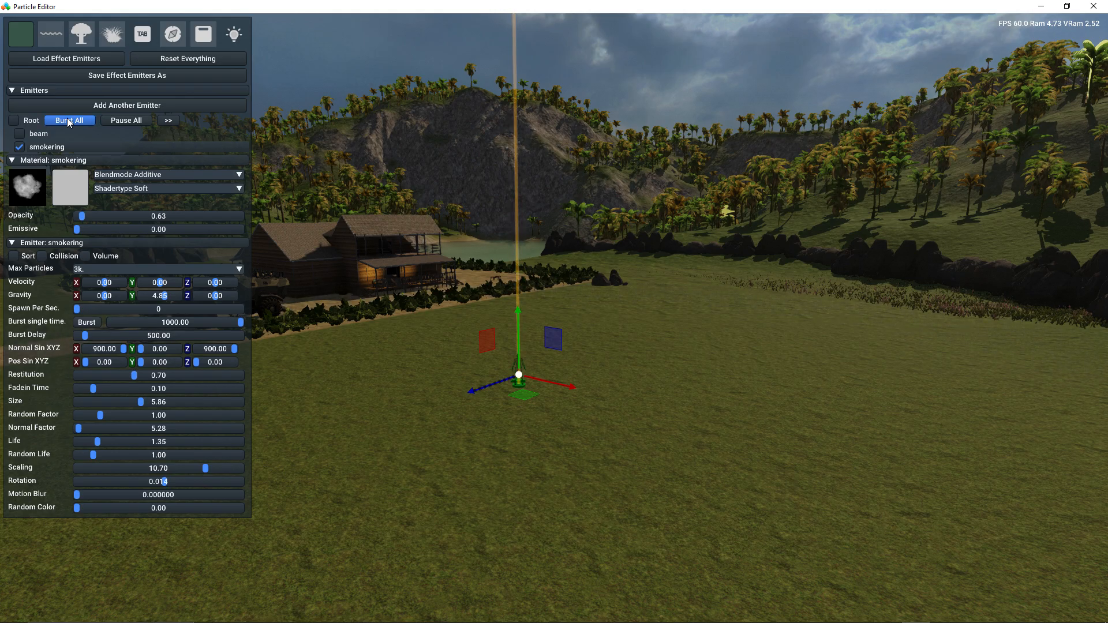
pyautogui.click(67, 118)
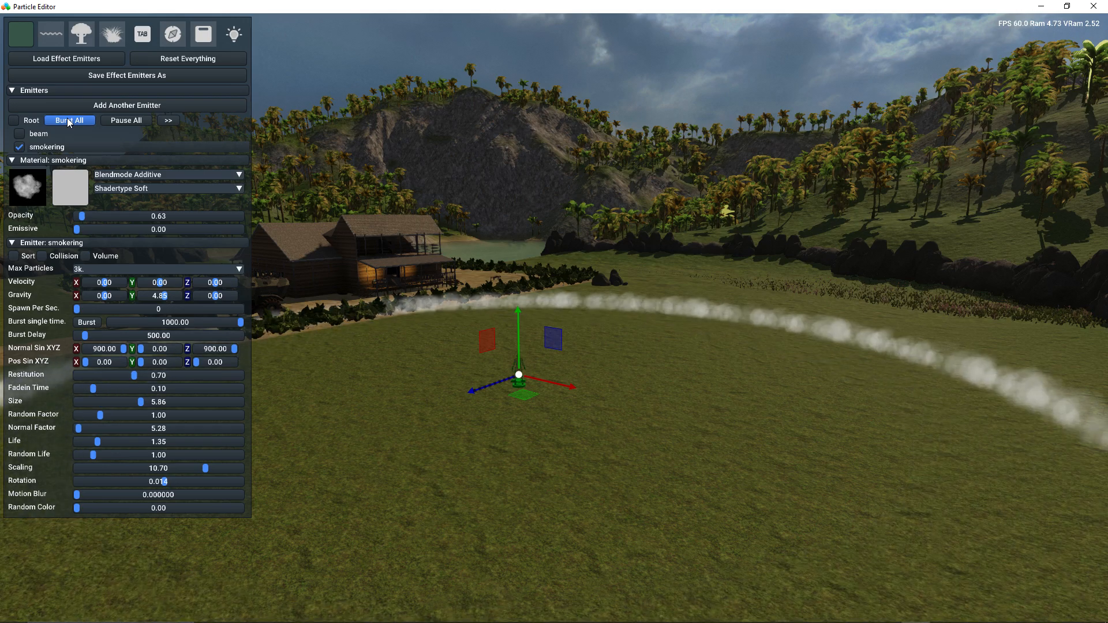
# - Deselect the smokering emitter and create another emitter named explosion
pyautogui.click(20, 148)
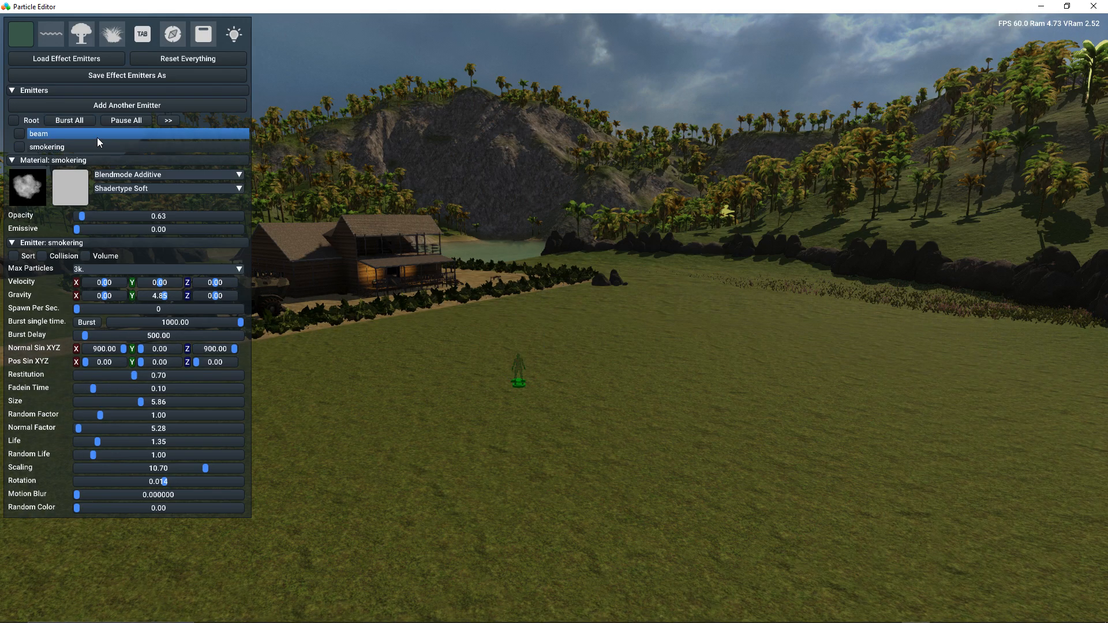
pyautogui.click(126, 106)
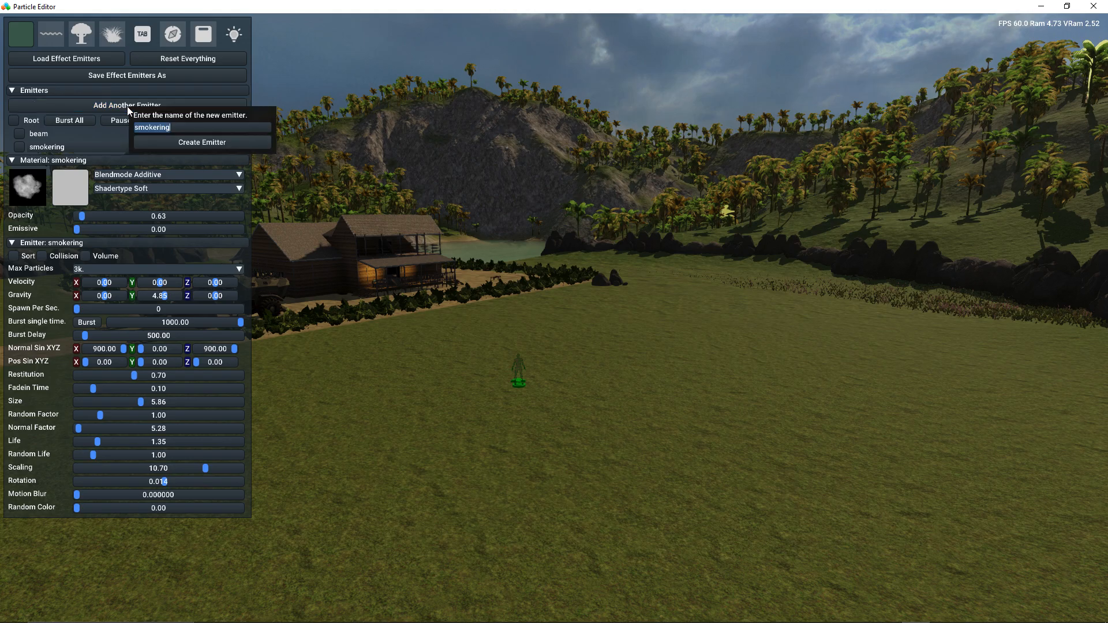
pyautogui.click(171, 127)
pyautogui.write('explosion')
pyautogui.click(201, 144)
# - Select the explosion emitter, raise it above the ground, and hide the green reference figure
pyautogui.moveTo(498, 328)
pyautogui.mouseDown(button='right')
pyautogui.moveTo(502, 375)
pyautogui.moveTo(489, 341)
pyautogui.moveTo(512, 320)
pyautogui.mouseUp(button='right')
pyautogui.press('w')
pyautogui.press('s')
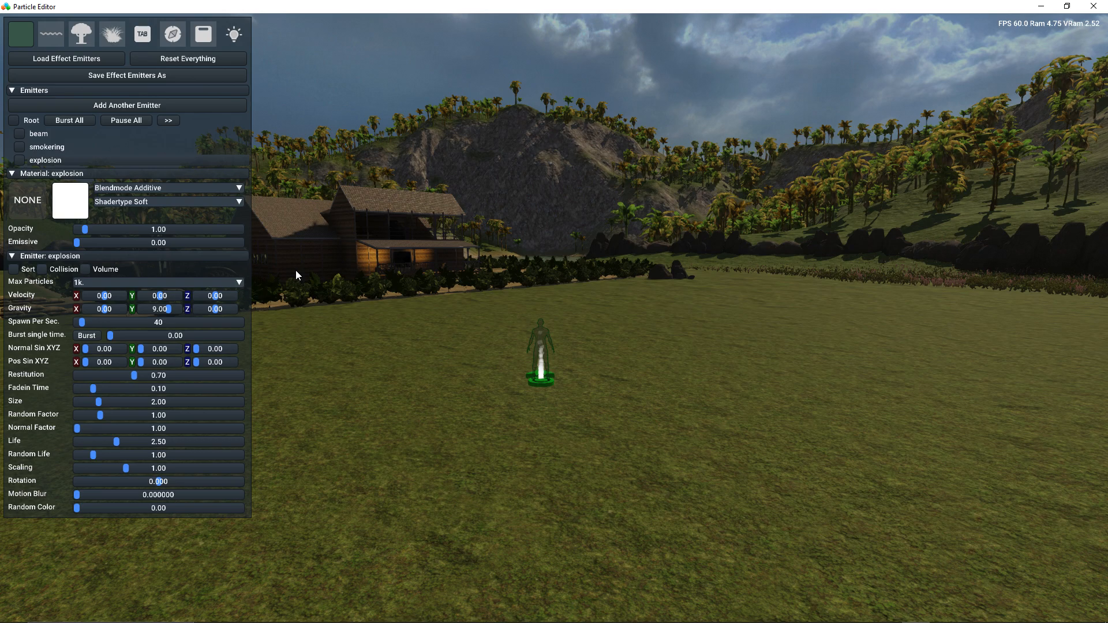
pyautogui.click(19, 160)
pyautogui.moveTo(538, 315); pyautogui.dragTo(541, 276)
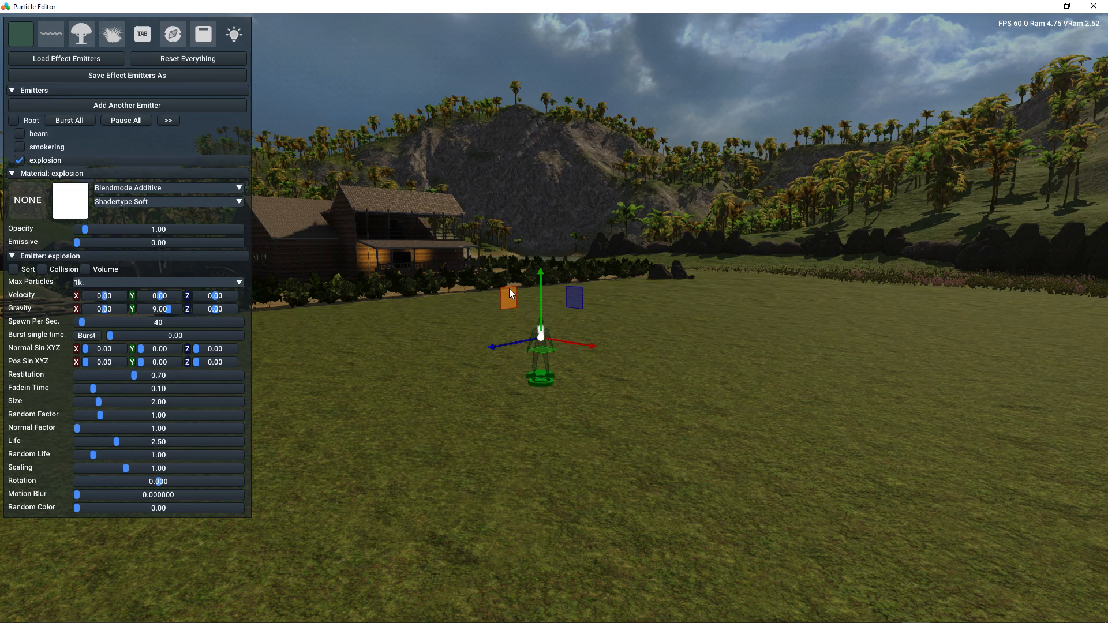
pyautogui.click(176, 41)
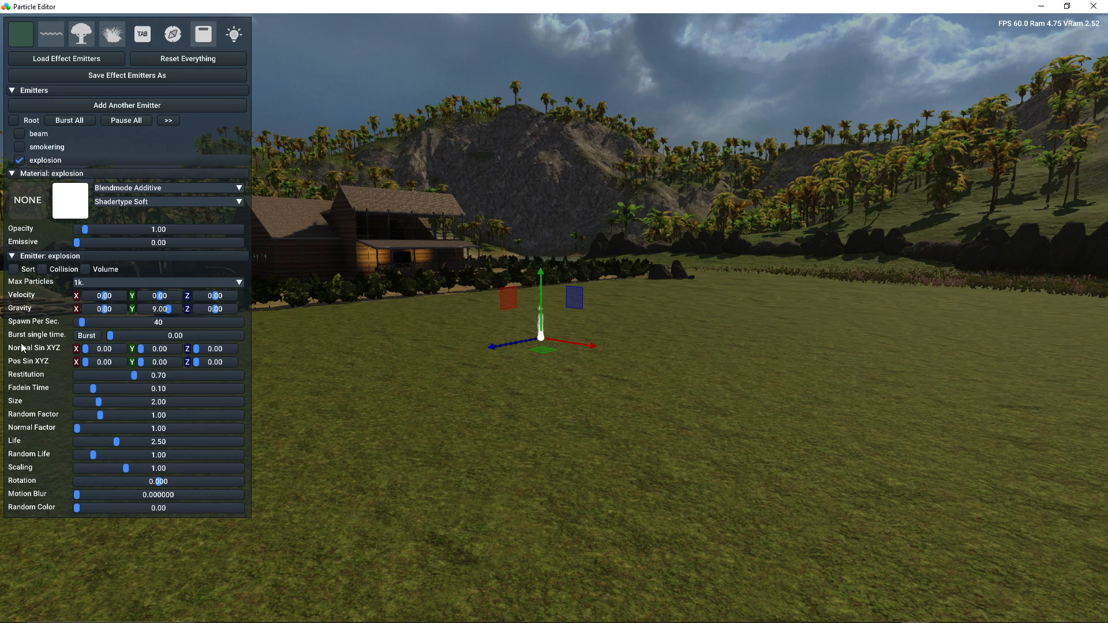
# - Set the explosion's spawn rate to 0 and single burst to 1, and assign a fiery explosion flipbook texture
pyautogui.moveTo(80, 323); pyautogui.dragTo(71, 323)
pyautogui.click(119, 335)
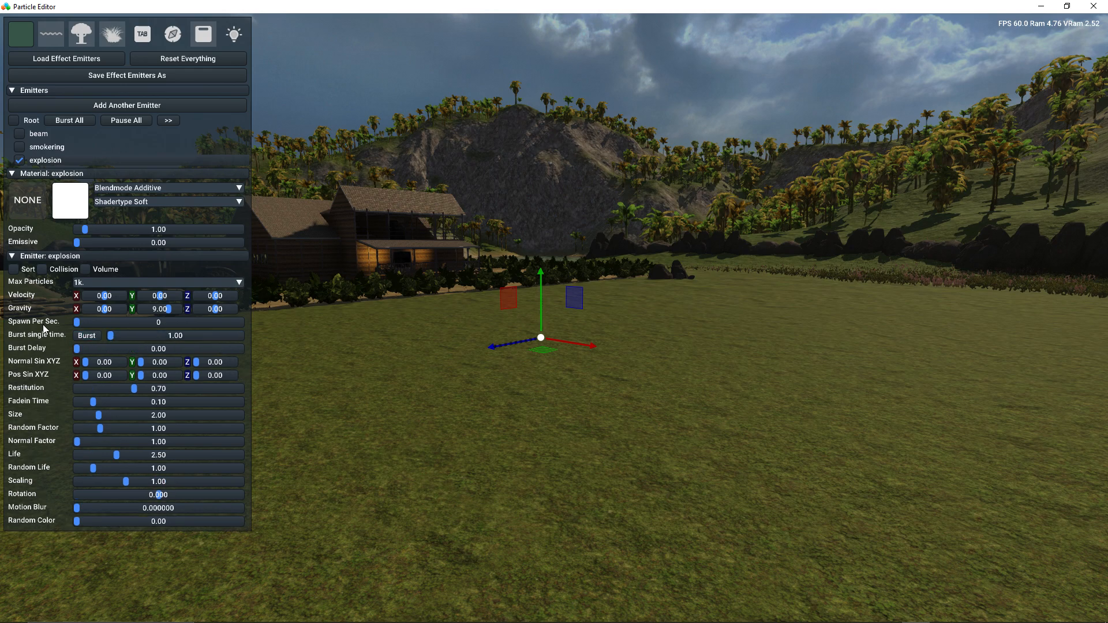
pyautogui.click(37, 202)
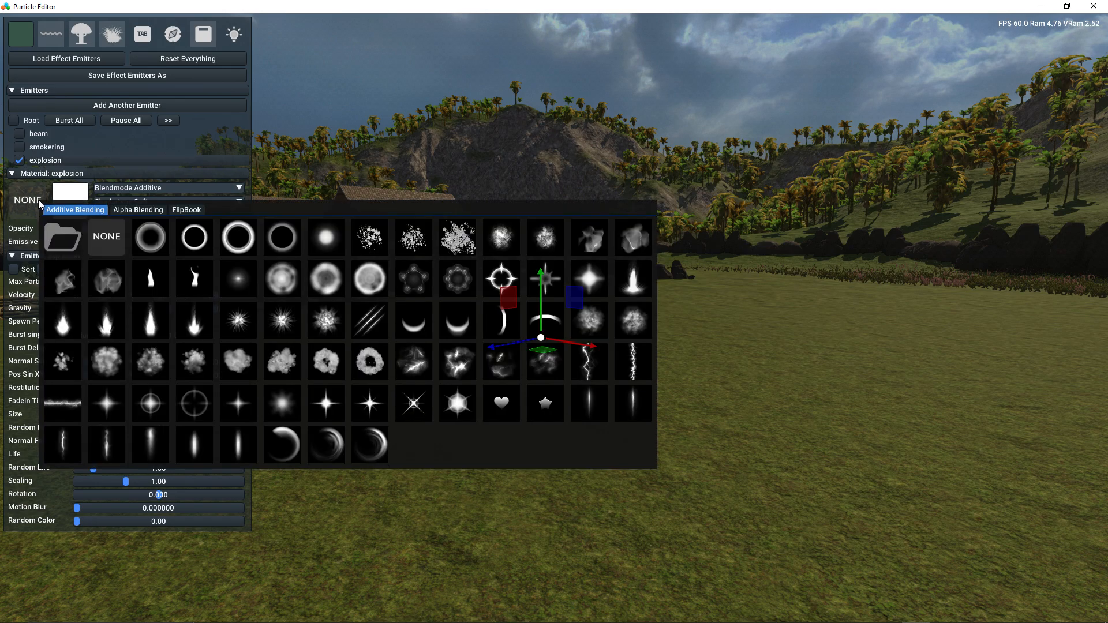
pyautogui.click(196, 209)
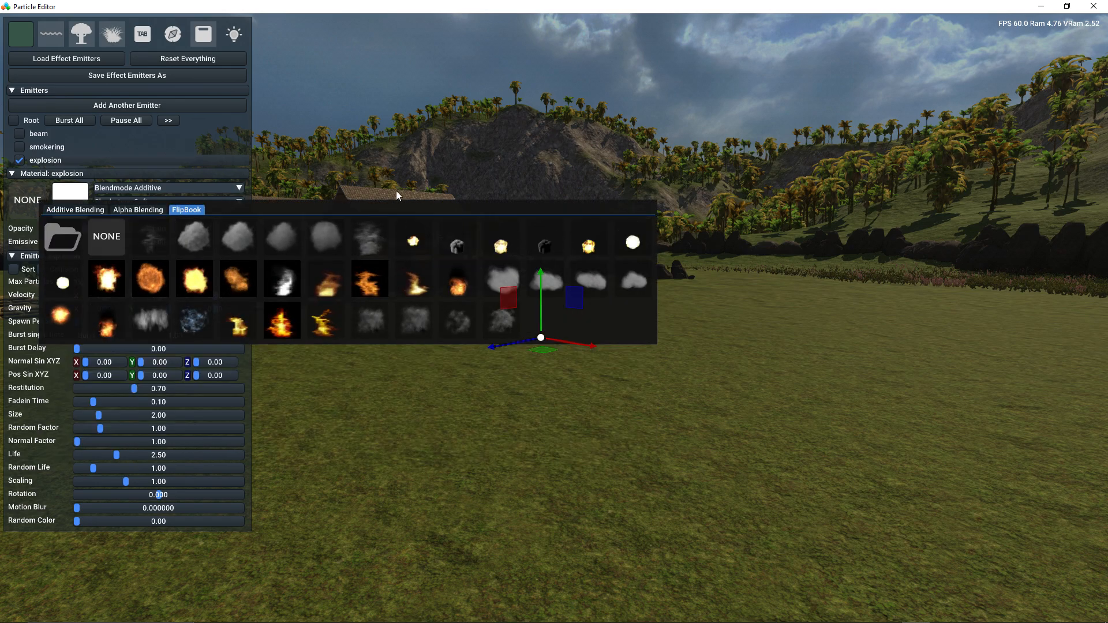
pyautogui.click(583, 240)
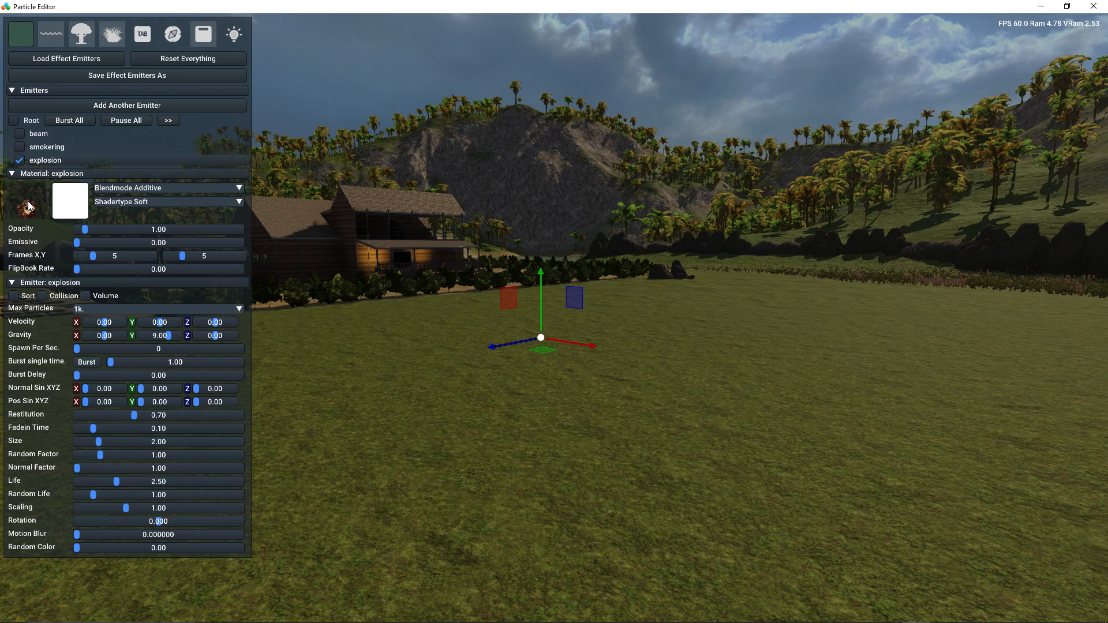
# - Enlarge the explosion's particle size to 50, firing test bursts to judge it
pyautogui.moveTo(392, 319); pyautogui.dragTo(391, 318, button='right')
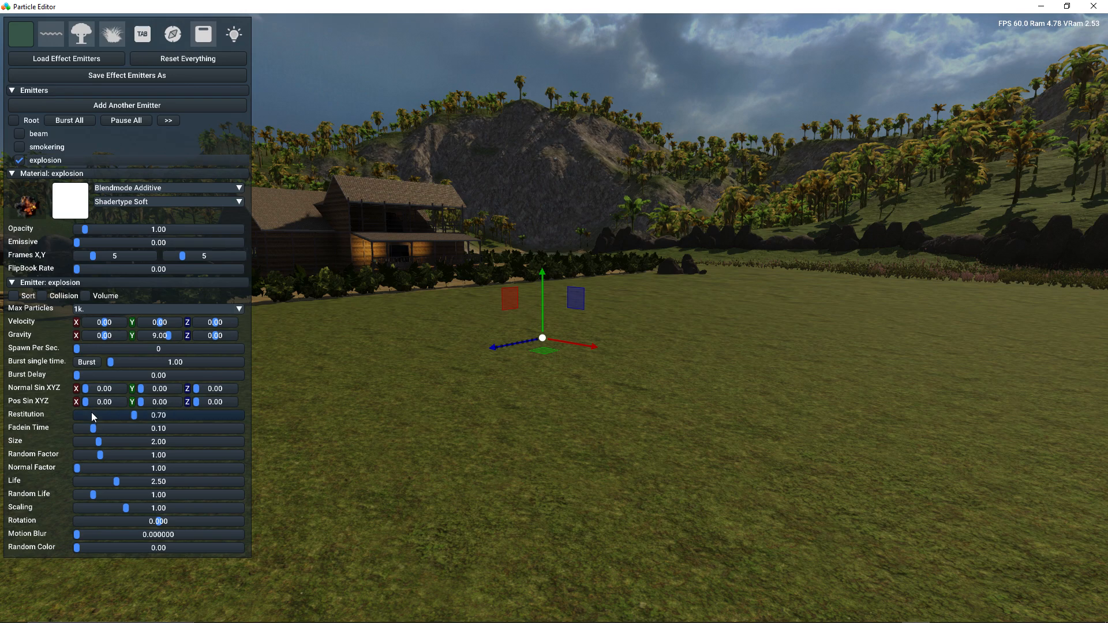
pyautogui.moveTo(100, 440); pyautogui.dragTo(142, 442)
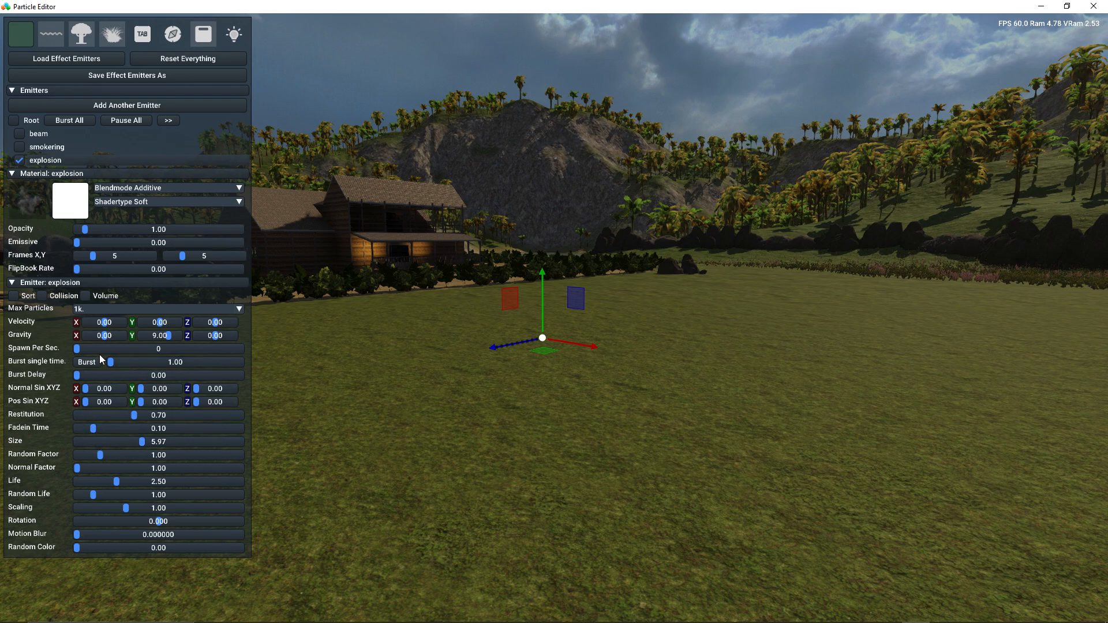
pyautogui.moveTo(140, 441); pyautogui.dragTo(253, 437)
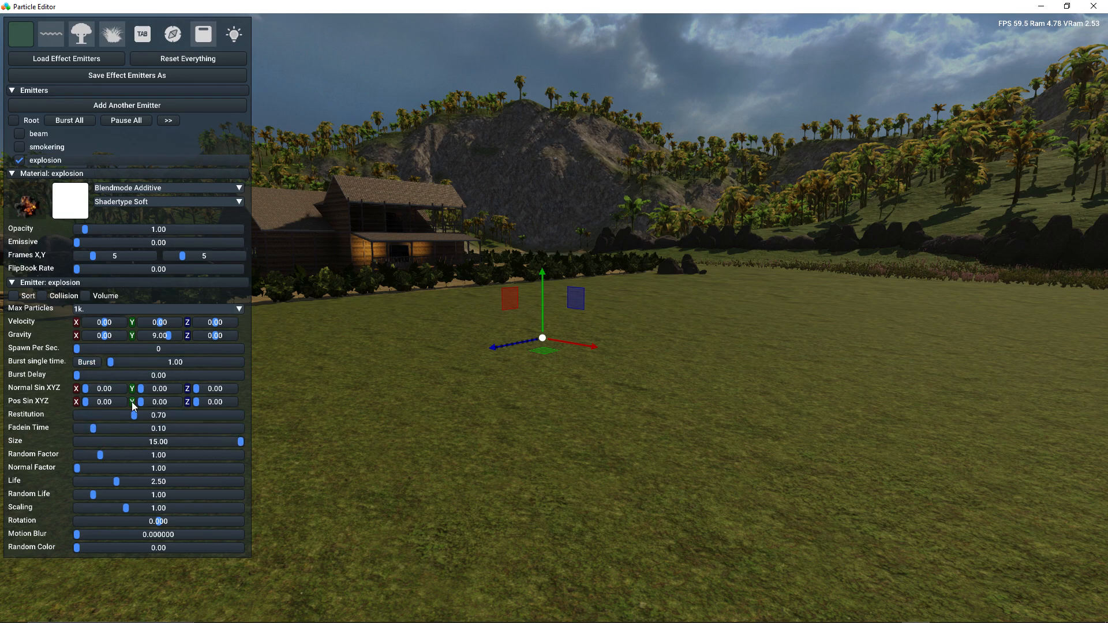
pyautogui.click(82, 362)
pyautogui.click(82, 362)
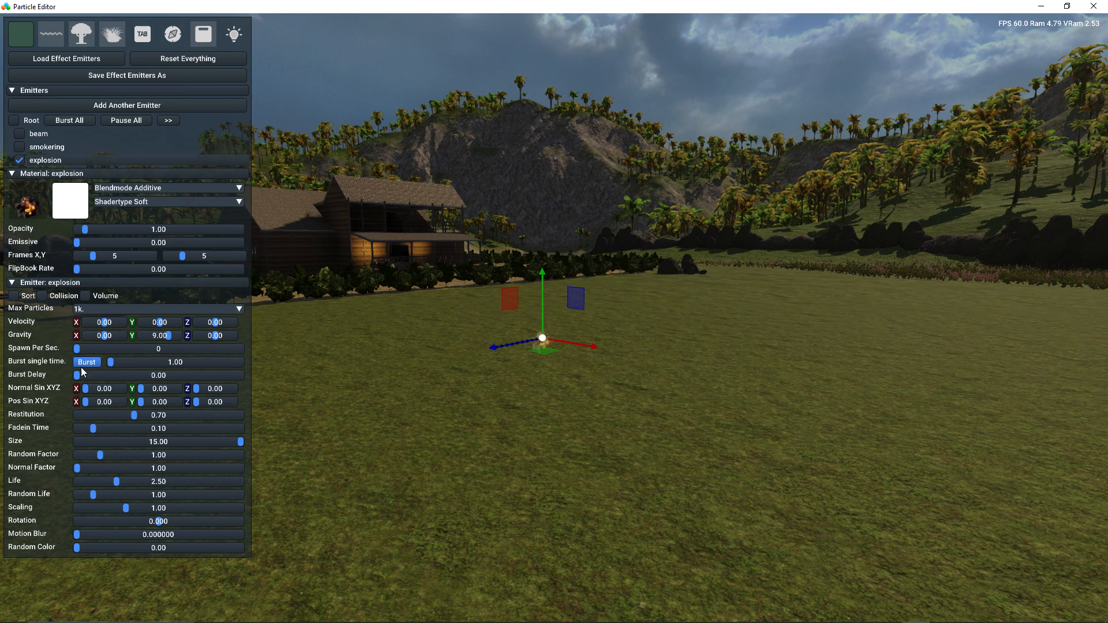
pyautogui.keyDown('ctrl'); pyautogui.click(144, 440); pyautogui.keyUp('ctrl')
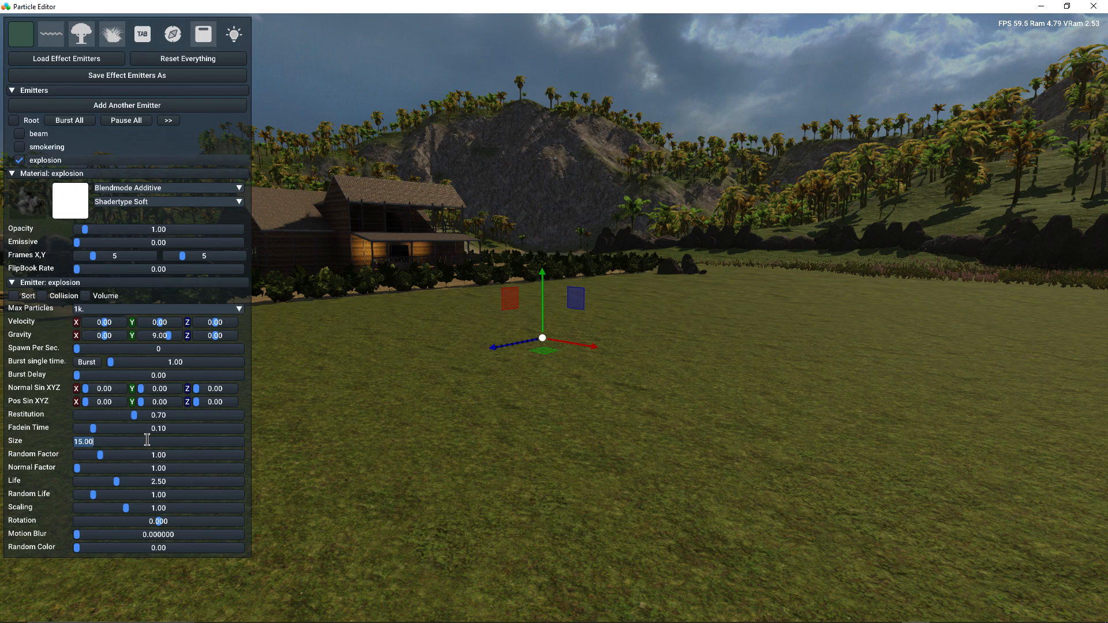
pyautogui.write('50')
pyautogui.press('Return')
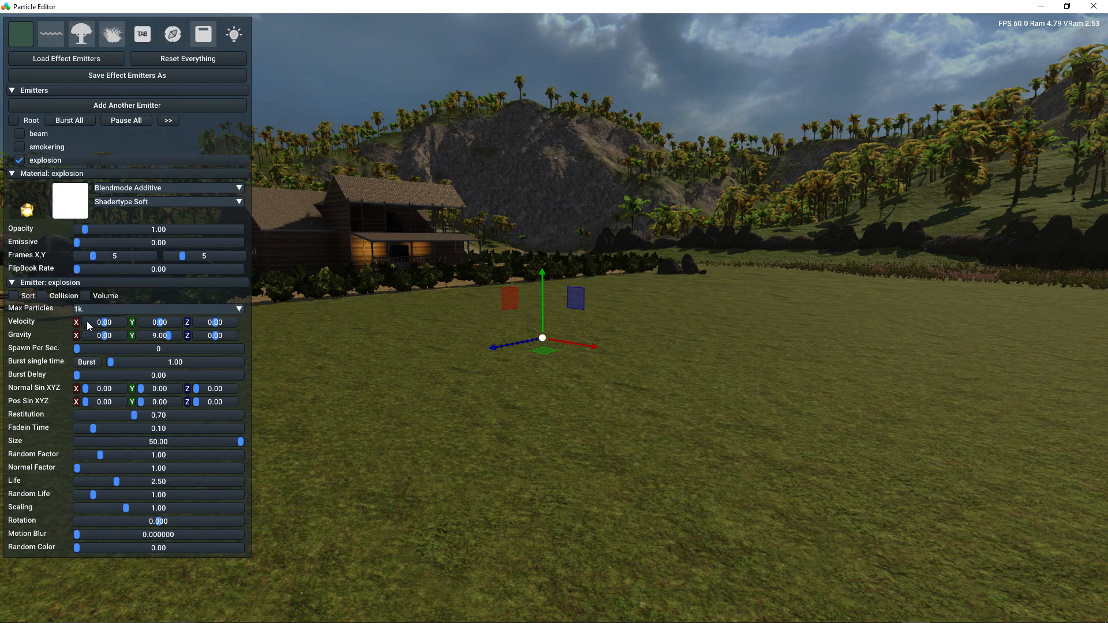
pyautogui.click(88, 362)
pyautogui.click(88, 361)
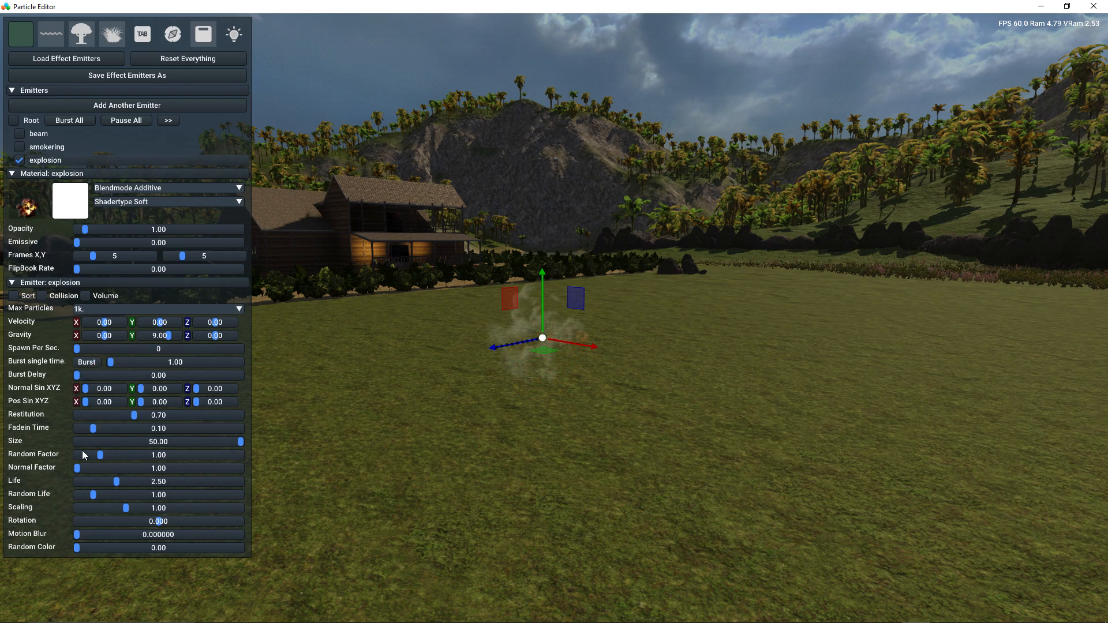
# - Set the explosion's random life to 0 and life to 0.90, and fire test bursts
pyautogui.moveTo(89, 492); pyautogui.dragTo(76, 495)
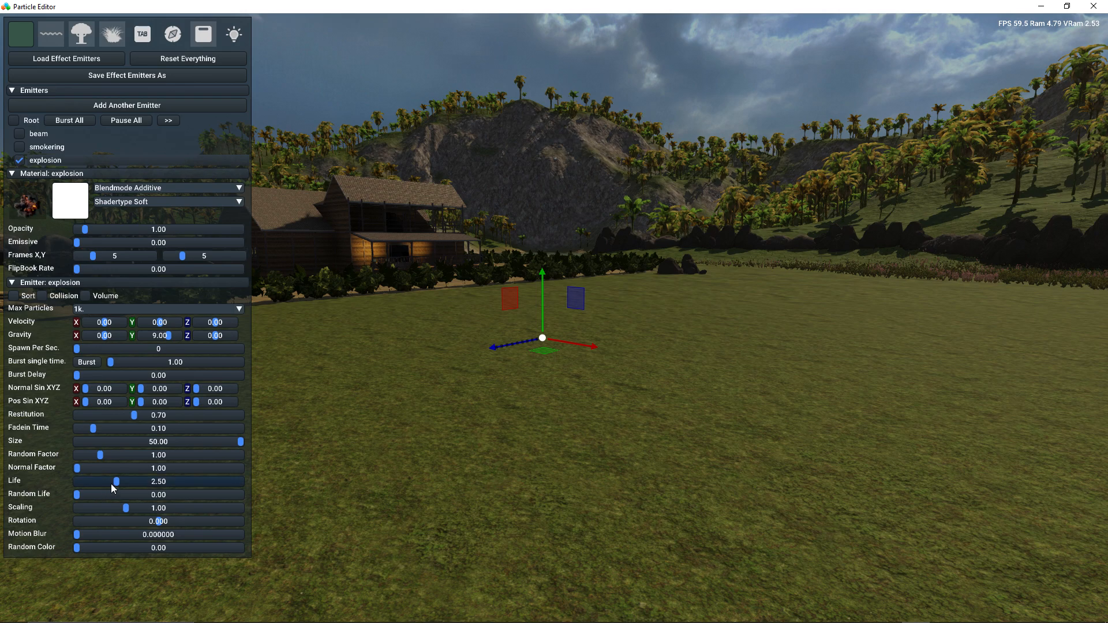
pyautogui.moveTo(111, 484); pyautogui.dragTo(93, 484)
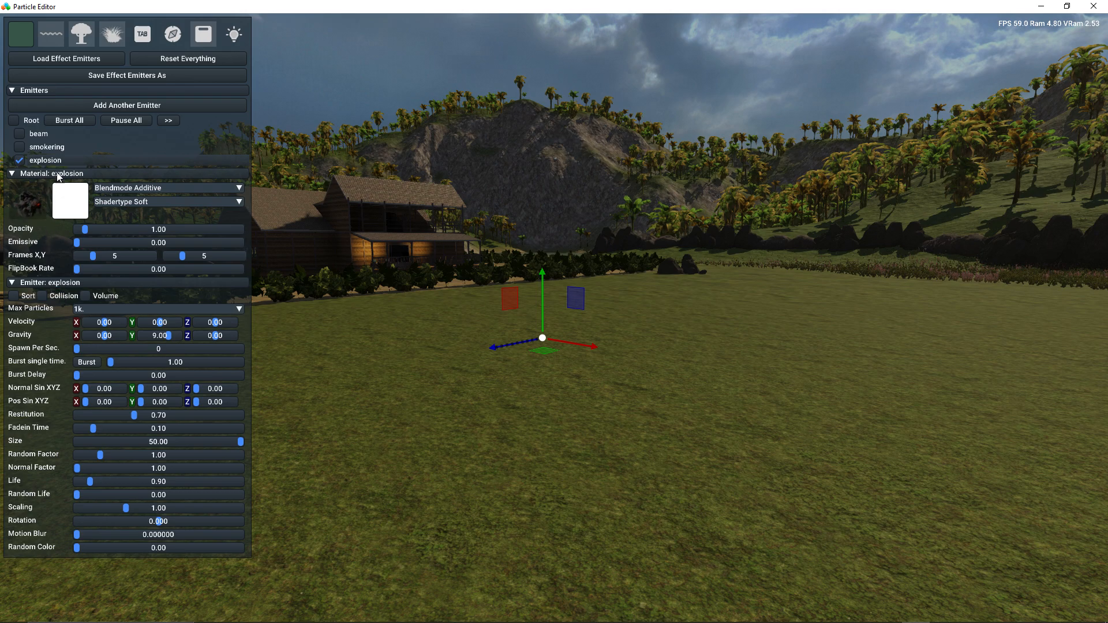
pyautogui.click(86, 362)
pyautogui.click(92, 364)
pyautogui.click(92, 364)
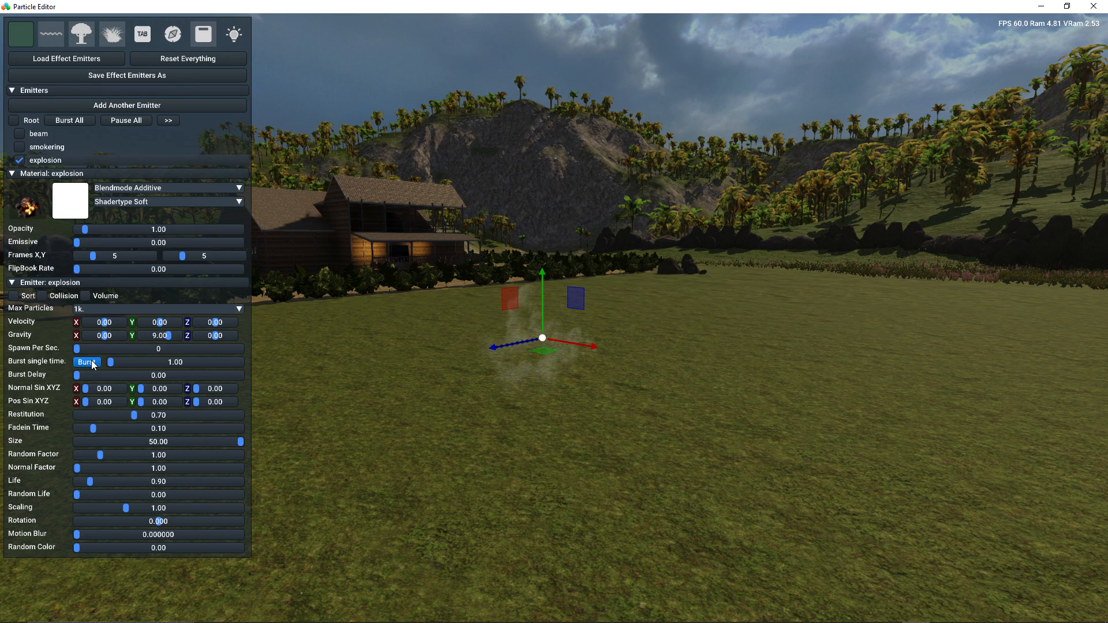
pyautogui.click(92, 364)
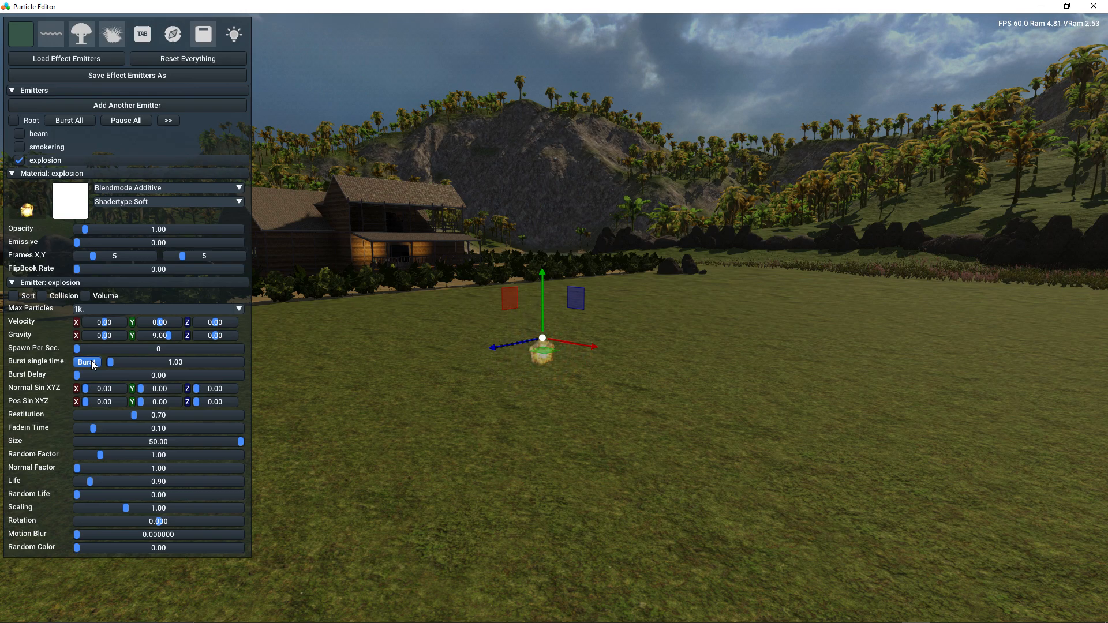
# - Reduce the explosion's fade-in time stepwise to 0, firing test bursts along the way
pyautogui.click(85, 429)
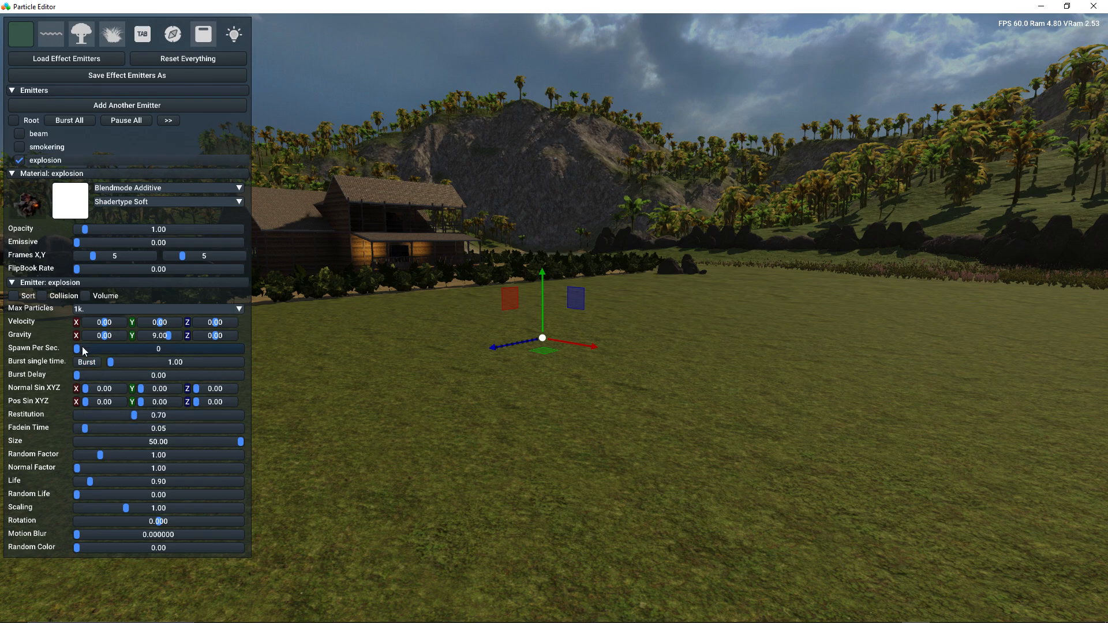
pyautogui.click(87, 362)
pyautogui.click(79, 428)
pyautogui.click(86, 362)
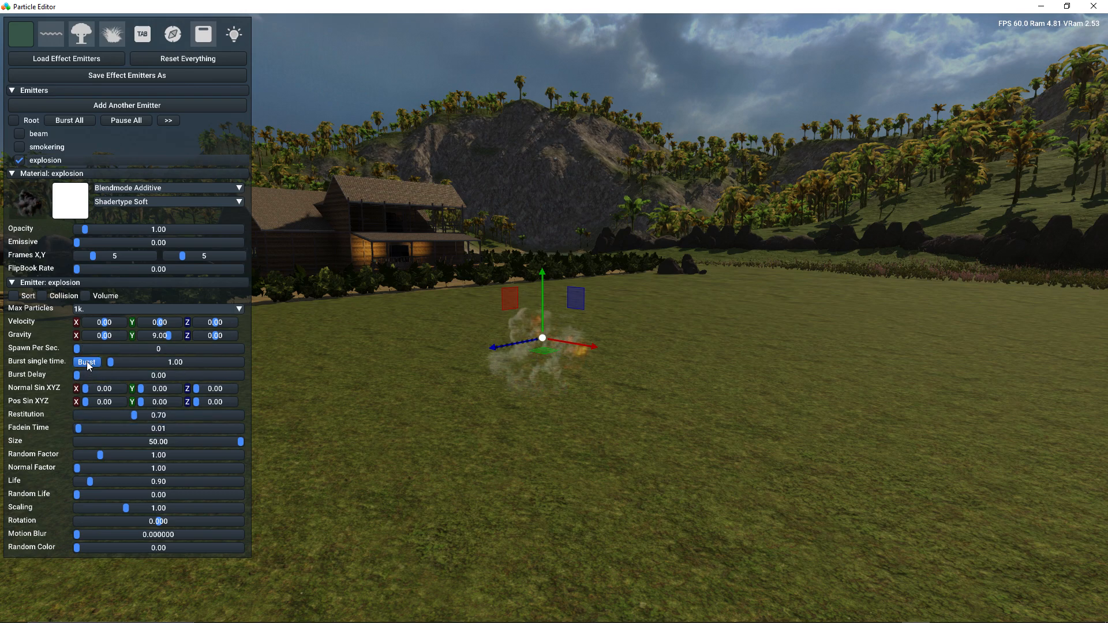
pyautogui.moveTo(82, 427); pyautogui.dragTo(75, 427)
pyautogui.click(82, 363)
pyautogui.click(82, 363)
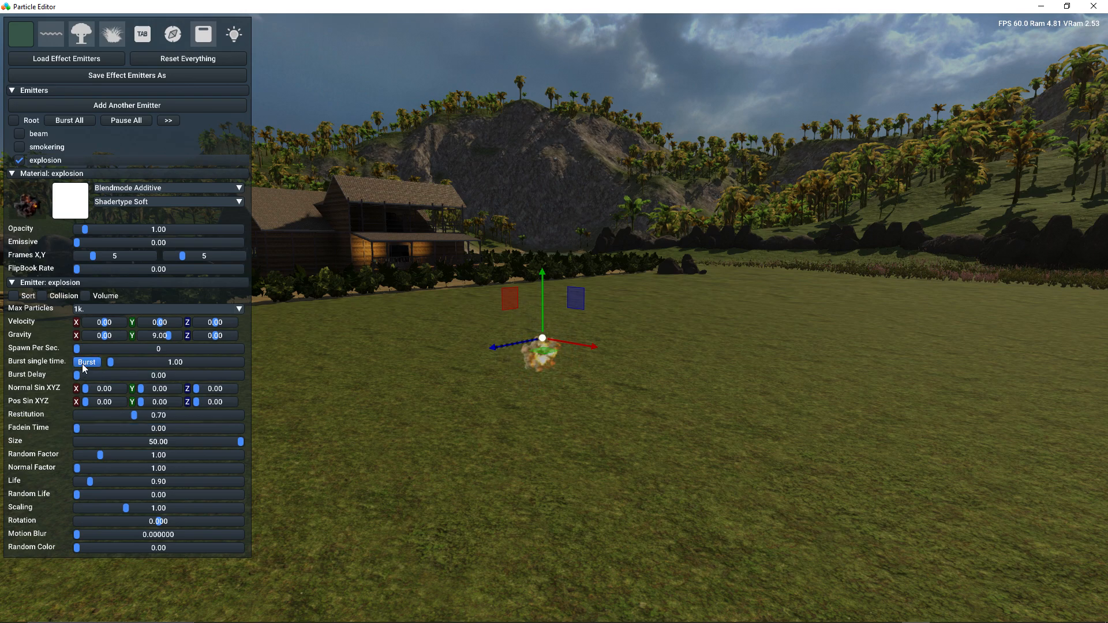
# - Raise the explosion material's opacity to 3.38 and fire test bursts
pyautogui.moveTo(87, 230); pyautogui.dragTo(105, 230)
pyautogui.click(86, 361)
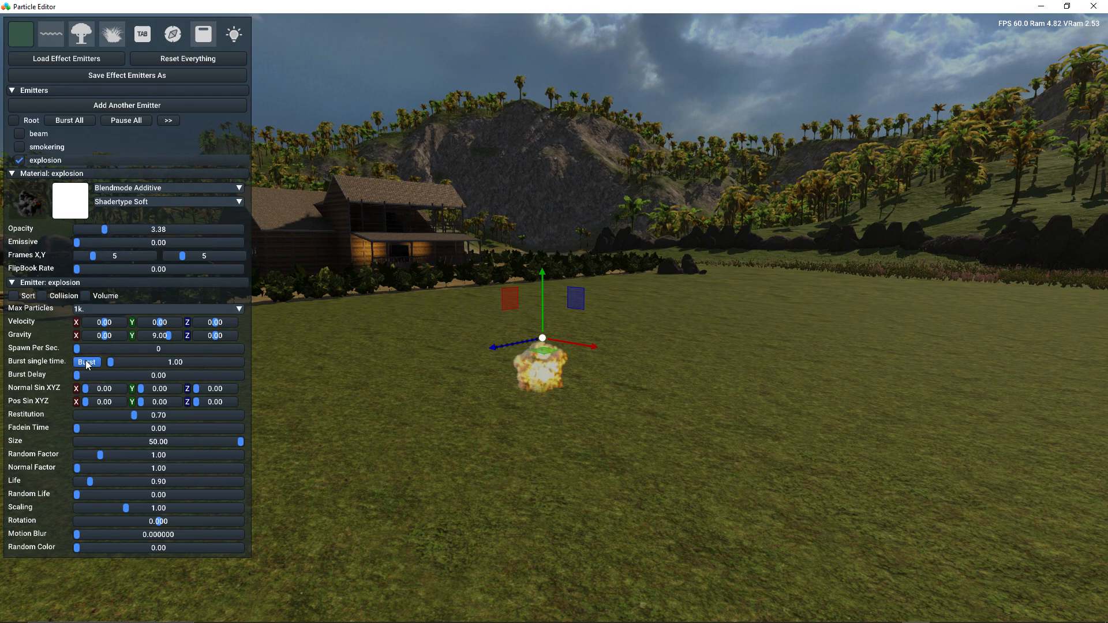
pyautogui.click(85, 362)
pyautogui.click(85, 362)
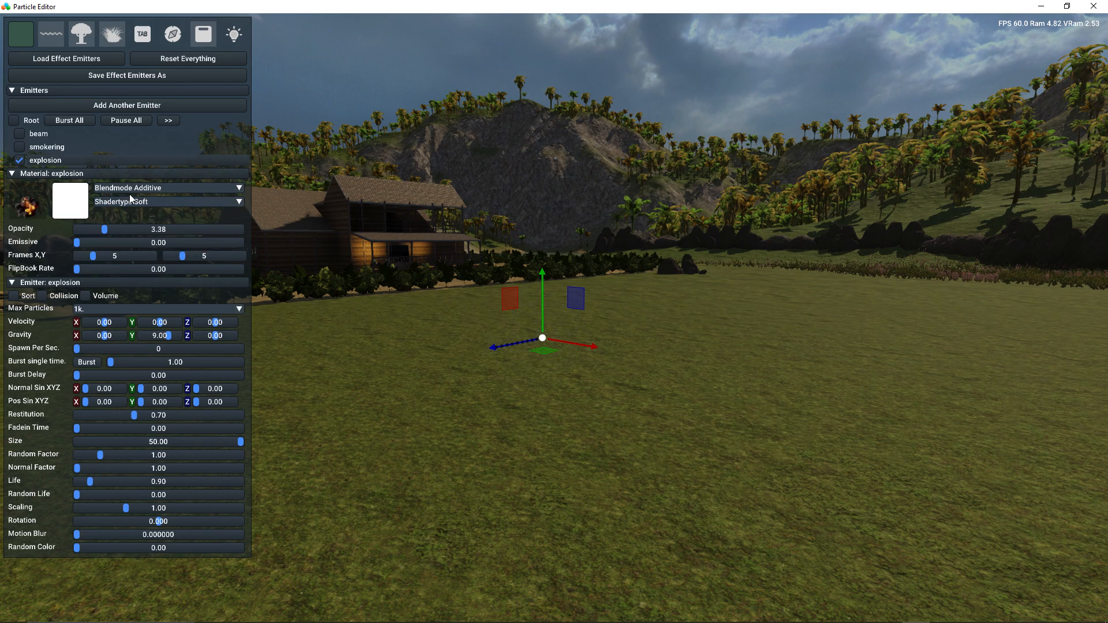
# - Change the explosion material's blend mode to Alpha and fire repeated test bursts
pyautogui.click(161, 187)
pyautogui.click(151, 213)
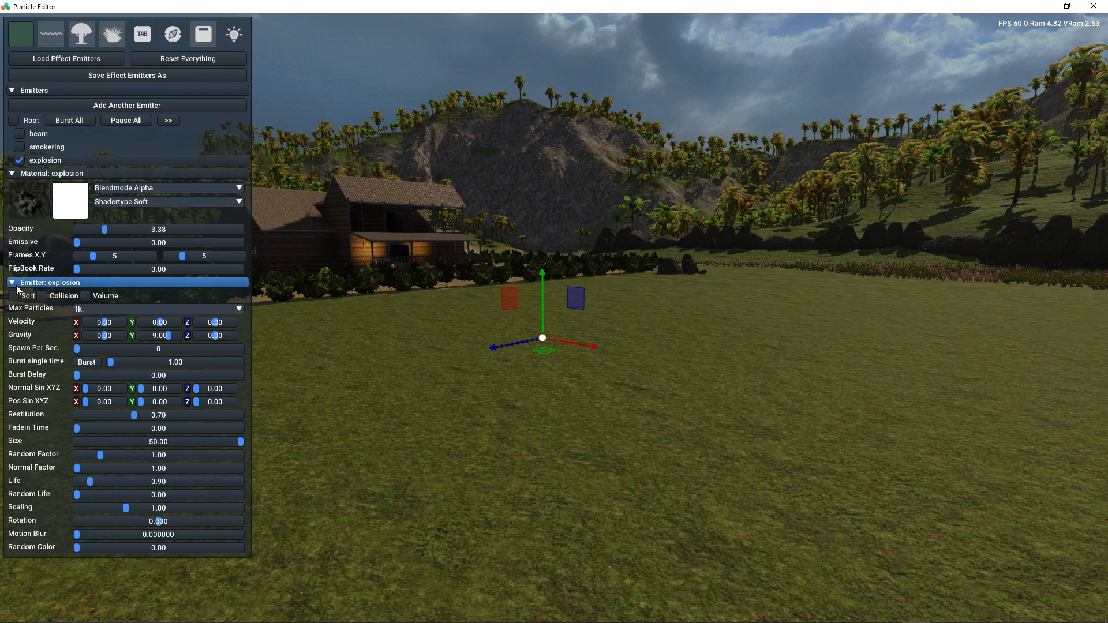
pyautogui.click(79, 360)
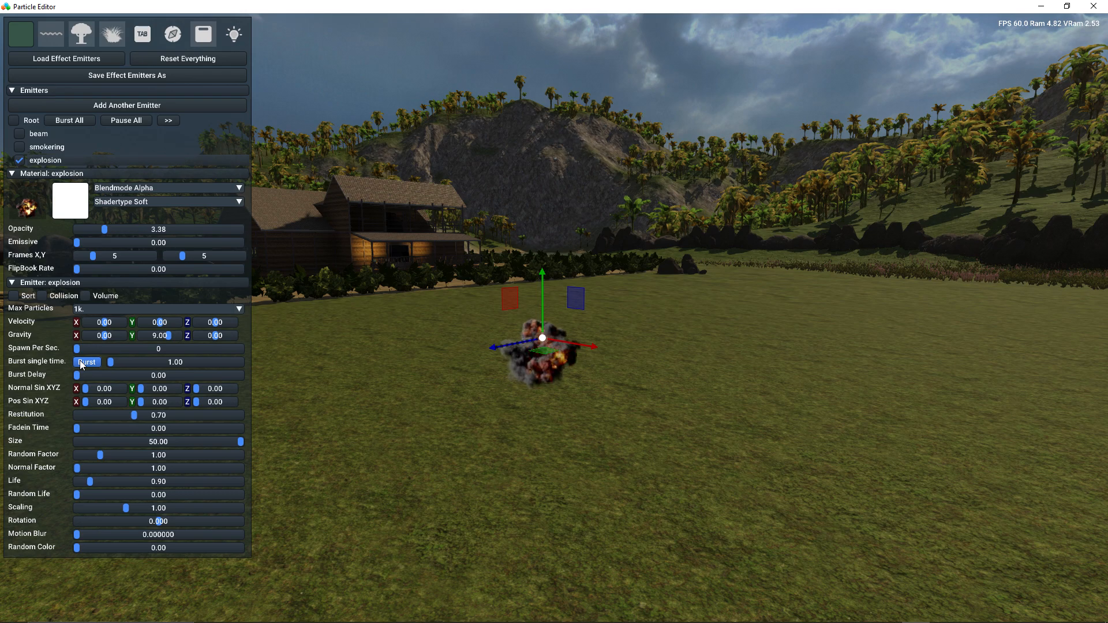
pyautogui.click(79, 360)
pyautogui.click(79, 361)
pyautogui.click(80, 361)
pyautogui.click(83, 362)
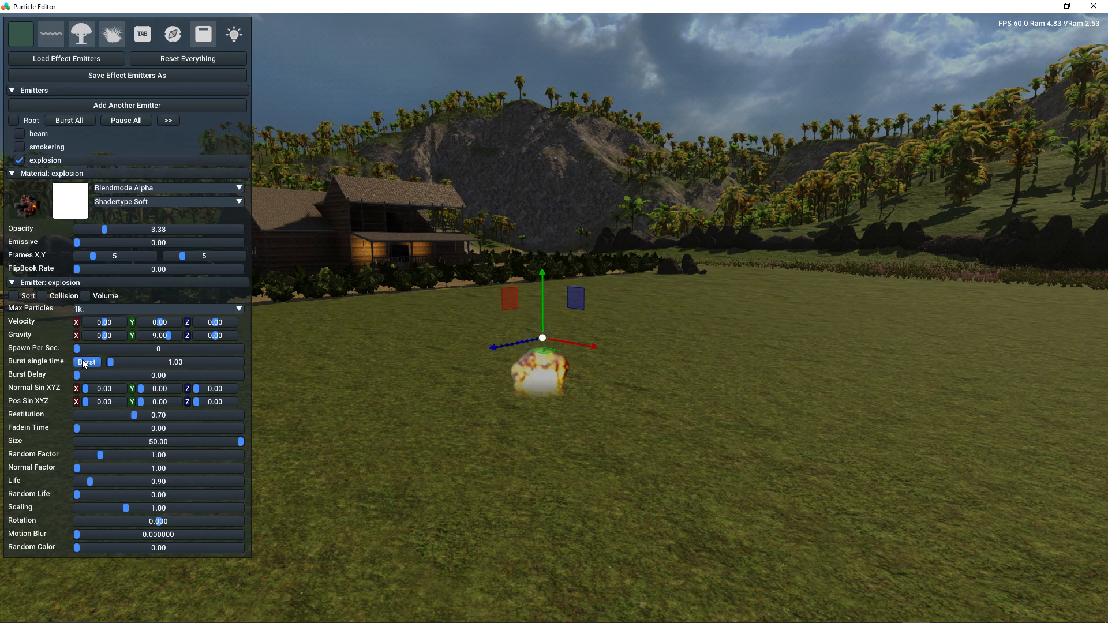
pyautogui.click(83, 363)
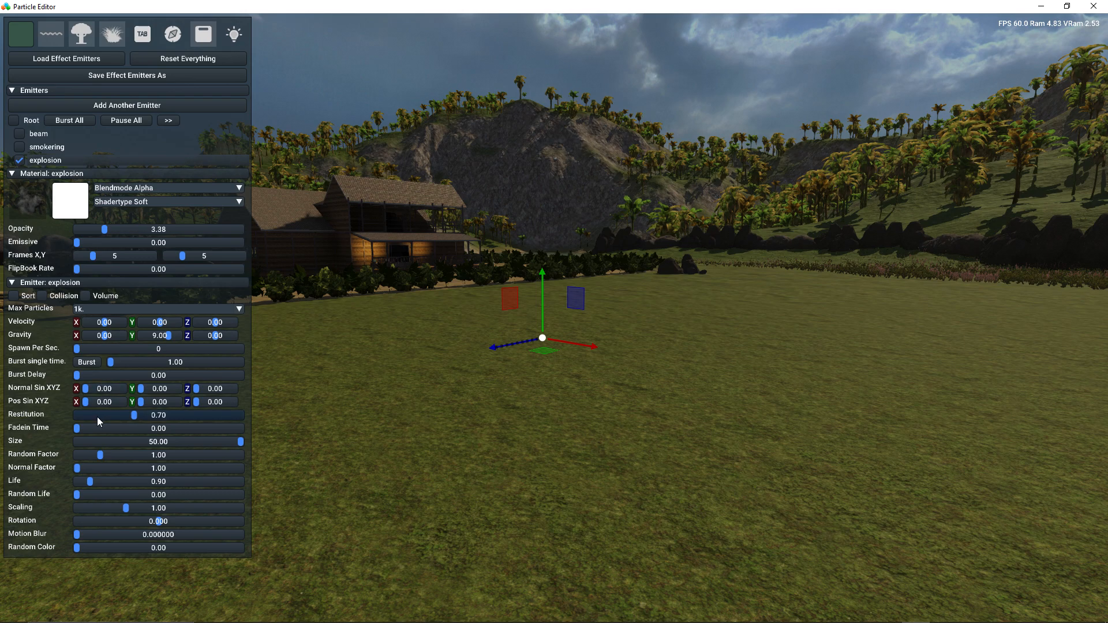
# - Set the explosion emitter's size to 80 and fire test bursts
pyautogui.doubleClick(118, 439)
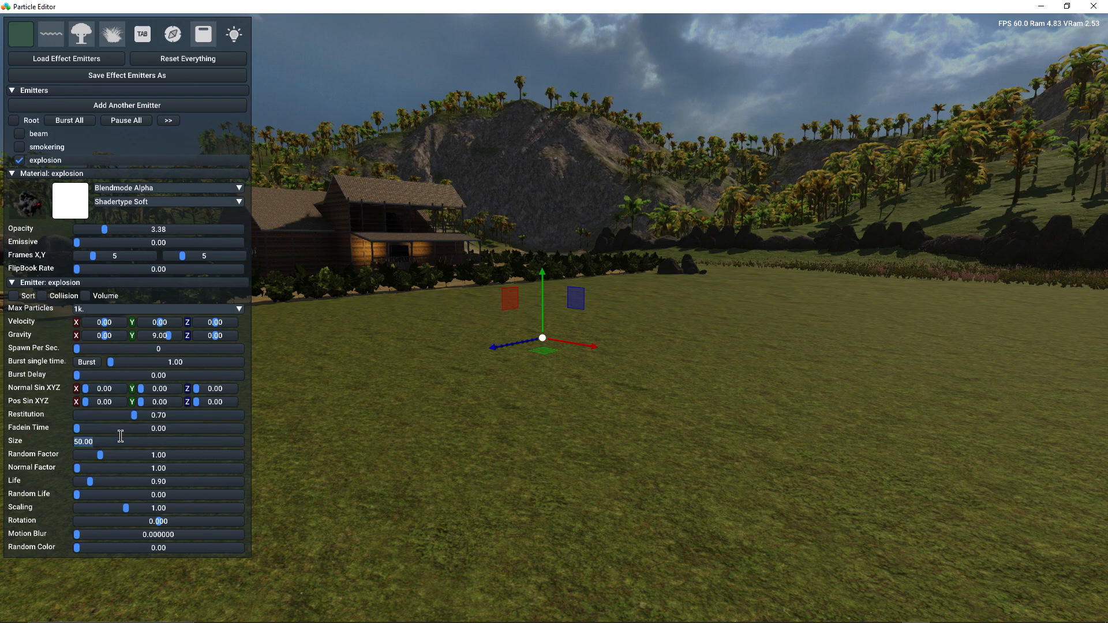
pyautogui.press('Return')
pyautogui.click(85, 362)
pyautogui.click(85, 363)
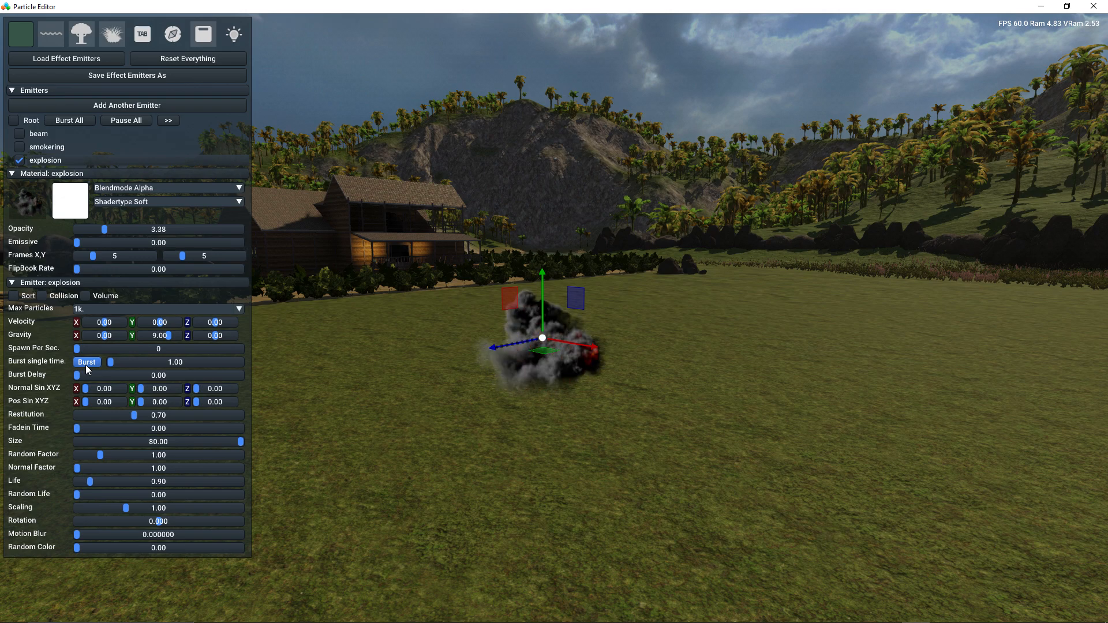
pyautogui.click(85, 363)
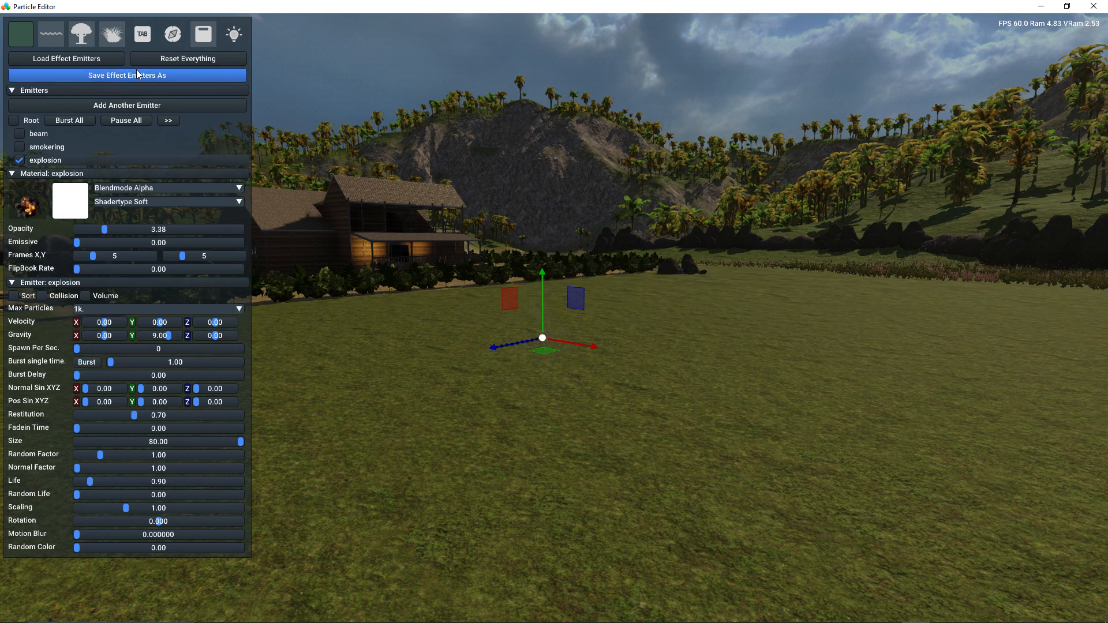
# - Show the human-sized reference figure at the emitter and fire repeated explosion bursts to judge the scale
pyautogui.click(170, 37)
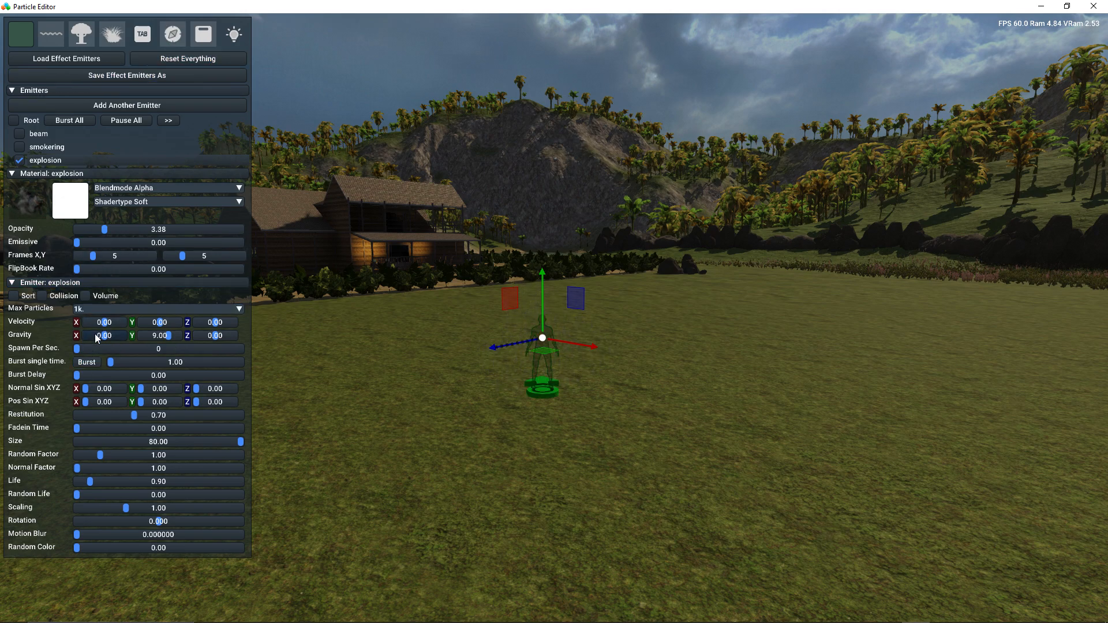
pyautogui.click(86, 361)
pyautogui.click(86, 361)
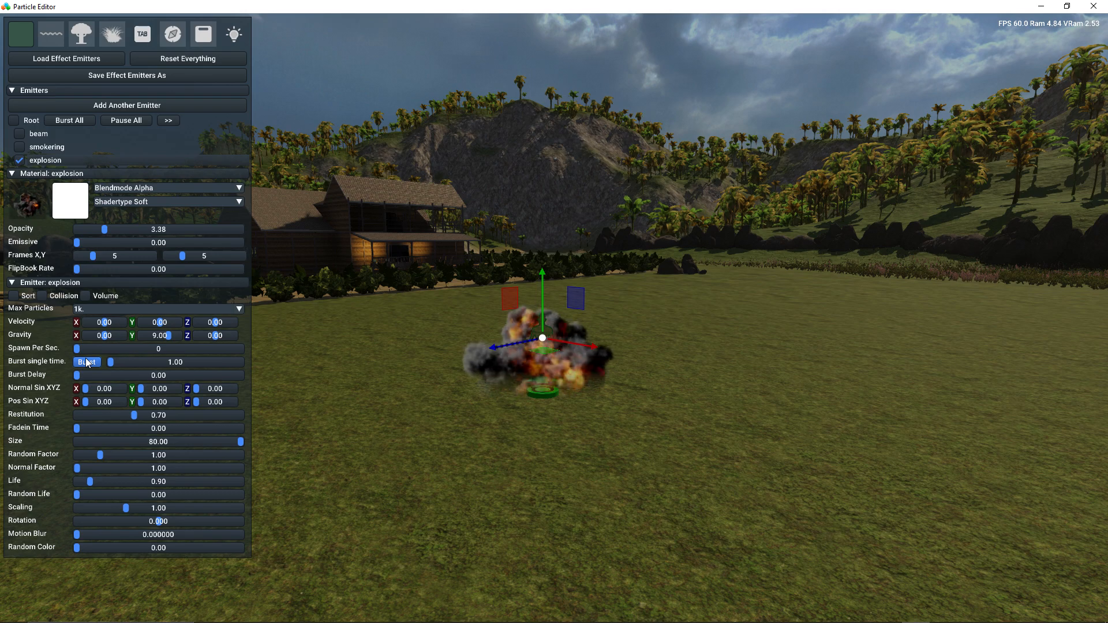
pyautogui.click(86, 361)
pyautogui.click(86, 362)
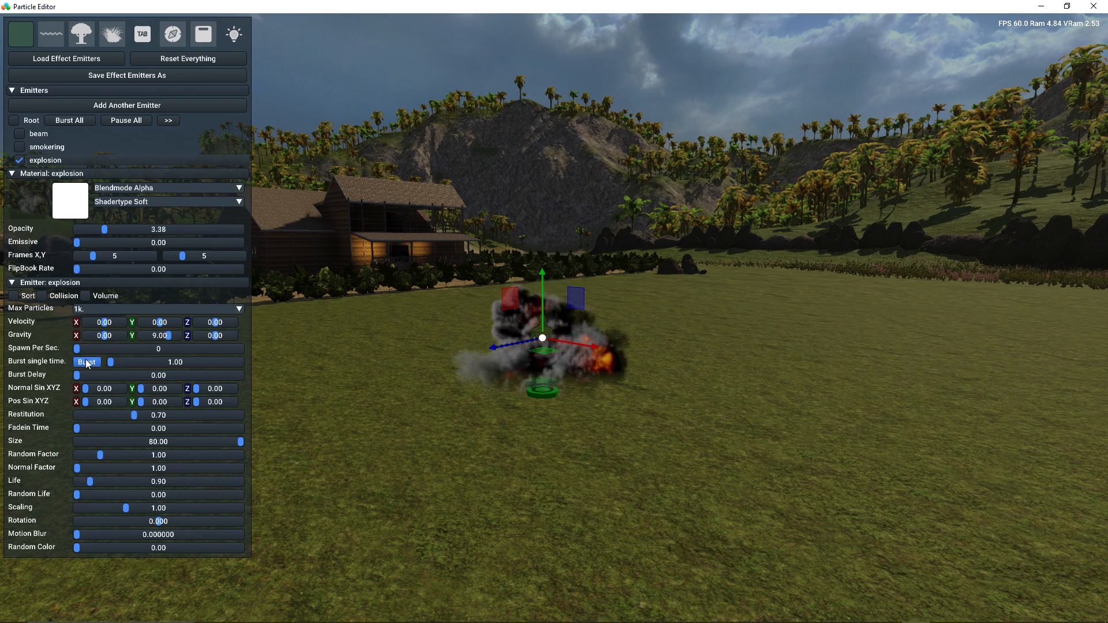
pyautogui.click(86, 361)
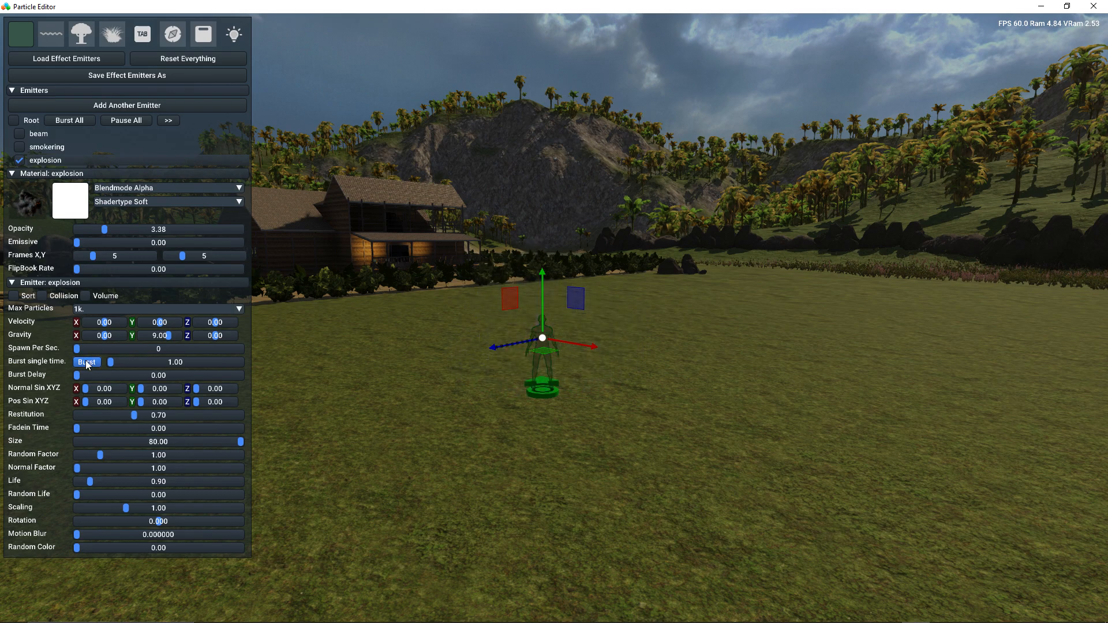
# - Raise the explosion's scaling to 3.03 and fire test bursts
pyautogui.click(142, 507)
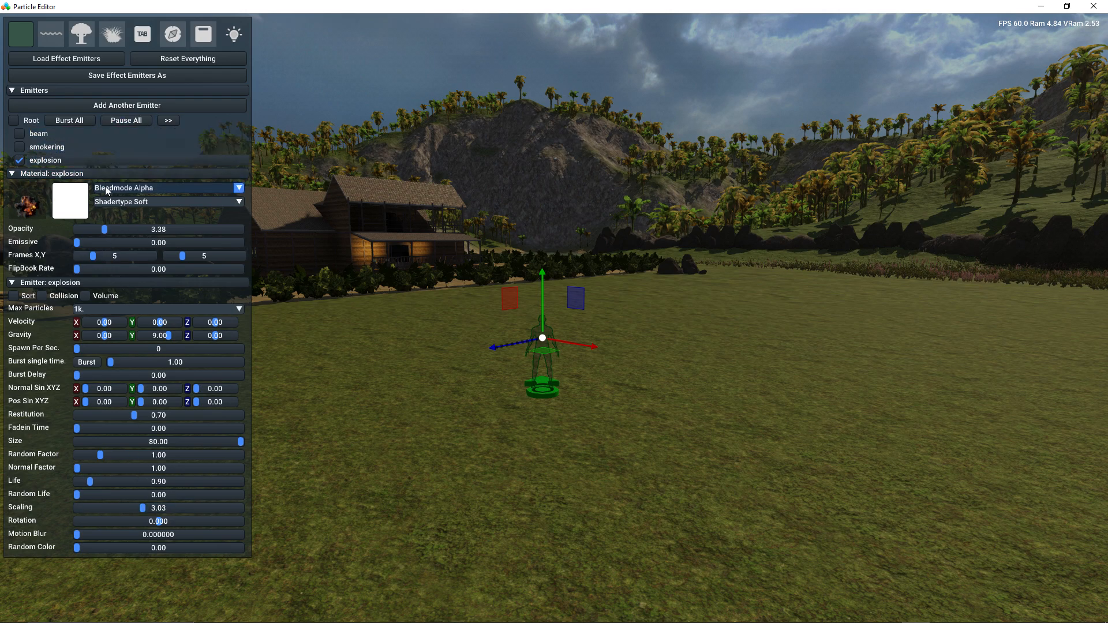
pyautogui.click(94, 362)
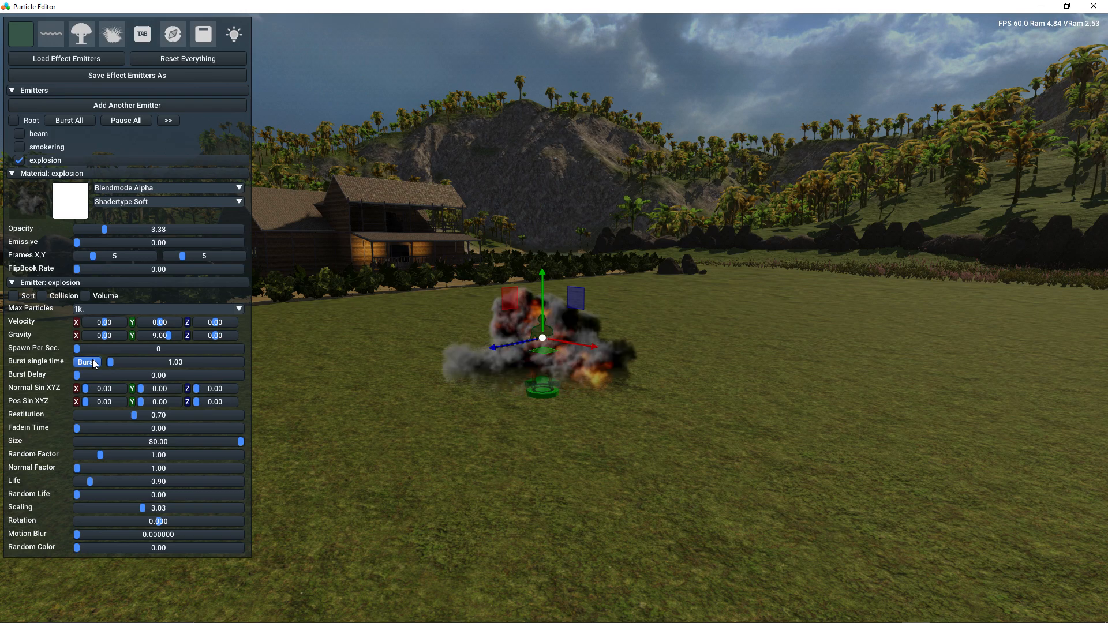
pyautogui.click(93, 363)
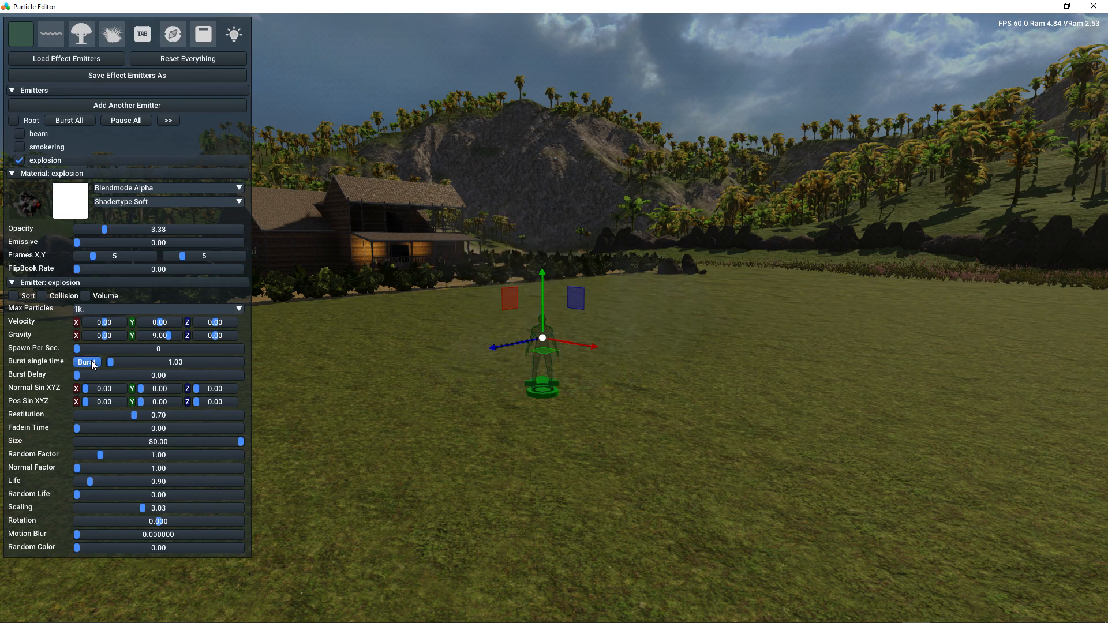
# - Set the explosion's single-burst amount to 8 and fire repeated test bursts
pyautogui.write('8')
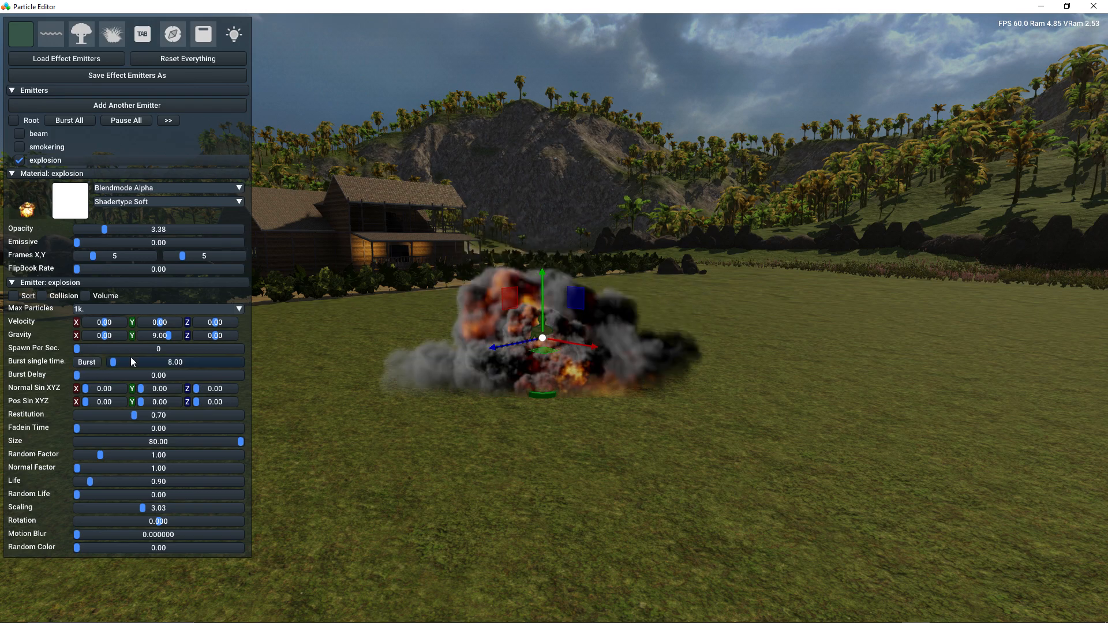
pyautogui.press('Return')
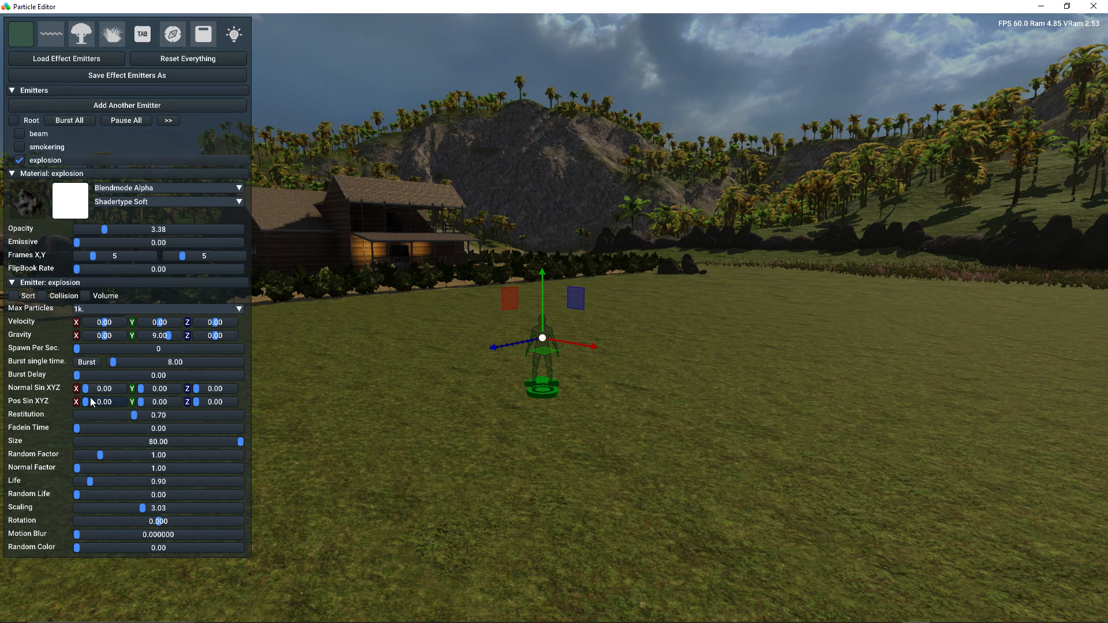
pyautogui.click(83, 362)
pyautogui.click(86, 361)
pyautogui.click(82, 361)
pyautogui.click(82, 362)
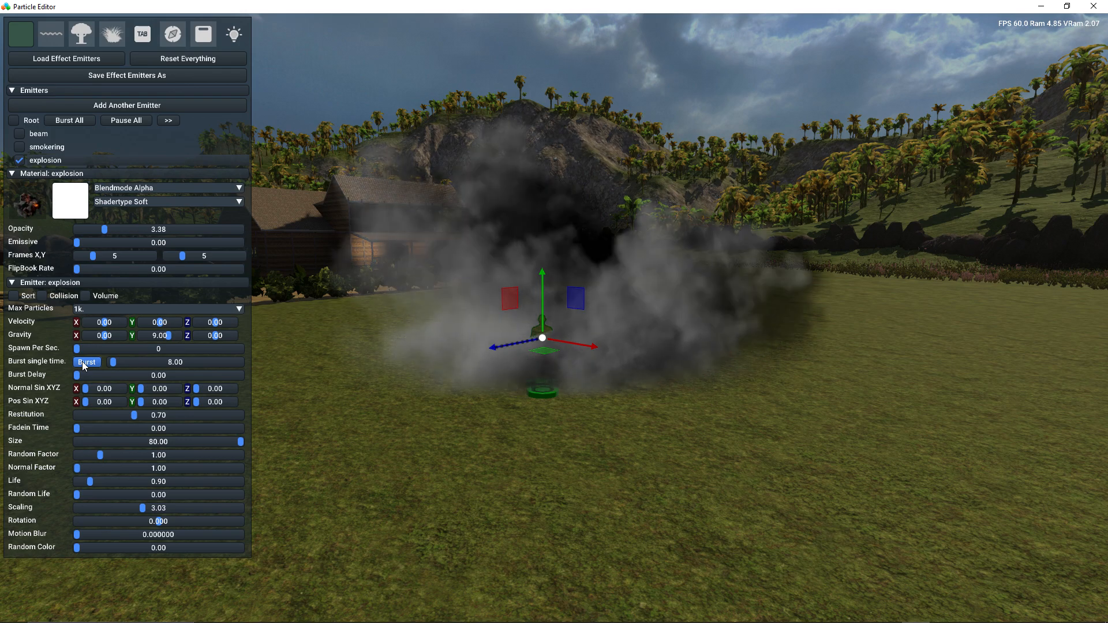
# - Try an explosion rotation of 0.010, reduce it to 0.004, and fire test bursts at each value
pyautogui.moveTo(156, 520); pyautogui.dragTo(162, 521)
pyautogui.click(163, 522)
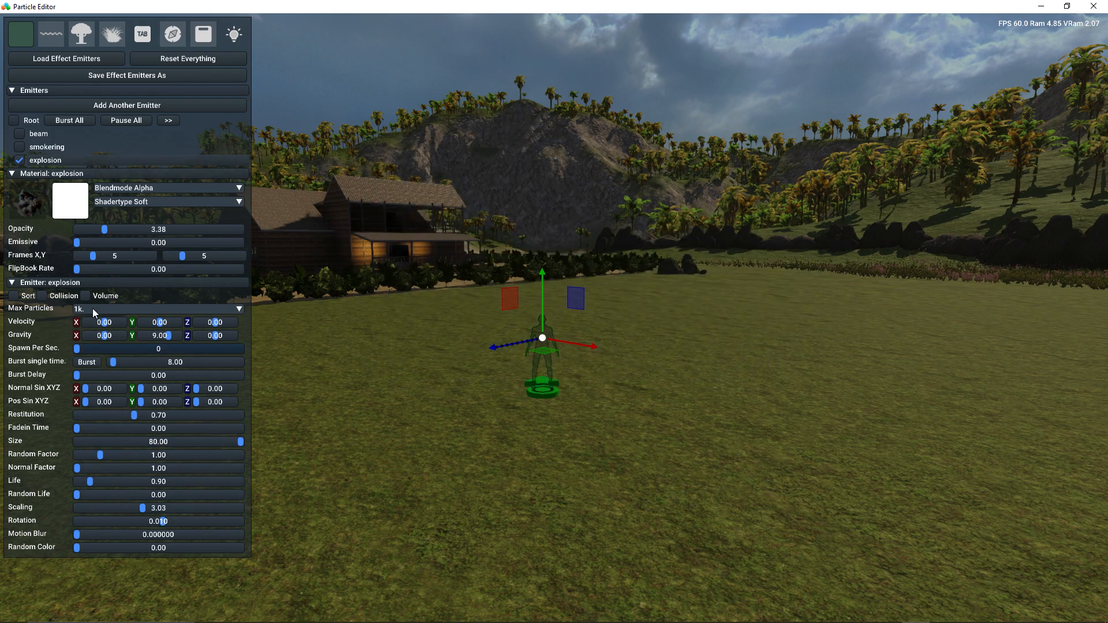
pyautogui.click(87, 362)
pyautogui.click(87, 361)
pyautogui.click(160, 522)
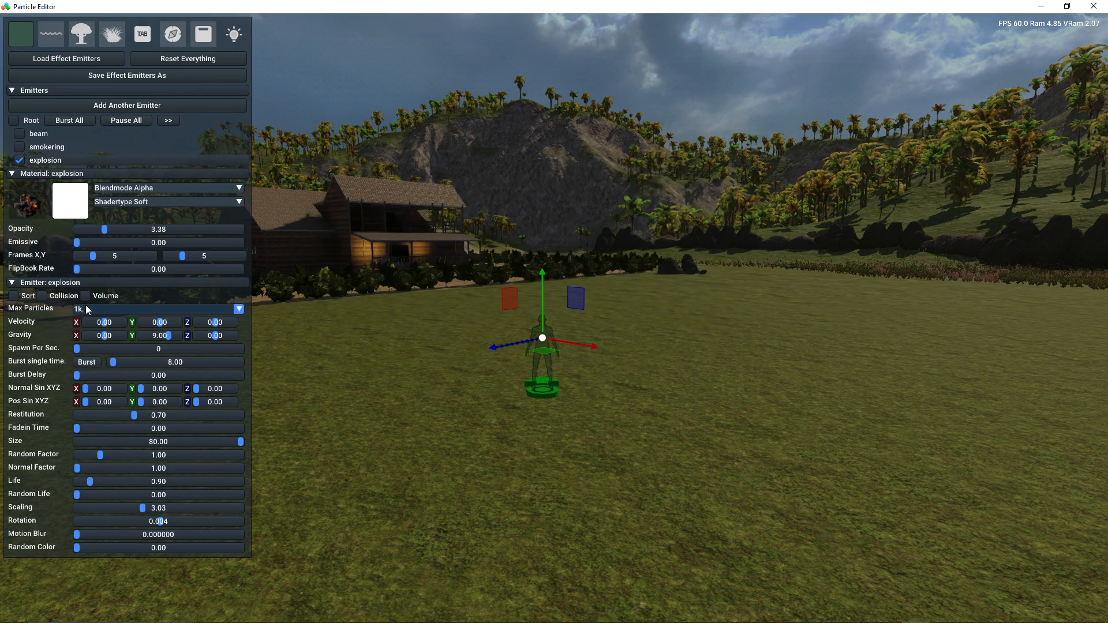
pyautogui.click(87, 361)
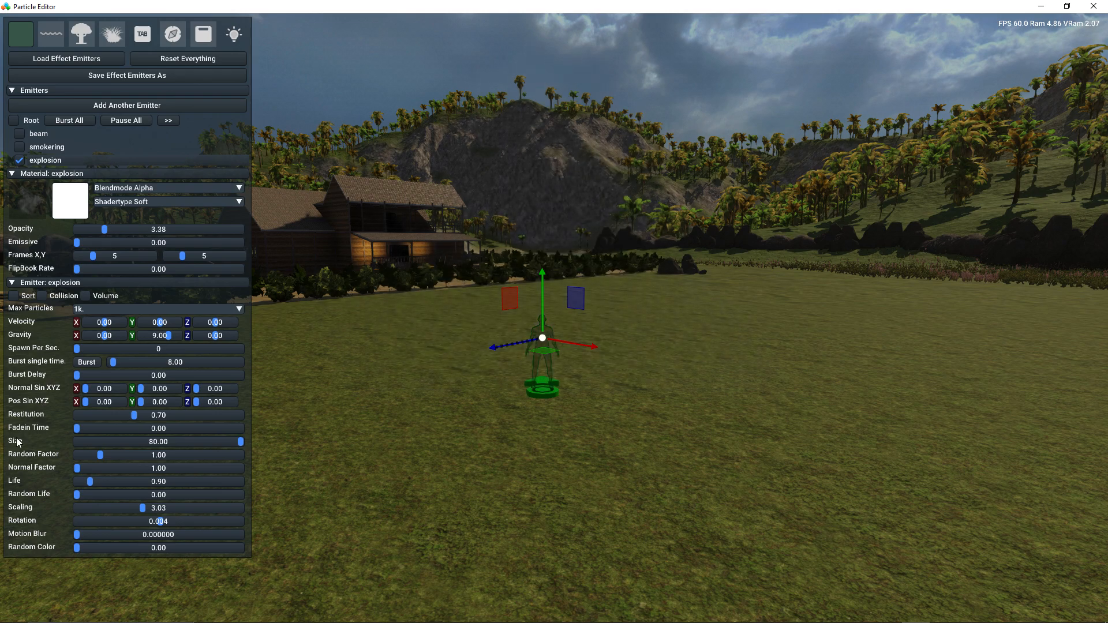
# - Try a random life of 0.63 and a life of 1.15 for the explosion, firing test bursts
pyautogui.moveTo(81, 494); pyautogui.dragTo(92, 472)
pyautogui.click(86, 362)
pyautogui.click(86, 362)
pyautogui.click(87, 362)
pyautogui.click(87, 362)
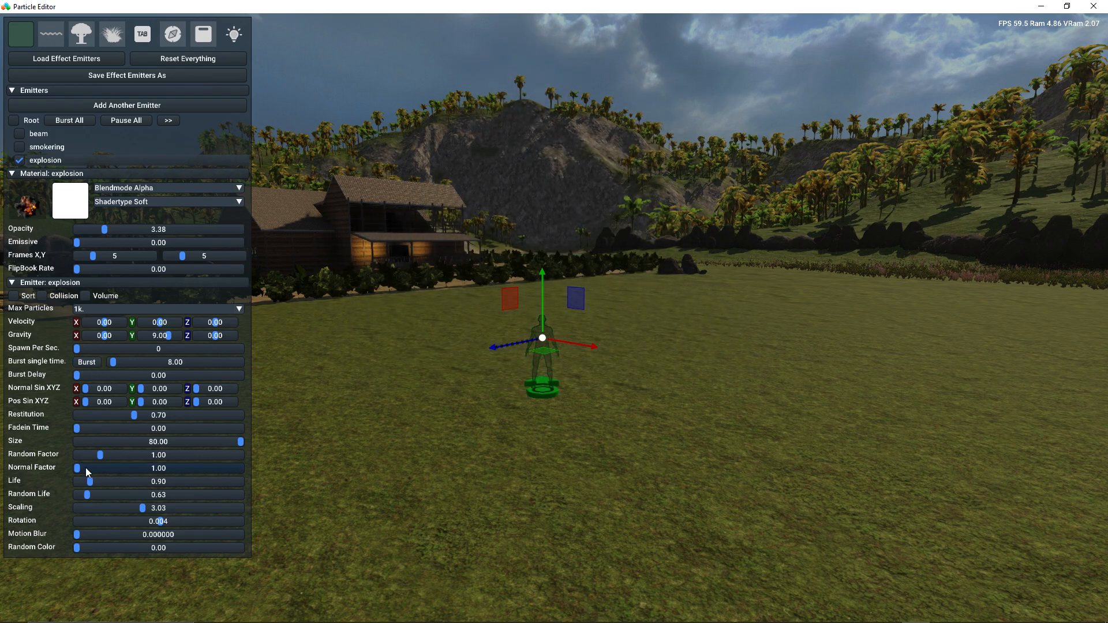
pyautogui.moveTo(89, 479); pyautogui.dragTo(94, 480)
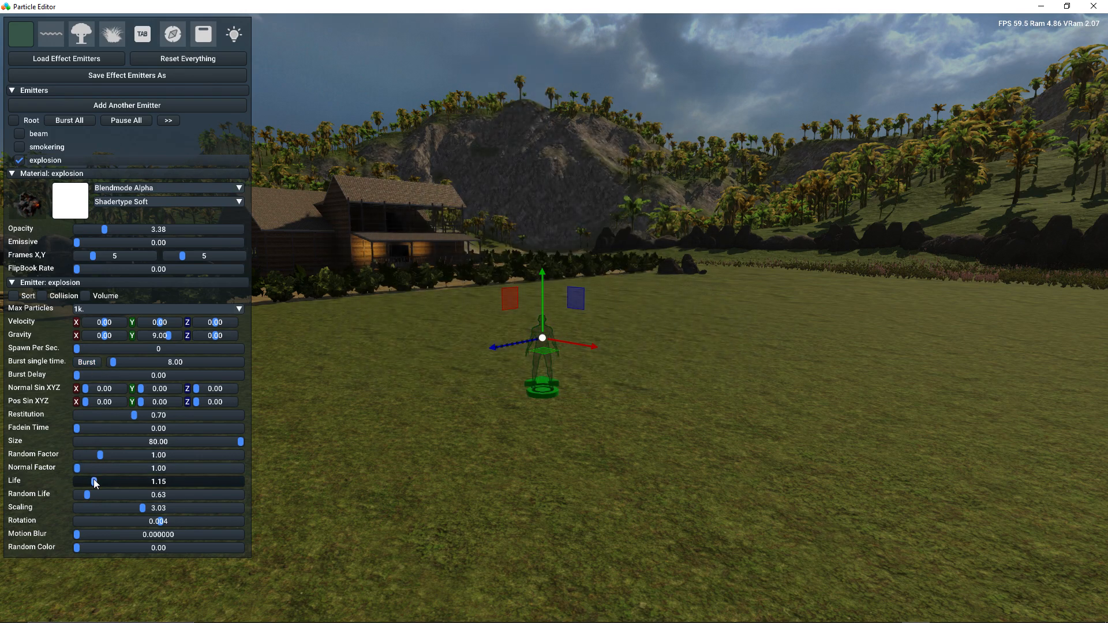
pyautogui.click(87, 362)
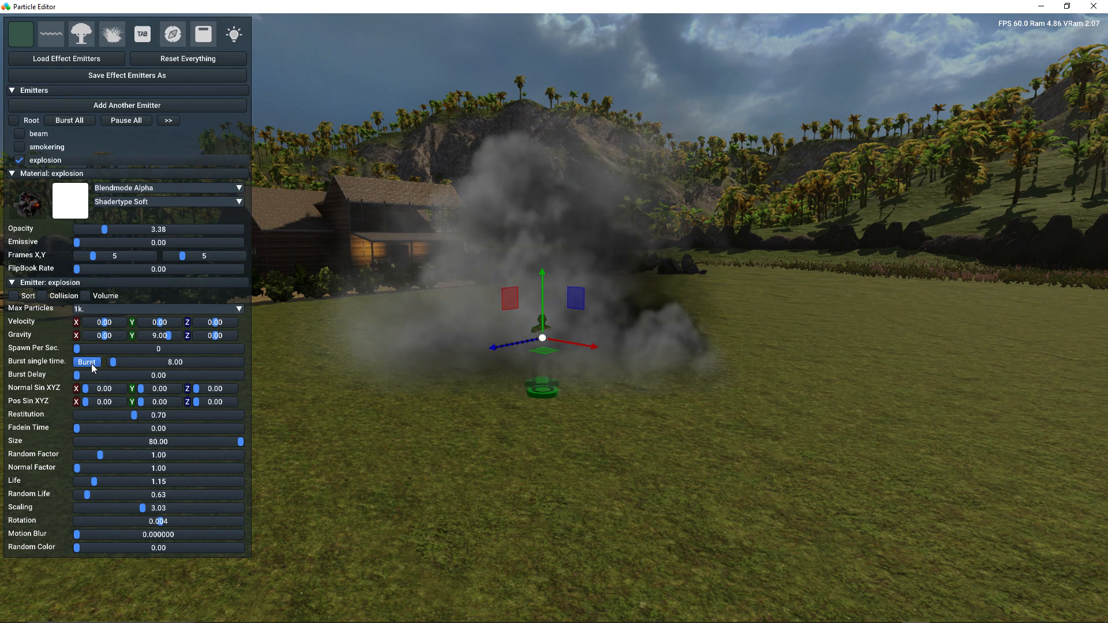
pyautogui.click(87, 362)
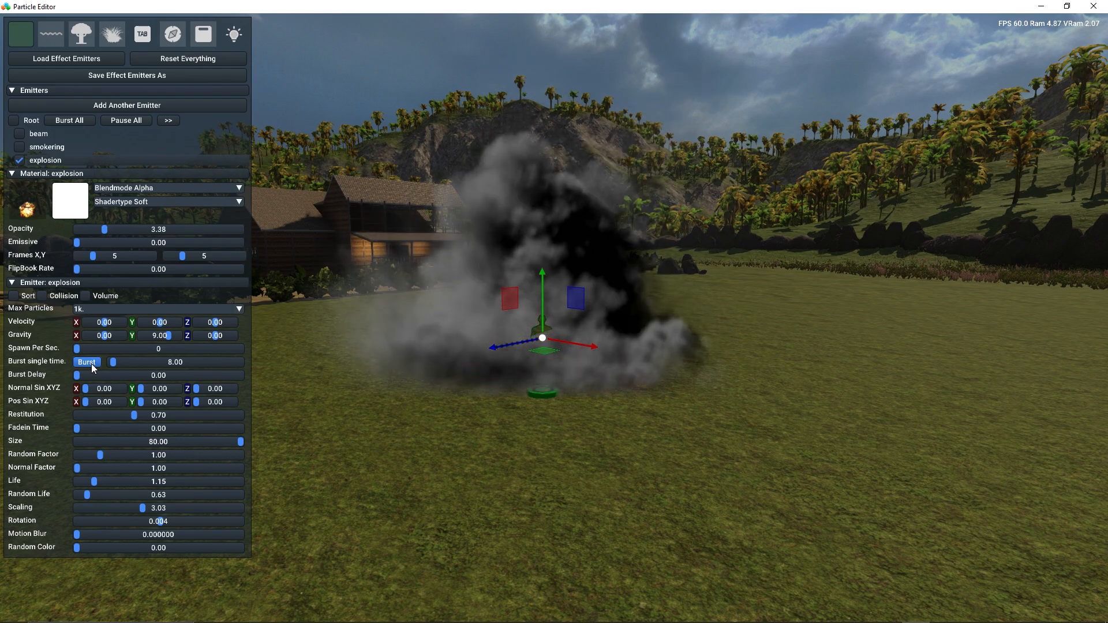
pyautogui.click(86, 362)
# - Set the explosion's life to 0.94, random life to 0 and random factor to 1.77, and fire test bursts
pyautogui.moveTo(94, 481); pyautogui.dragTo(46, 495)
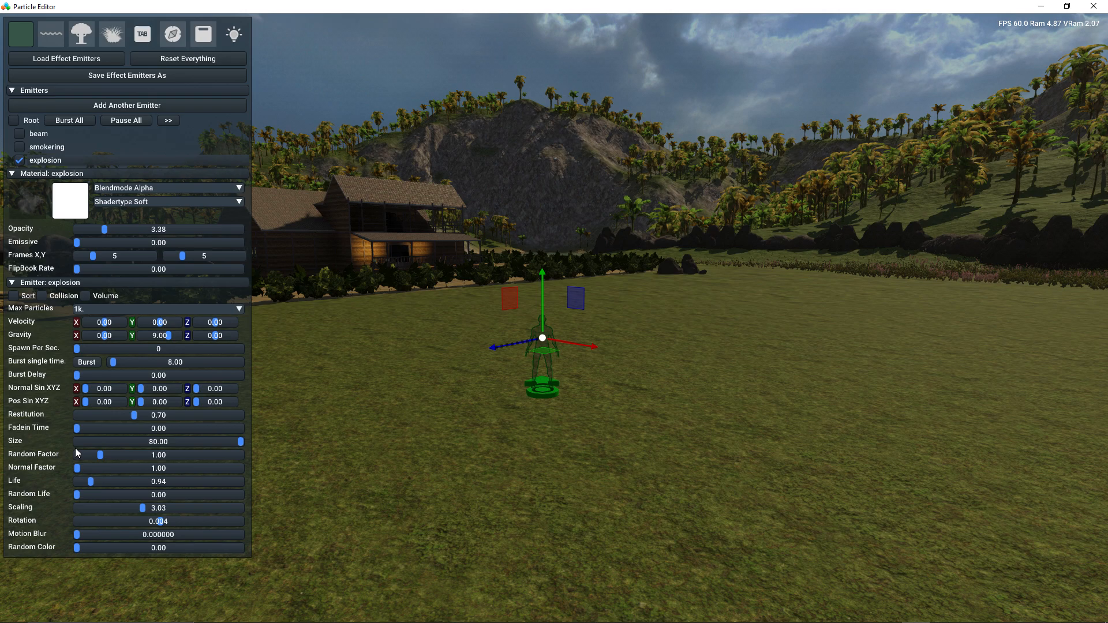
pyautogui.moveTo(101, 453); pyautogui.dragTo(118, 454)
pyautogui.click(83, 362)
pyautogui.click(83, 362)
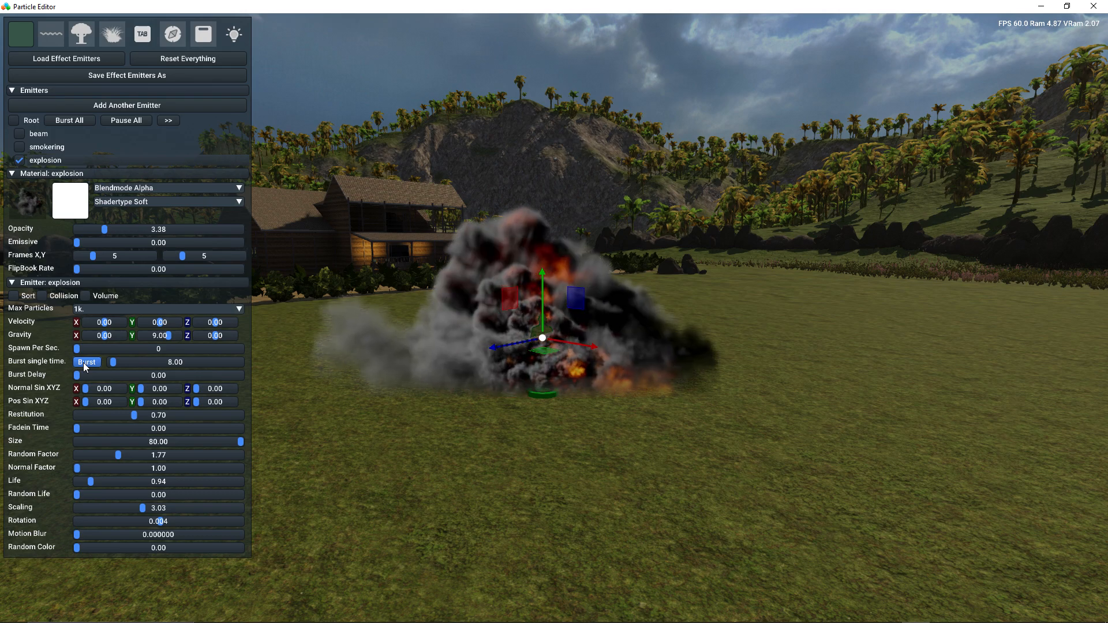
pyautogui.click(83, 362)
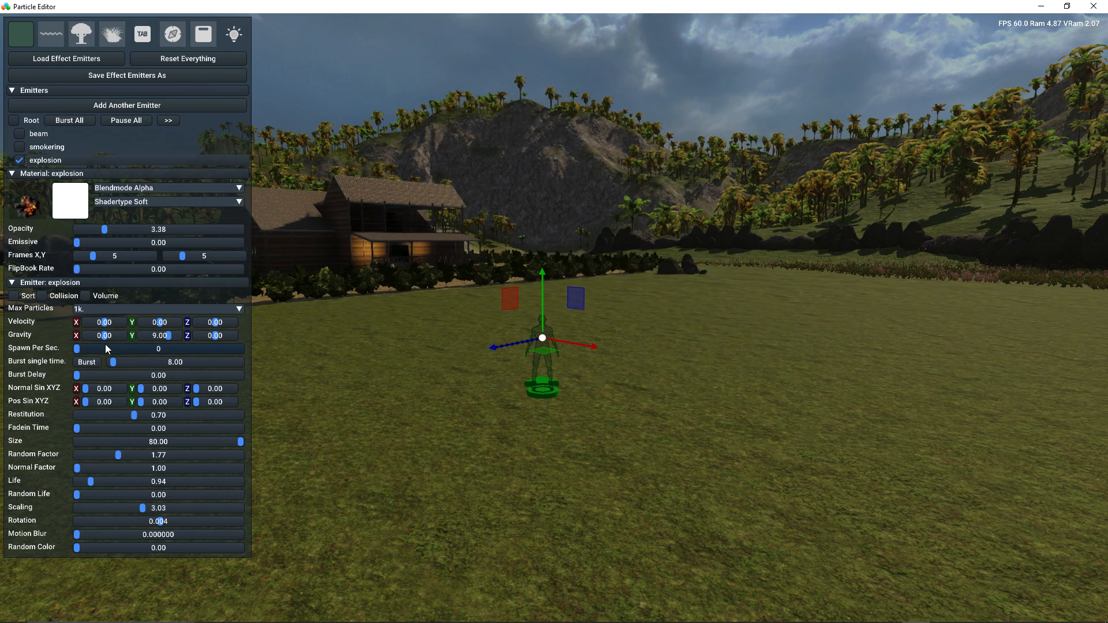
# - Raise the explosion emitter vertically above the ground and fire test bursts from its new position
pyautogui.moveTo(544, 271); pyautogui.dragTo(543, 225)
pyautogui.click(86, 363)
pyautogui.click(92, 364)
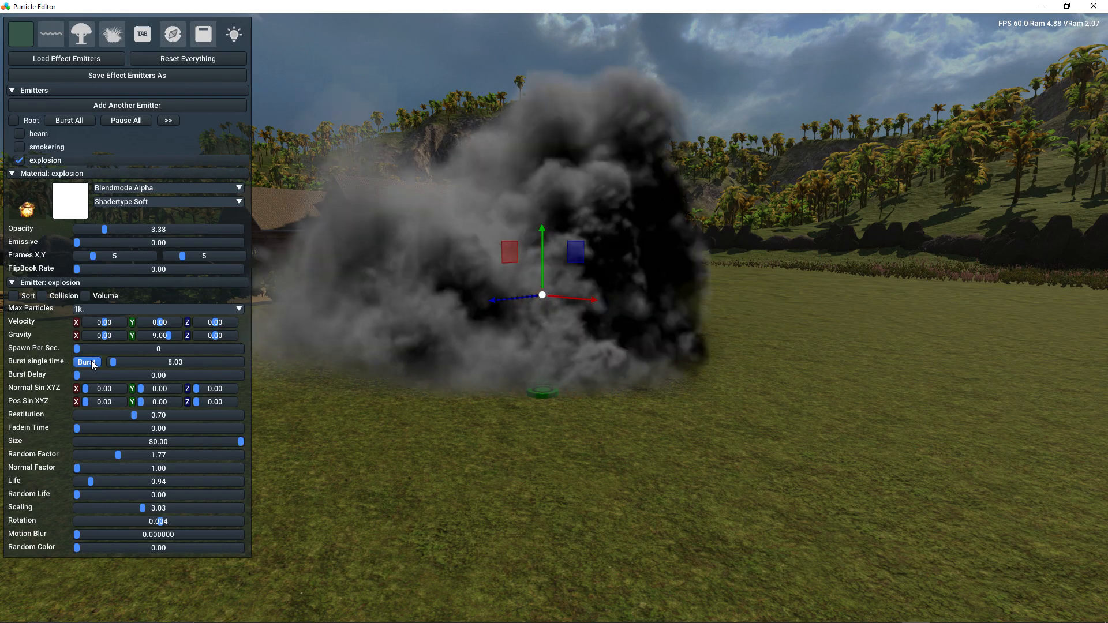
pyautogui.click(92, 363)
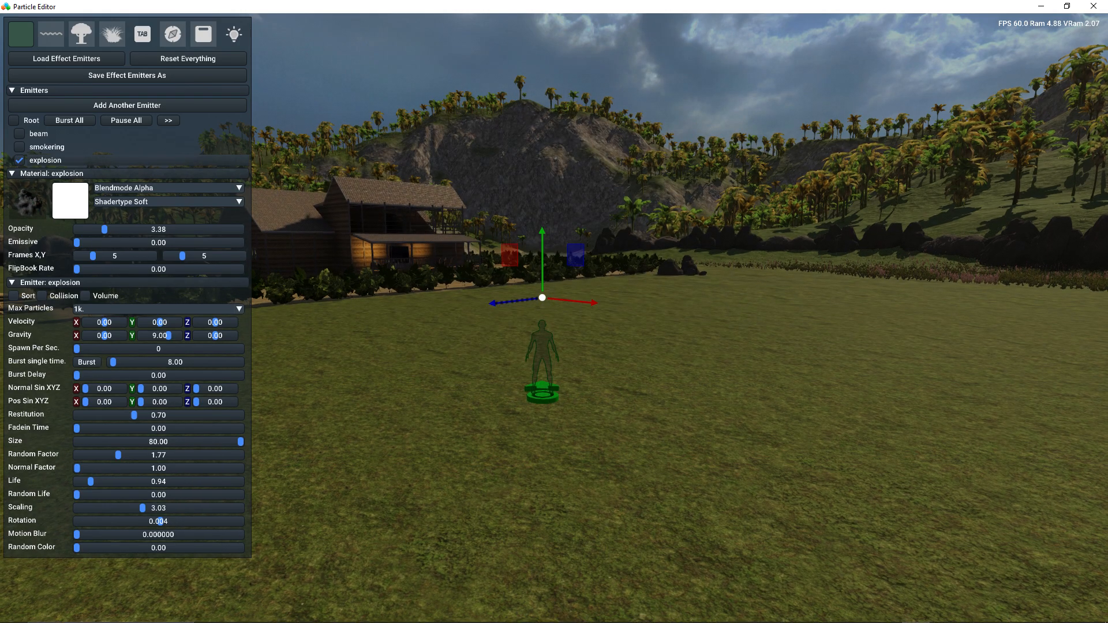
pyautogui.press('e')
pyautogui.press('s')
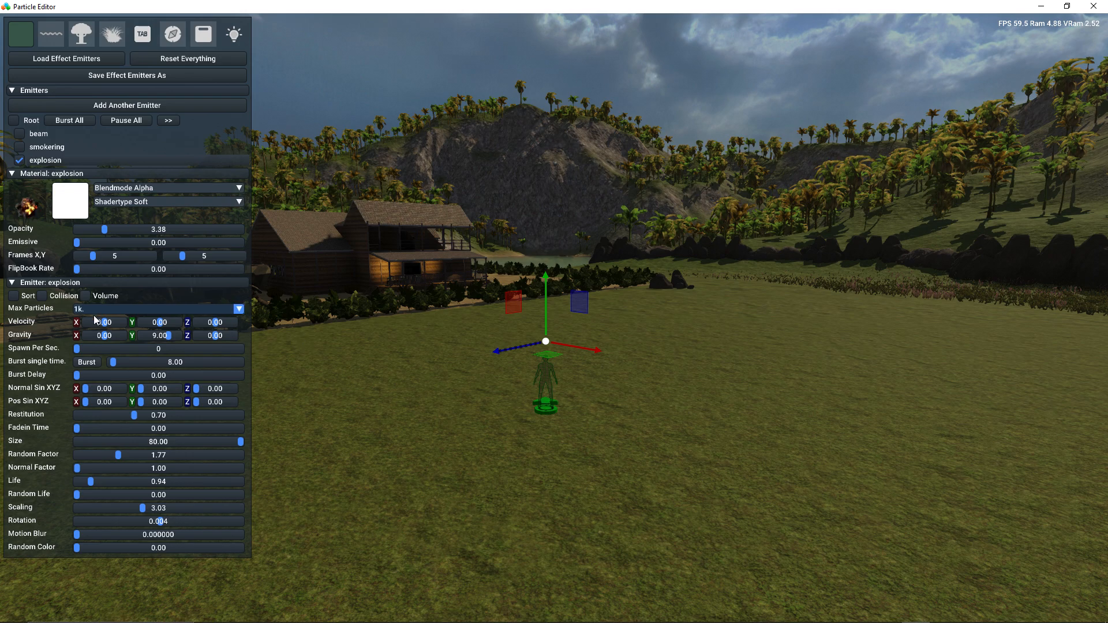
pyautogui.click(86, 362)
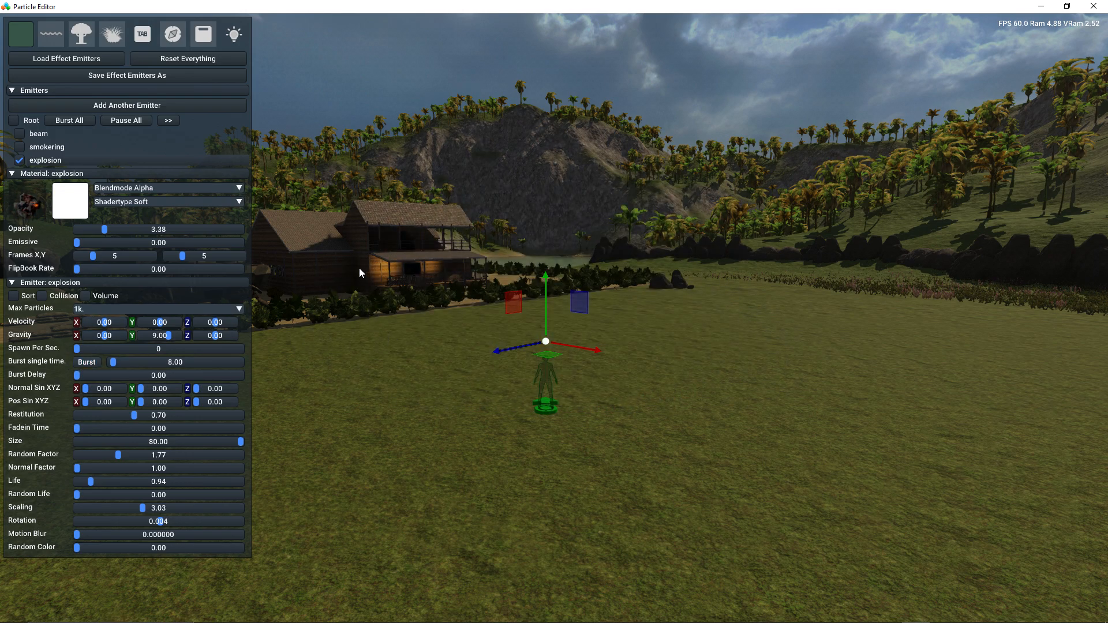
# - Set the explosion's burst delay to 400 and fire repeated bursts of all emitters to check the timing
pyautogui.click(68, 119)
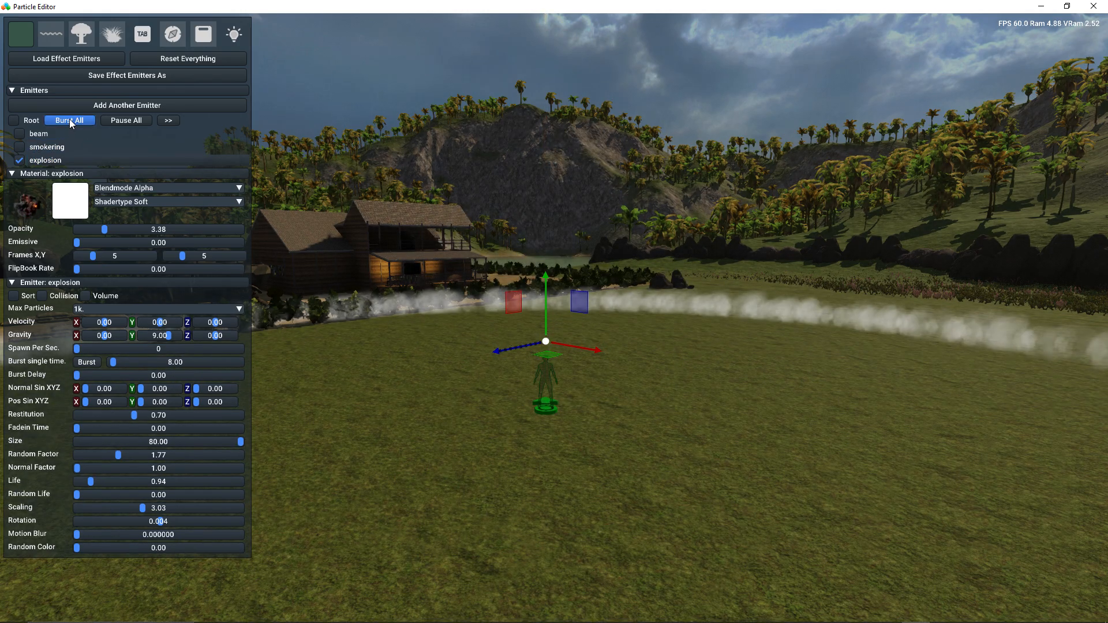
pyautogui.click(69, 120)
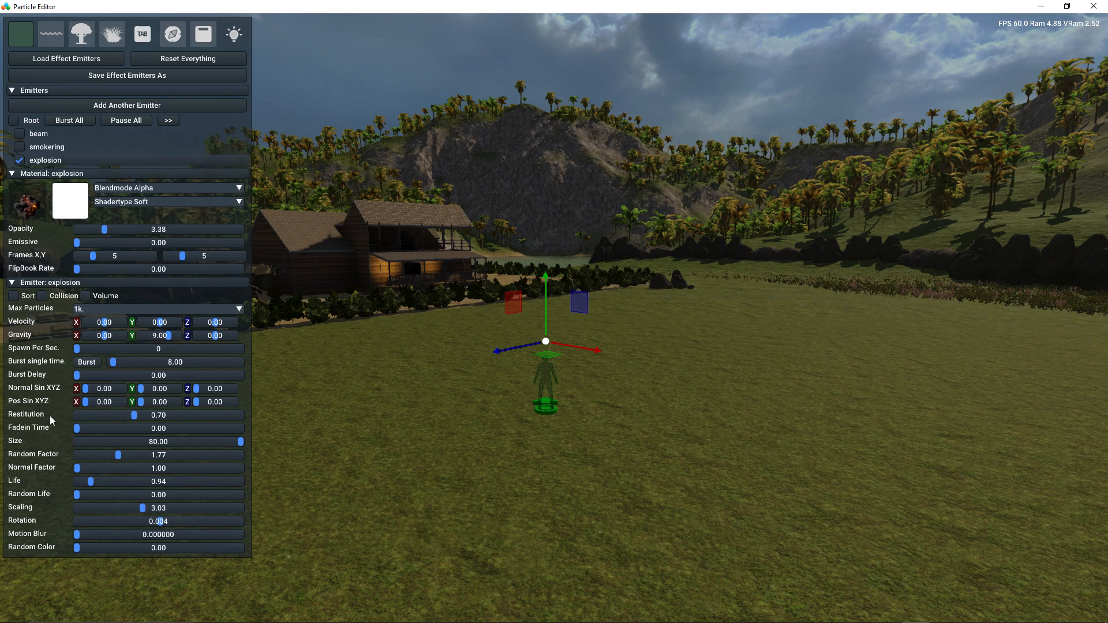
pyautogui.doubleClick(77, 375)
pyautogui.write('400')
pyautogui.press('Return')
pyautogui.click(68, 122)
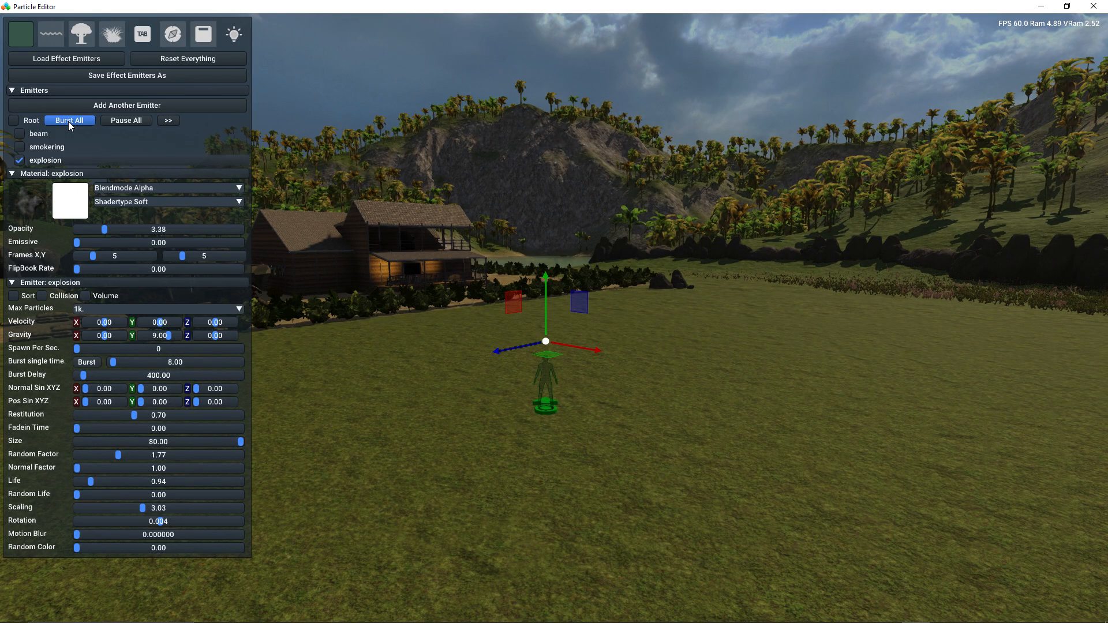
pyautogui.click(68, 121)
pyautogui.click(68, 122)
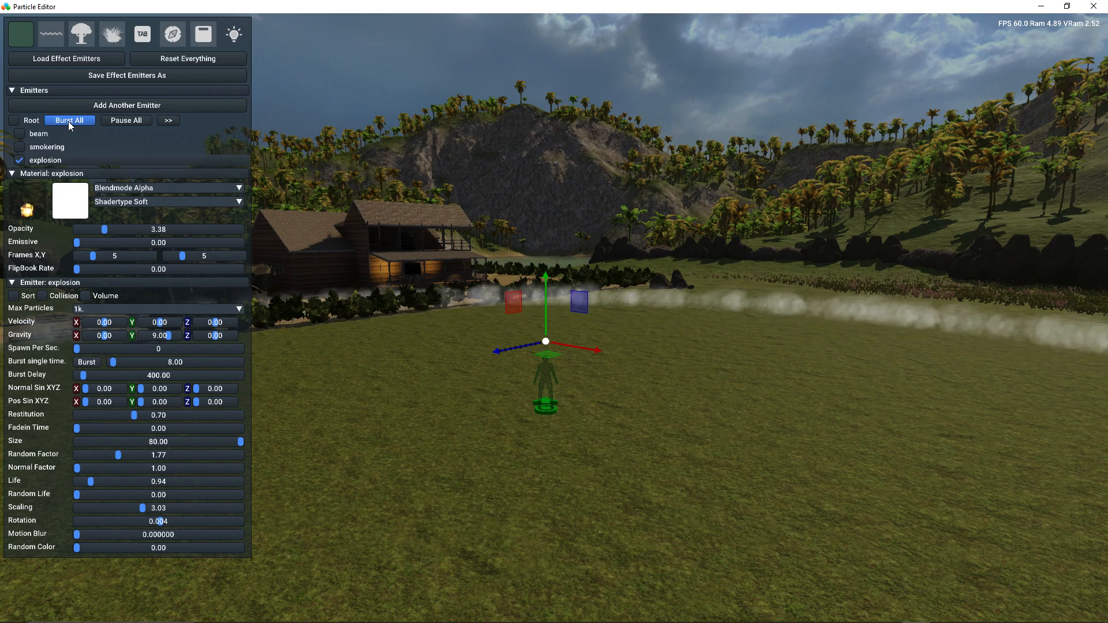
pyautogui.click(68, 122)
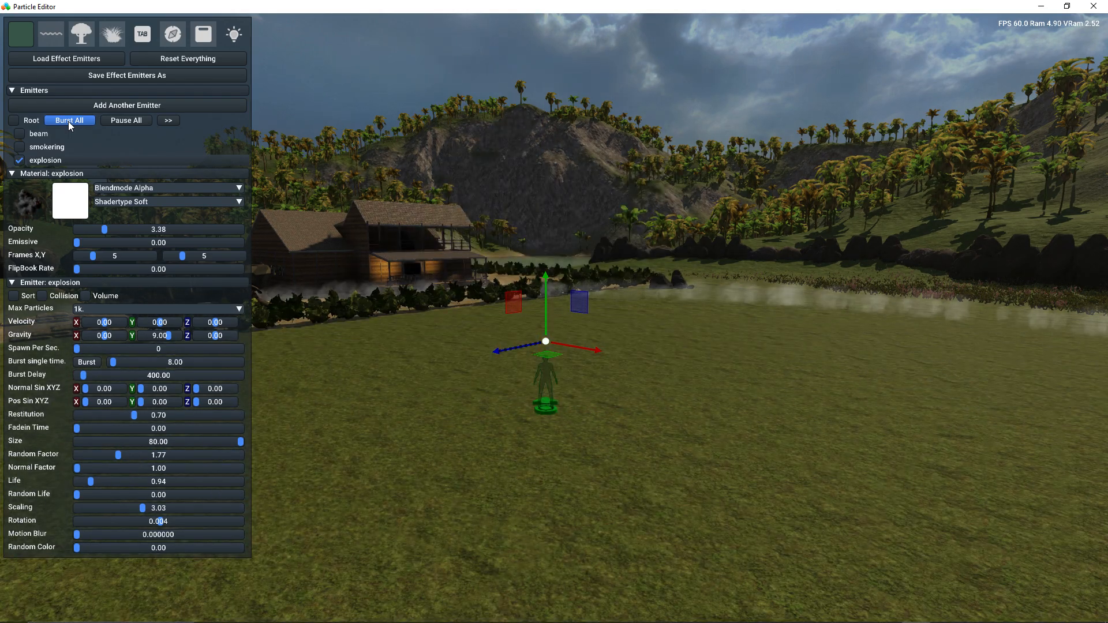
pyautogui.click(68, 121)
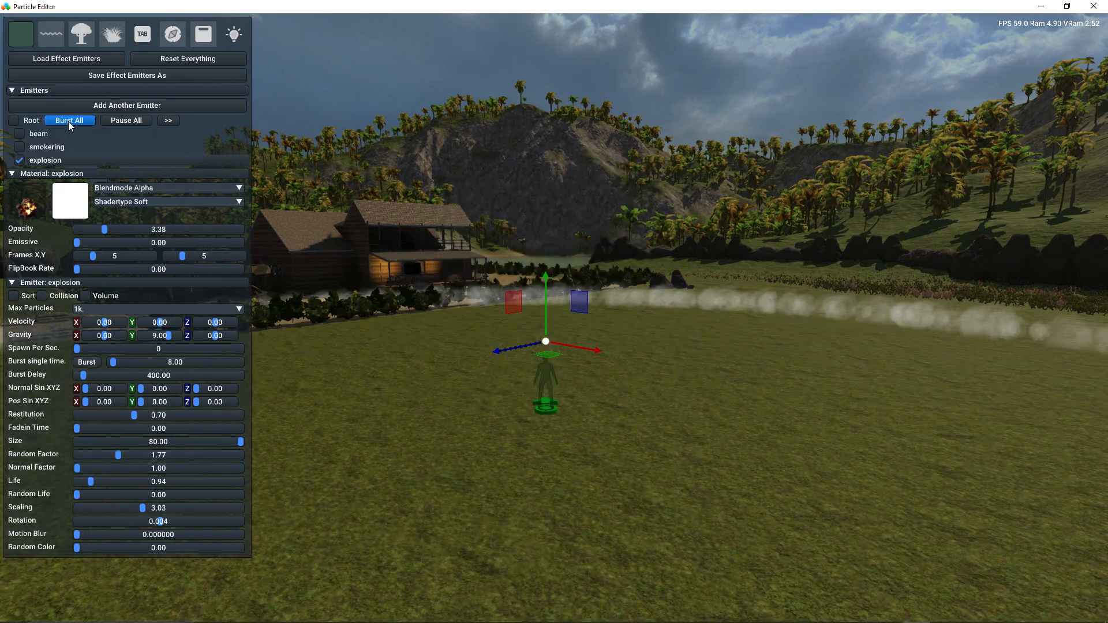
pyautogui.click(68, 121)
# - Deselect the explosion emitter and burst all emitters together to preview the combined effect from farther away
pyautogui.moveTo(471, 333)
pyautogui.mouseDown(button='right')
pyautogui.moveTo(459, 356)
pyautogui.moveTo(470, 334)
pyautogui.mouseUp(button='right')
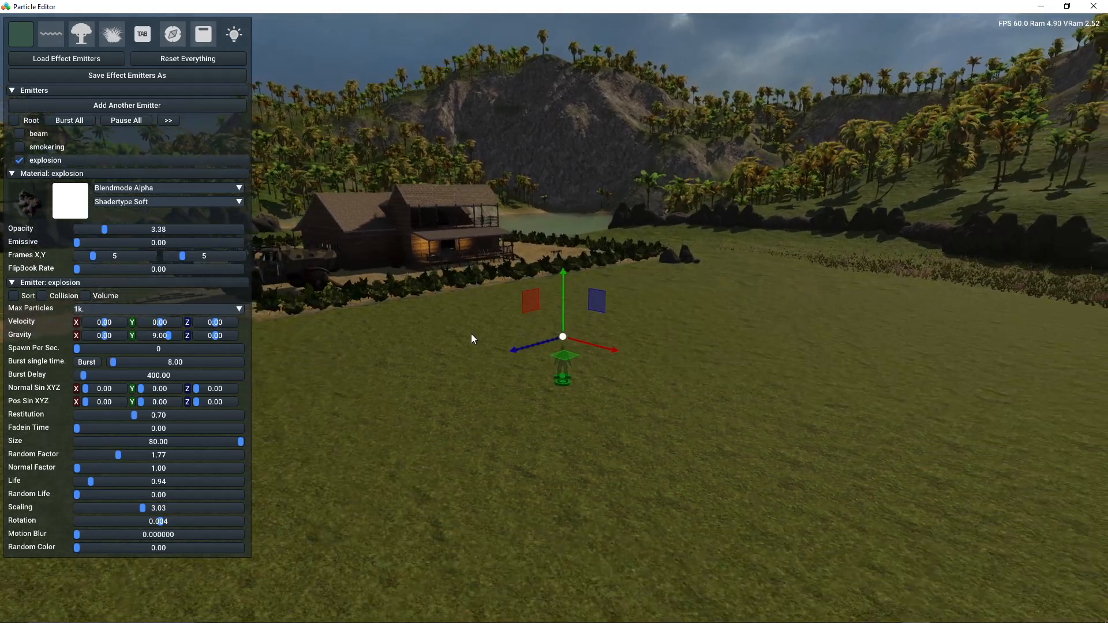
pyautogui.click(19, 161)
pyautogui.click(63, 120)
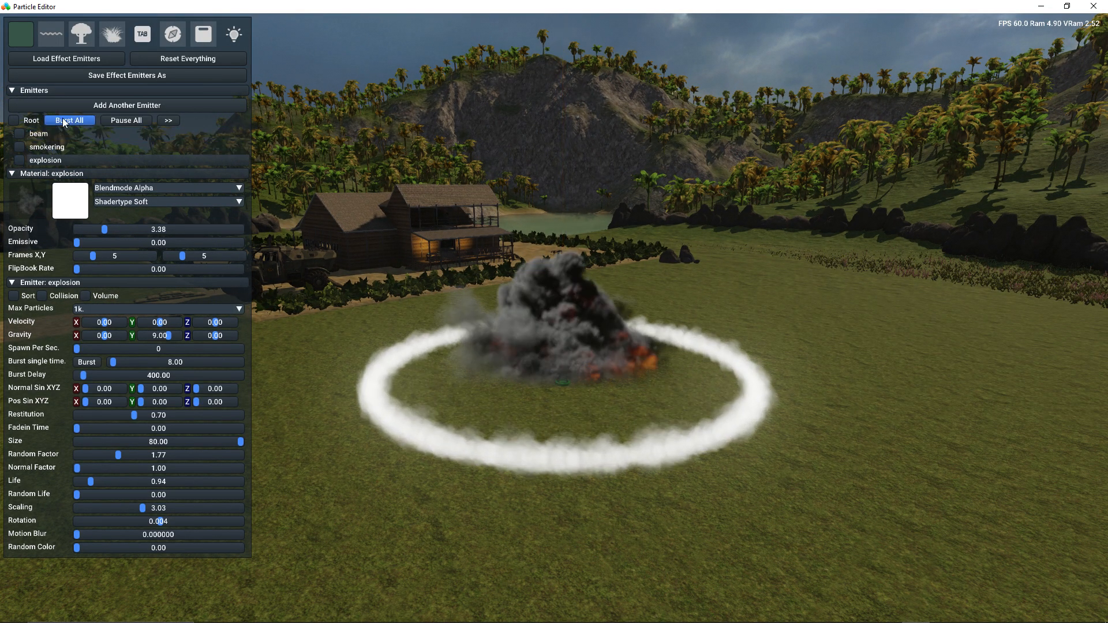
# - Set the explosion's size to 100 and fire bursts of all emitters to check the larger blast
pyautogui.click(63, 120)
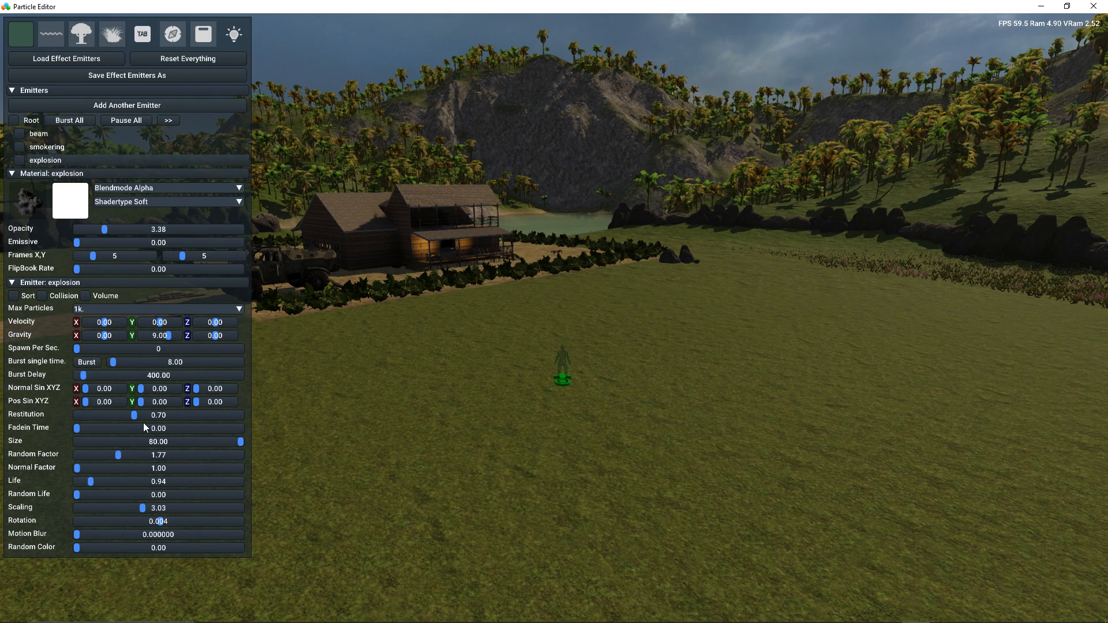
pyautogui.doubleClick(148, 437)
pyautogui.write('1000')
pyautogui.press('Return')
pyautogui.click(70, 119)
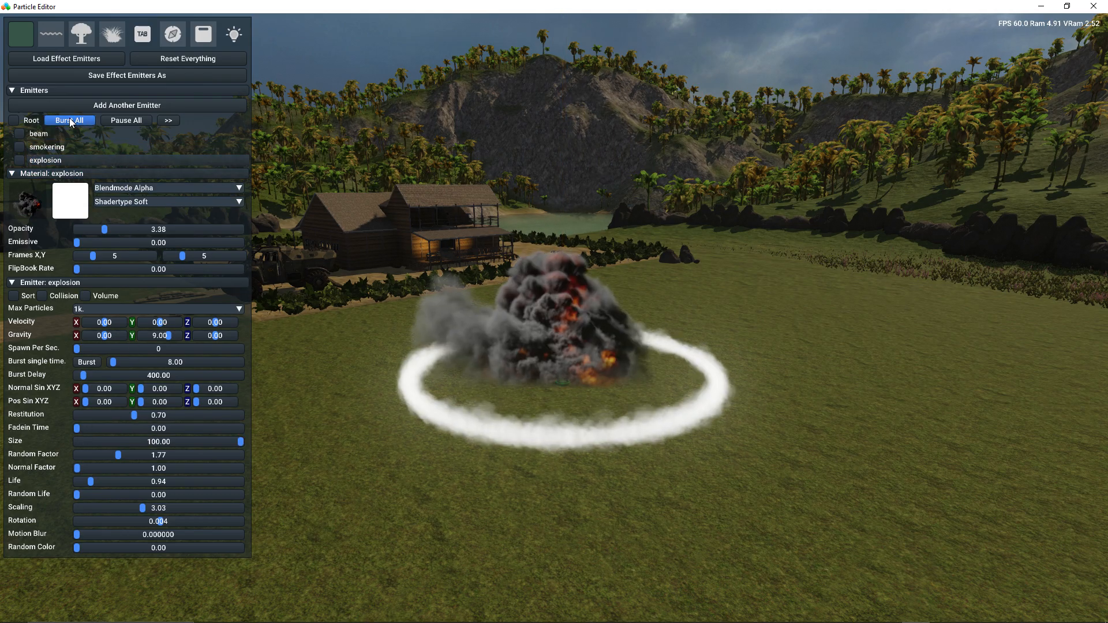
pyautogui.click(69, 119)
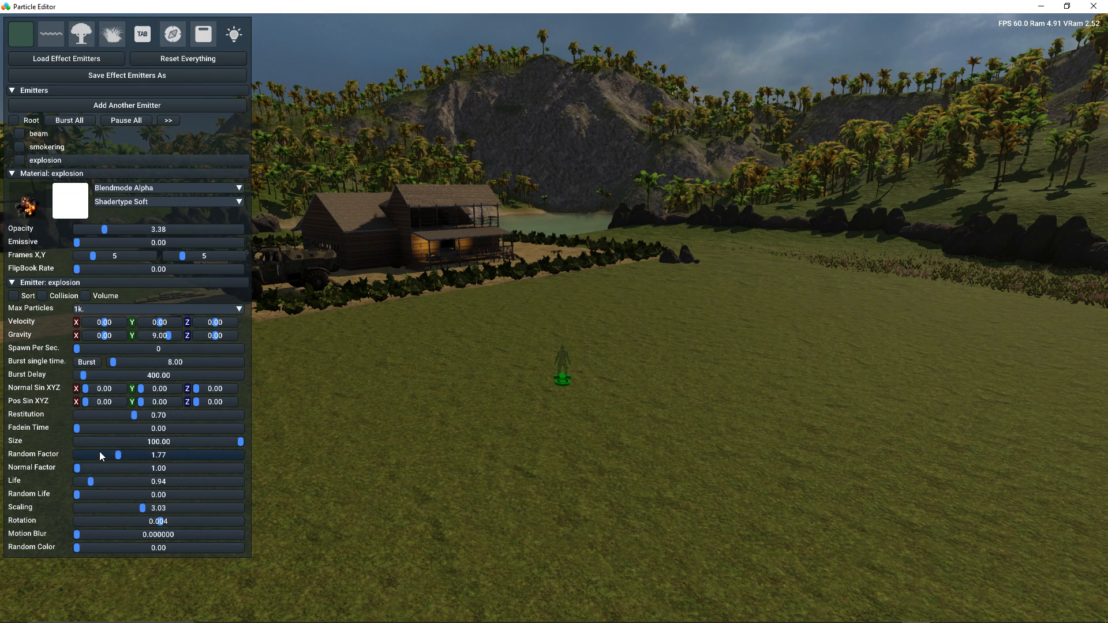
# - Raise the explosion's random factor to 2.96 and burst all emitters together to test it
pyautogui.click(145, 453)
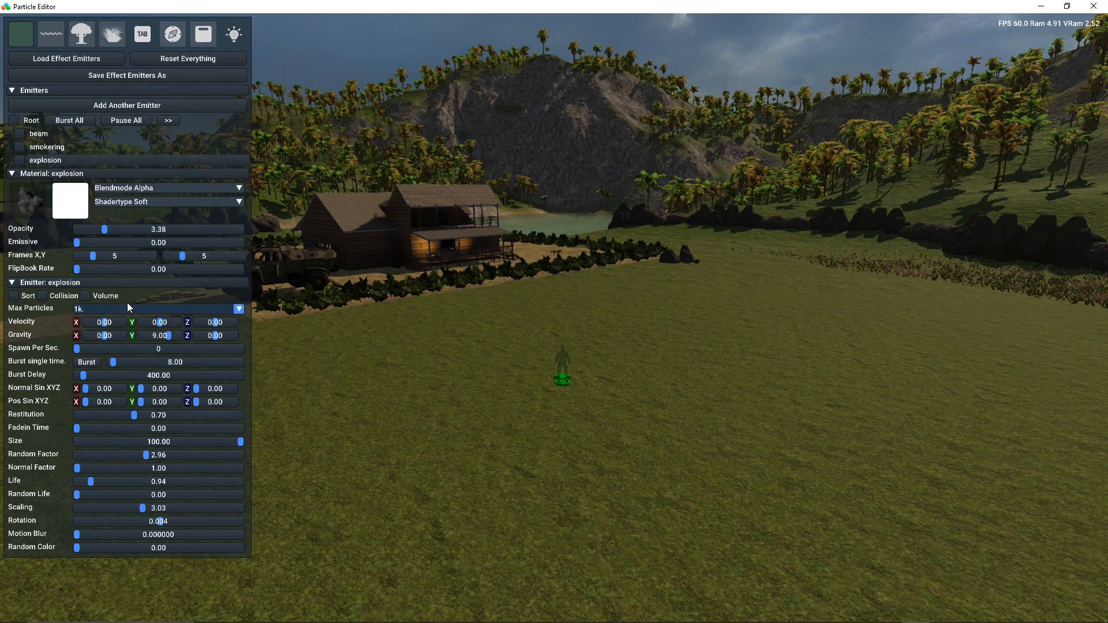
pyautogui.click(74, 123)
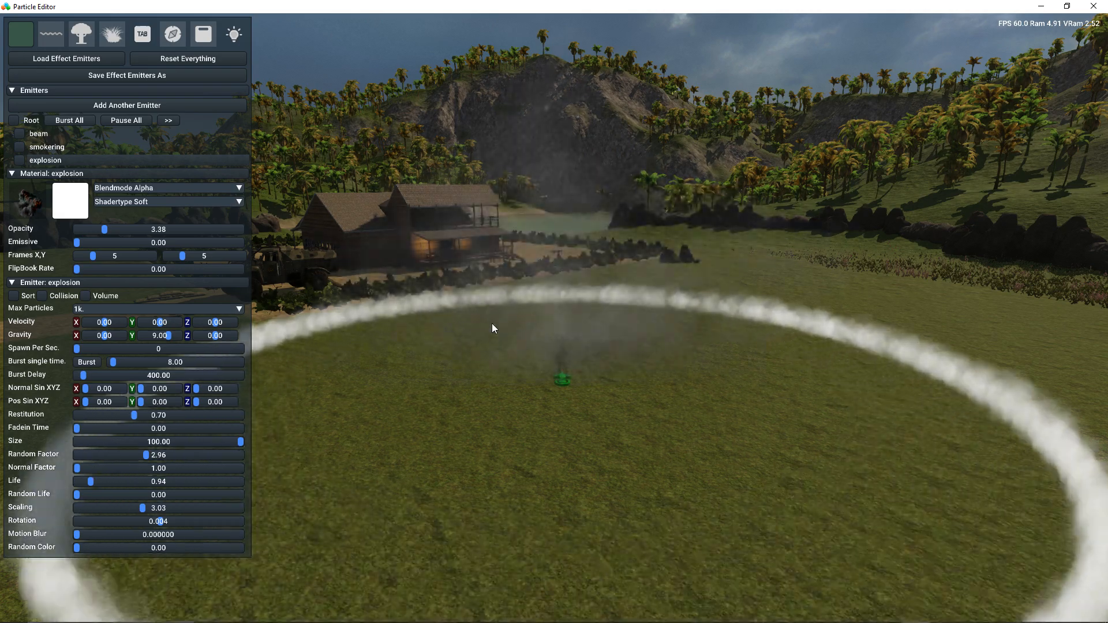
pyautogui.click(76, 122)
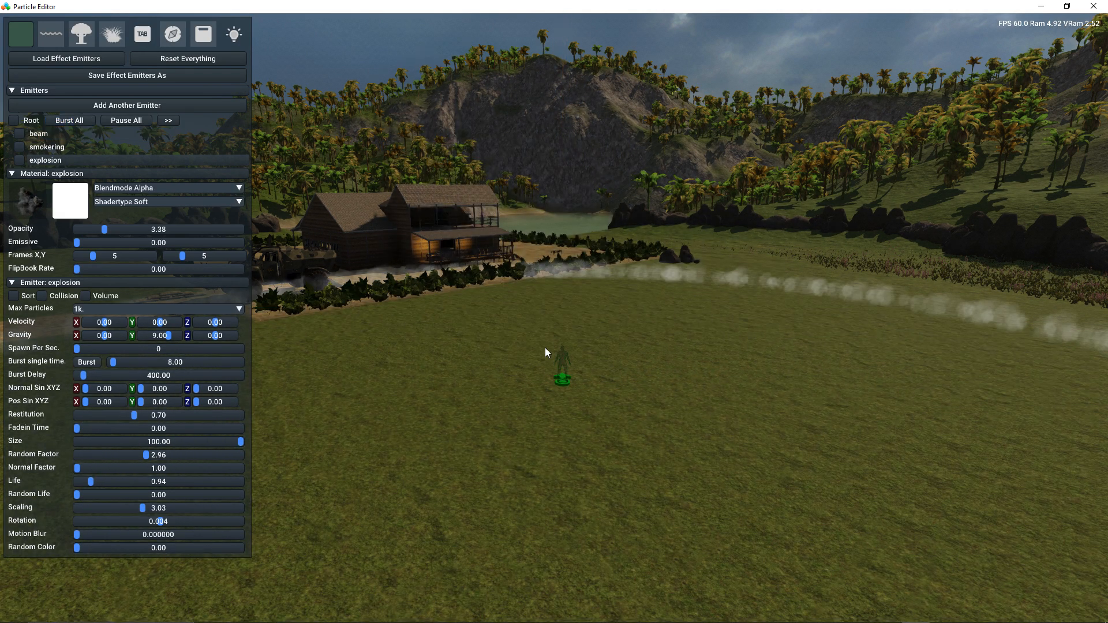
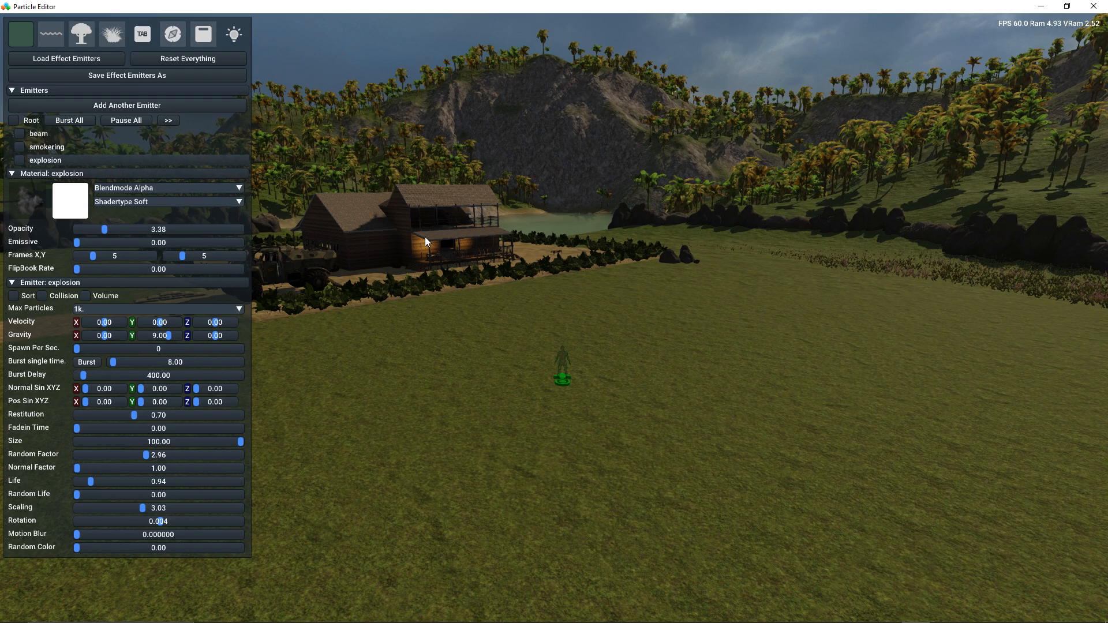
# - Add a new emitter named rocks, select it and raise it vertically above the ground
pyautogui.click(145, 106)
pyautogui.click(194, 128)
pyautogui.write('rocks')
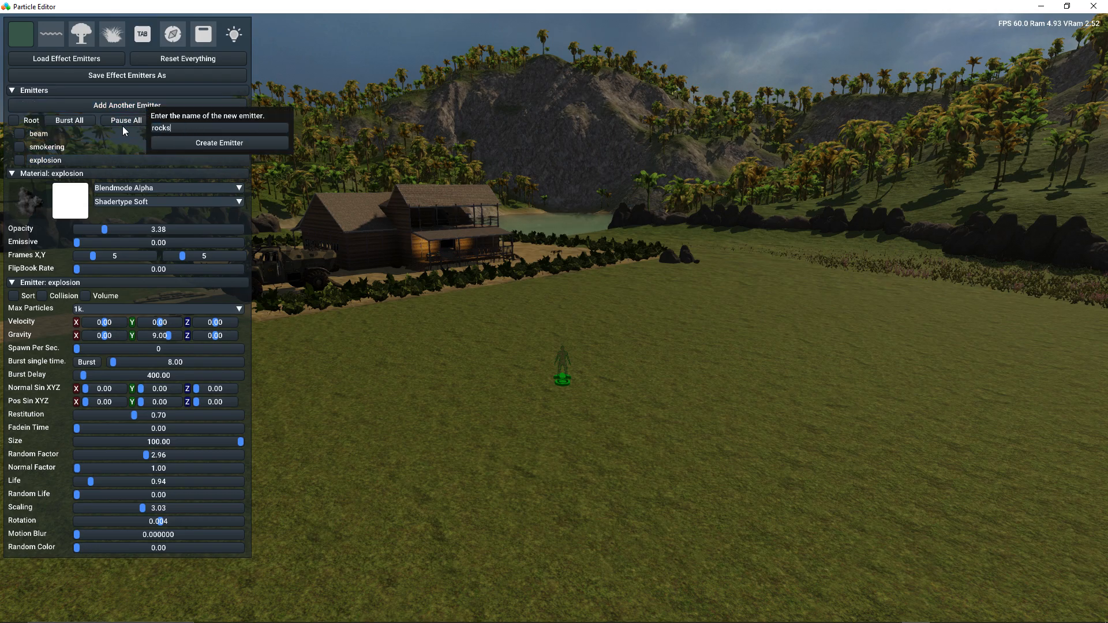
pyautogui.click(215, 142)
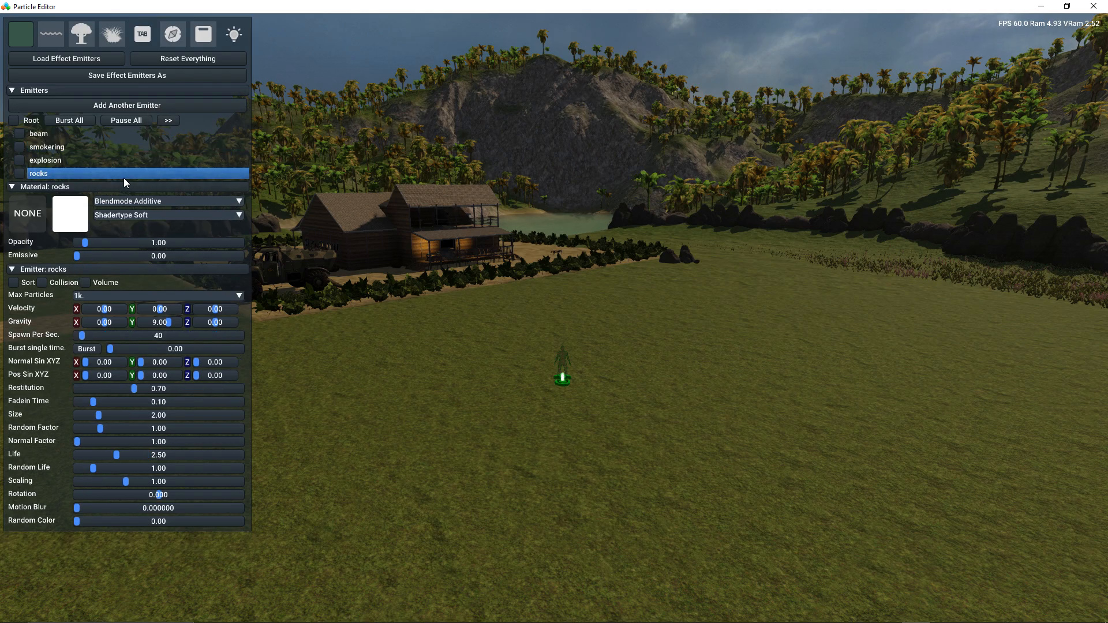
pyautogui.click(19, 173)
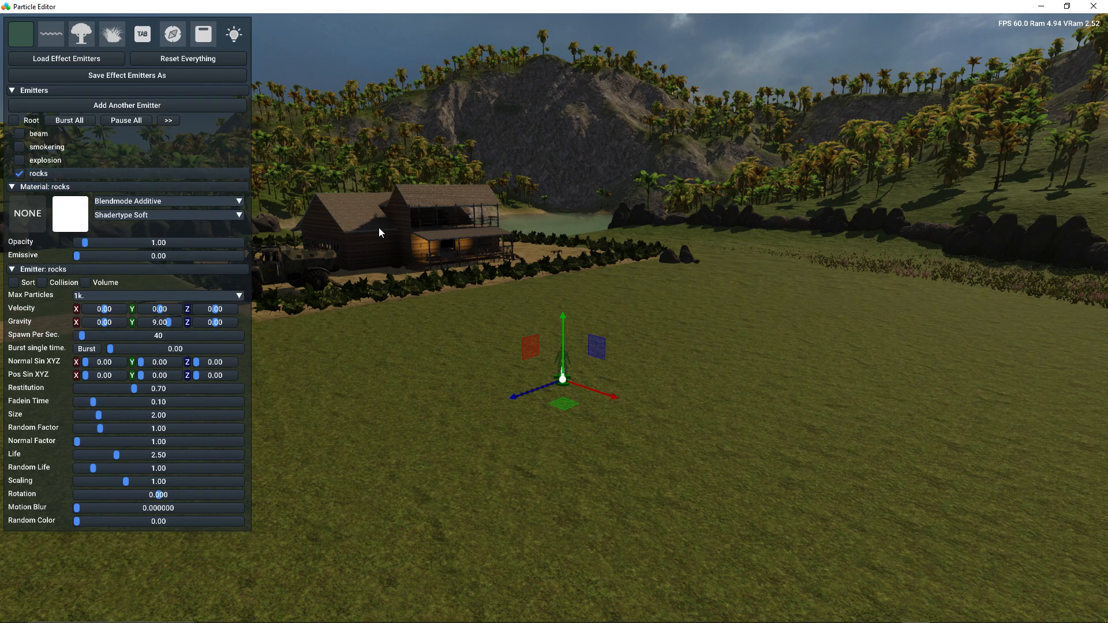
pyautogui.moveTo(562, 317); pyautogui.dragTo(564, 254)
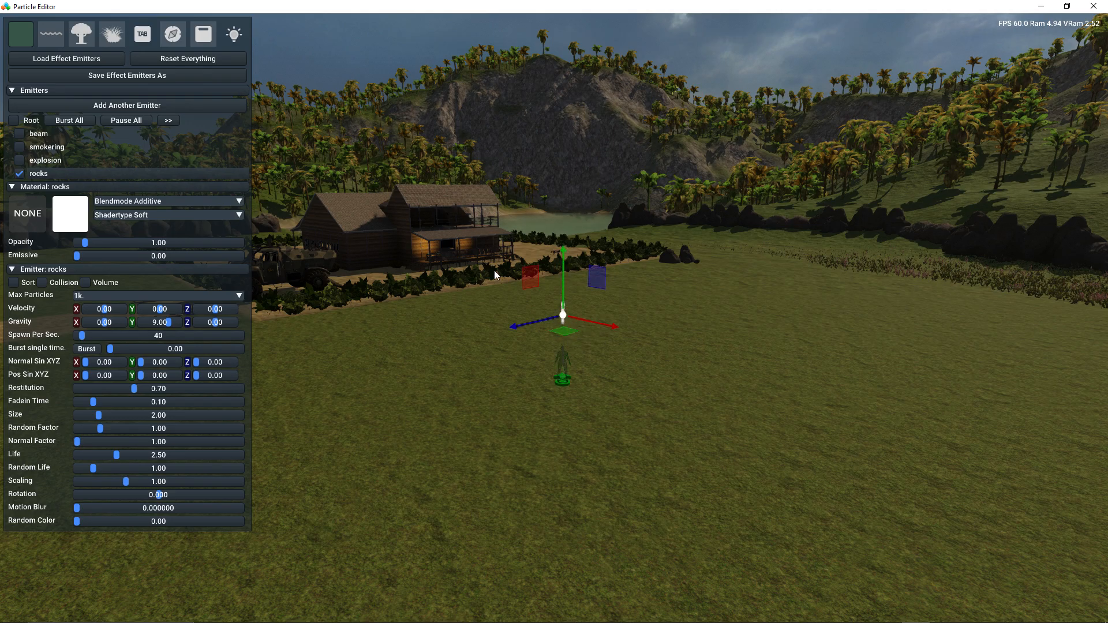
# - Set the rocks emitter's Y gravity to 0 and its normal factor to 500
pyautogui.doubleClick(161, 324)
pyautogui.write('0')
pyautogui.press('Return')
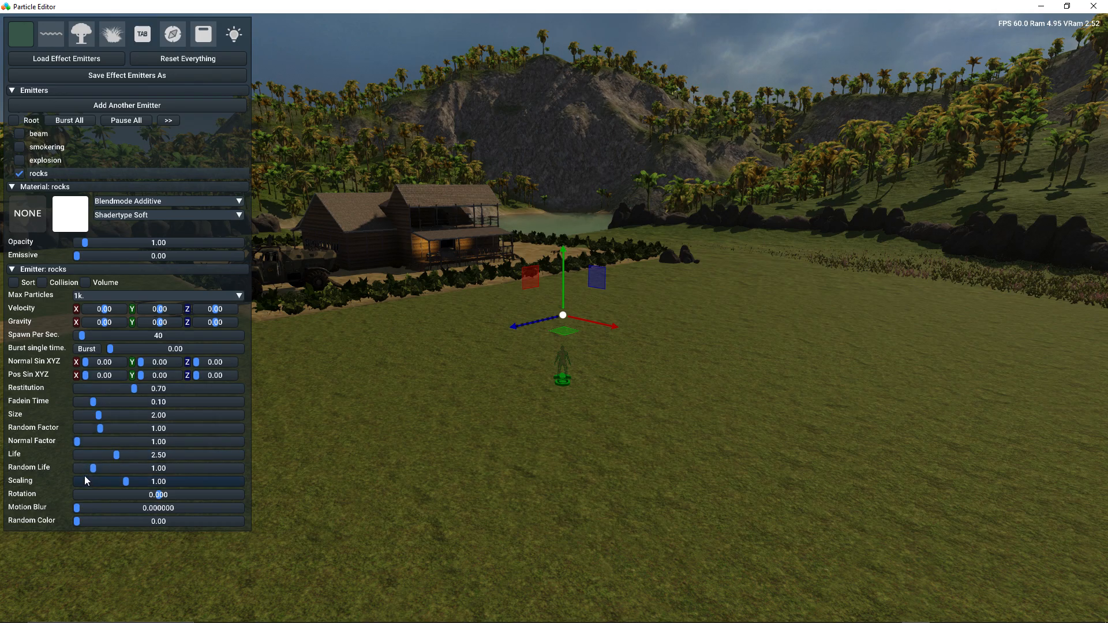
pyautogui.moveTo(77, 444); pyautogui.dragTo(271, 444)
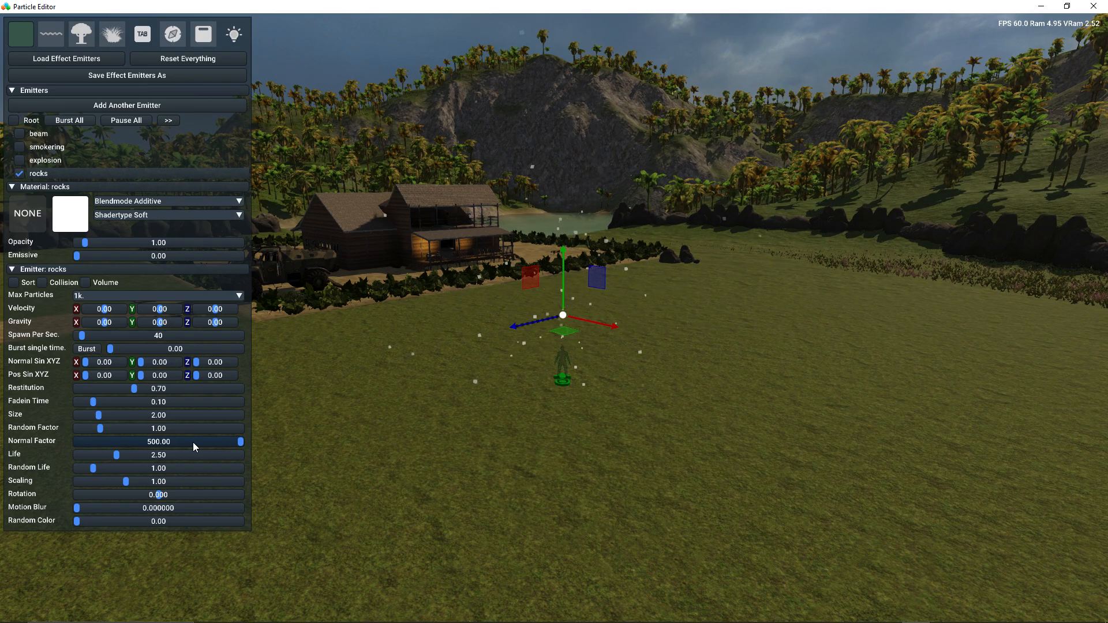
# - Set the rocks emitter's single burst amount to 200 and fire a test burst
pyautogui.doubleClick(143, 350)
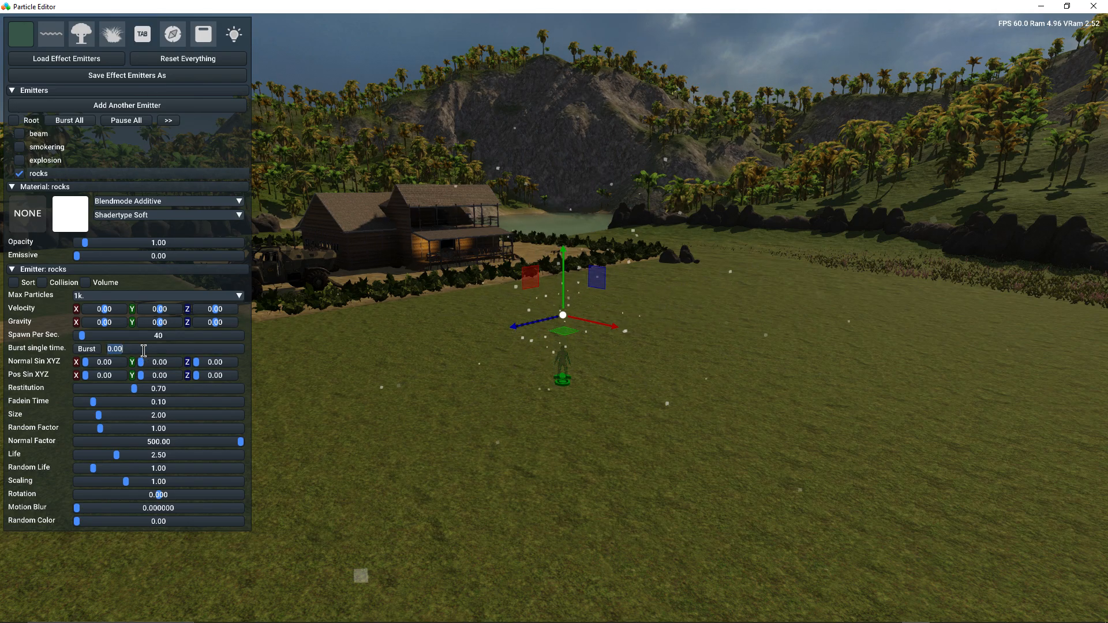
pyautogui.write('200')
pyautogui.press('Return')
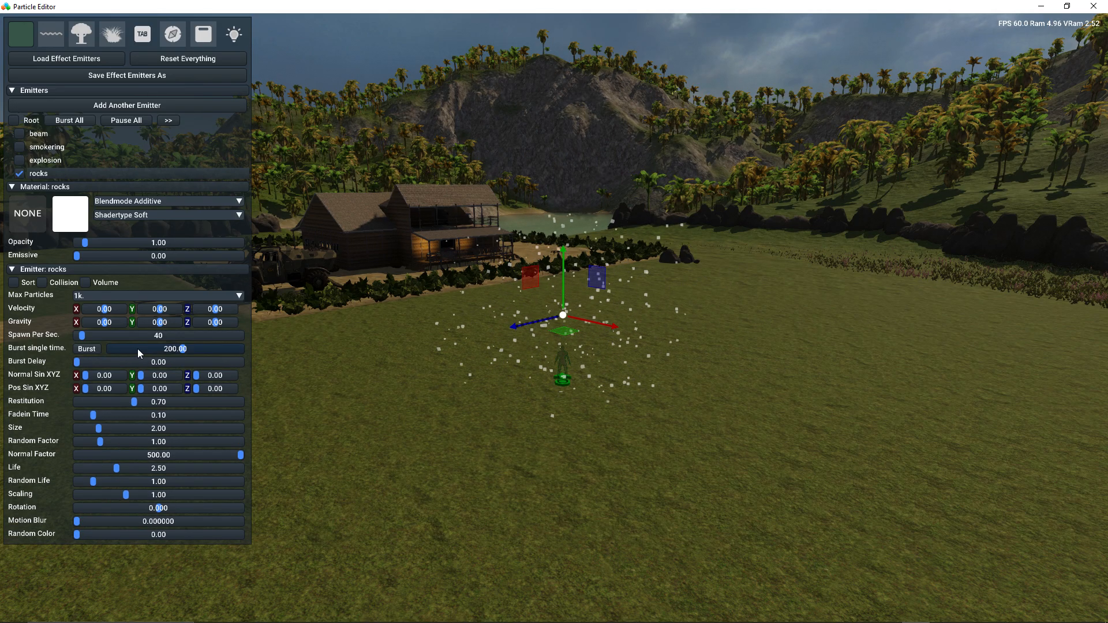
pyautogui.click(88, 349)
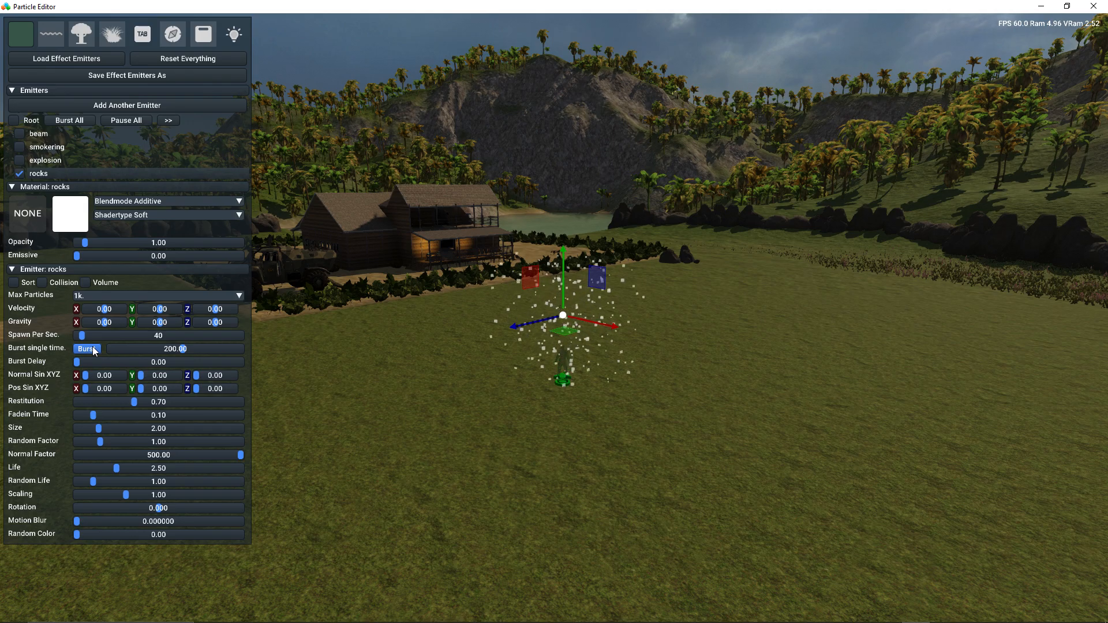
# - Reduce the rocks emitter's spawn rate to 0 per second and fire several test bursts
pyautogui.moveTo(82, 336); pyautogui.dragTo(5, 345)
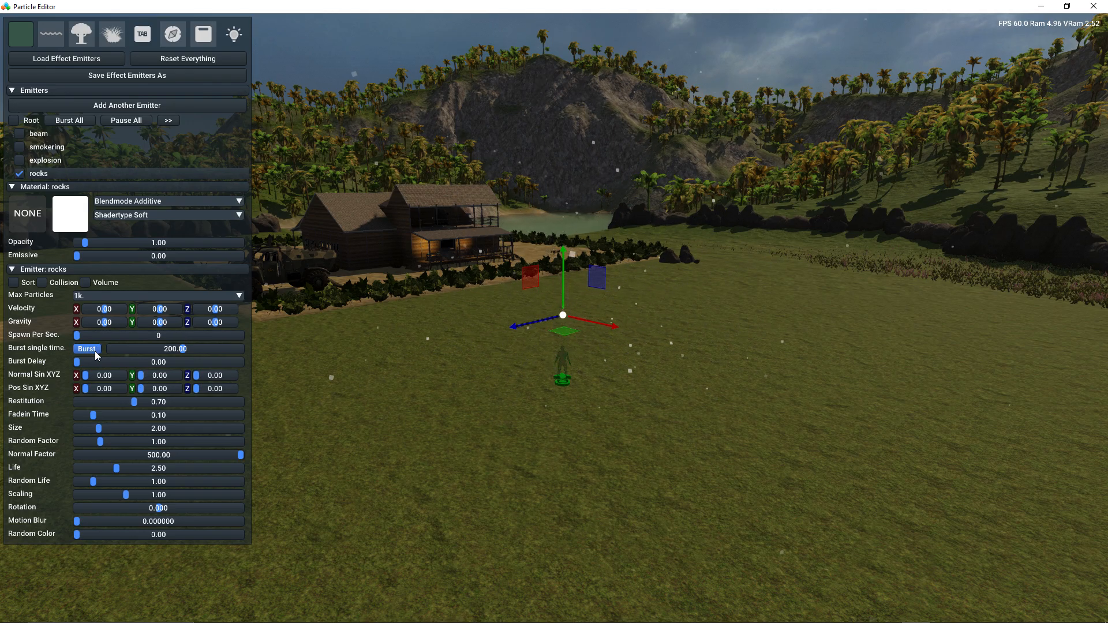
pyautogui.click(90, 349)
pyautogui.click(87, 350)
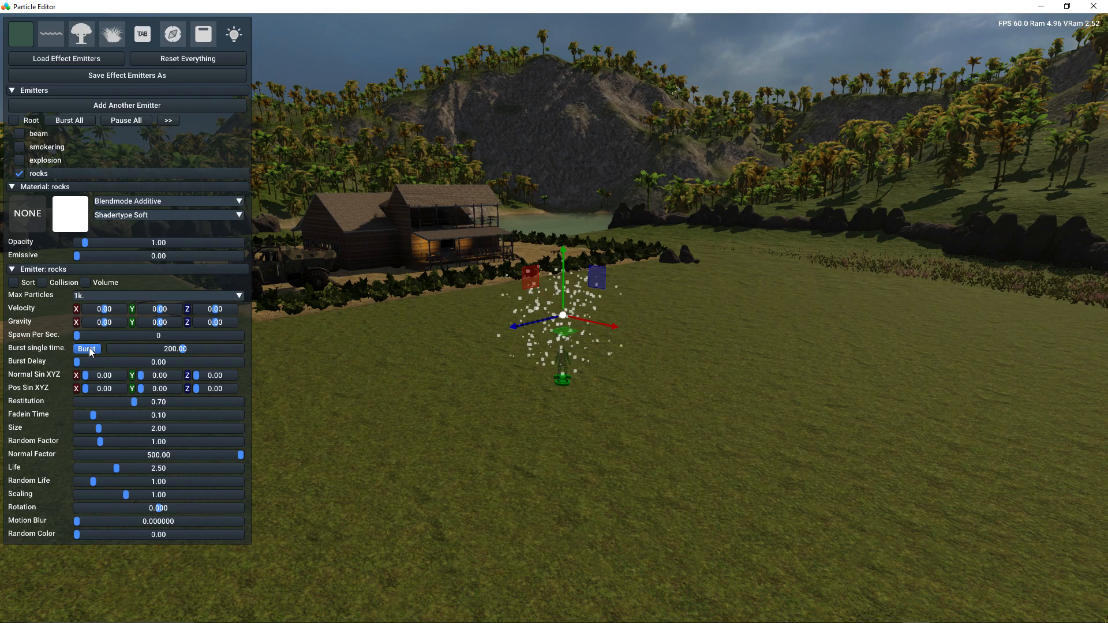
pyautogui.click(90, 350)
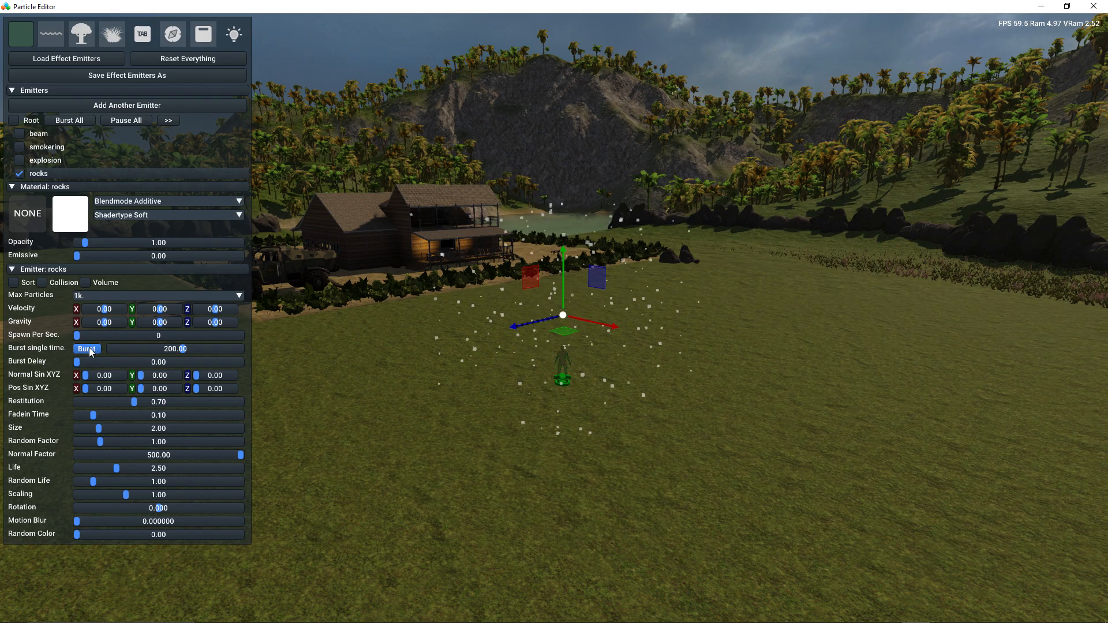
# - Open the rocks emitter's normal factor value for editing
pyautogui.doubleClick(148, 458)
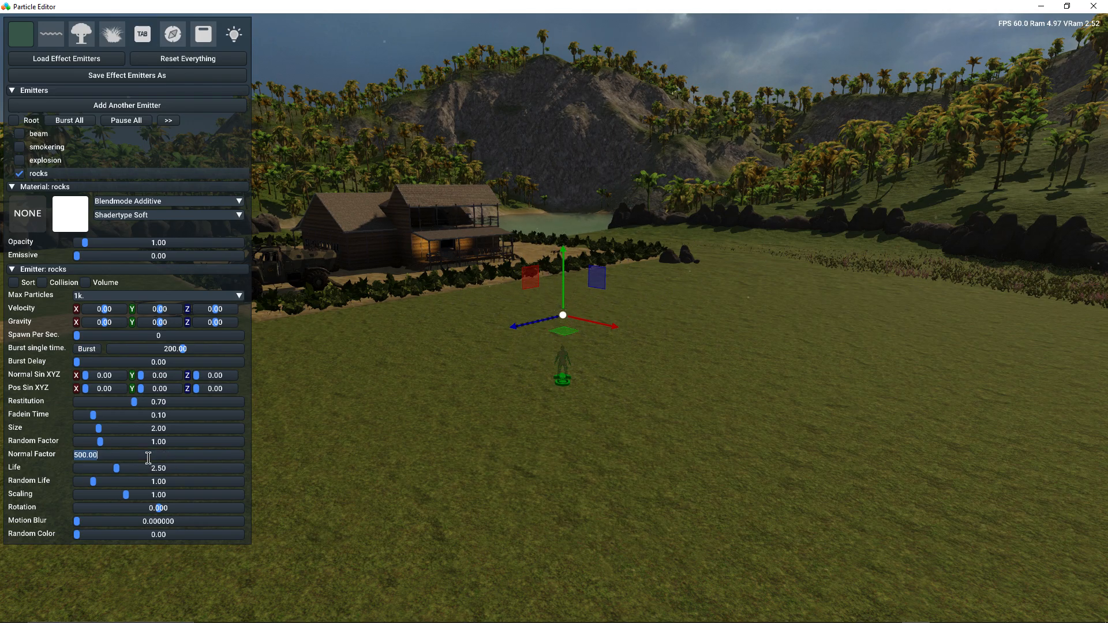
# - Try a normal factor of 800 and a random factor of about 2.76 on the rocks emitter, then test its burst
pyautogui.write('8')
pyautogui.press('Return')
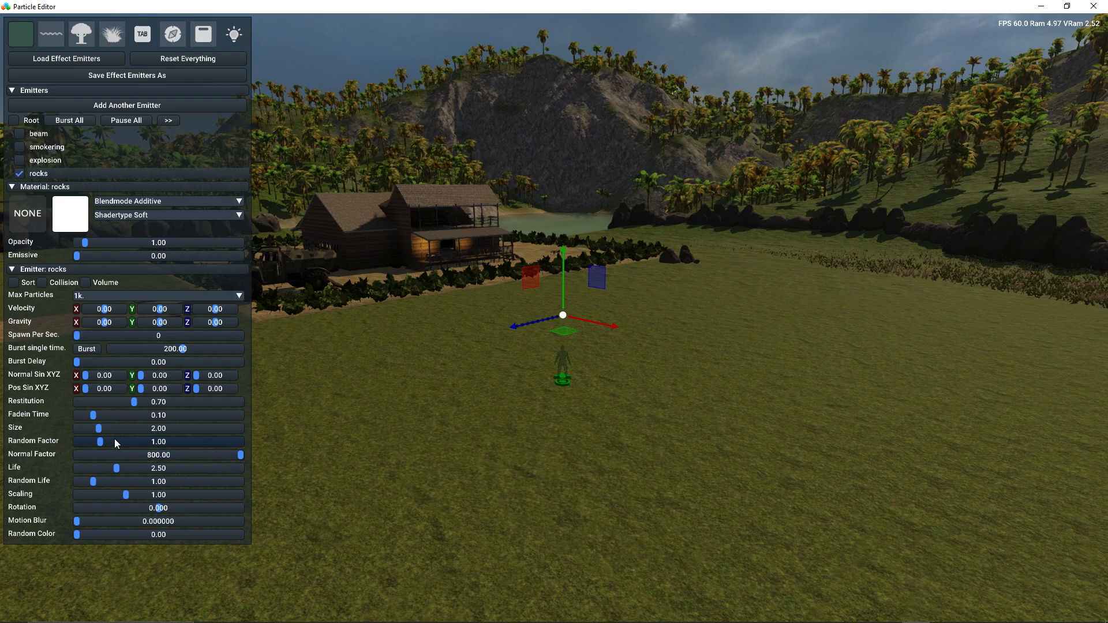
pyautogui.moveTo(118, 440); pyautogui.dragTo(142, 441)
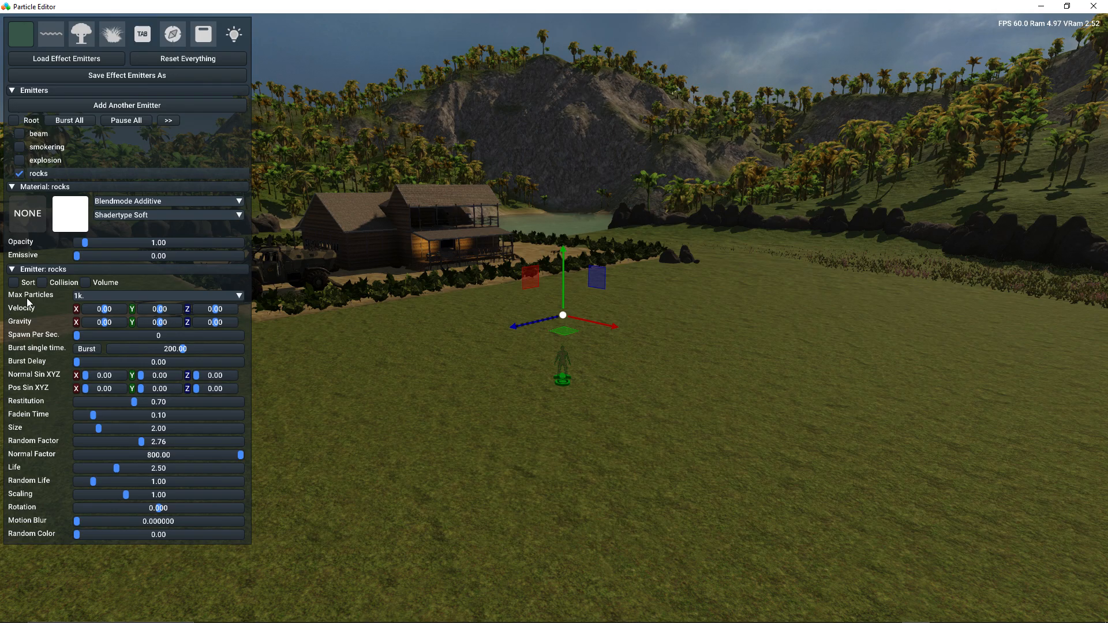
pyautogui.click(87, 348)
pyautogui.click(87, 349)
# - Try a normal factor of 700 on the rocks emitter and fire a test burst
pyautogui.keyDown('ctrl'); pyautogui.click(160, 453); pyautogui.keyUp('ctrl')
pyautogui.write('700')
pyautogui.press('Return')
pyautogui.click(87, 348)
# - Set the rocks emitter's normal factor to 500 and fire several test bursts
pyautogui.doubleClick(180, 454)
pyautogui.write('50')
pyautogui.press('Return')
pyautogui.click(85, 348)
pyautogui.click(85, 348)
pyautogui.click(85, 350)
# - Assign the light brown rock texture from the alpha blending textures to the rocks material
pyautogui.click(27, 210)
pyautogui.click(124, 220)
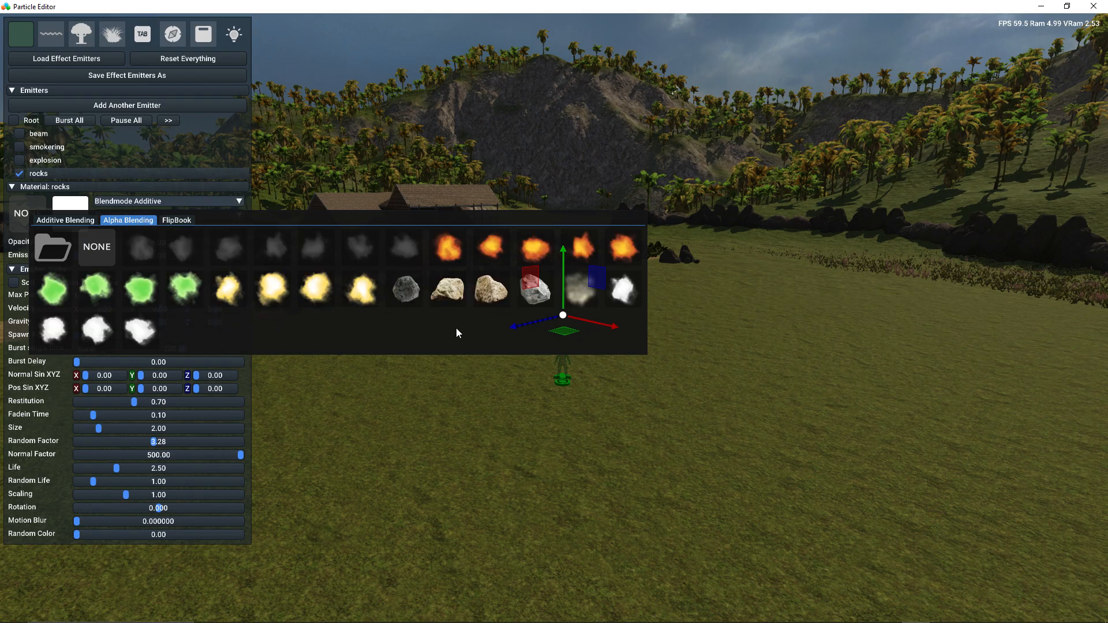
pyautogui.click(488, 285)
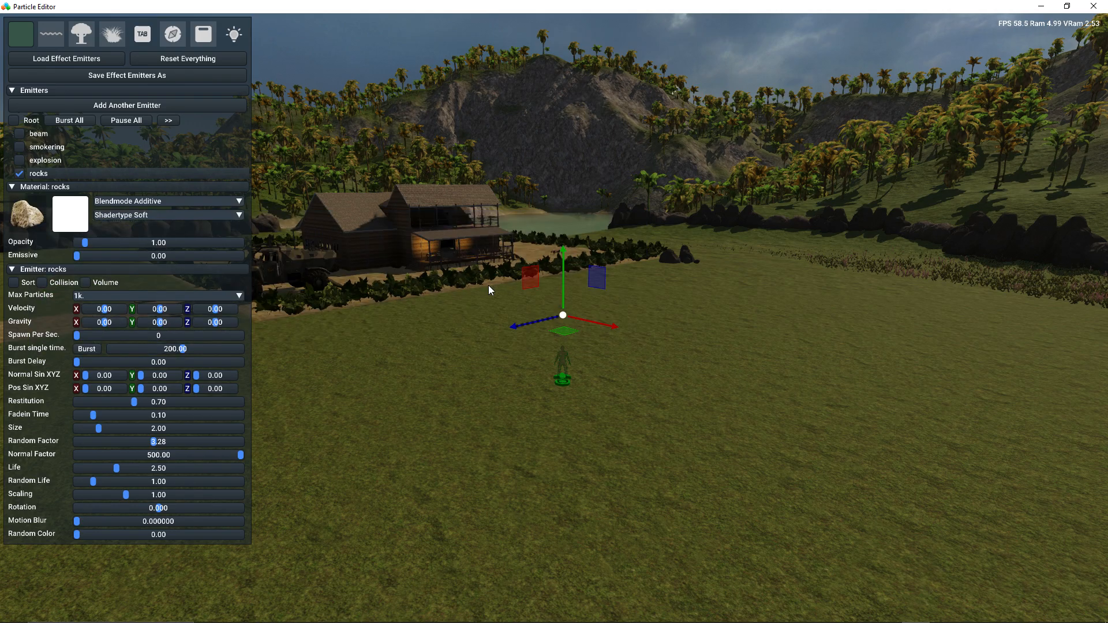
# - Change the rocks material's blend mode to Alpha and test the burst
pyautogui.click(159, 202)
pyautogui.click(152, 228)
pyautogui.click(86, 349)
pyautogui.click(87, 349)
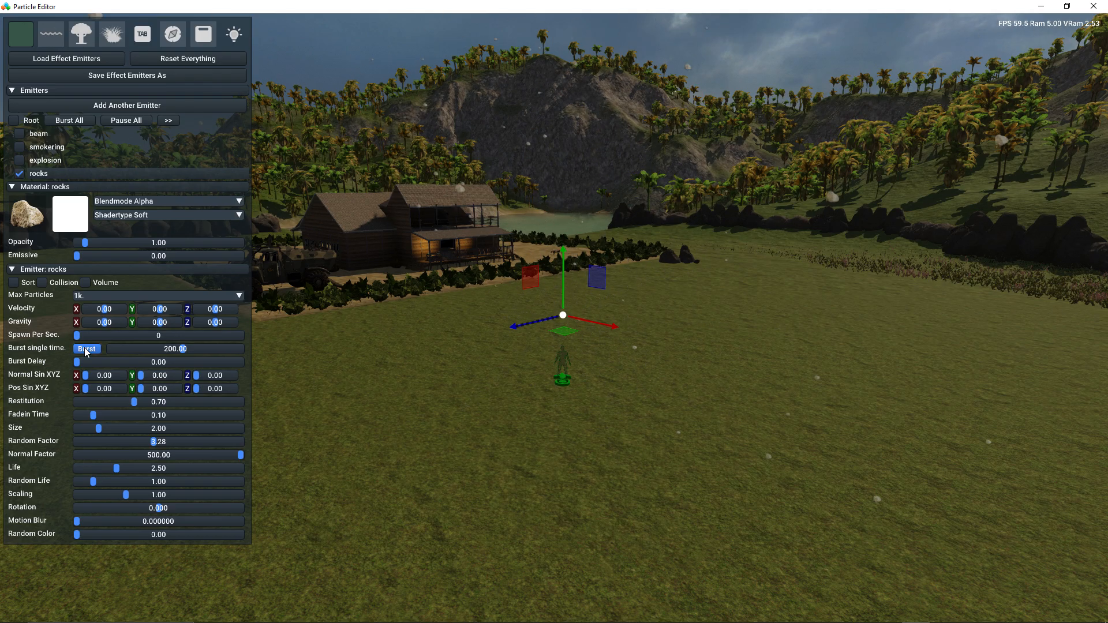
# - Increase the rocks emitter's particle size to about 5.92 and preview it with repeated bursts
pyautogui.click(141, 428)
pyautogui.click(90, 350)
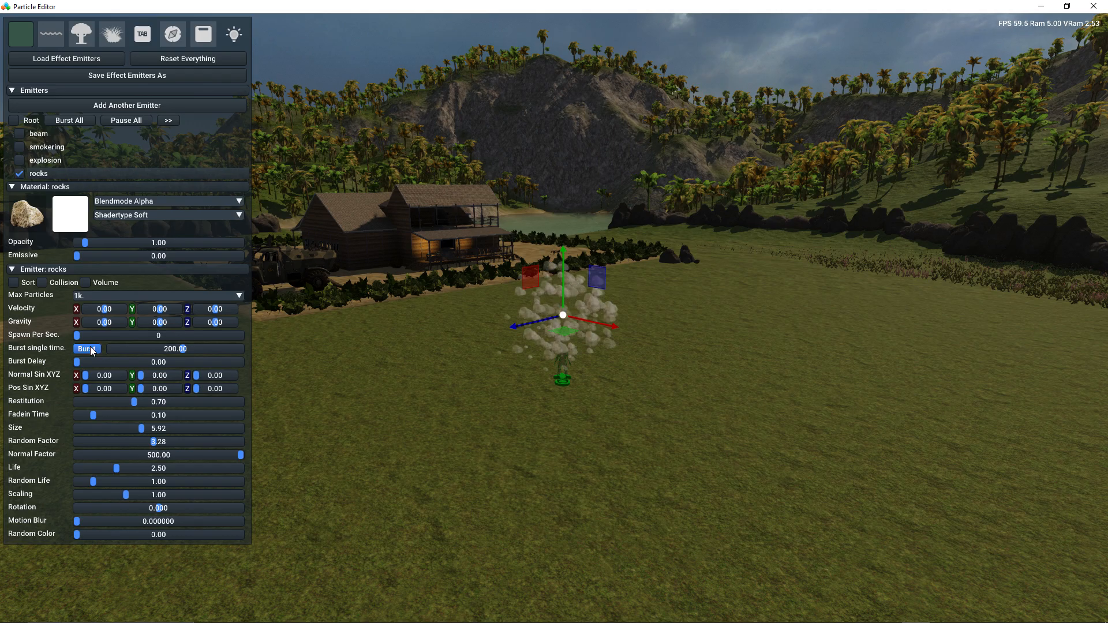
pyautogui.click(91, 350)
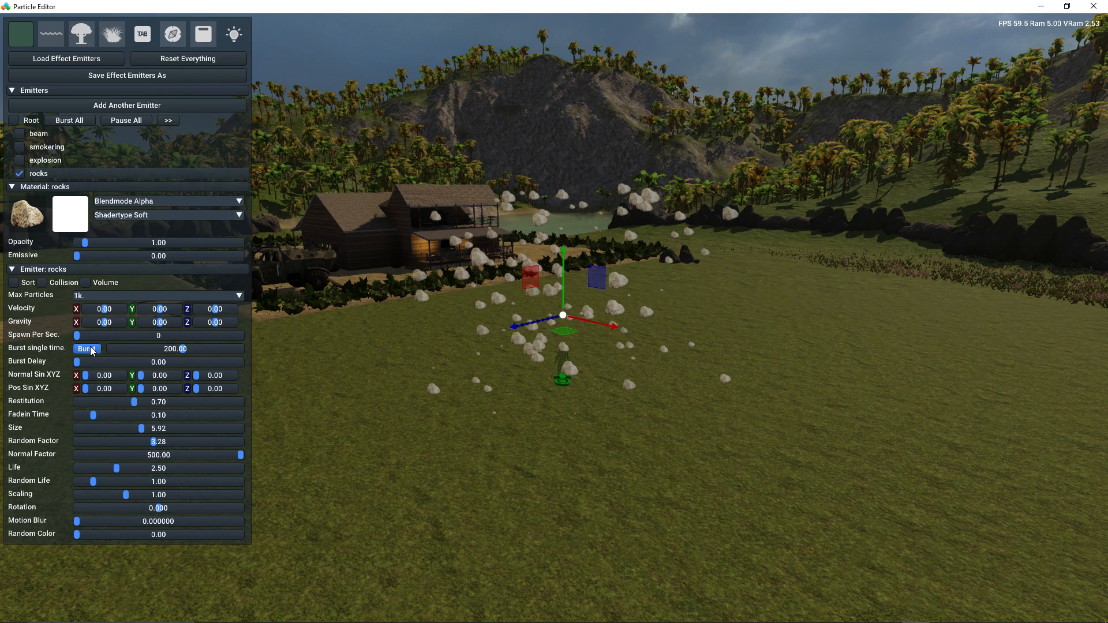
pyautogui.click(91, 350)
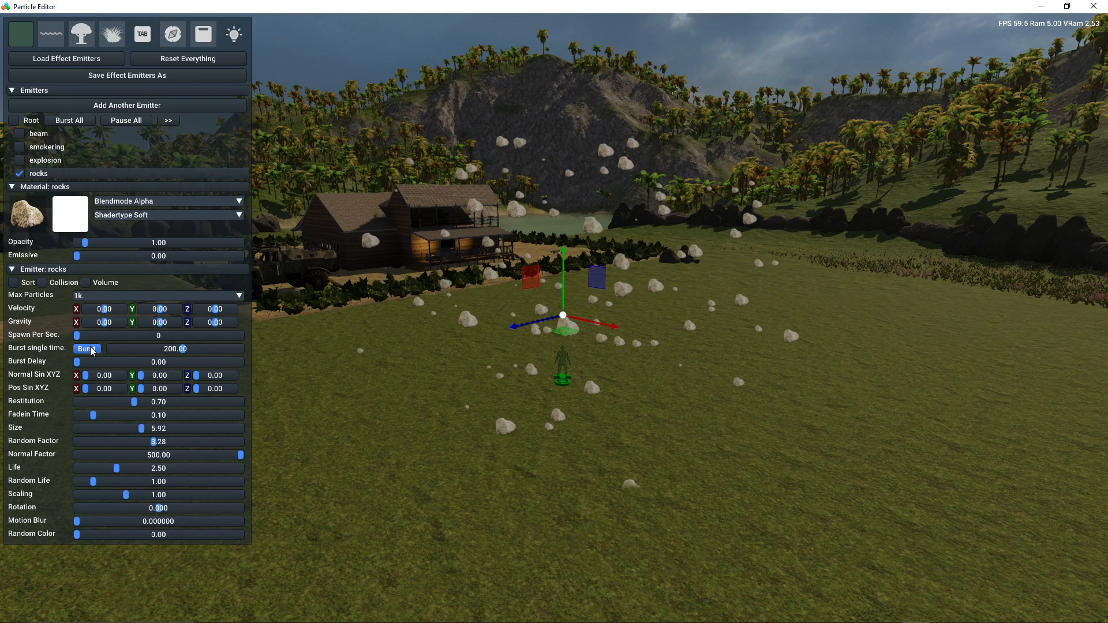
pyautogui.click(90, 350)
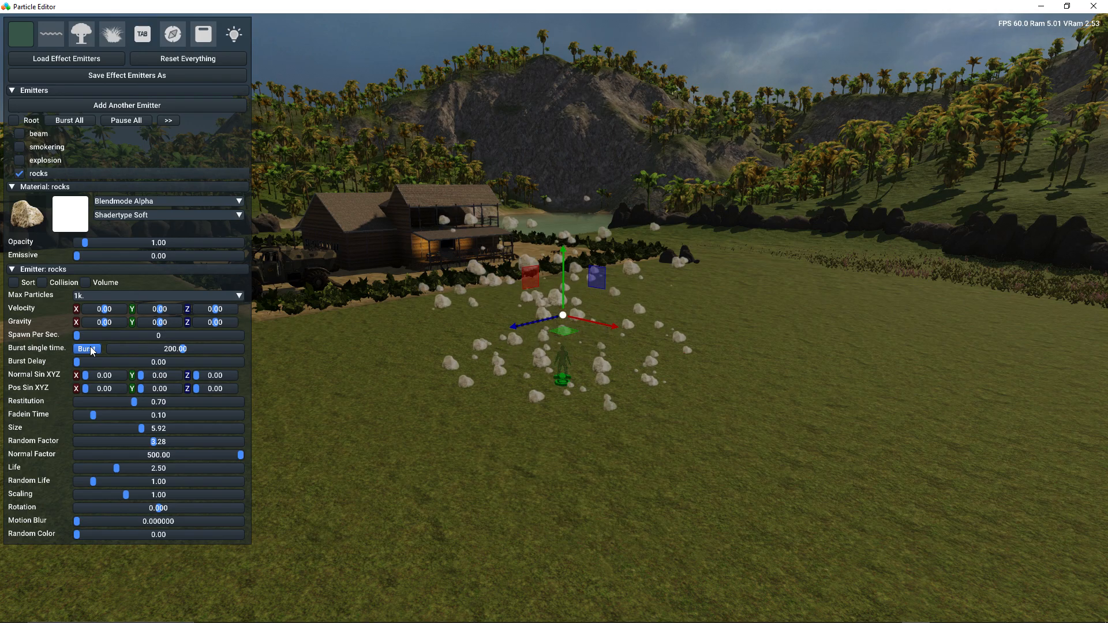
pyautogui.click(91, 350)
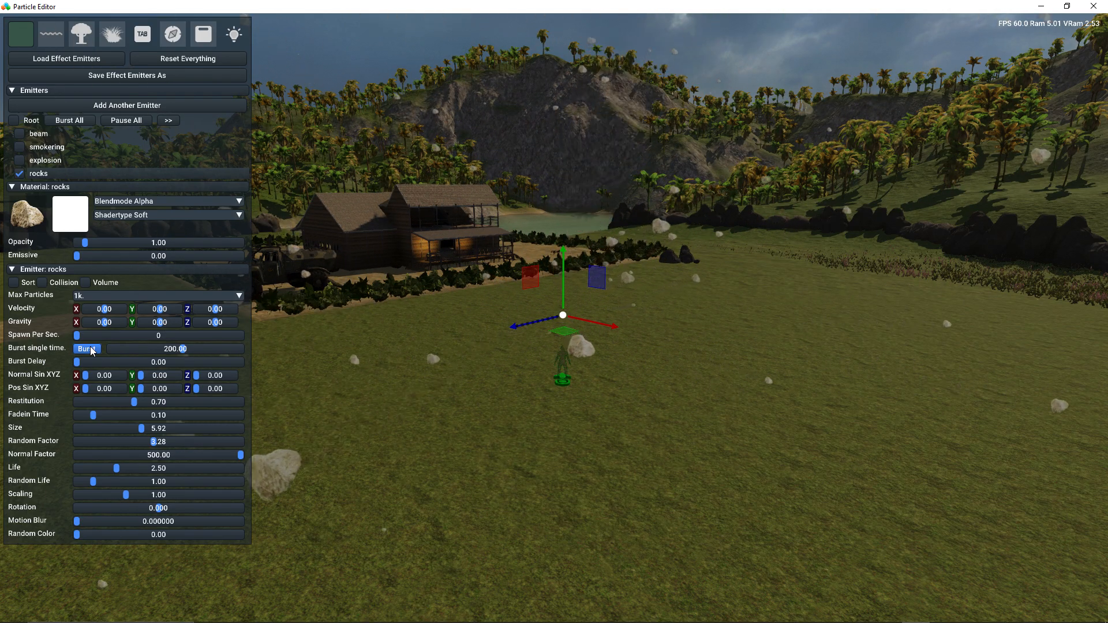
pyautogui.click(90, 349)
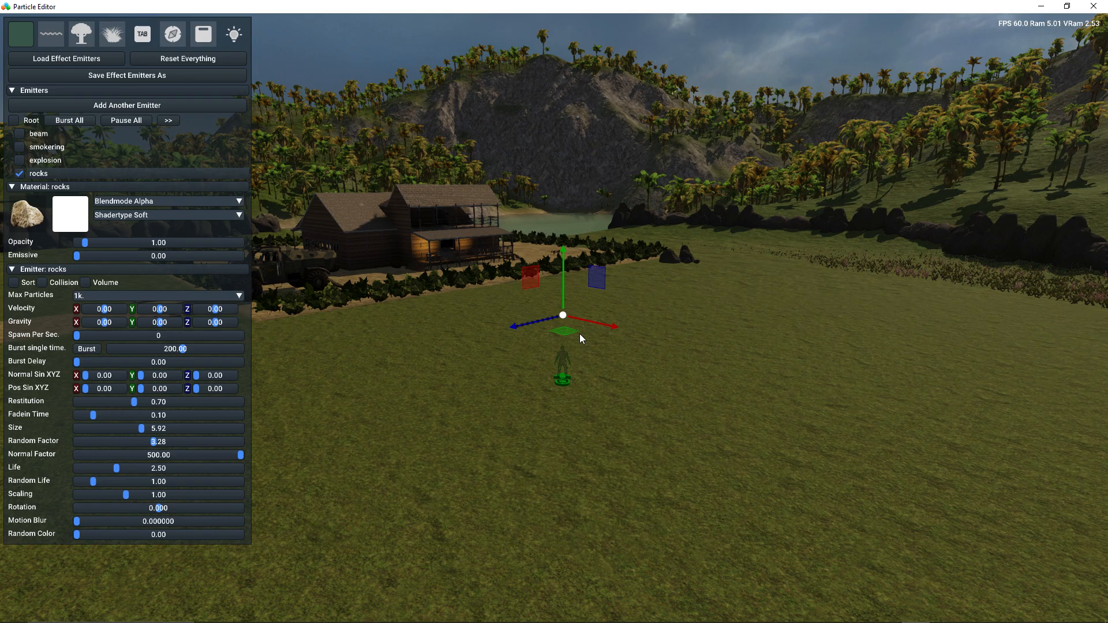
# - Raise the rocks material's opacity to about 2.18 and check it with repeated bursts
pyautogui.moveTo(84, 243); pyautogui.dragTo(97, 245)
pyautogui.click(85, 349)
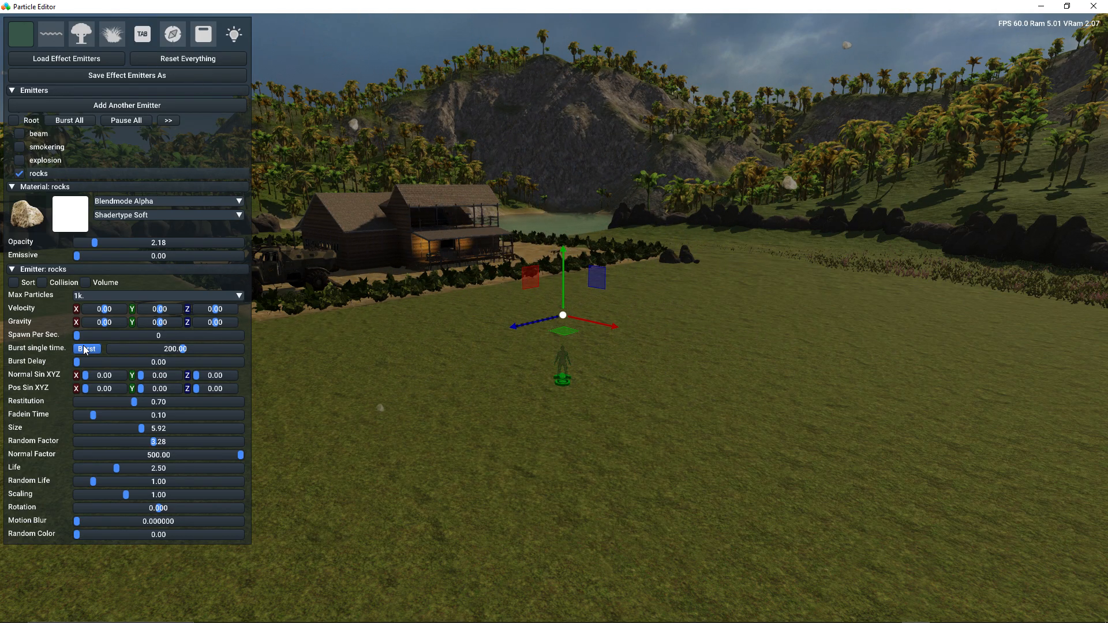
pyautogui.click(85, 349)
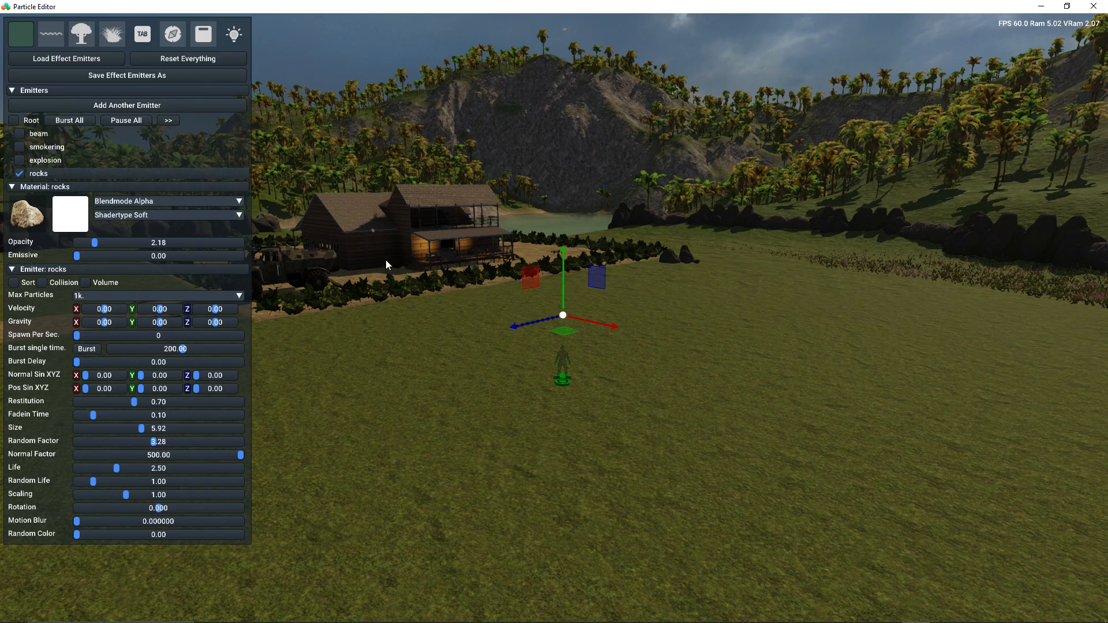
pyautogui.click(85, 349)
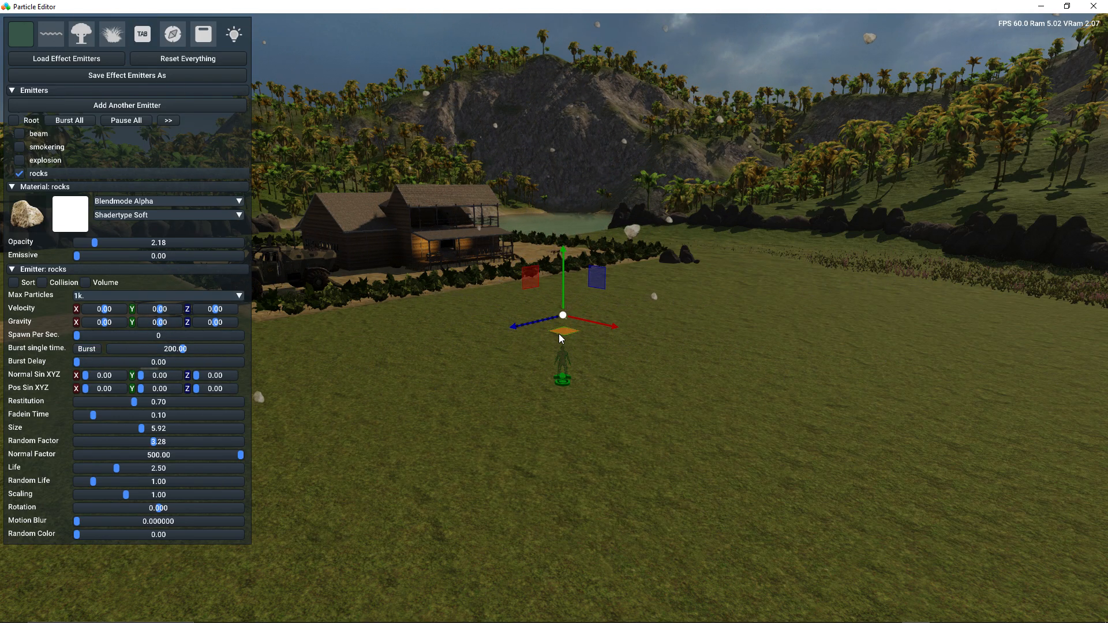
pyautogui.click(87, 349)
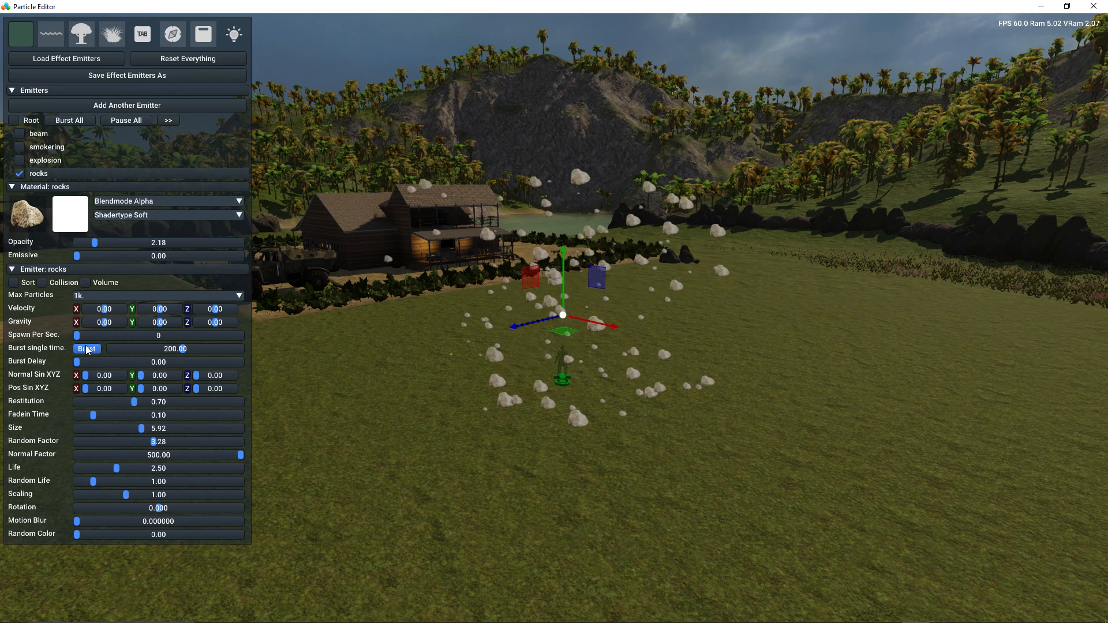
pyautogui.click(87, 349)
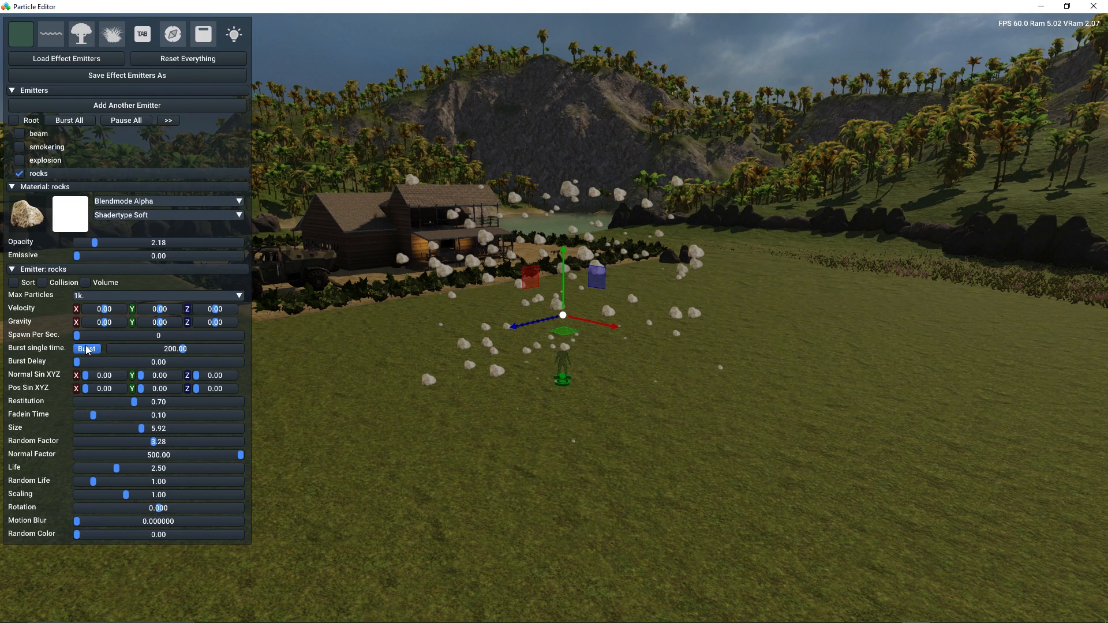
pyautogui.click(86, 349)
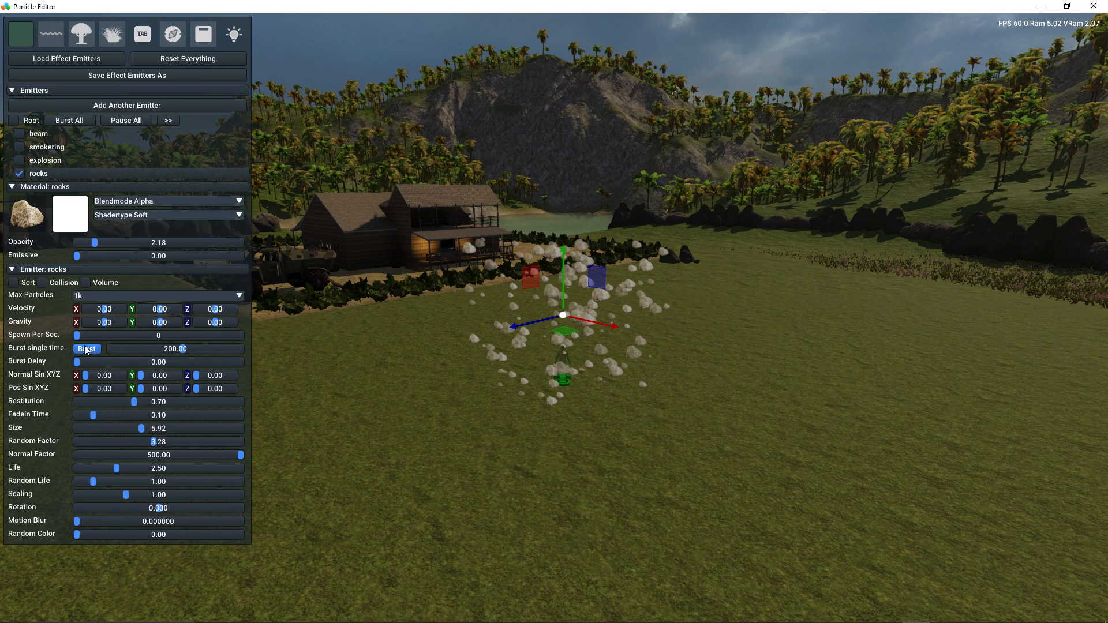
# - Set the rocks emitter's single burst amount to 300 particles and fire a test burst
pyautogui.doubleClick(155, 349)
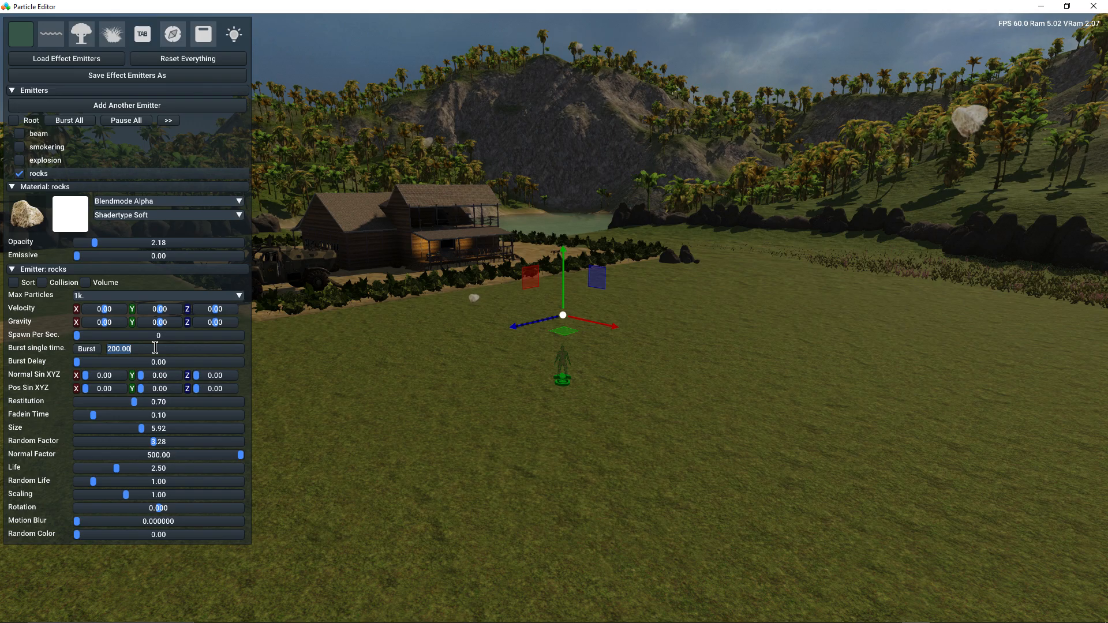
pyautogui.write('3000')
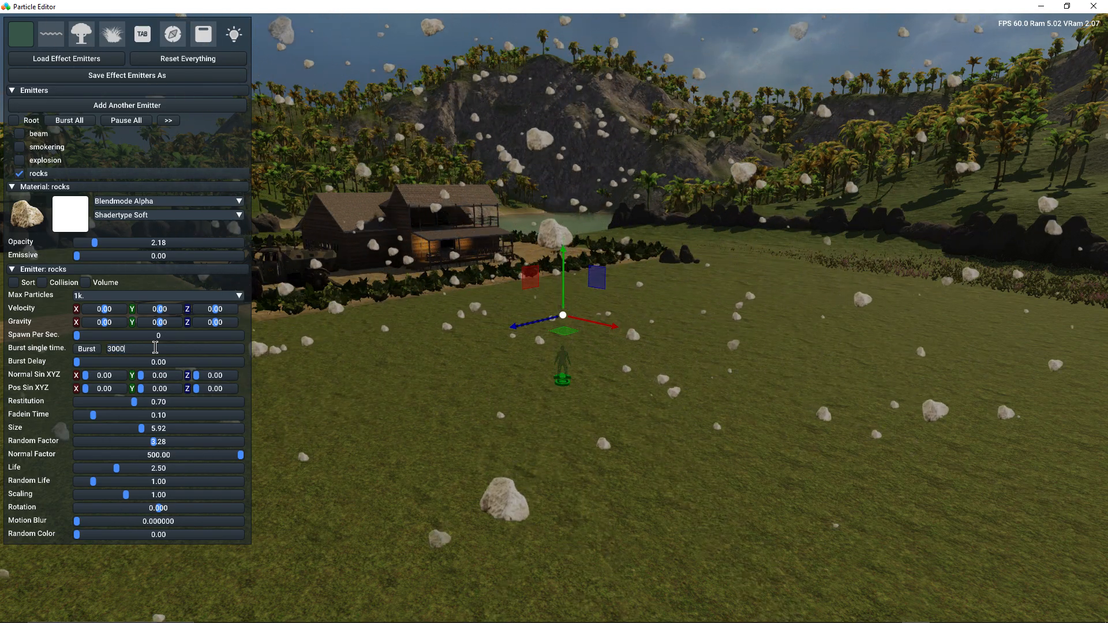
pyautogui.press('Return')
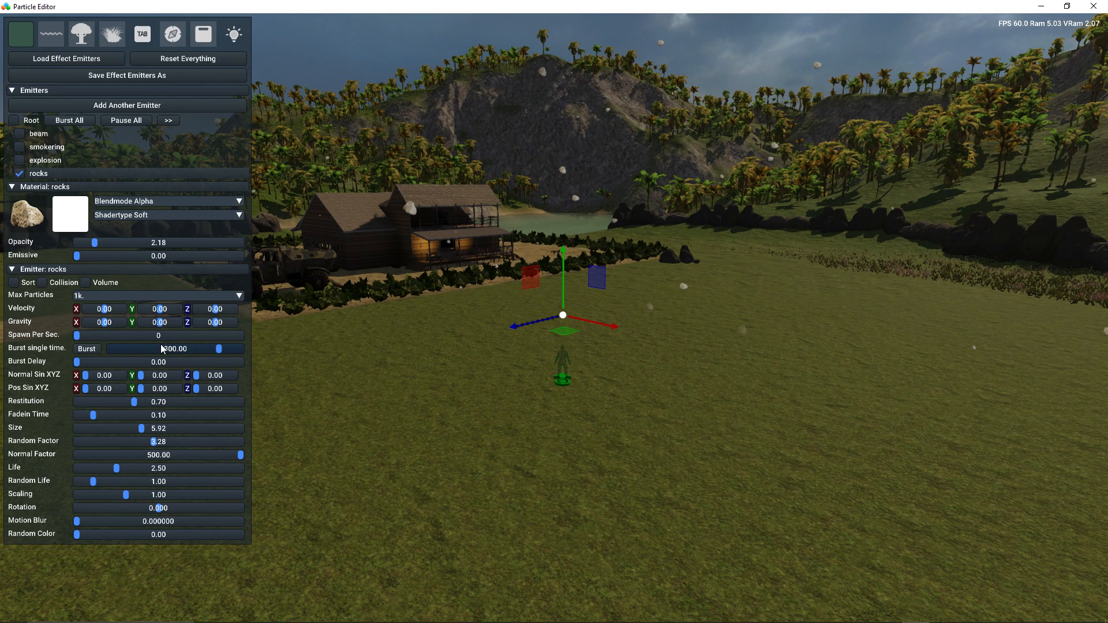
pyautogui.click(86, 350)
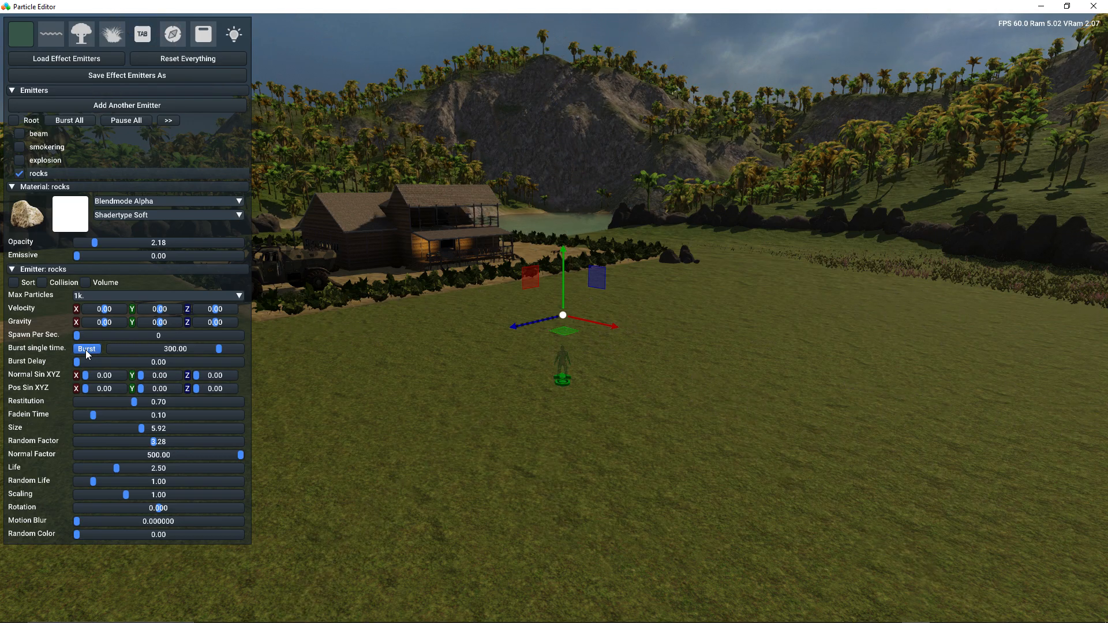
# - Burst all emitters together, pause the simulation, and advance it frame by frame to examine the combined explosion
pyautogui.click(75, 120)
pyautogui.click(128, 121)
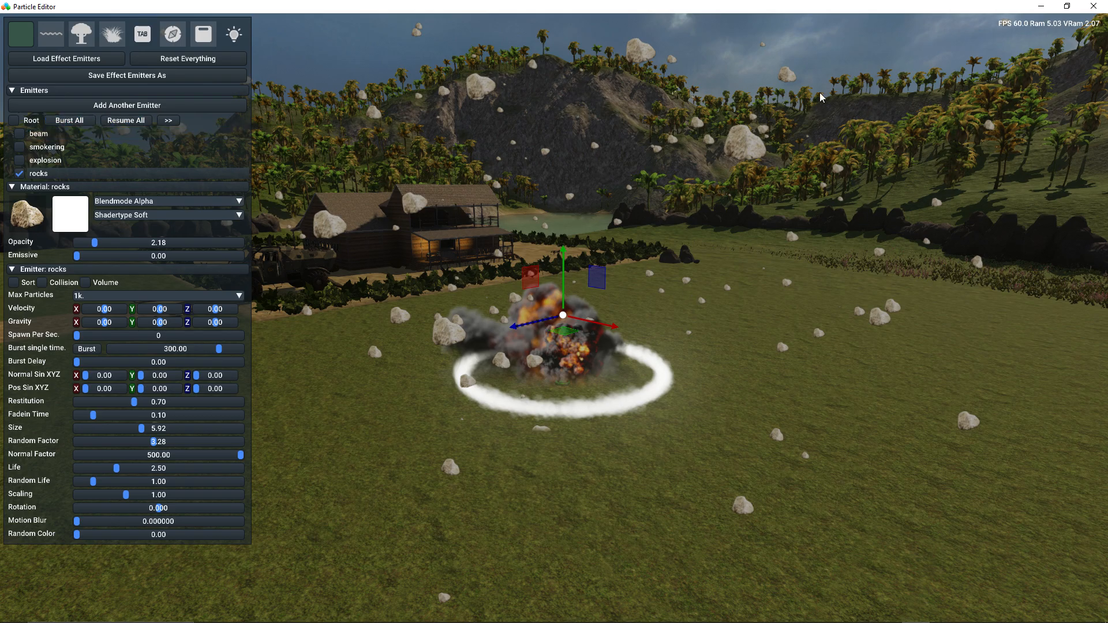
pyautogui.click(171, 120)
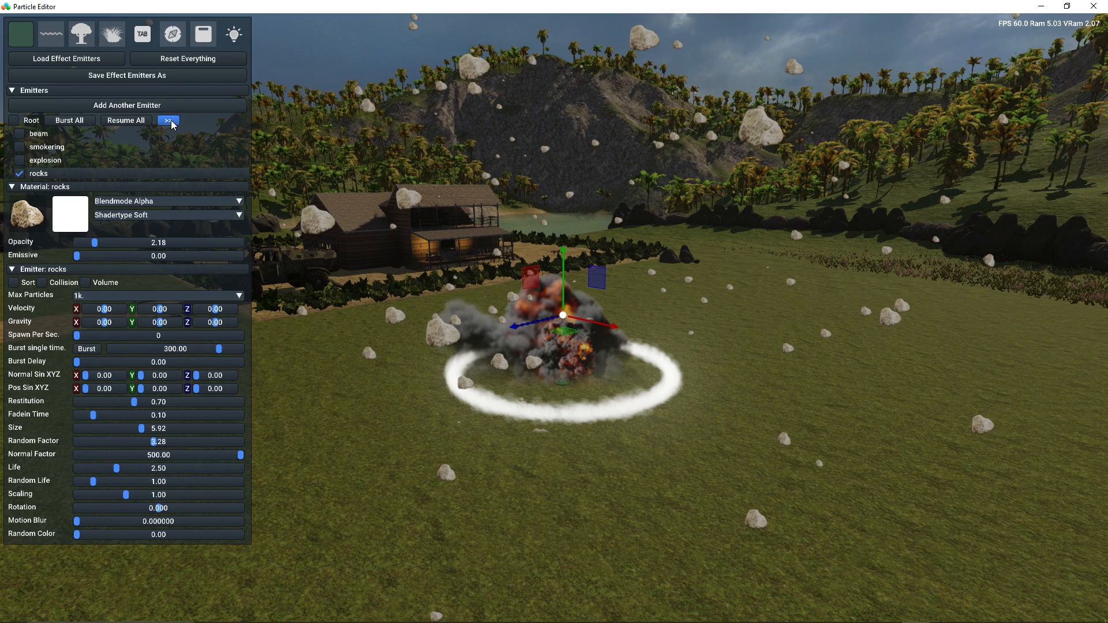
pyautogui.click(170, 120)
pyautogui.click(171, 120)
pyautogui.click(170, 120)
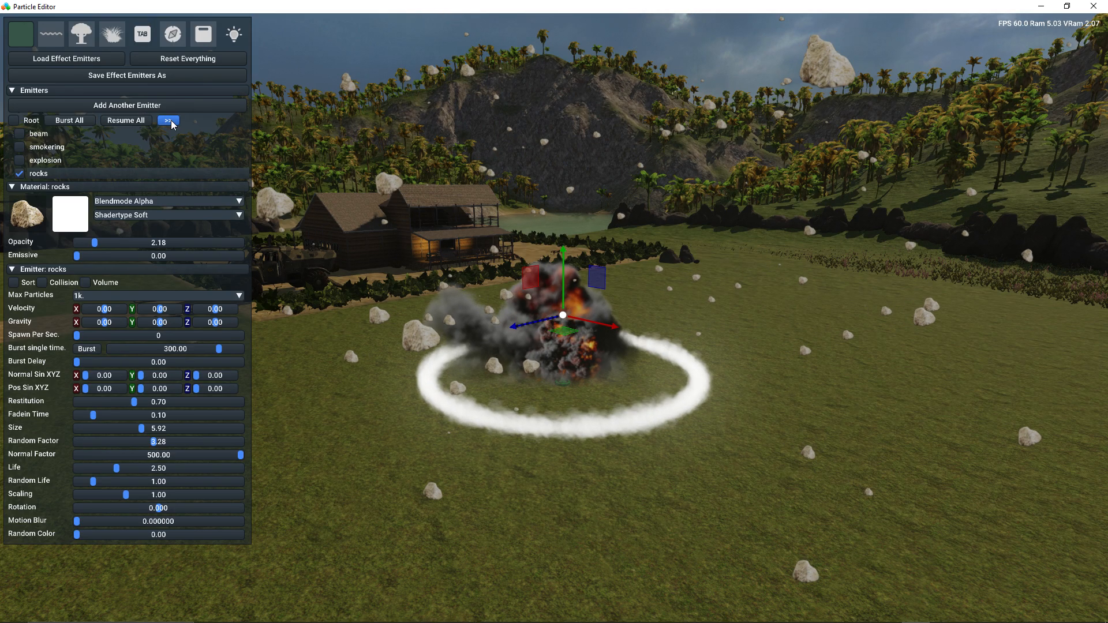
pyautogui.click(171, 120)
pyautogui.click(171, 120)
pyautogui.click(170, 120)
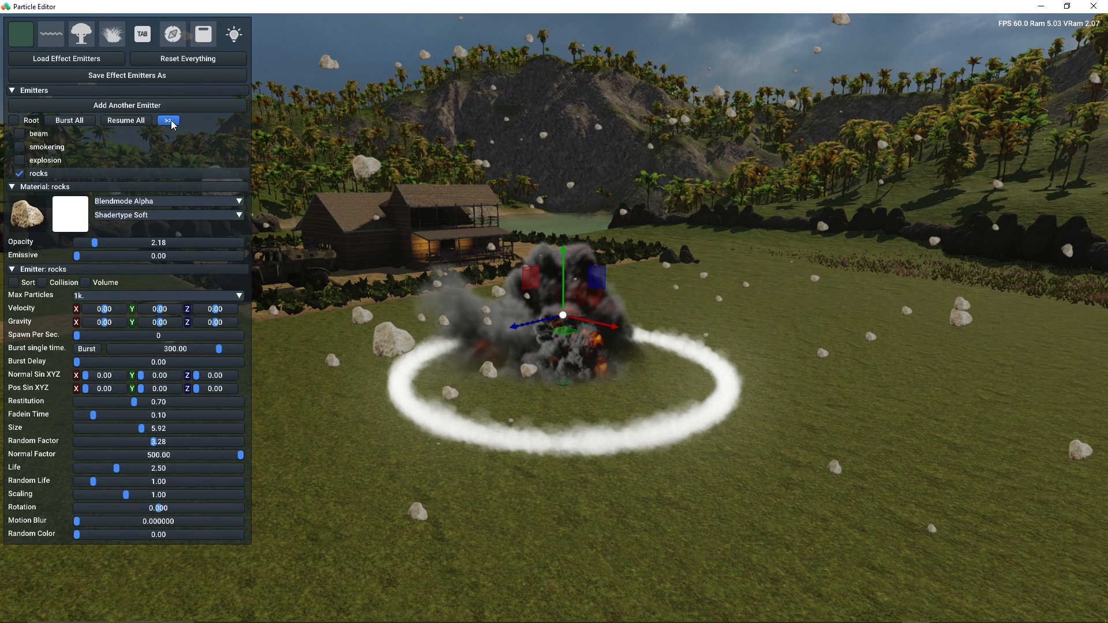
pyautogui.click(170, 120)
pyautogui.click(171, 120)
pyautogui.click(170, 120)
pyautogui.click(171, 120)
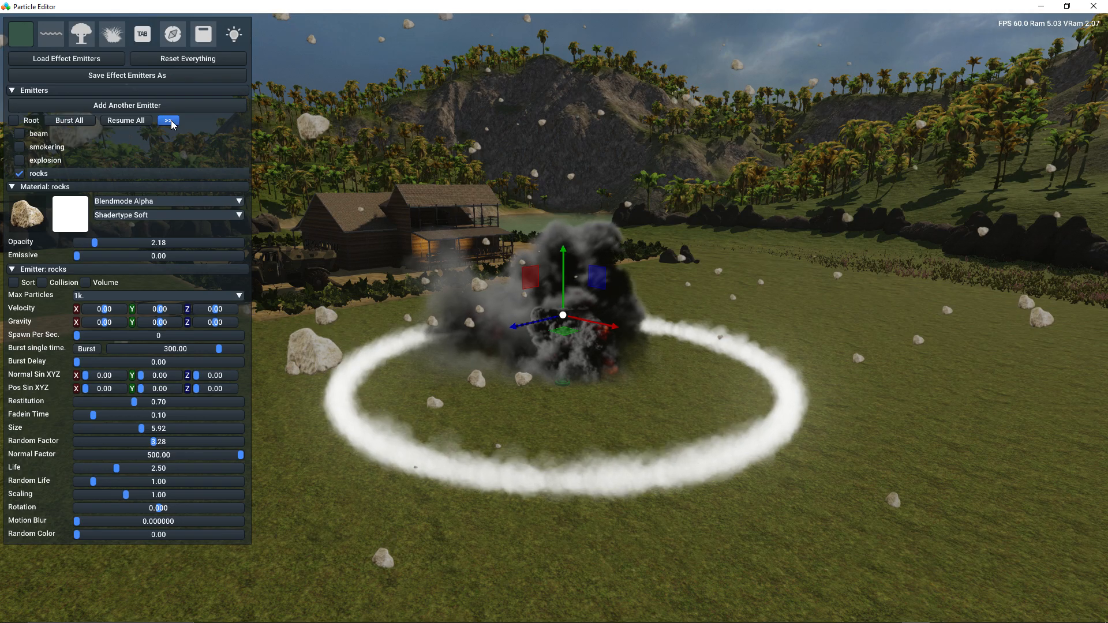
# - Switch the rocks material's shader type to Soft Lighting and inspect the lit rocks from several angles
pyautogui.moveTo(370, 242); pyautogui.dragTo(270, 225, button='right')
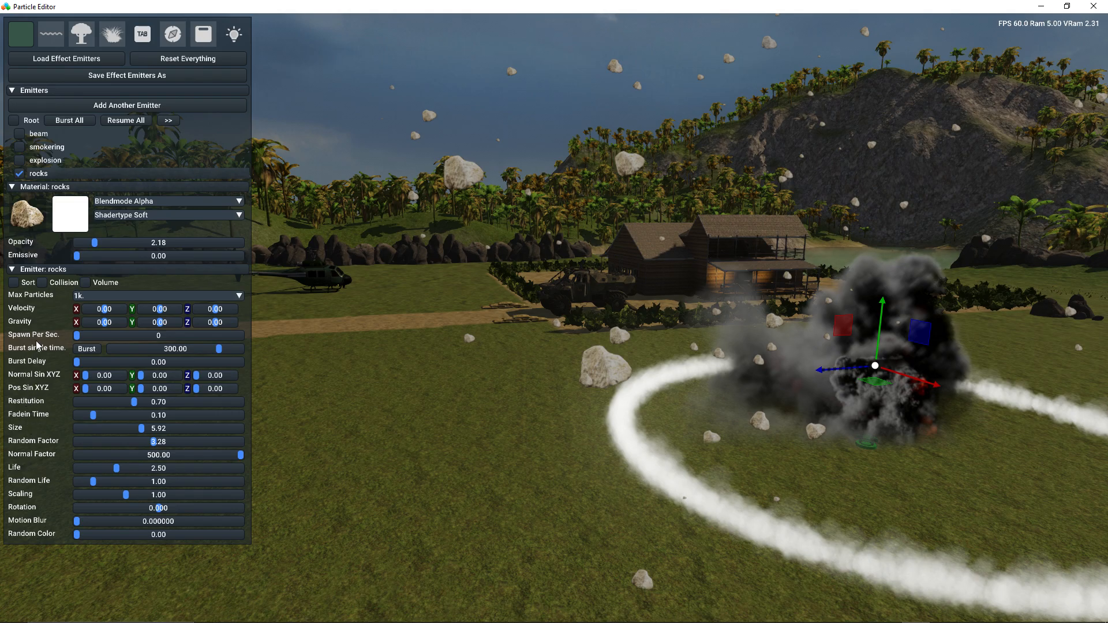
pyautogui.click(148, 216)
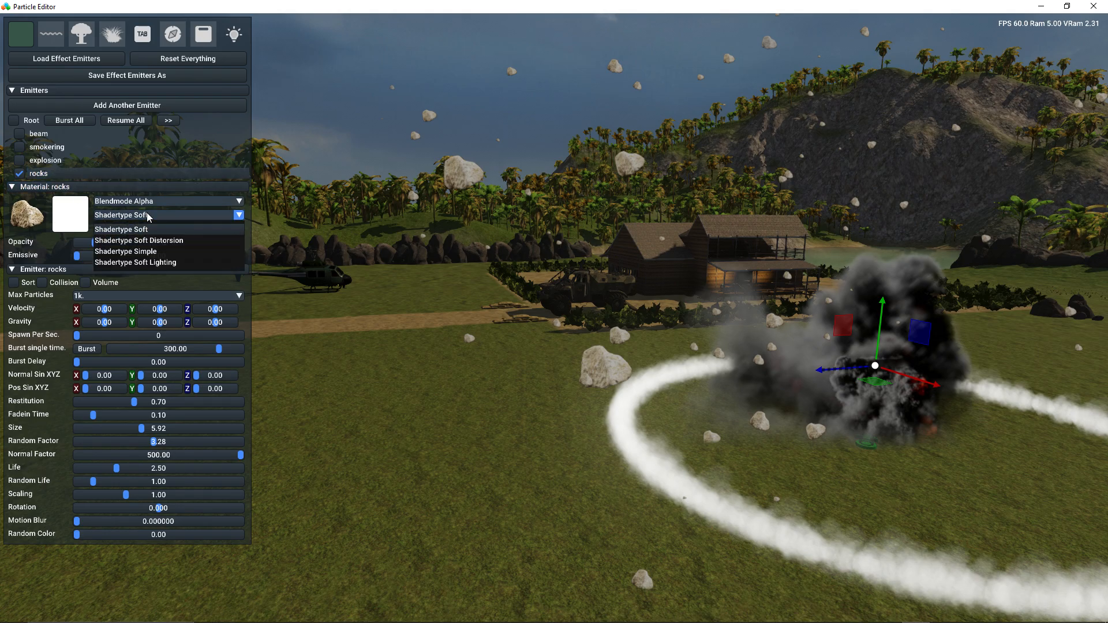
pyautogui.click(149, 265)
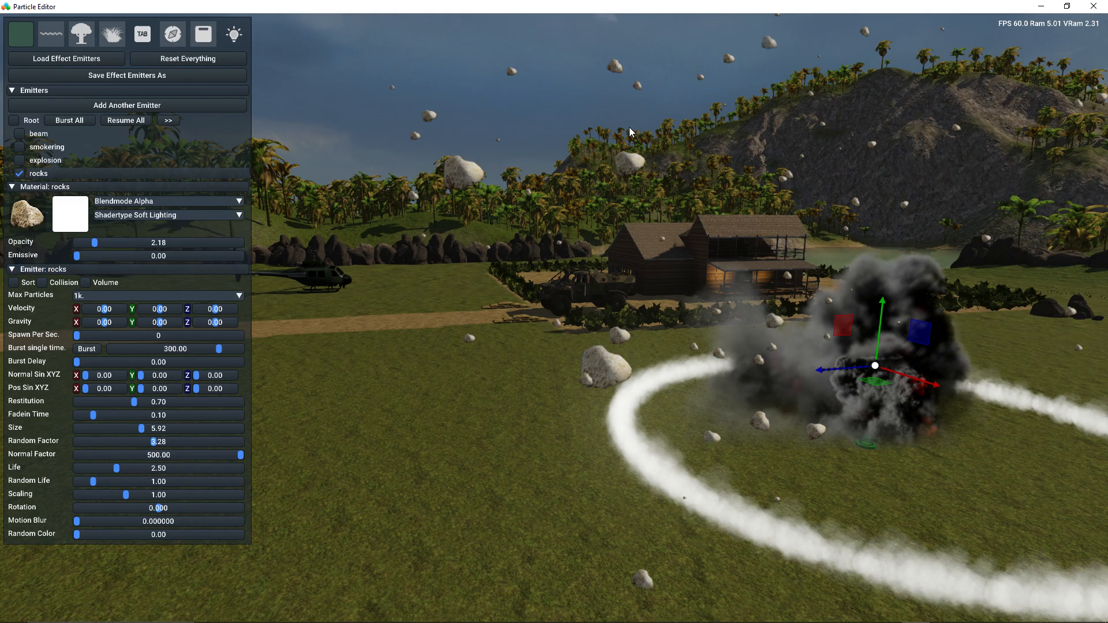
pyautogui.moveTo(528, 218); pyautogui.dragTo(421, 222, button='right')
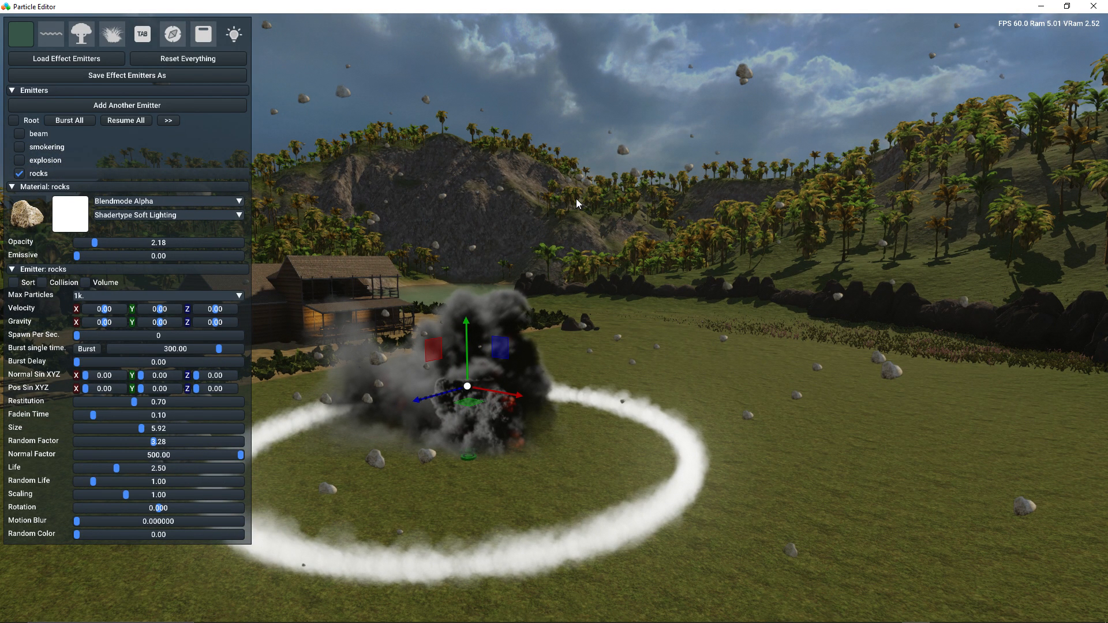
pyautogui.moveTo(576, 199); pyautogui.dragTo(575, 199, button='right')
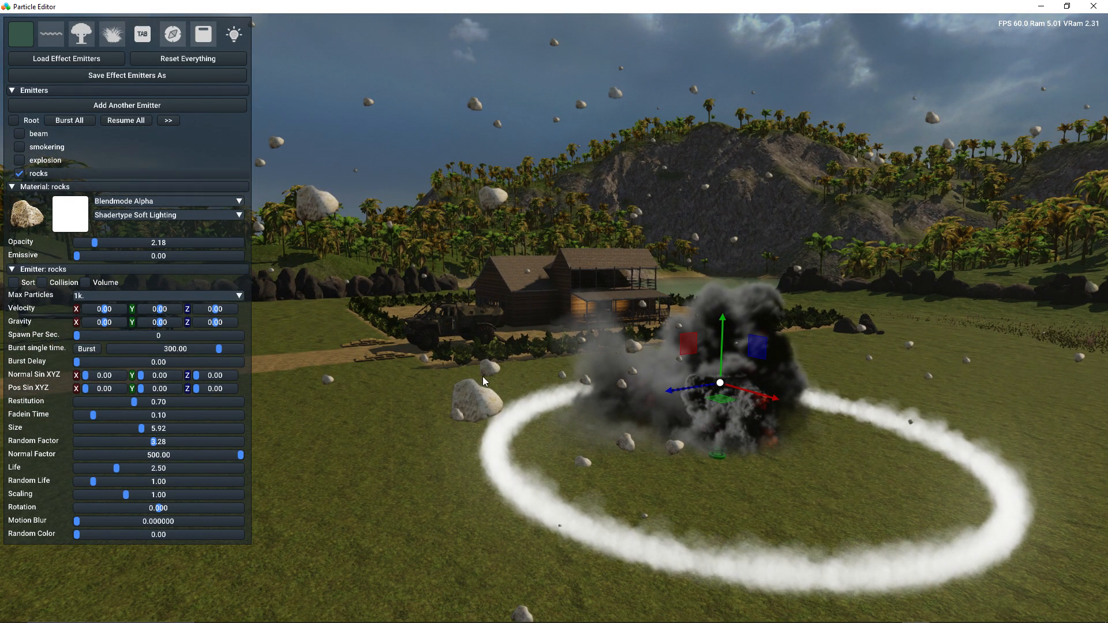
pyautogui.moveTo(521, 269); pyautogui.dragTo(526, 273, button='right')
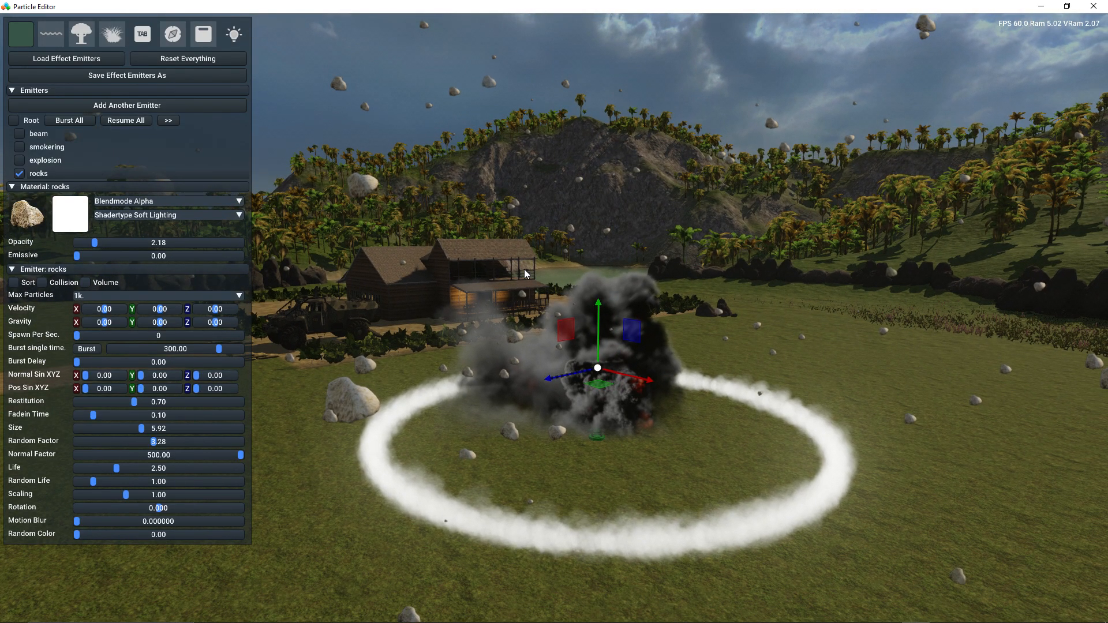
# - Replay all emitters together, set the rocks emitter's burst delay to about 633.80, and burst them all again
pyautogui.click(69, 120)
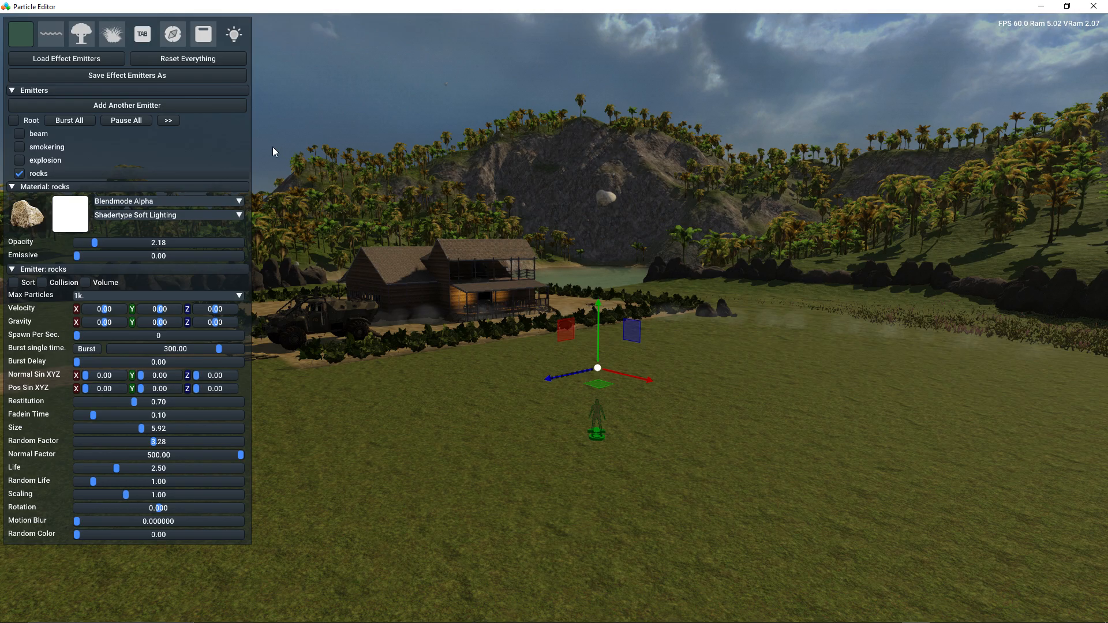
pyautogui.click(68, 121)
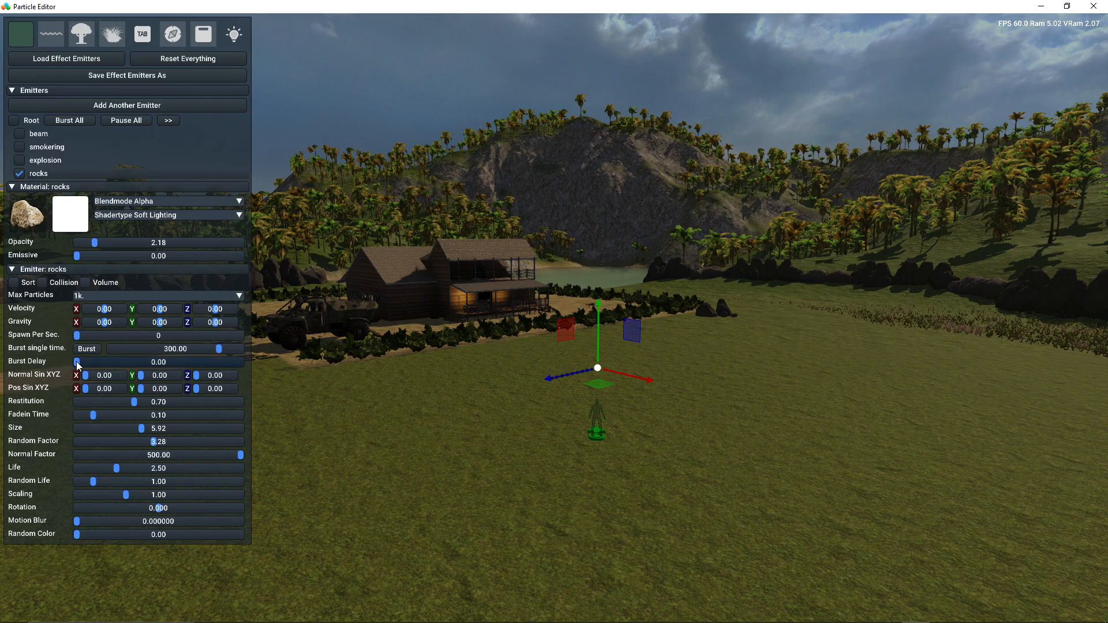
pyautogui.moveTo(77, 364); pyautogui.dragTo(82, 365)
pyautogui.click(77, 121)
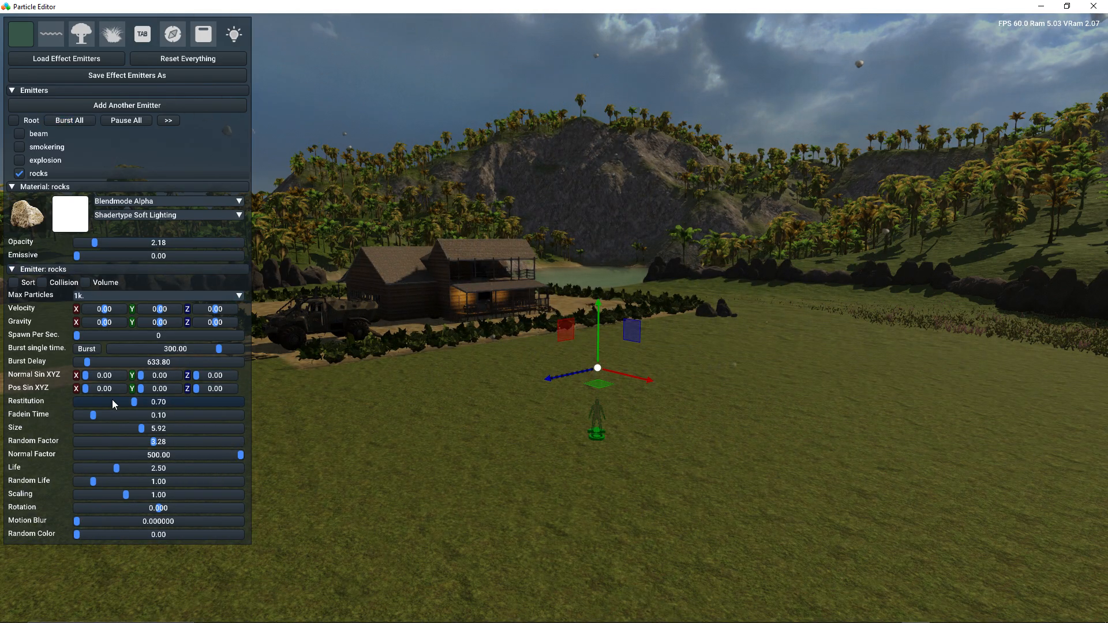
# - Set the rocks emitter's size to about 4.81 and normal factor to 600, and burst all emitters to test it
pyautogui.click(129, 428)
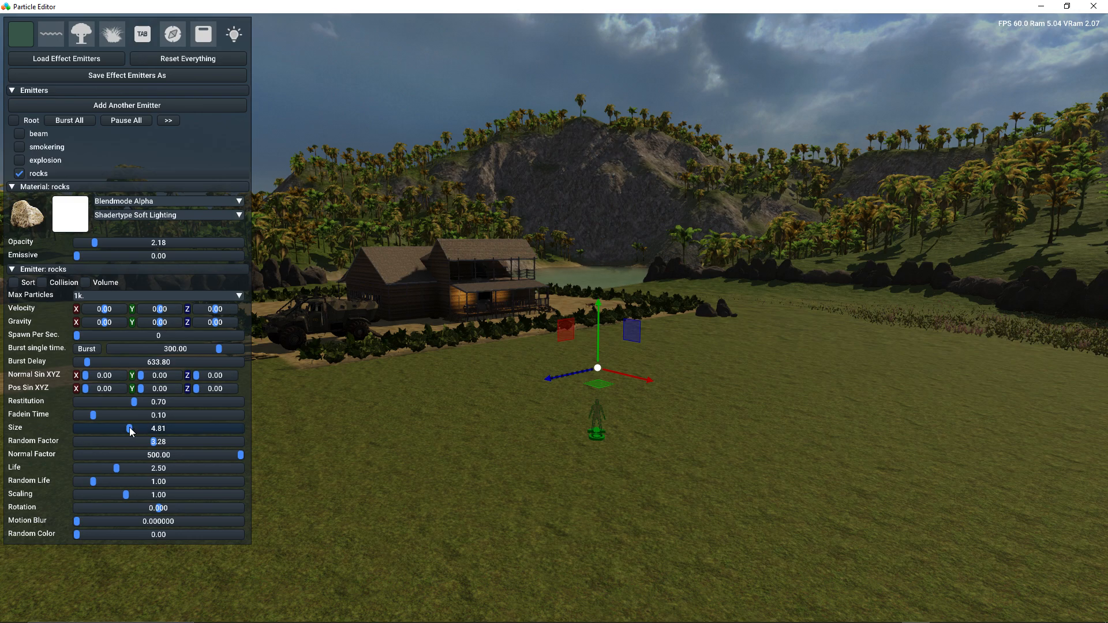
pyautogui.keyDown('ctrl'); pyautogui.click(147, 455); pyautogui.keyUp('ctrl')
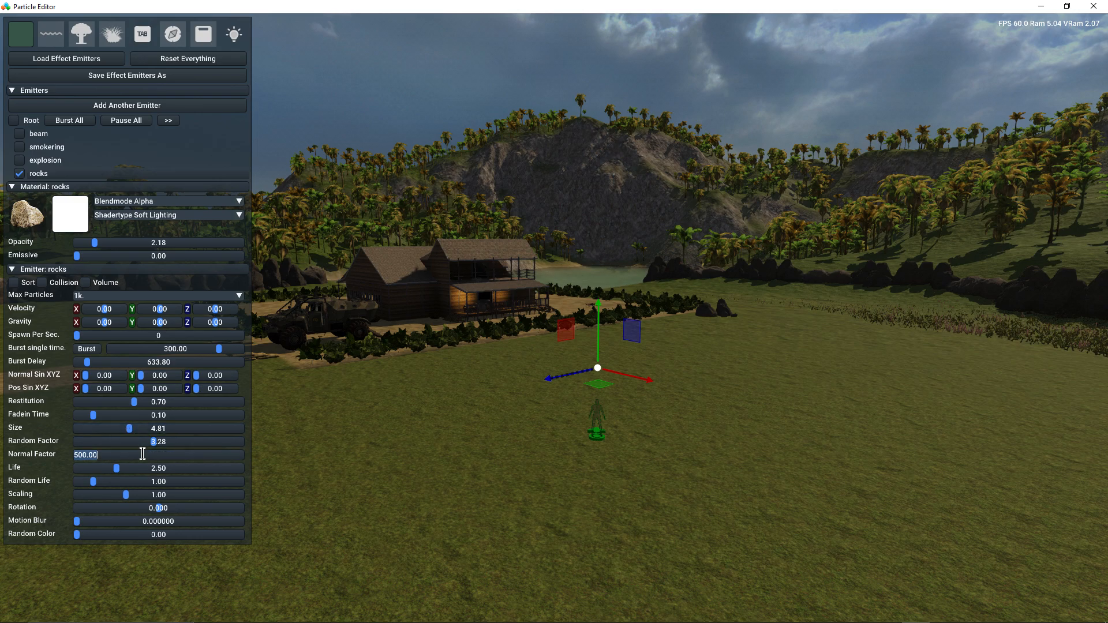
pyautogui.write('600')
pyautogui.press('Return')
pyautogui.click(70, 120)
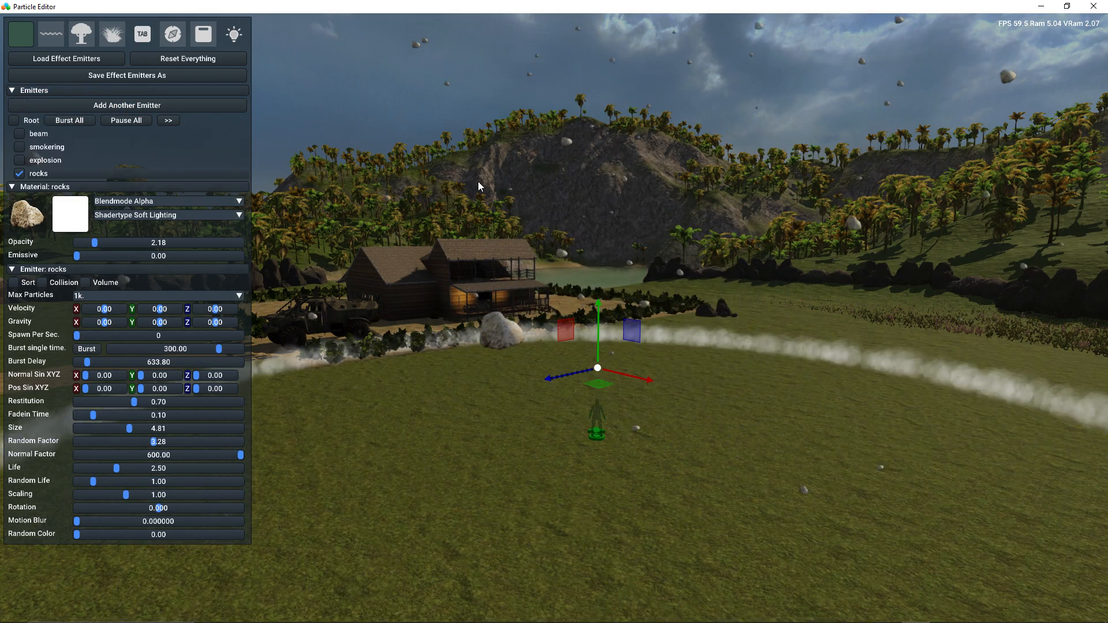
pyautogui.click(74, 120)
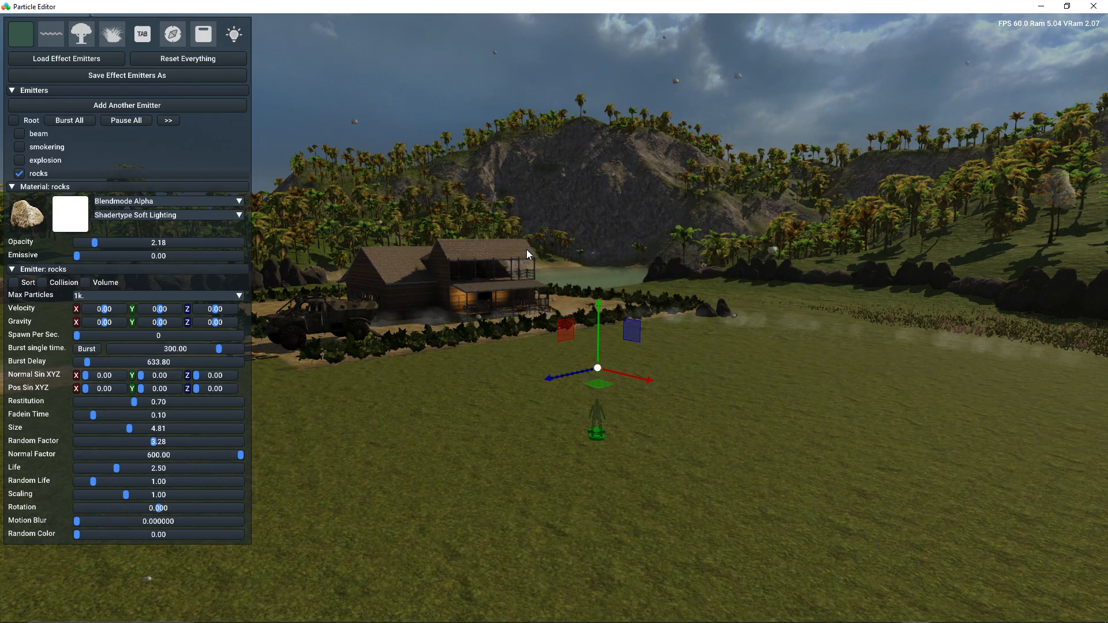
# - Reduce the rocks emitter's size to about 3.64 and replay all emitters together
pyautogui.click(116, 428)
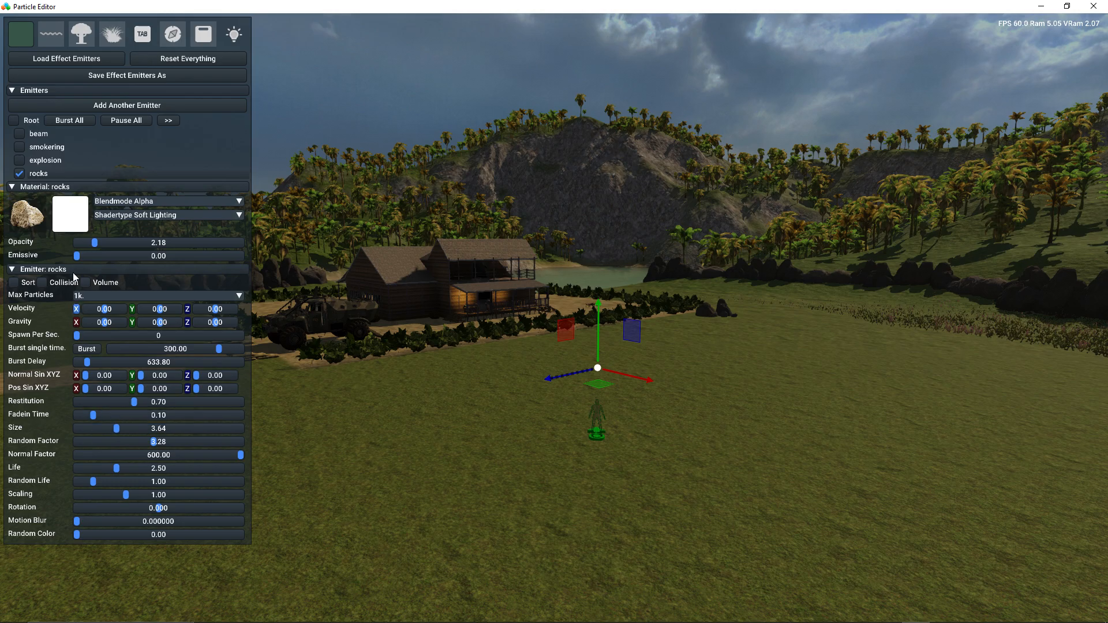
pyautogui.click(74, 122)
pyautogui.click(70, 120)
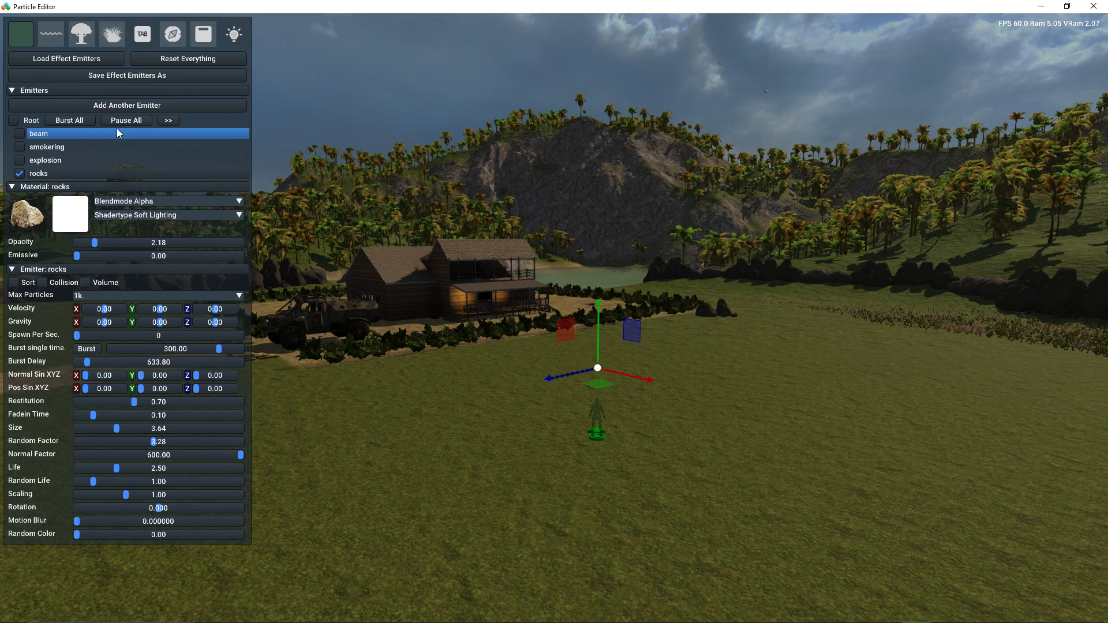
pyautogui.click(82, 120)
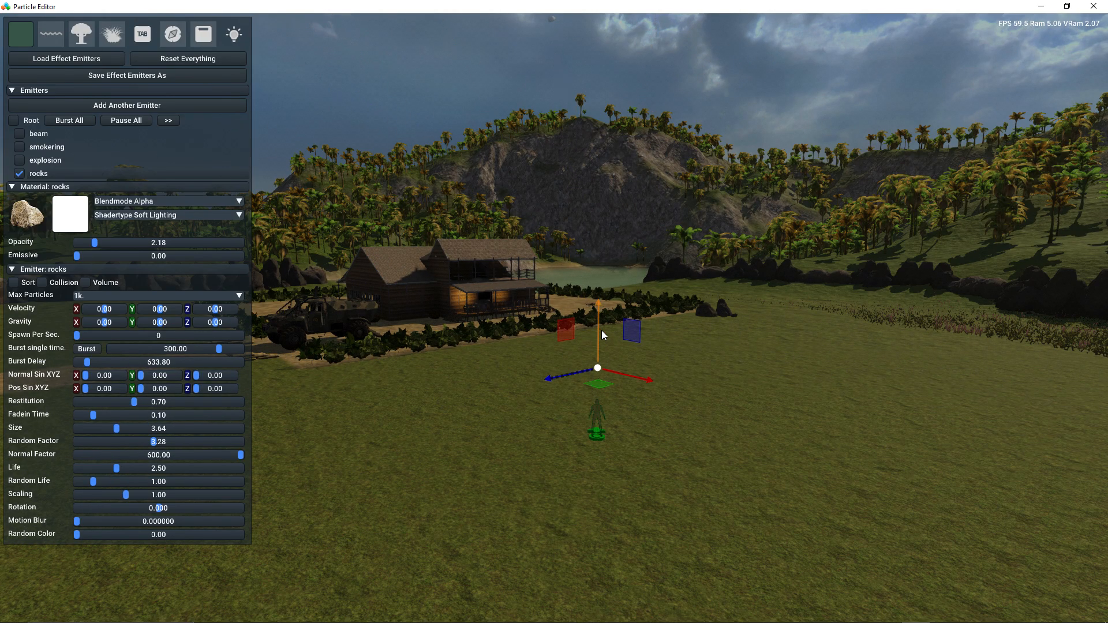
# - Lower the rocks emitter vertically to ground level and replay the combined explosion several times
pyautogui.moveTo(598, 313); pyautogui.dragTo(590, 367)
pyautogui.click(69, 120)
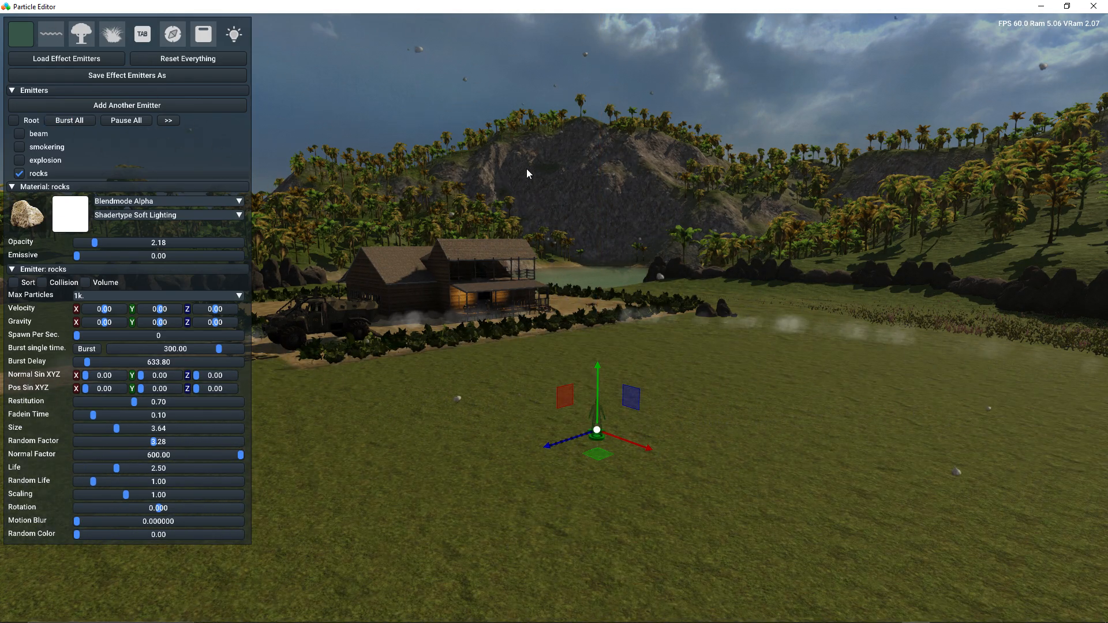
pyautogui.click(69, 120)
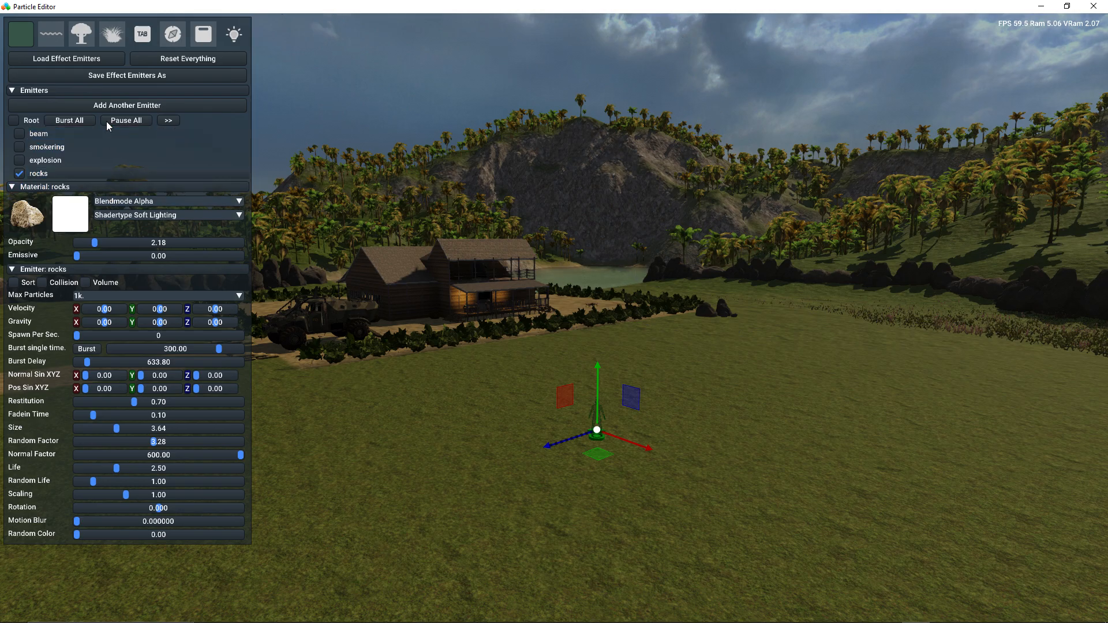
pyautogui.click(58, 120)
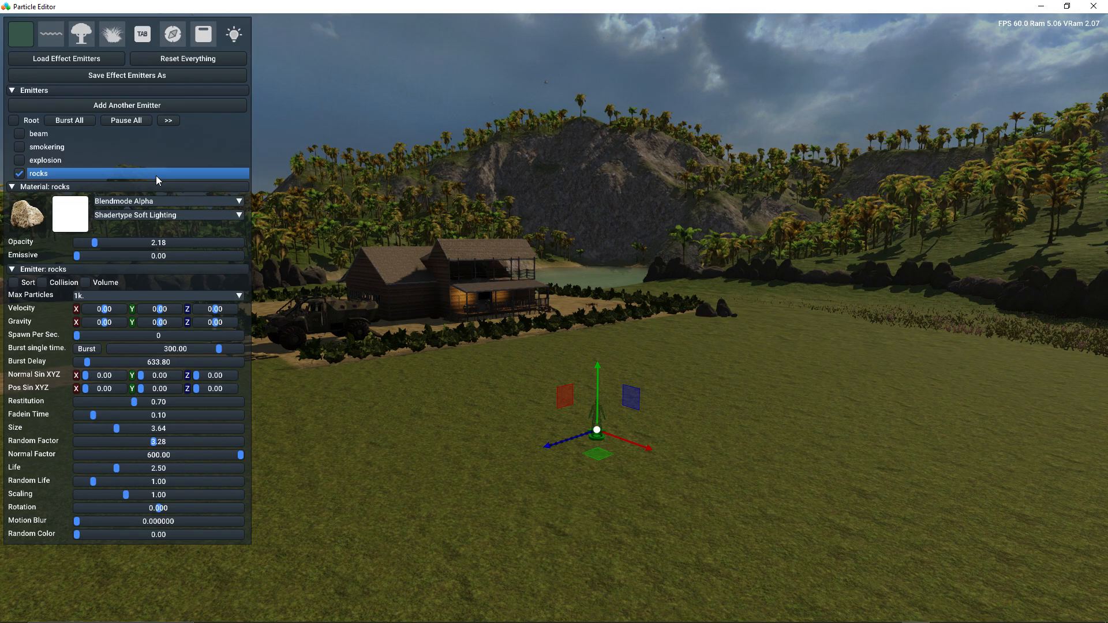
pyautogui.click(70, 122)
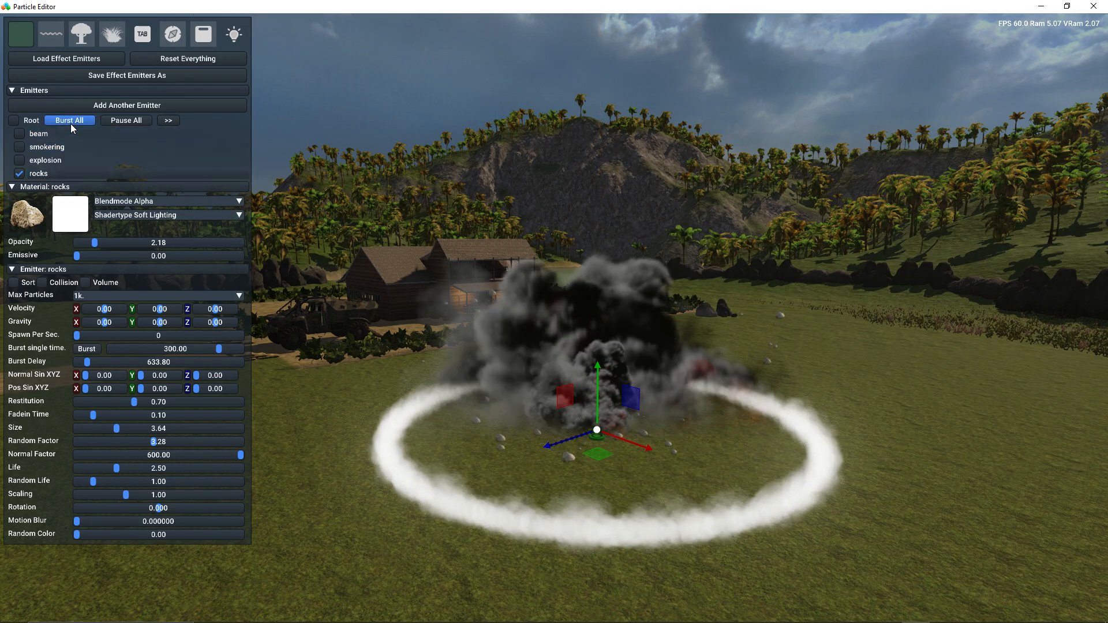
pyautogui.click(70, 122)
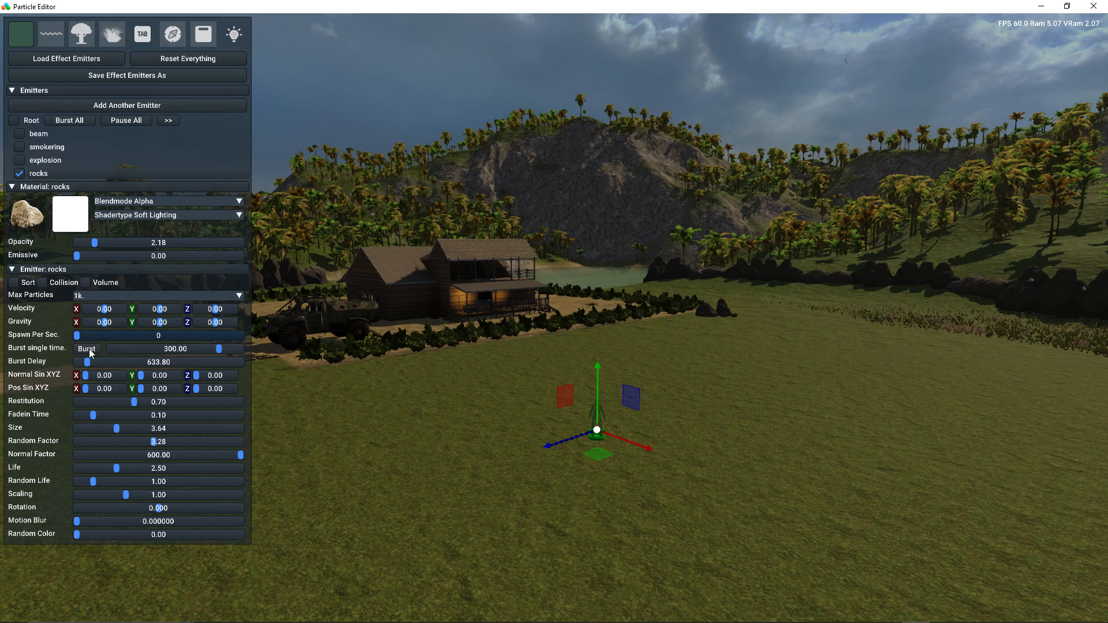
# - Set the rocks emitter's normal factor to 800 and life to about 1.91, and burst all emitters
pyautogui.keyDown('ctrl'); pyautogui.click(157, 454); pyautogui.keyUp('ctrl')
pyautogui.write('8')
pyautogui.press('Return')
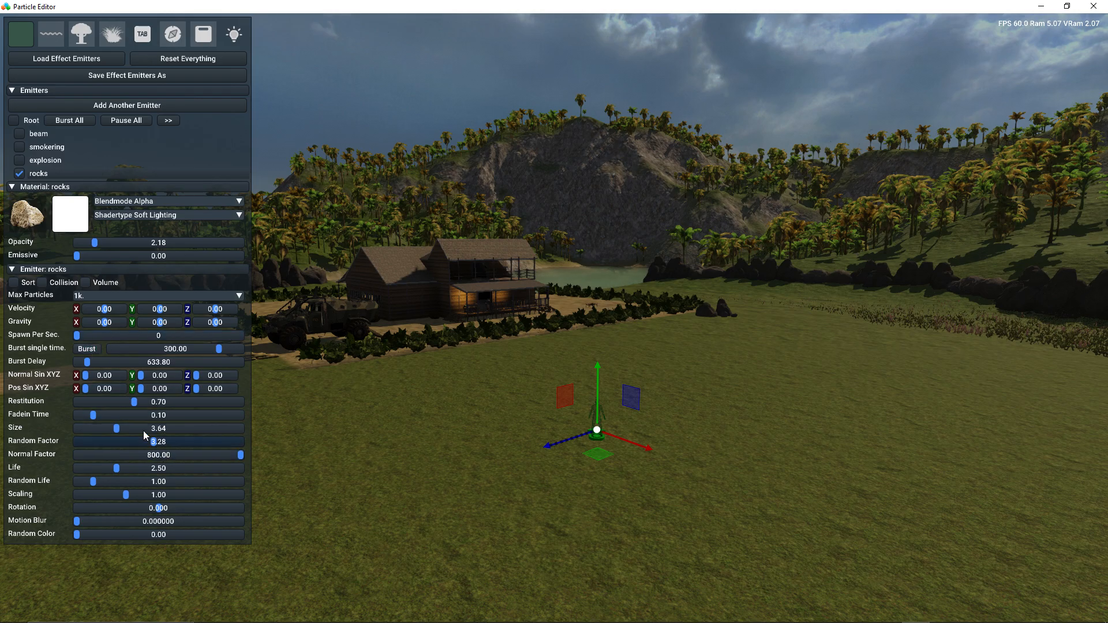
pyautogui.click(106, 469)
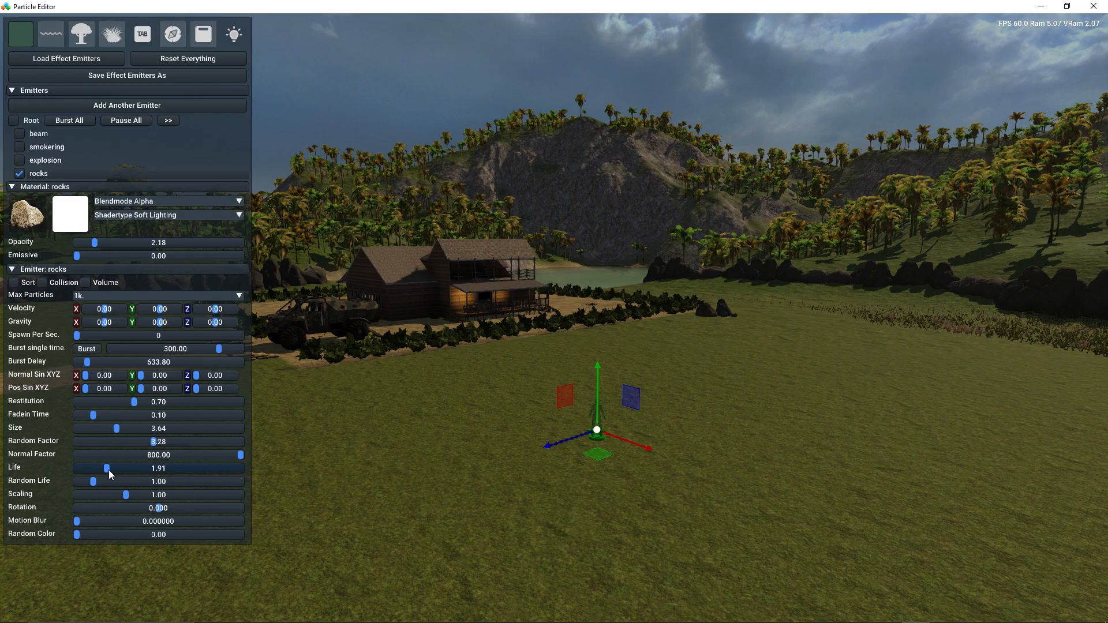
pyautogui.click(68, 119)
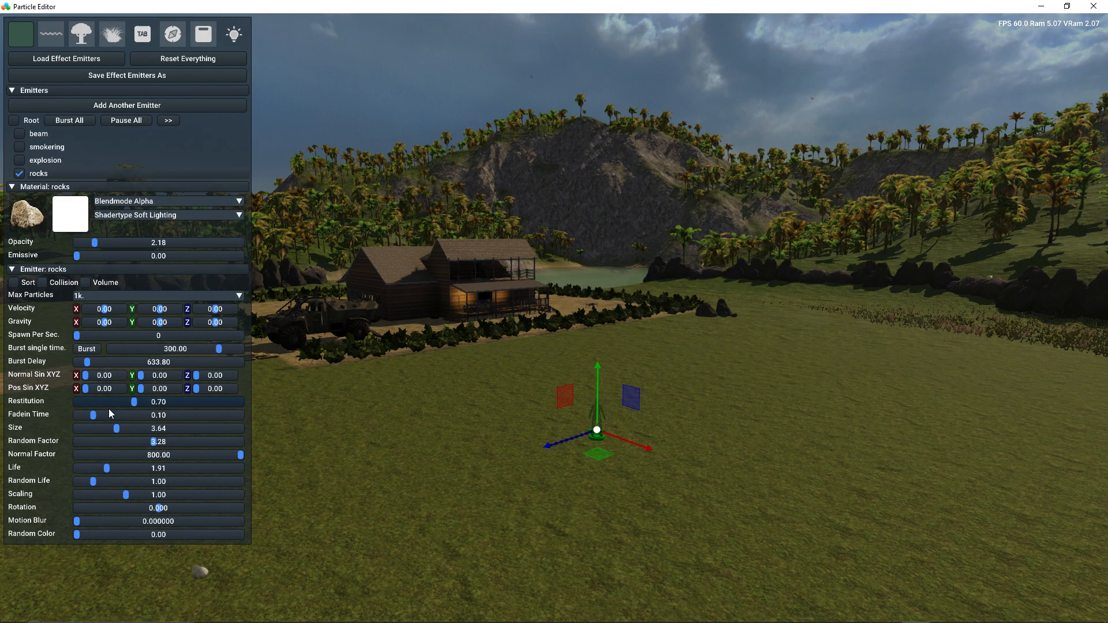
# - Set the rocks emitter's normal factor to 700 and burst all emitters to check the throw
pyautogui.doubleClick(166, 454)
pyautogui.write('700')
pyautogui.press('Return')
pyautogui.click(69, 120)
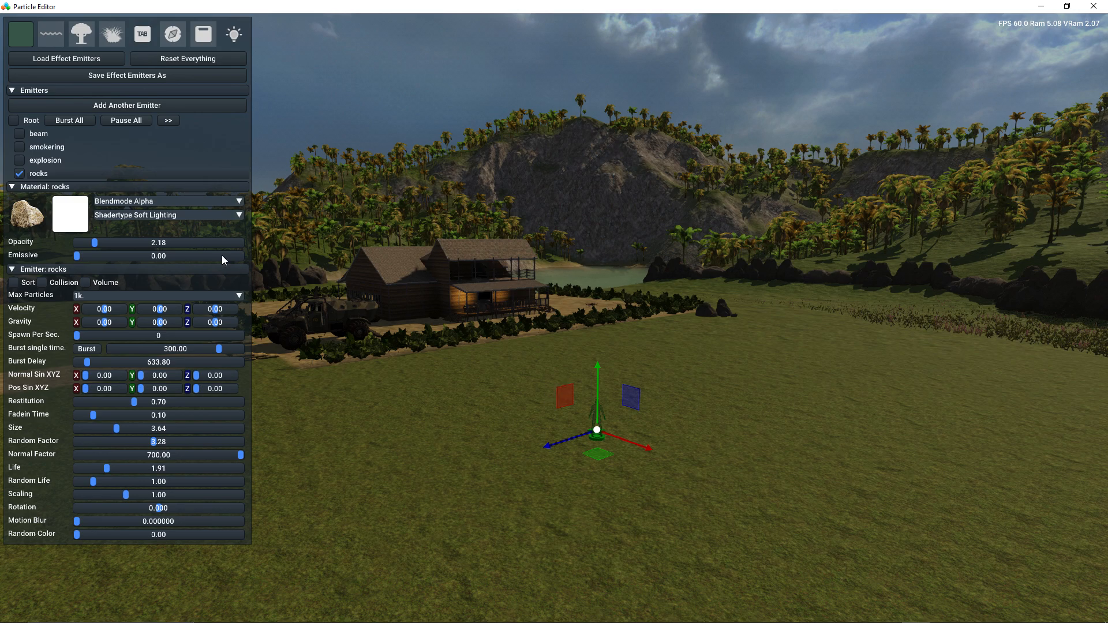
# - Add a new emitter named smokeground and make it the selected emitter
pyautogui.click(133, 106)
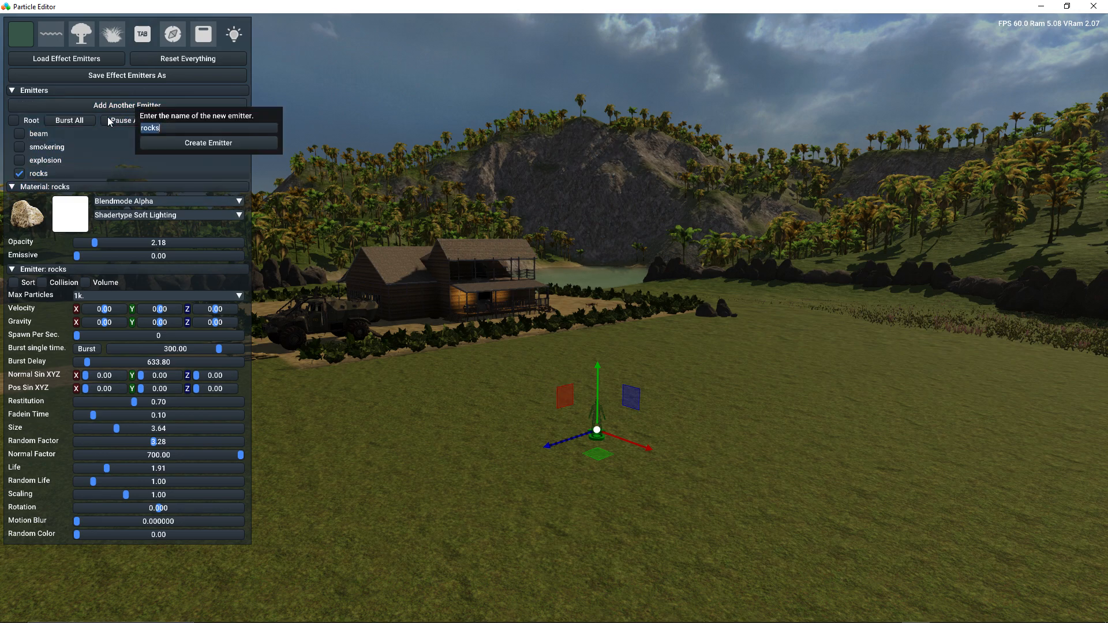
pyautogui.moveTo(168, 126); pyautogui.dragTo(85, 131)
pyautogui.write('smokeground')
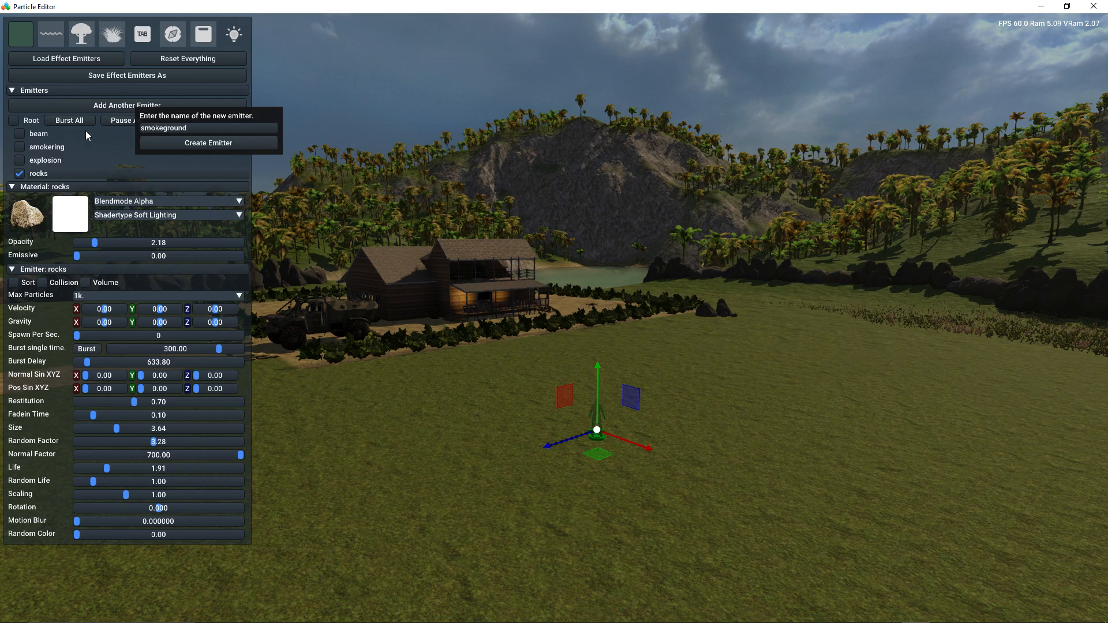
pyautogui.click(210, 144)
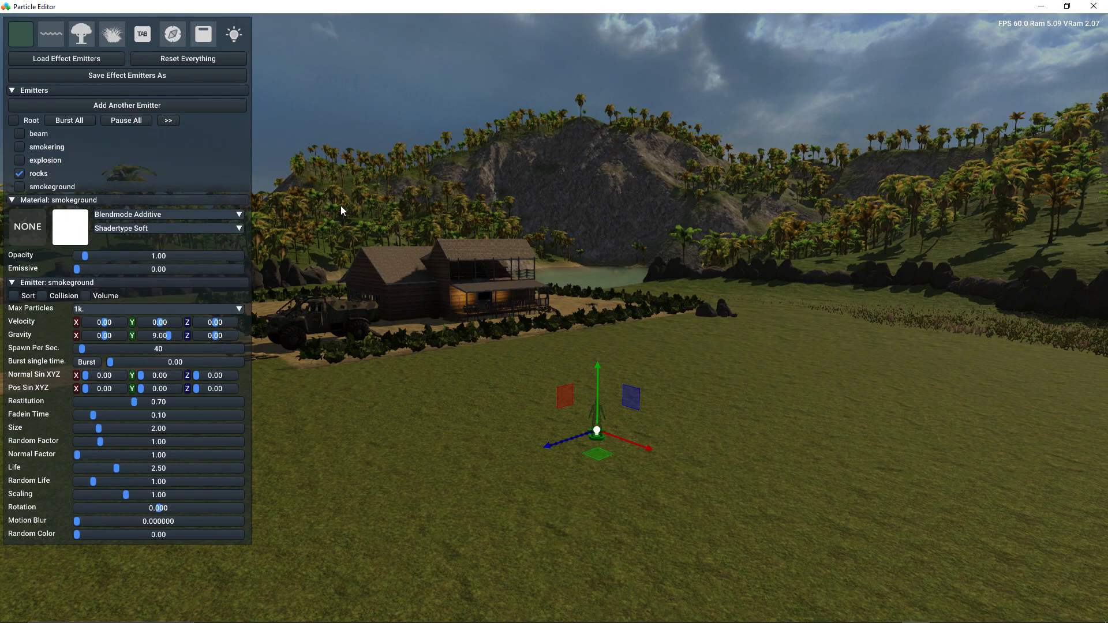
pyautogui.click(19, 187)
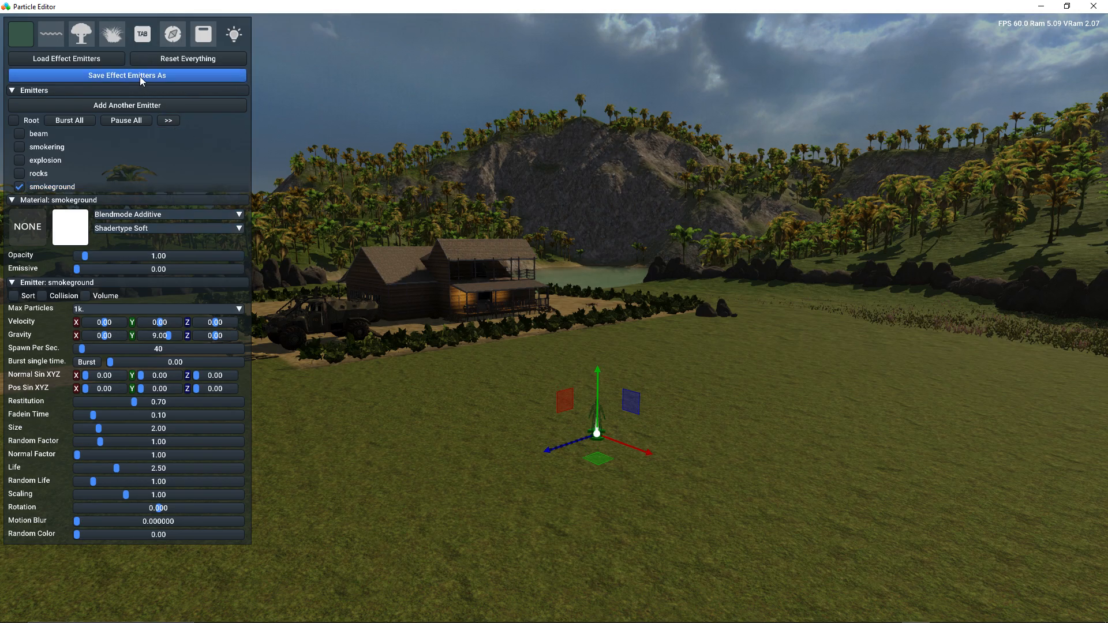
# - Enable Volume for the smokeground emitter and stretch its emission area along the X axis
pyautogui.click(171, 37)
pyautogui.press('w')
pyautogui.moveTo(503, 333); pyautogui.dragTo(514, 401, button='right')
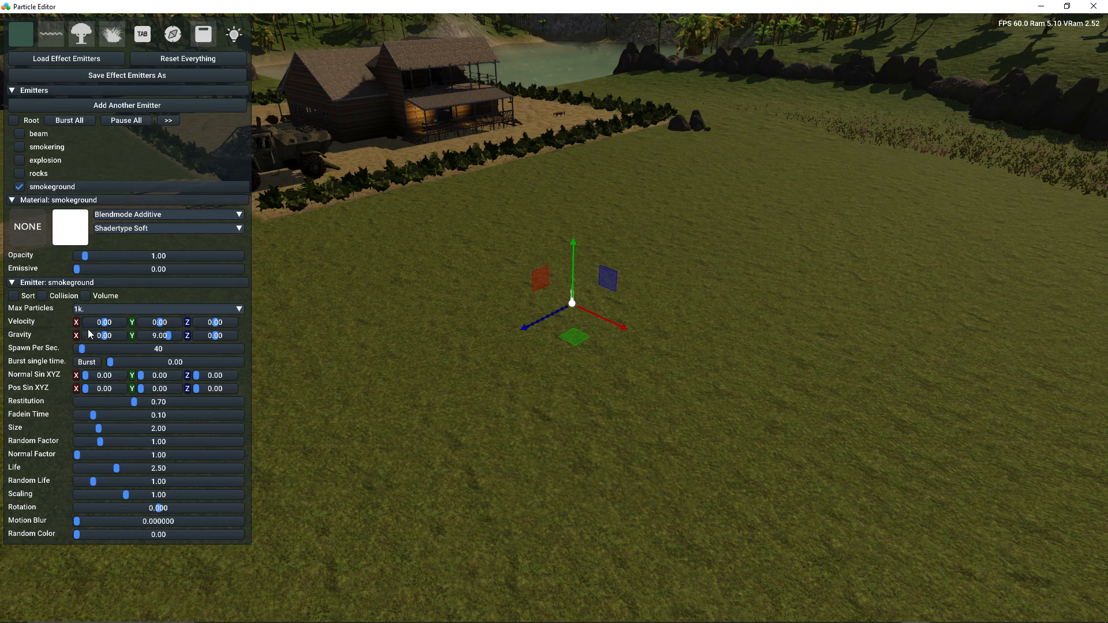
pyautogui.click(84, 296)
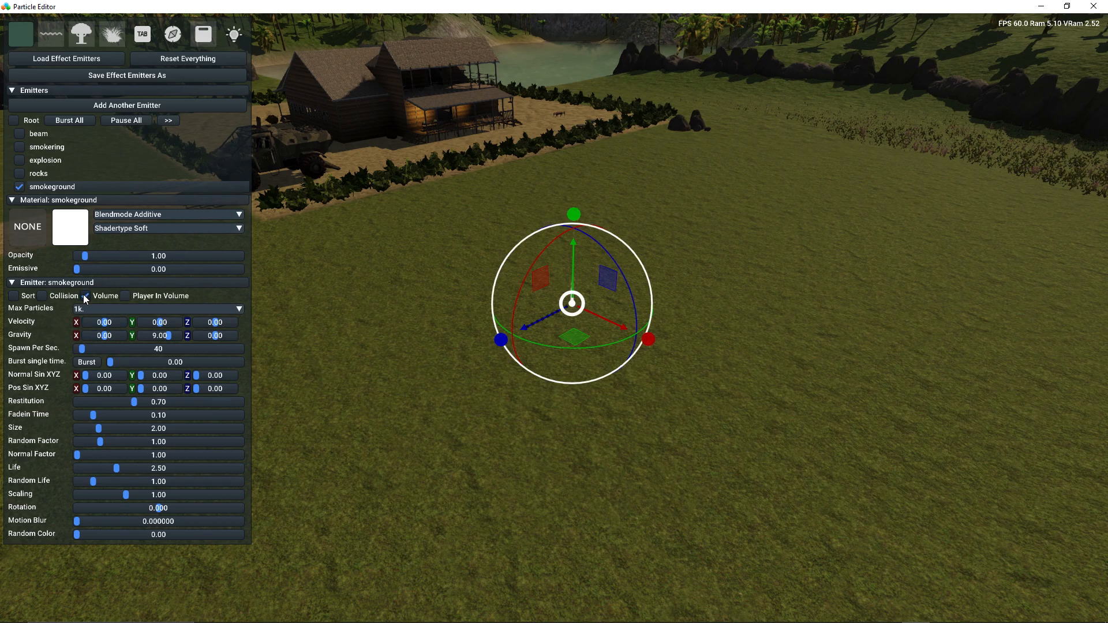
pyautogui.moveTo(652, 338); pyautogui.dragTo(950, 575)
pyautogui.moveTo(650, 339); pyautogui.dragTo(969, 579)
pyautogui.moveTo(647, 342); pyautogui.dragTo(743, 418)
pyautogui.moveTo(656, 339); pyautogui.dragTo(736, 380)
pyautogui.moveTo(649, 339); pyautogui.dragTo(267, 544)
# - Extend the smokeground emission area along the Z axis, and trim both dimensions to a roughly square patch on the grass
pyautogui.moveTo(499, 341); pyautogui.dragTo(284, 549)
pyautogui.moveTo(501, 340); pyautogui.dragTo(283, 551)
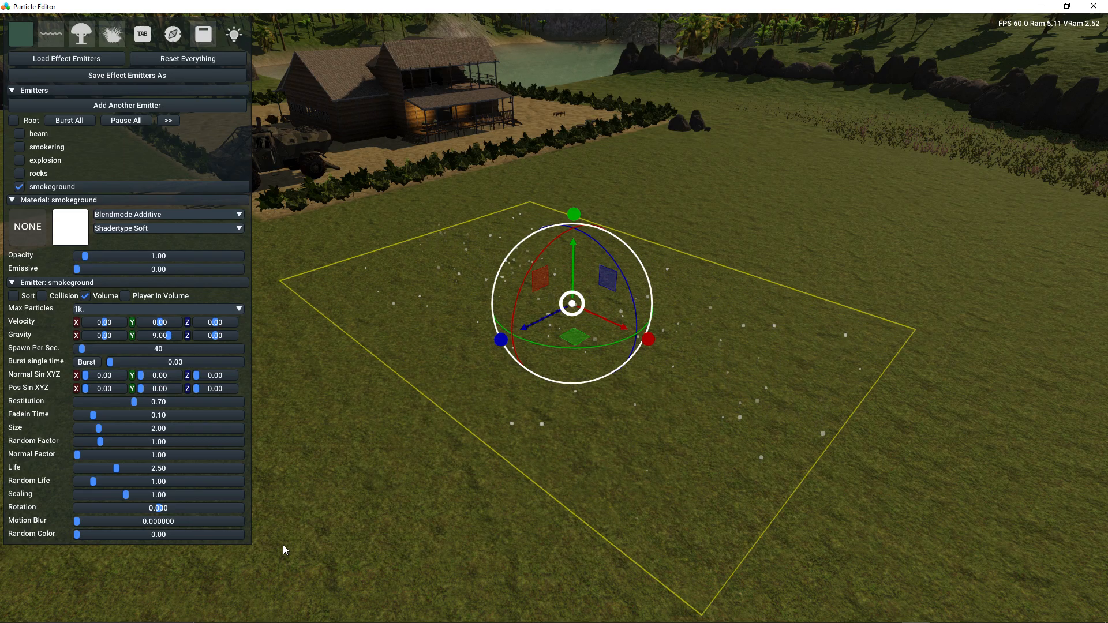
pyautogui.moveTo(497, 339); pyautogui.dragTo(474, 375)
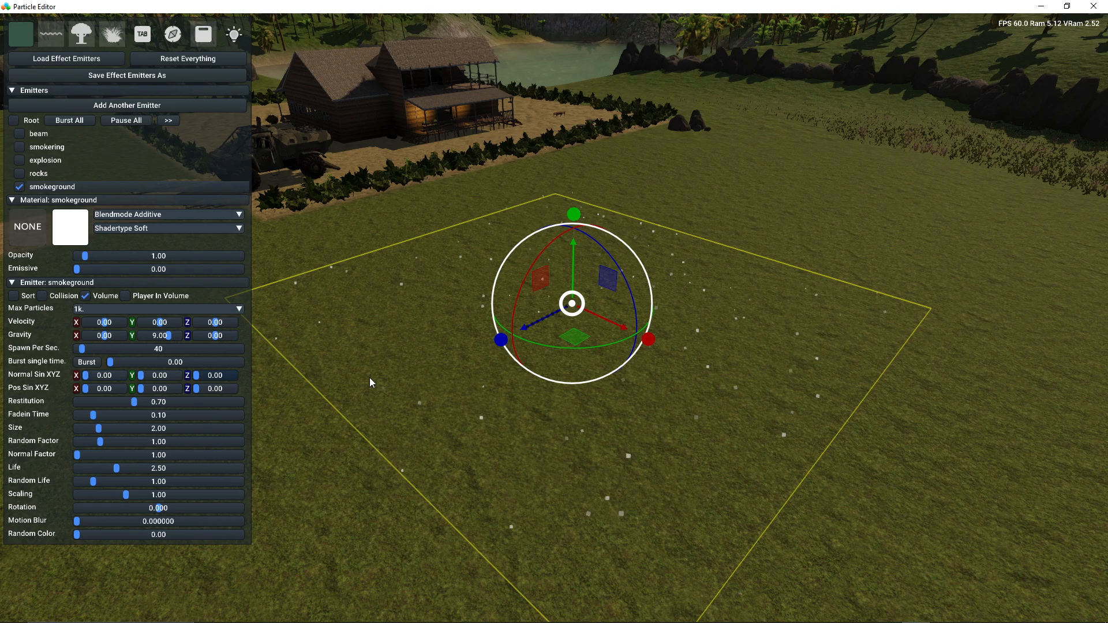
pyautogui.moveTo(648, 344); pyautogui.dragTo(600, 333)
pyautogui.moveTo(503, 340); pyautogui.dragTo(529, 337)
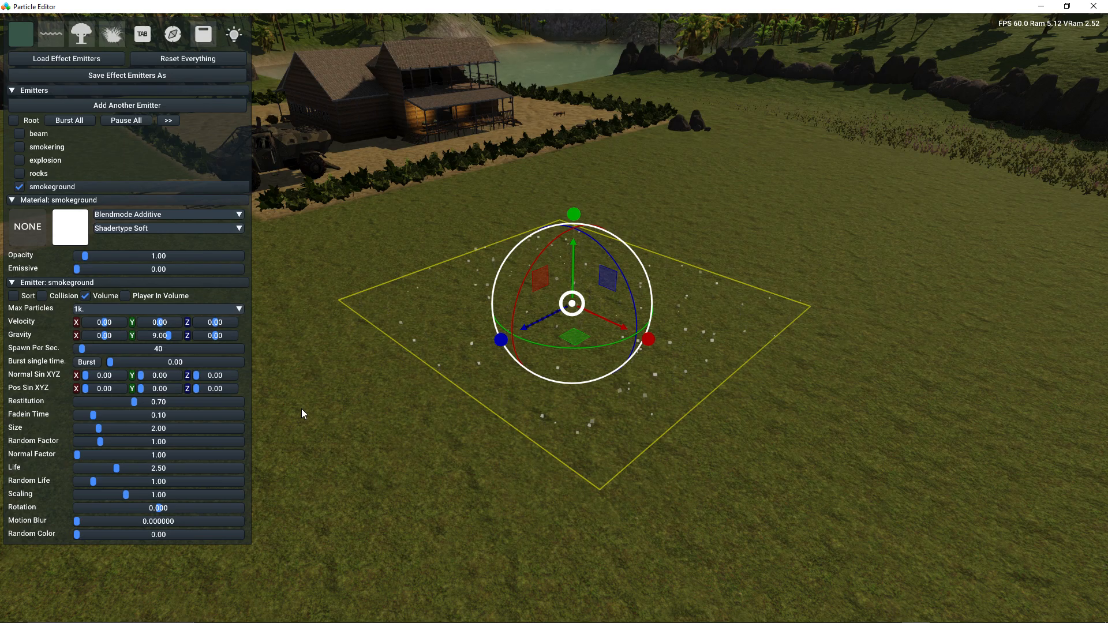
# - Assign a dark smoke texture from the Alpha Blending set to smokeground and set its size to about 4.49
pyautogui.click(30, 231)
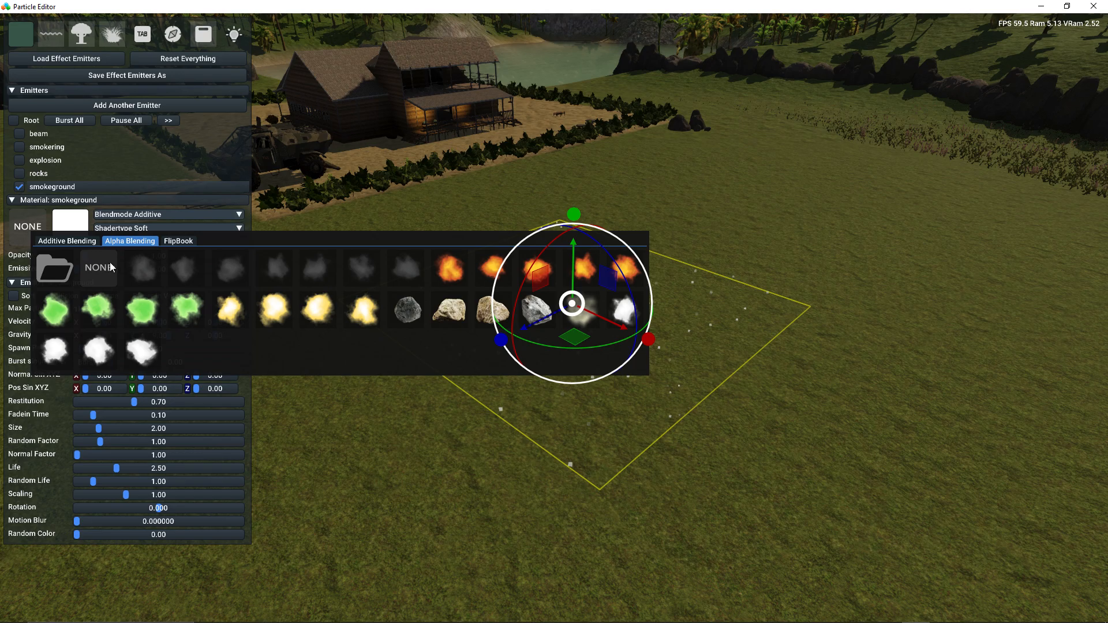
pyautogui.click(193, 266)
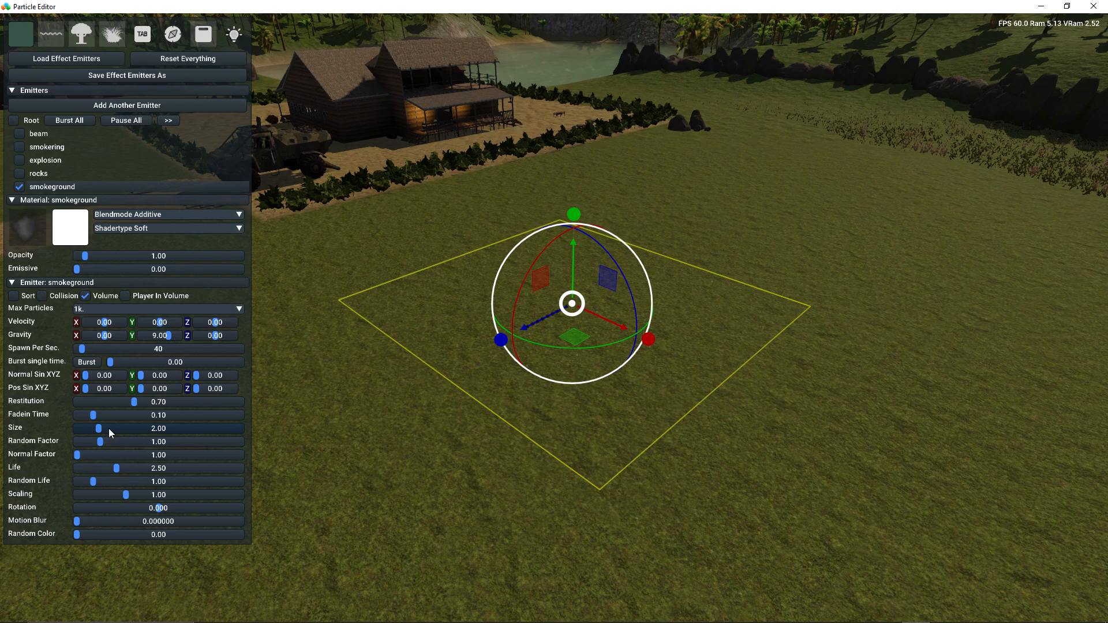
pyautogui.click(127, 428)
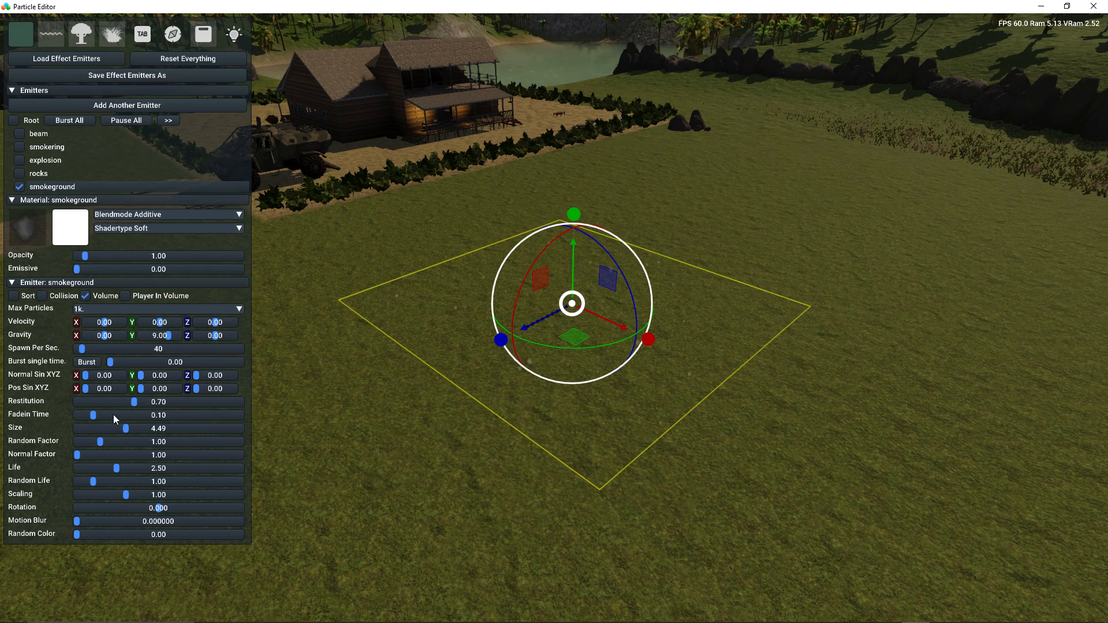
# - Set smokeground's spawn rate to 446 per second and inspect the smoke particles up close
pyautogui.click(94, 348)
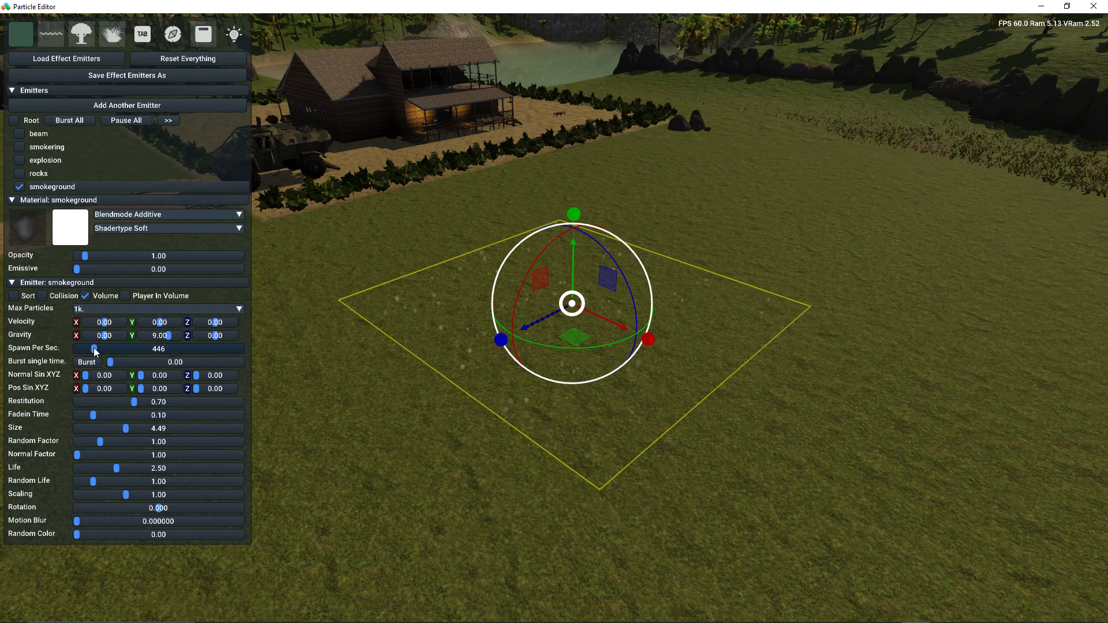
pyautogui.press('w')
pyautogui.moveTo(417, 443)
pyautogui.mouseDown(button='right')
pyautogui.moveTo(417, 508)
pyautogui.moveTo(418, 442)
pyautogui.mouseUp(button='right')
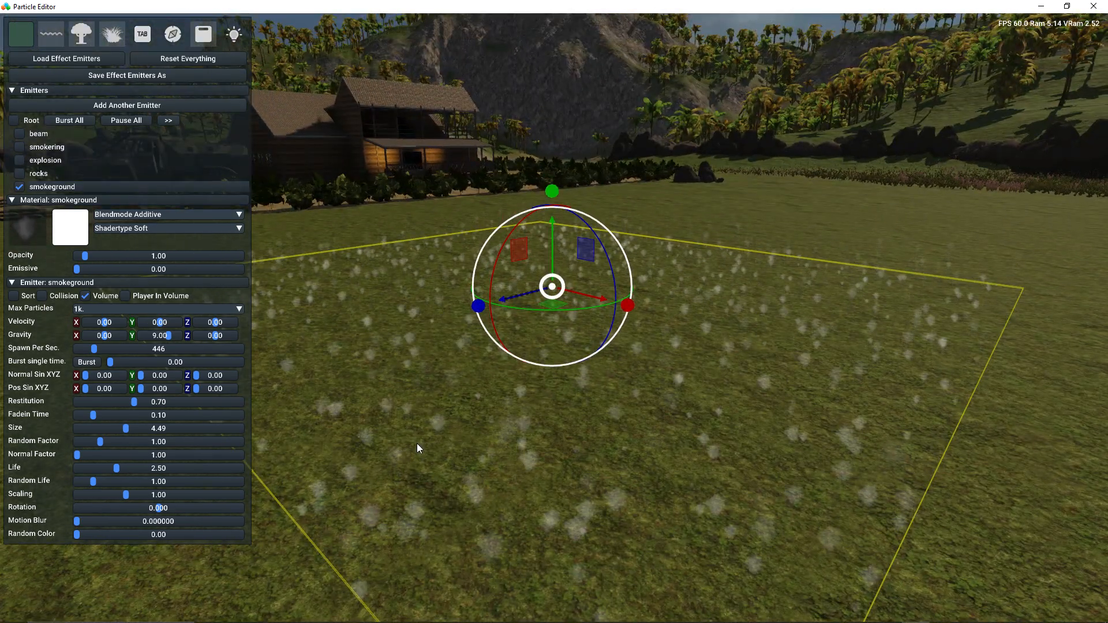
pyautogui.press('s')
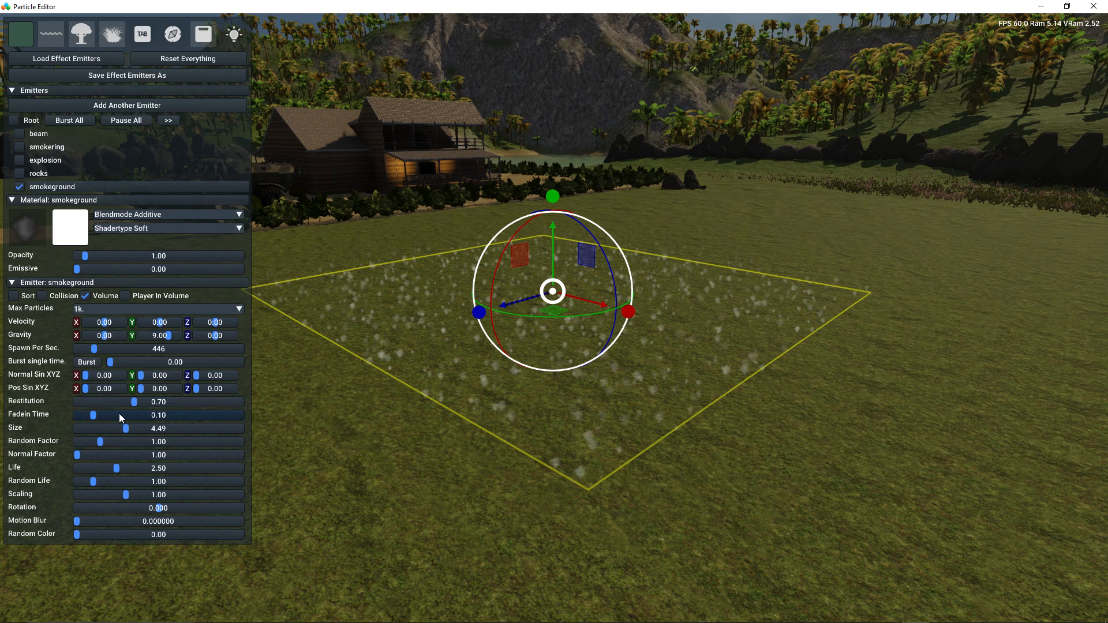
# - Set smokeground's size to about 6.55, scaling to 9.79 and fade-in time to 0.21, and lower the emitter slightly
pyautogui.click(149, 426)
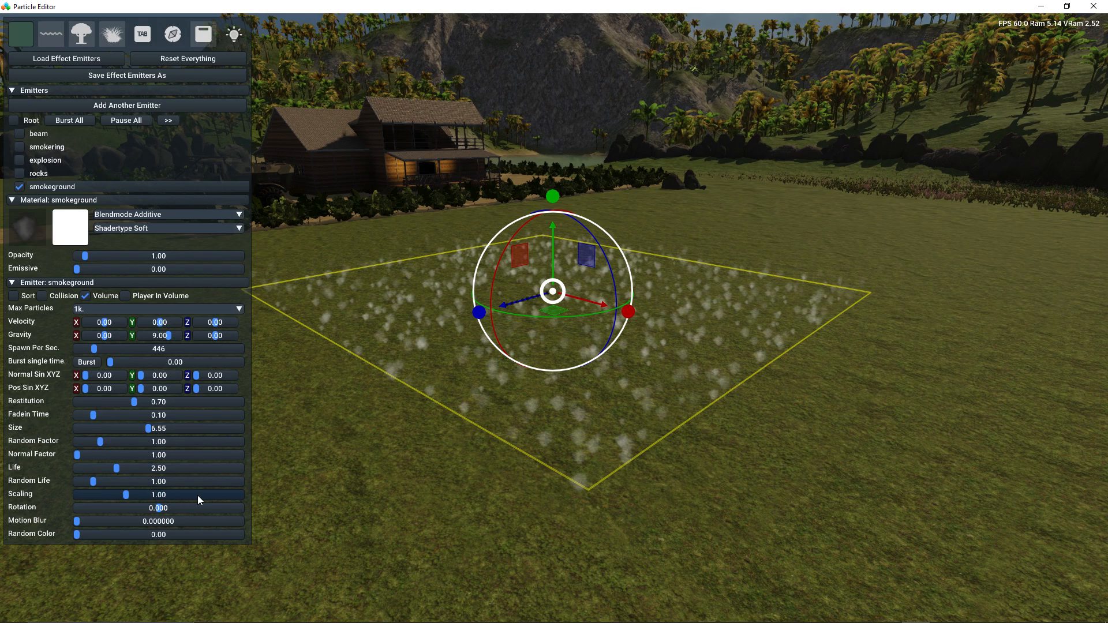
pyautogui.click(197, 495)
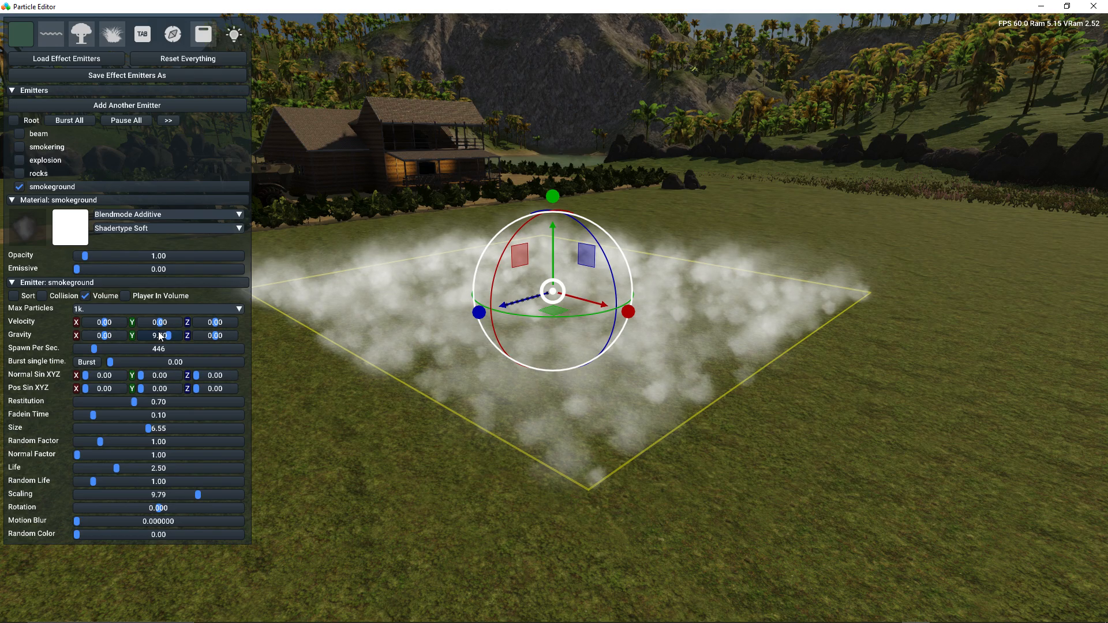
pyautogui.click(111, 414)
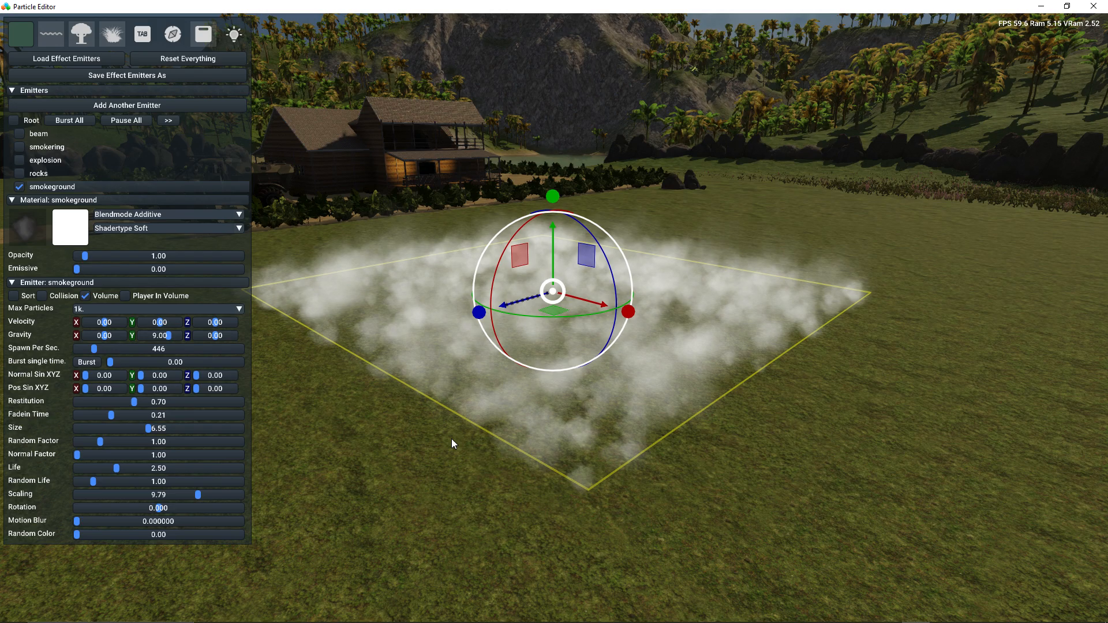
pyautogui.moveTo(552, 229); pyautogui.dragTo(551, 241)
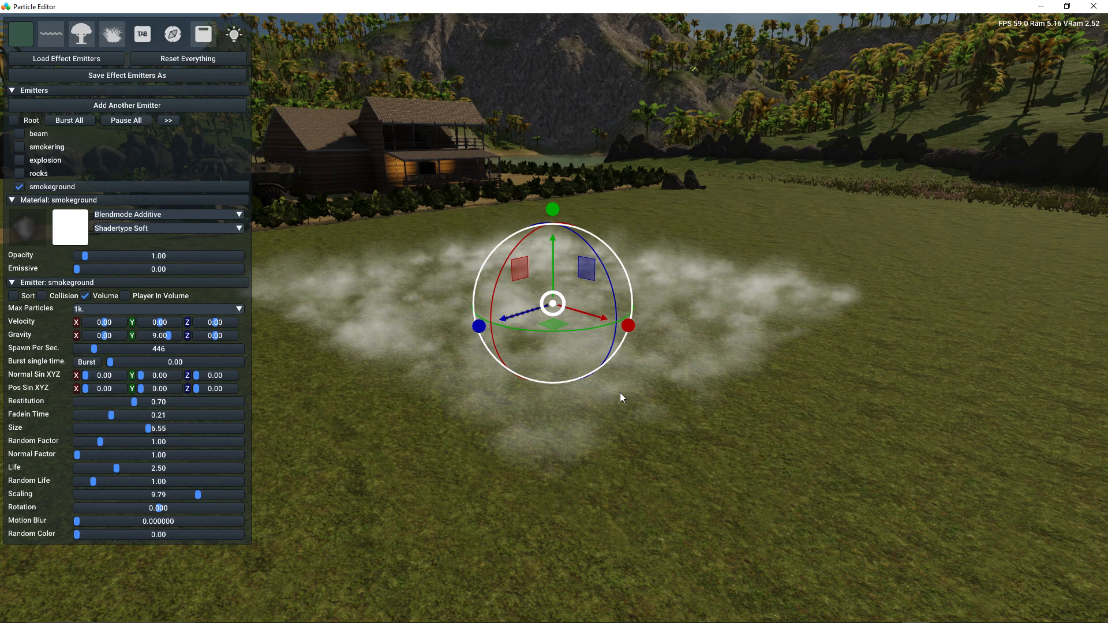
# - Set smokeground's Normal Sin X and Normal Sin Z to 50 and look down on the smoke patch
pyautogui.keyDown('ctrl'); pyautogui.click(106, 375); pyautogui.keyUp('ctrl')
pyautogui.write('50')
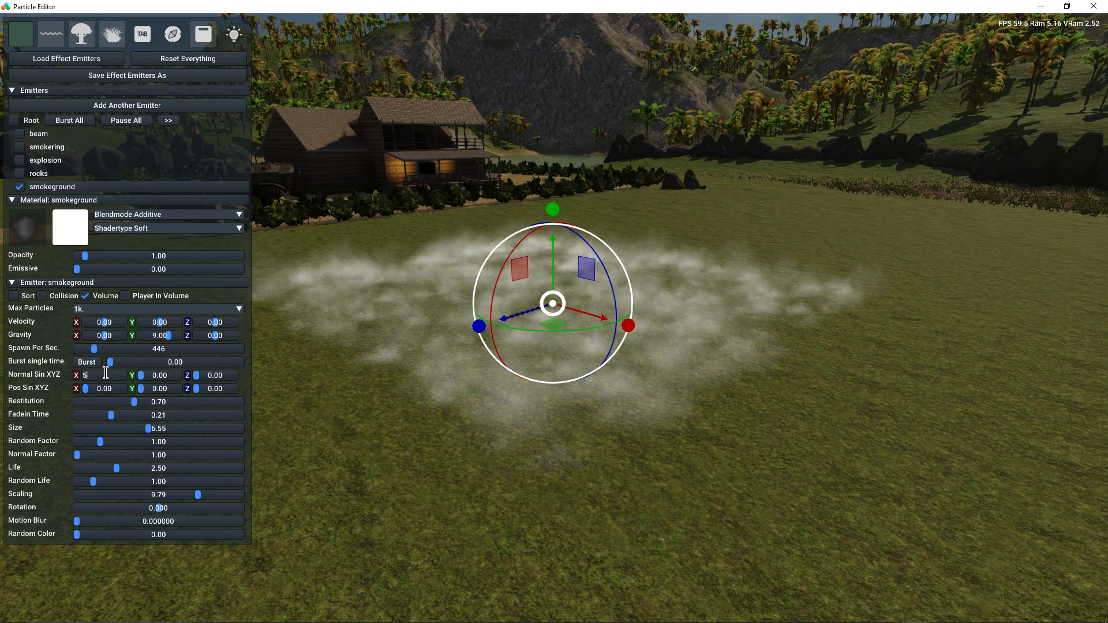
pyautogui.press('Return')
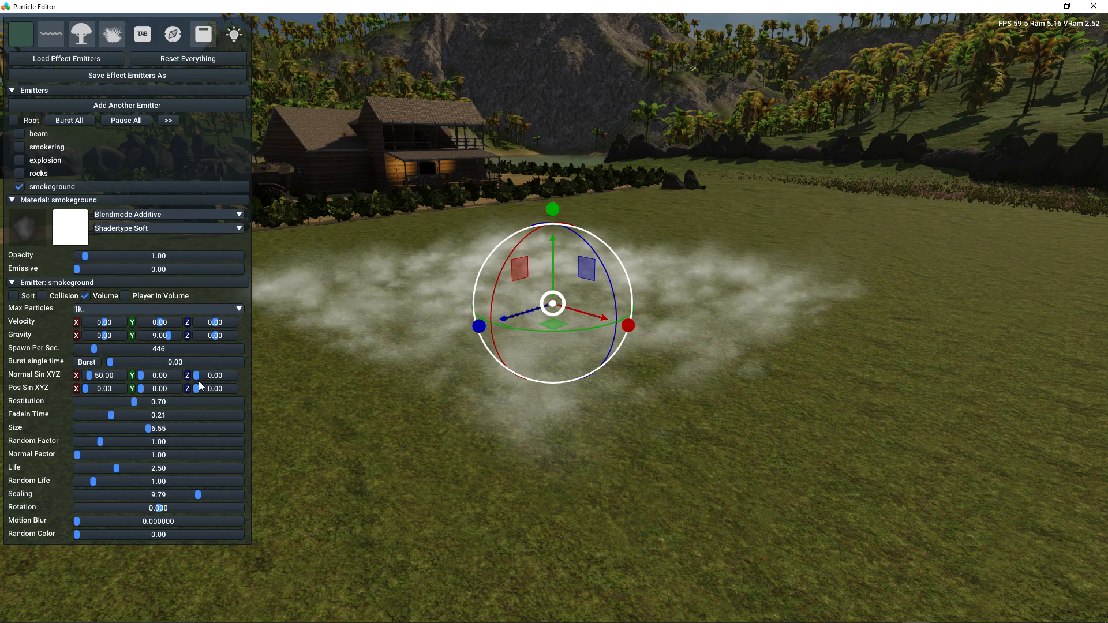
pyautogui.keyDown('ctrl'); pyautogui.click(213, 375); pyautogui.keyUp('ctrl')
pyautogui.write('50')
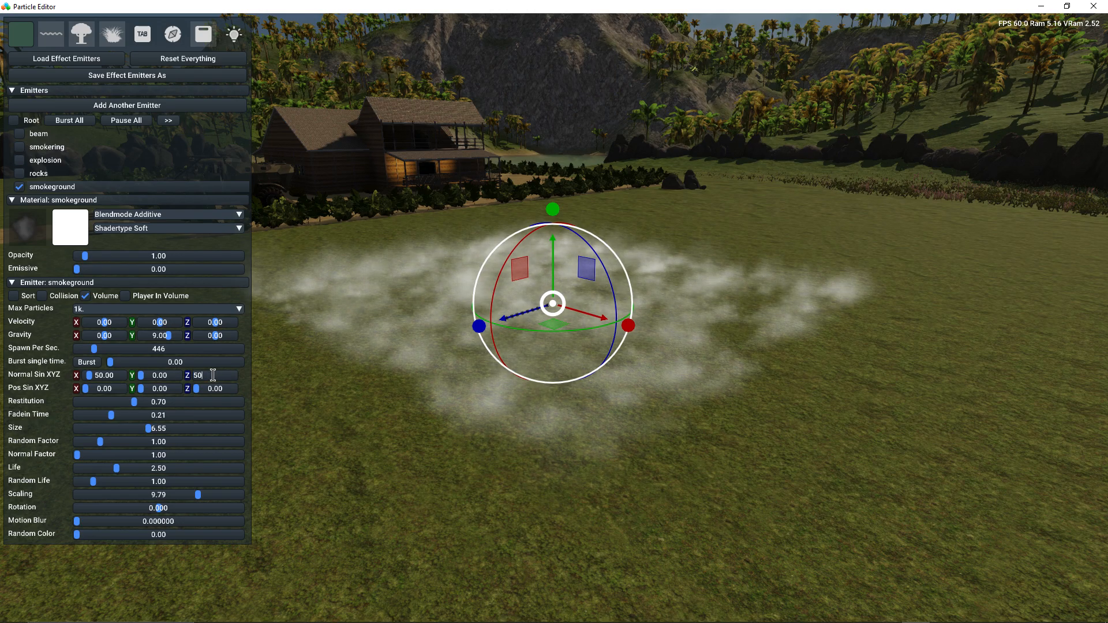
pyautogui.press('Return')
pyautogui.press('e')
pyautogui.moveTo(400, 413)
pyautogui.mouseDown(button='right')
pyautogui.moveTo(399, 430)
pyautogui.moveTo(399, 414)
pyautogui.mouseUp(button='right')
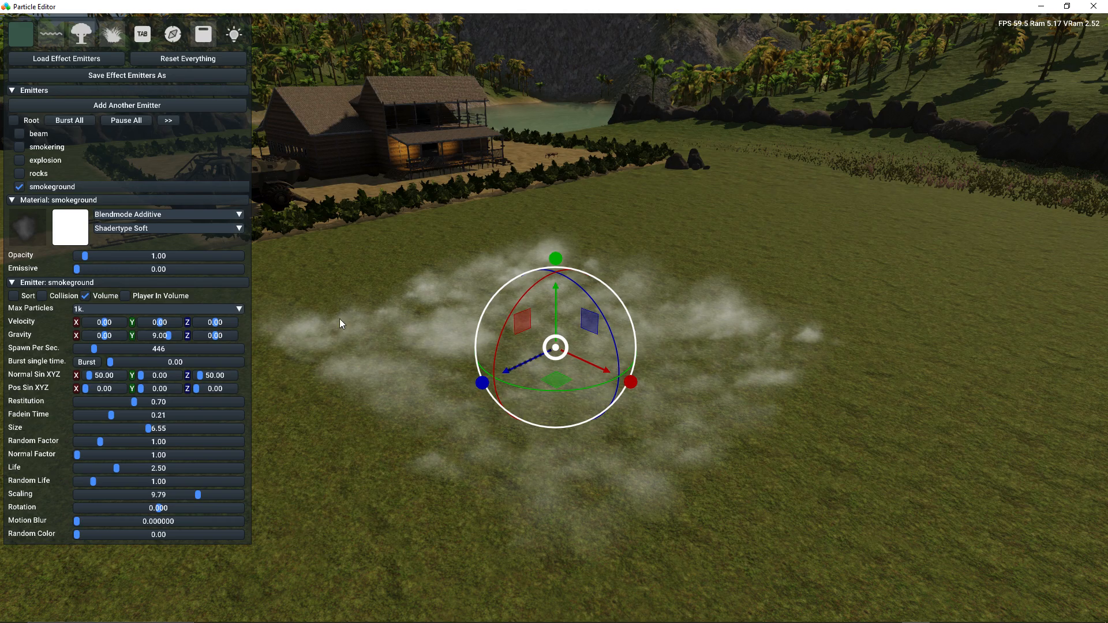
# - Set smokeground's spawn rate to 0 and its single burst time to 360, and test the burst from a lower angle
pyautogui.click(89, 361)
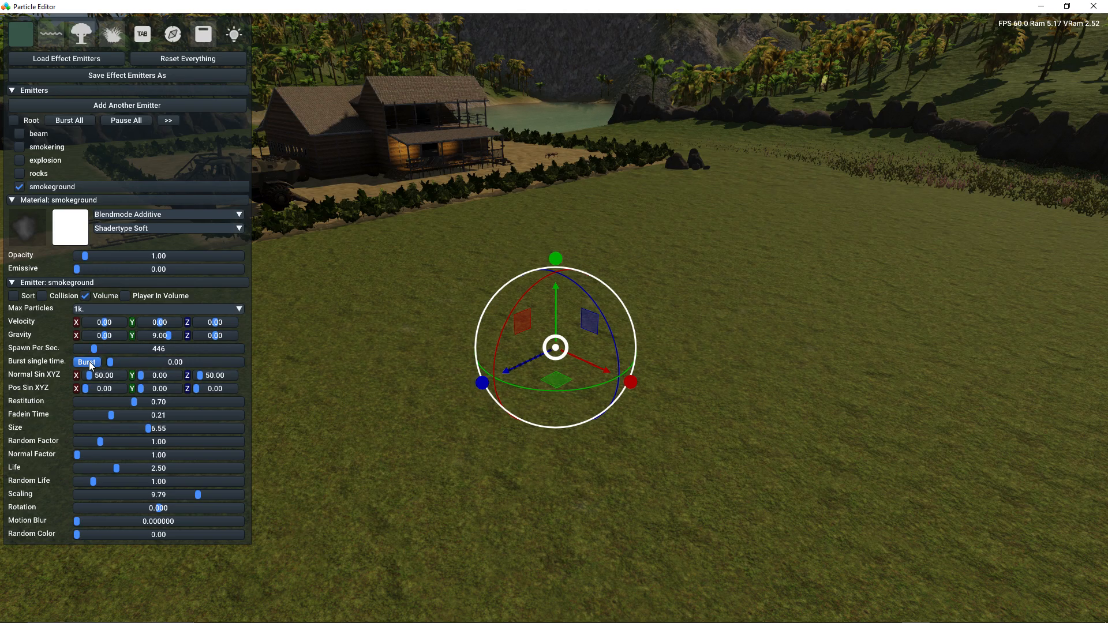
pyautogui.moveTo(92, 345); pyautogui.dragTo(71, 347)
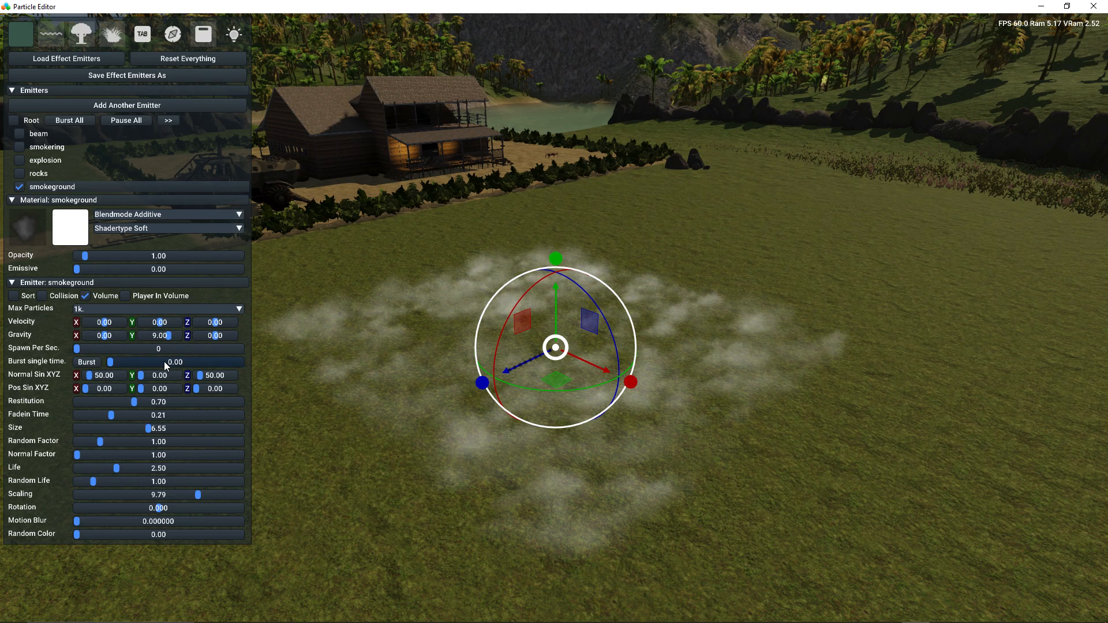
pyautogui.click(163, 361)
pyautogui.moveTo(166, 364); pyautogui.dragTo(253, 367)
pyautogui.click(88, 362)
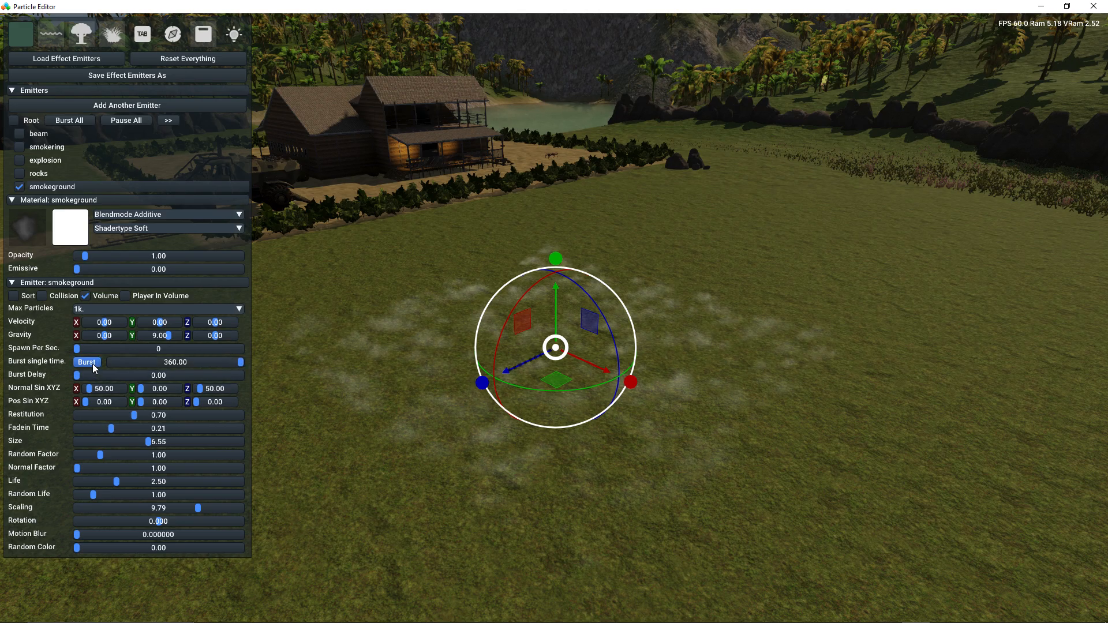
pyautogui.moveTo(393, 420); pyautogui.dragTo(328, 419, button='right')
pyautogui.press('w')
pyautogui.click(90, 363)
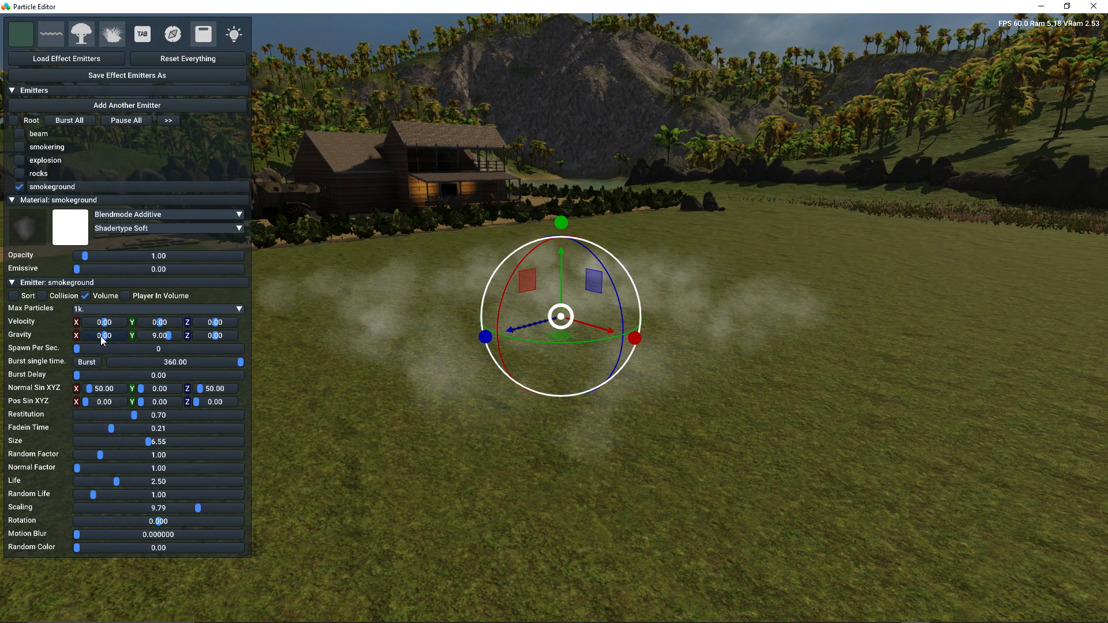
# - Try a gravity of 20 on both X and Z for smokeground, testing it with single bursts
pyautogui.moveTo(101, 336); pyautogui.dragTo(121, 344)
pyautogui.click(86, 362)
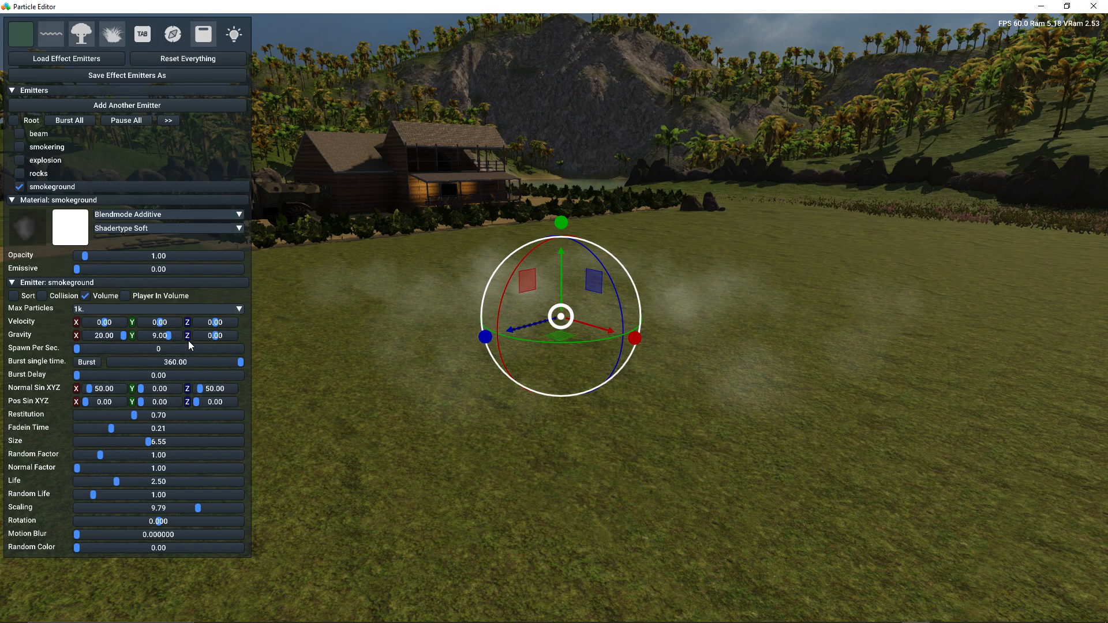
pyautogui.moveTo(210, 335); pyautogui.dragTo(279, 339)
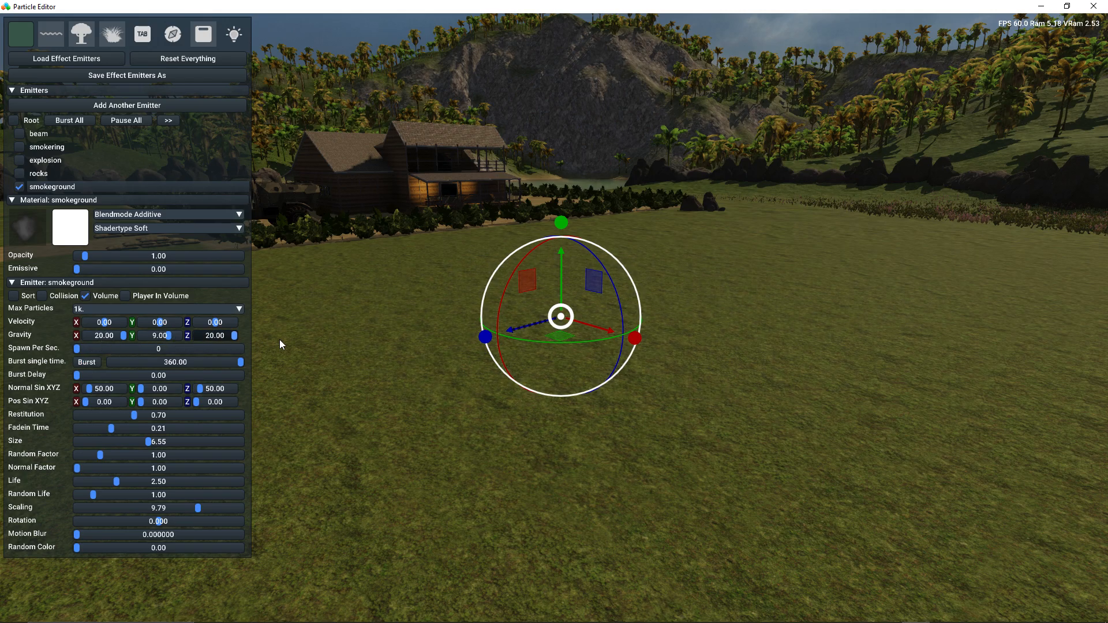
pyautogui.click(94, 363)
pyautogui.click(96, 364)
# - Reset smokeground's X and Z gravity and Normal Sin to 0, set Pos Sin Z to 50, and test a burst
pyautogui.write('0')
pyautogui.press('Return')
pyautogui.keyDown('ctrl'); pyautogui.click(230, 386); pyautogui.keyUp('ctrl')
pyautogui.write('0')
pyautogui.press('Return')
pyautogui.keyDown('ctrl'); pyautogui.click(218, 401); pyautogui.keyUp('ctrl')
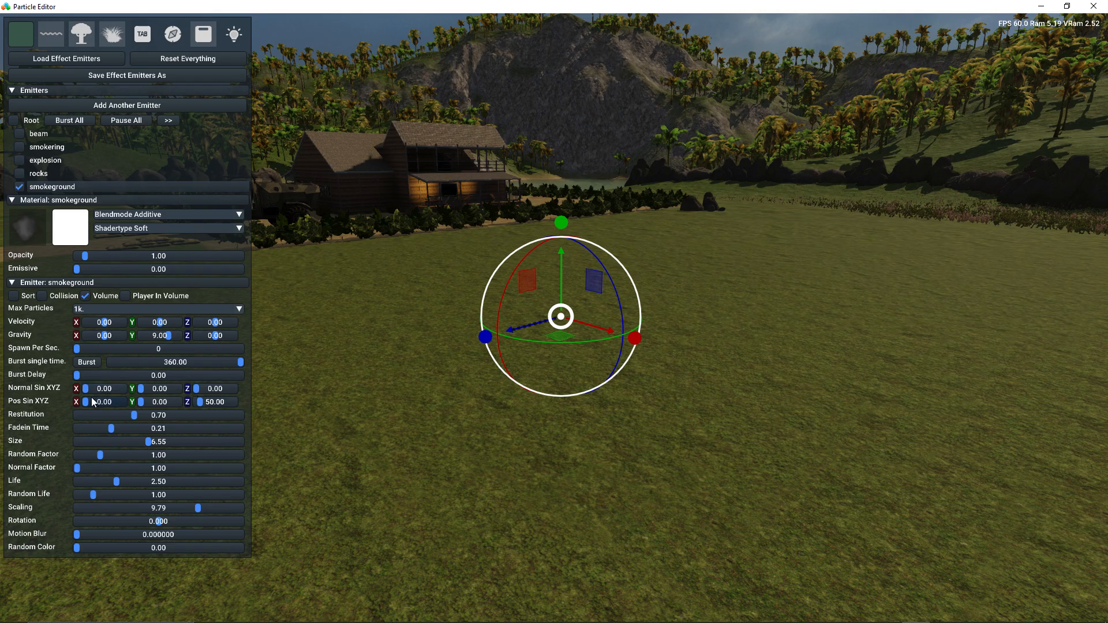
pyautogui.click(88, 364)
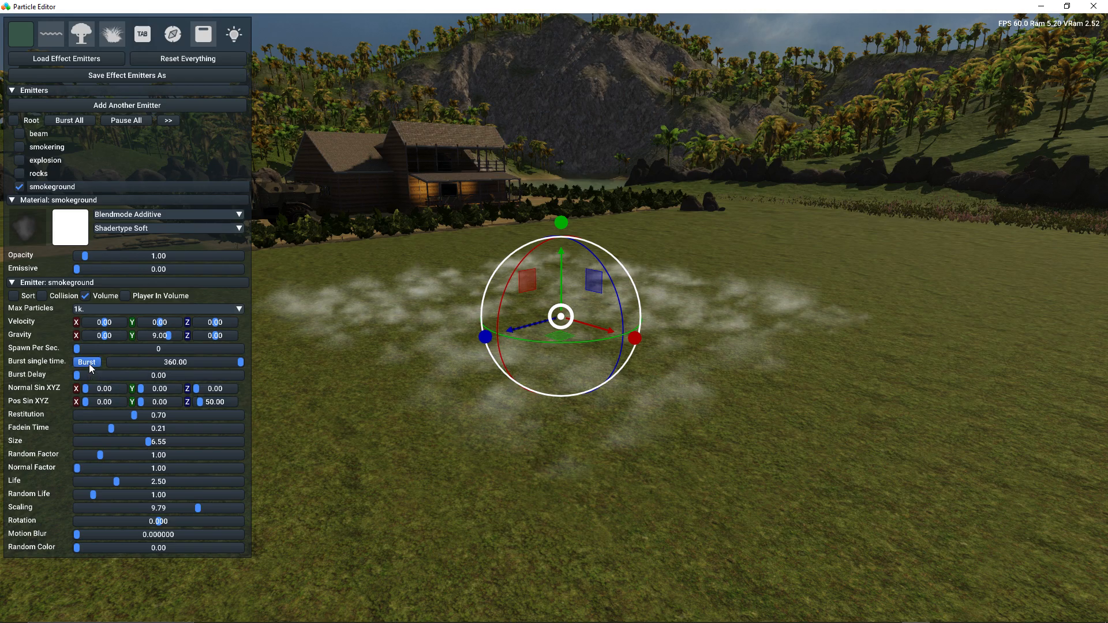
# - Try Pos Sin X at 500 on smokeground with a test burst, and reset it to 0
pyautogui.keyDown('ctrl'); pyautogui.click(103, 402); pyautogui.keyUp('ctrl')
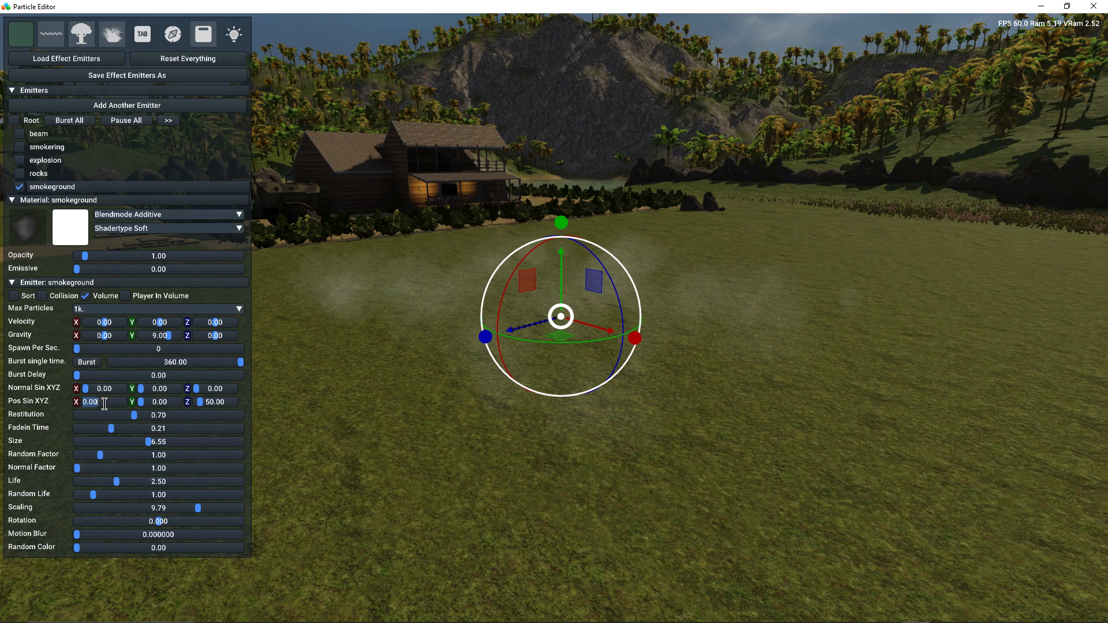
pyautogui.write('500')
pyautogui.press('Return')
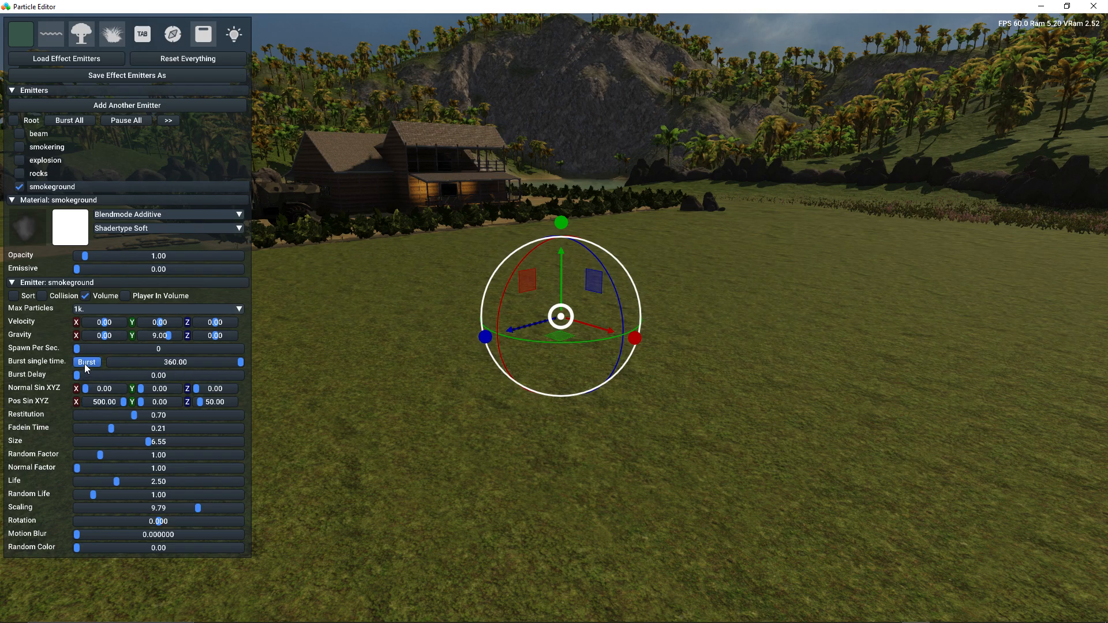
pyautogui.click(86, 362)
pyautogui.keyDown('ctrl'); pyautogui.click(108, 402); pyautogui.keyUp('ctrl')
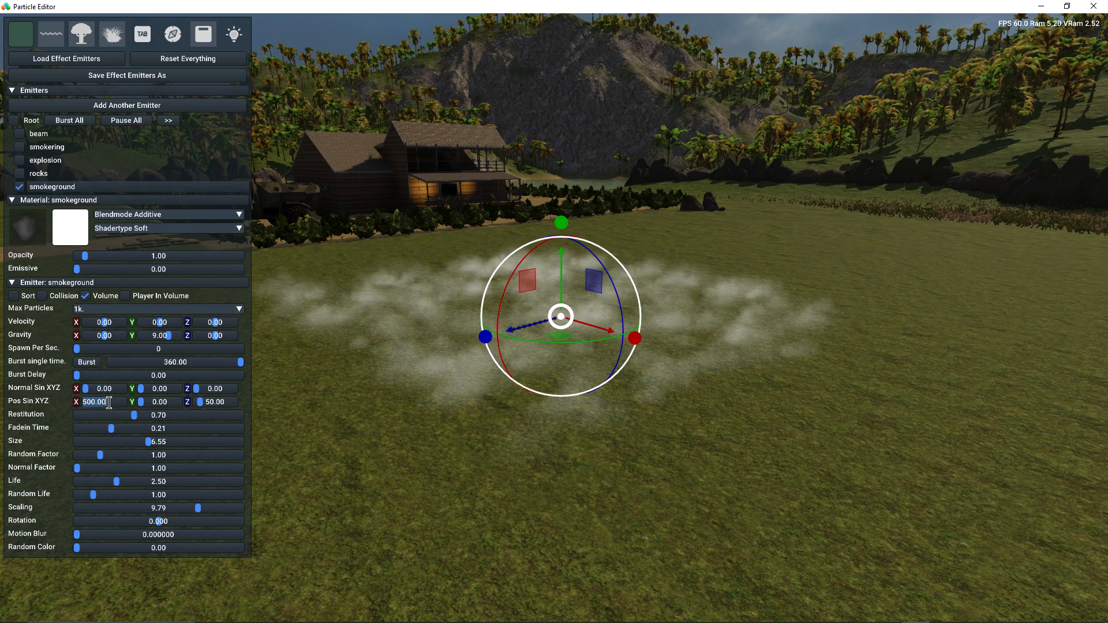
pyautogui.write('0')
pyautogui.press('Return')
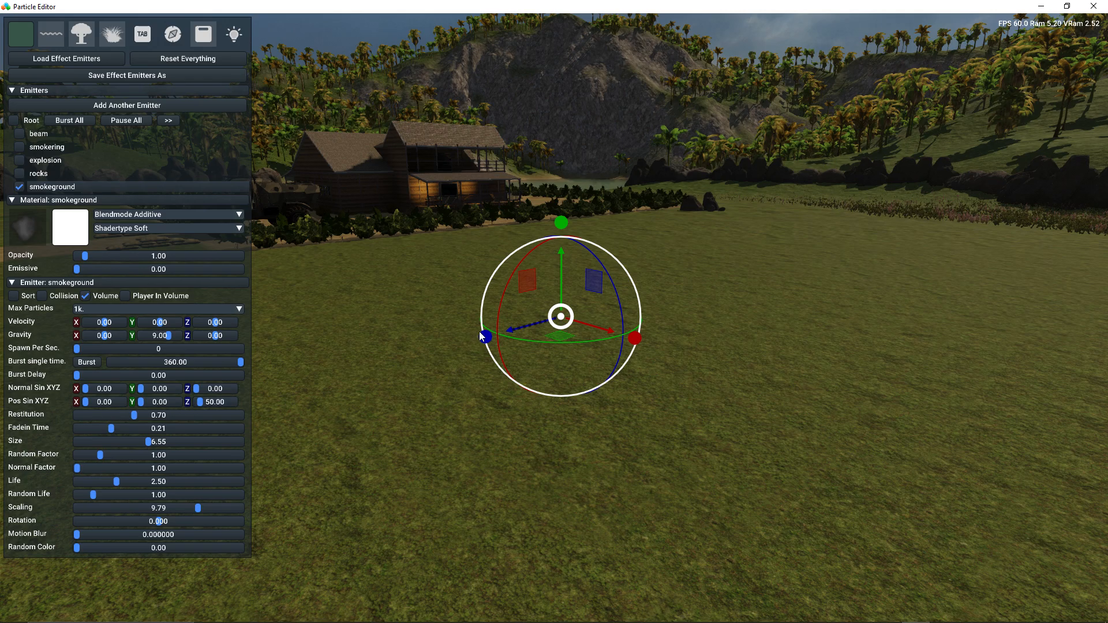
# - Shrink smokeground's emission area along Z and X, raise the emitter slightly above the grass, and test a burst
pyautogui.moveTo(482, 338); pyautogui.dragTo(506, 336)
pyautogui.moveTo(558, 255); pyautogui.dragTo(555, 252)
pyautogui.moveTo(633, 329); pyautogui.dragTo(600, 318)
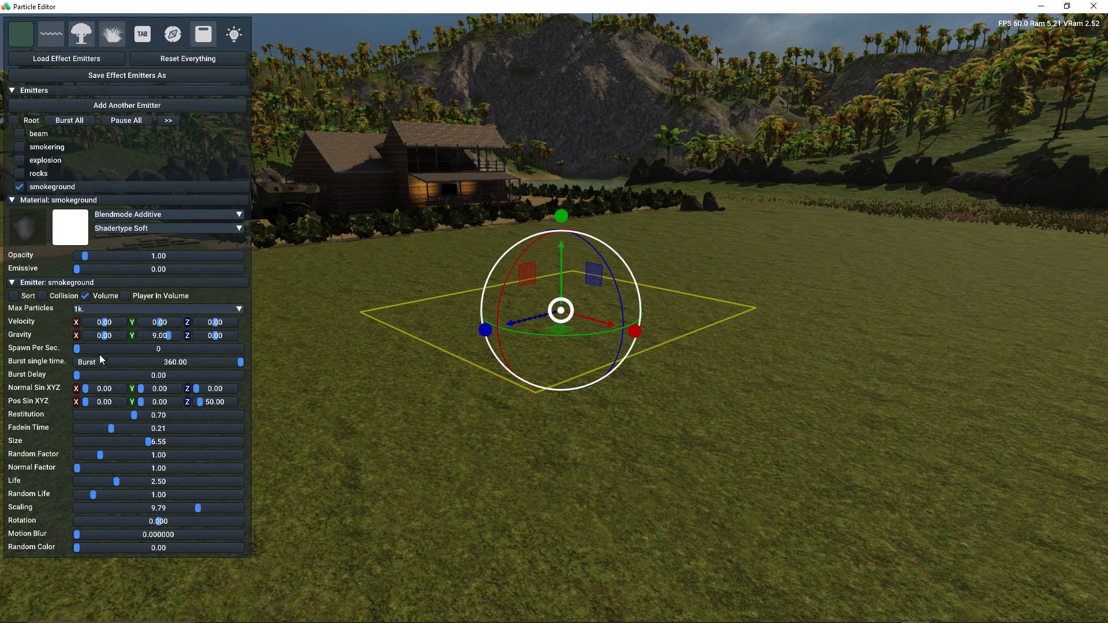
pyautogui.click(87, 361)
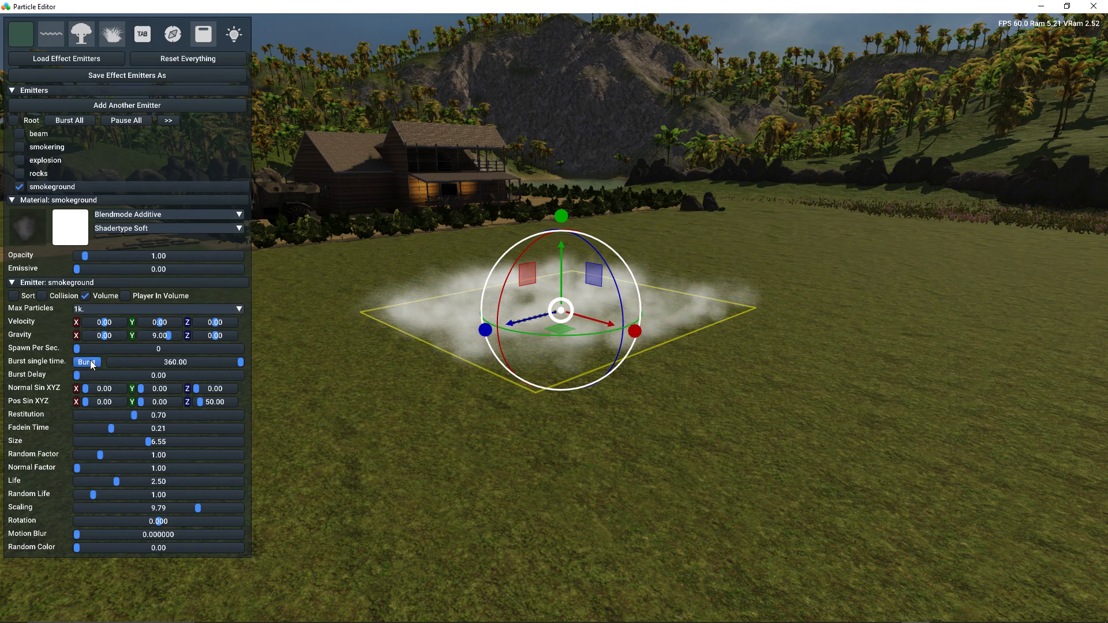
# - Trim smokeground's emission area further on Z and X to a roughly square patch and check its bursts from above
pyautogui.press('w')
pyautogui.moveTo(339, 377)
pyautogui.mouseDown(button='right')
pyautogui.moveTo(341, 409)
pyautogui.moveTo(339, 378)
pyautogui.mouseUp(button='right')
pyautogui.press('s')
pyautogui.moveTo(482, 287); pyautogui.dragTo(536, 289)
pyautogui.moveTo(625, 296); pyautogui.dragTo(616, 293)
pyautogui.click(86, 362)
pyautogui.moveTo(276, 337); pyautogui.dragTo(274, 273, button='right')
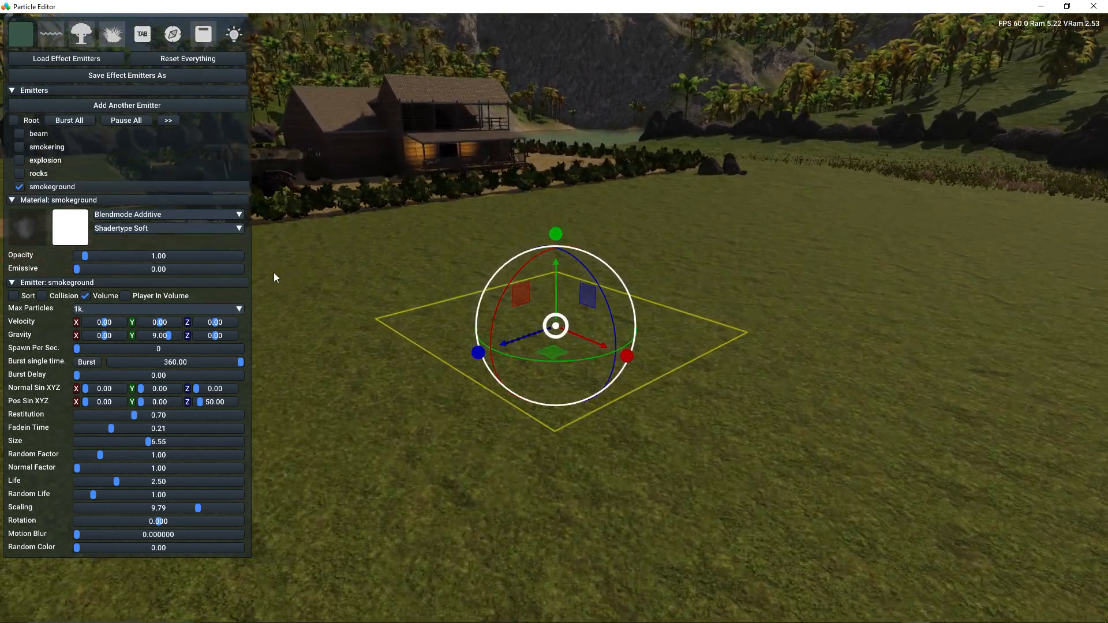
pyautogui.click(100, 362)
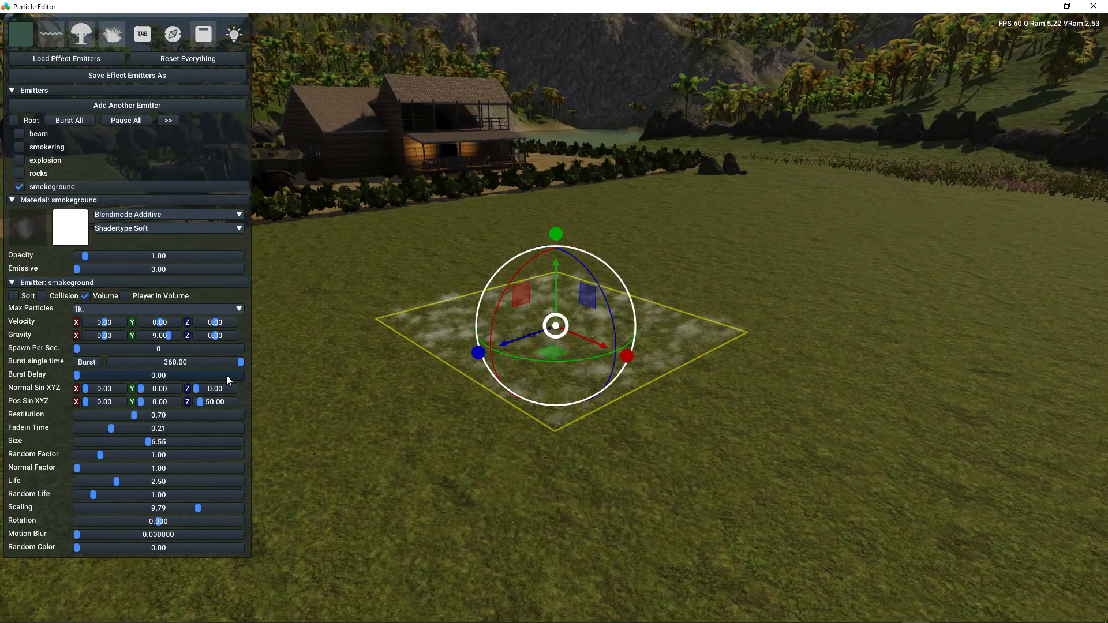
# - Set smokeground's random life to 1.69 and life to 4.88, and test a burst
pyautogui.click(104, 493)
pyautogui.moveTo(160, 481); pyautogui.dragTo(156, 482)
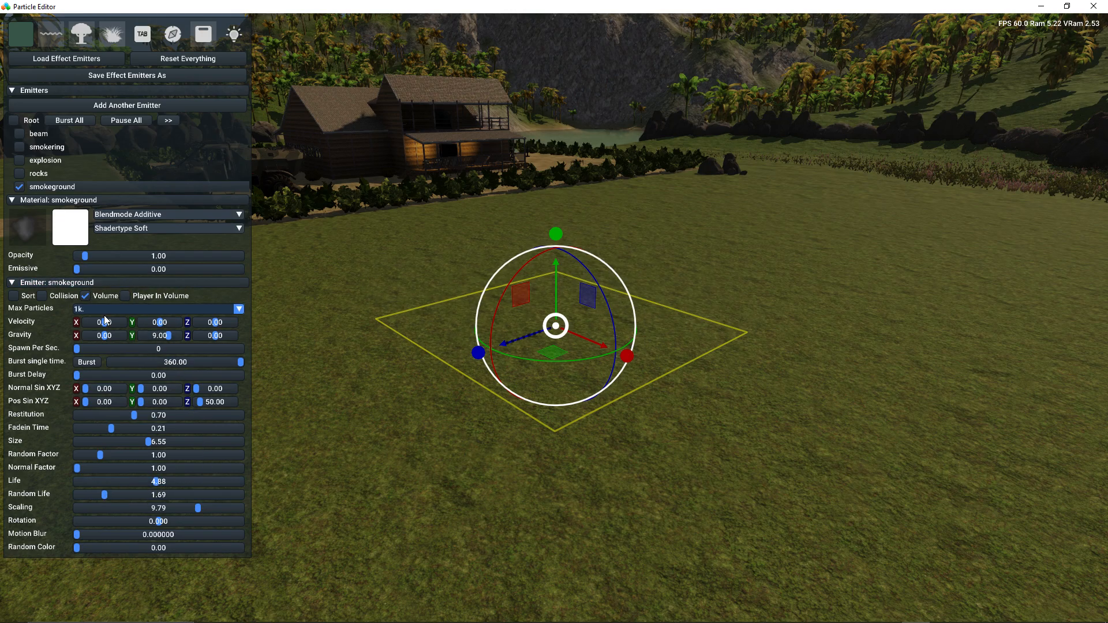
pyautogui.click(87, 362)
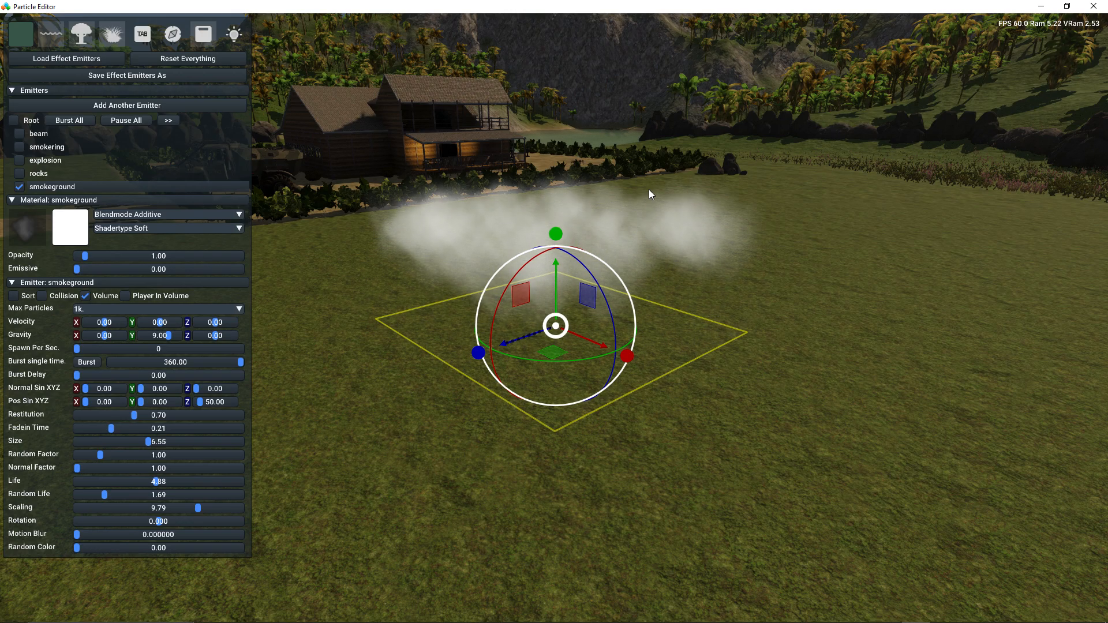
# - Set smokeground's Y gravity to 1 and check the slower rising smoke with bursts from near and far
pyautogui.doubleClick(163, 336)
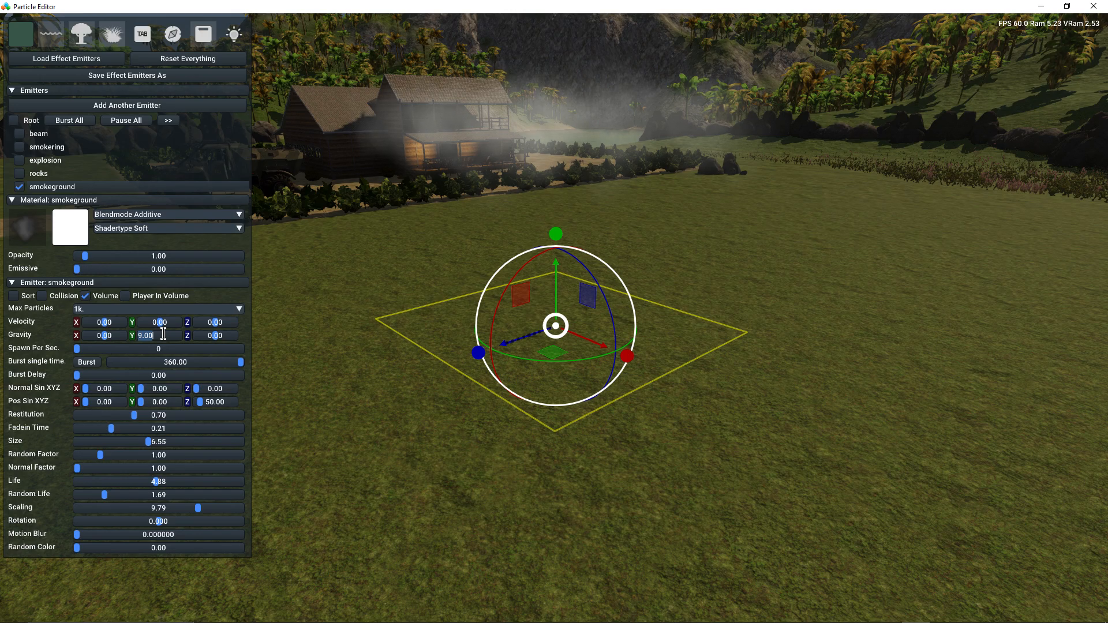
pyautogui.write('1')
pyautogui.press('Return')
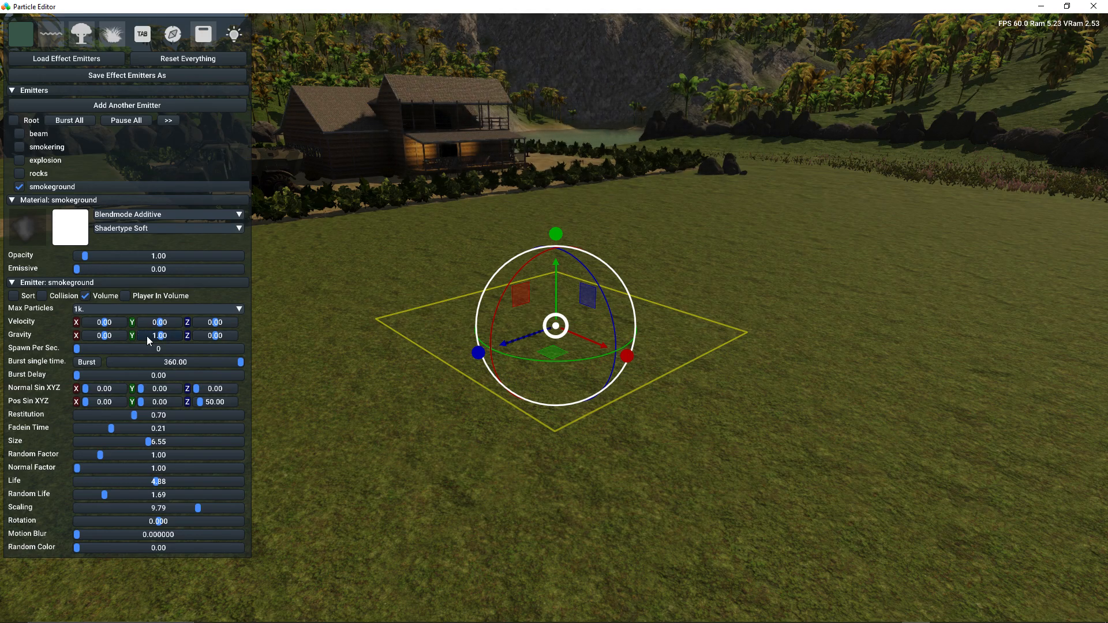
pyautogui.click(86, 362)
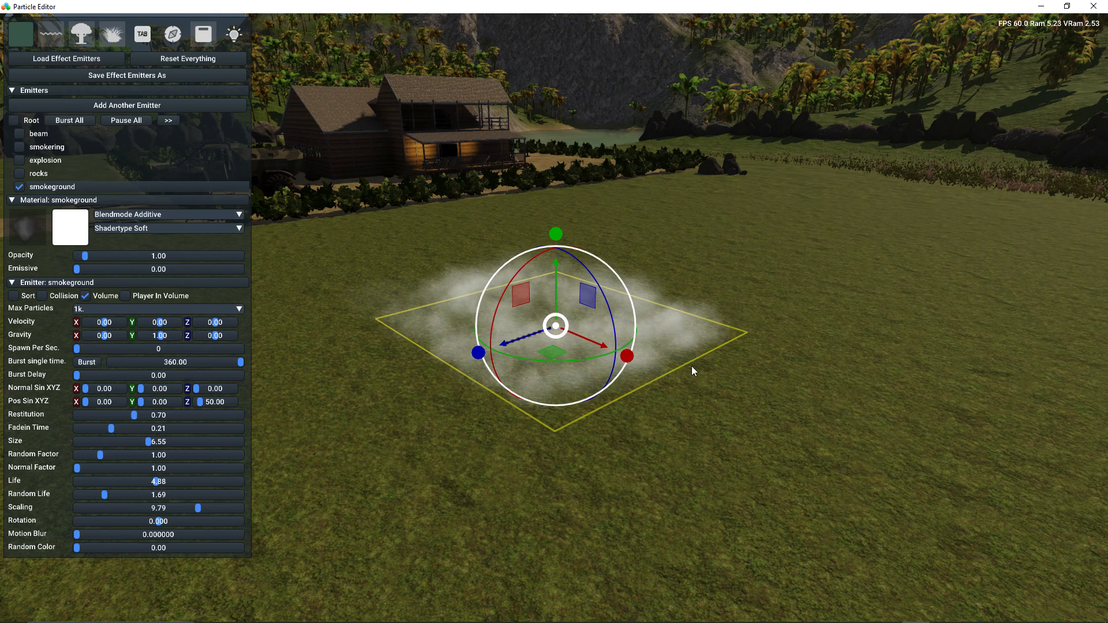
pyautogui.moveTo(601, 438); pyautogui.dragTo(601, 445, button='right')
pyautogui.press('w')
pyautogui.press('s')
pyautogui.click(80, 364)
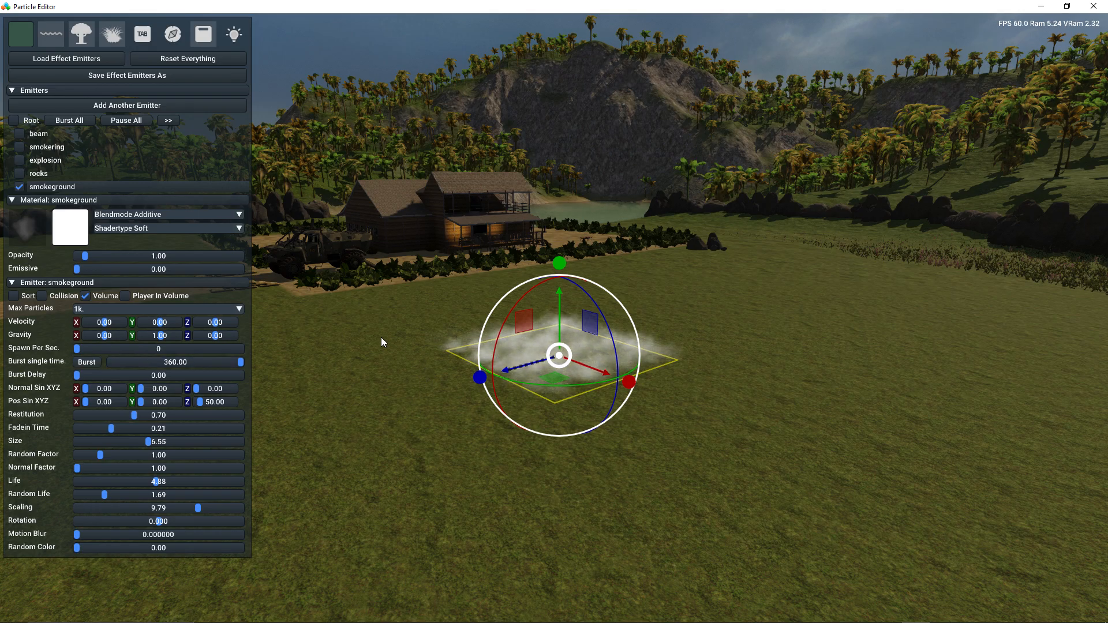
# - Set smokeground's life to 3.34 and burst delay to 845.07, playing all emitters together to compare the timing
pyautogui.click(68, 122)
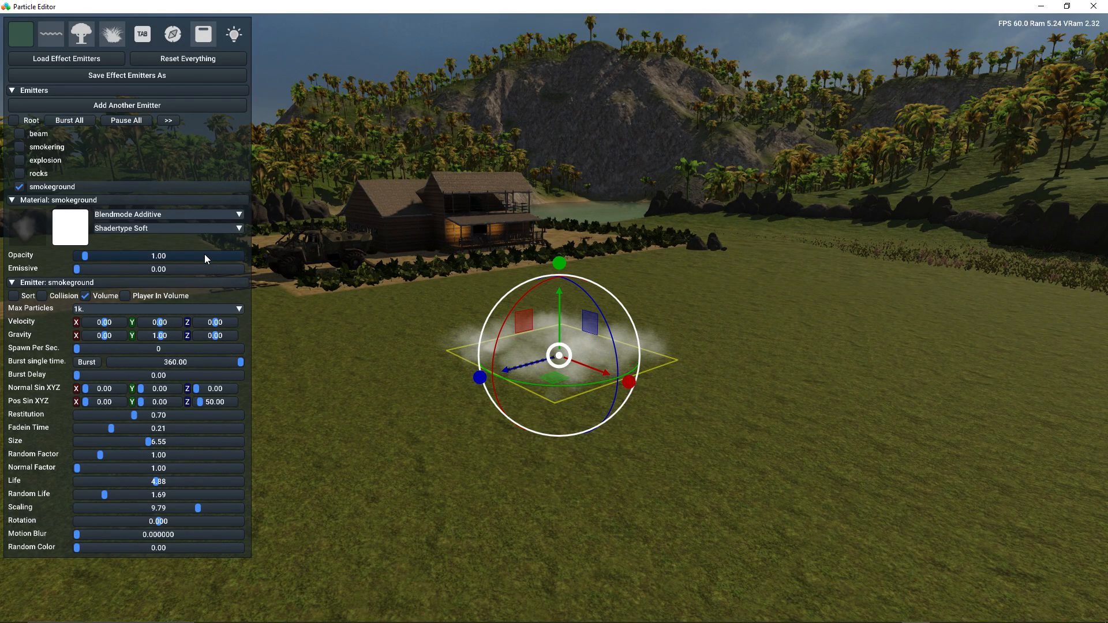
pyautogui.click(143, 481)
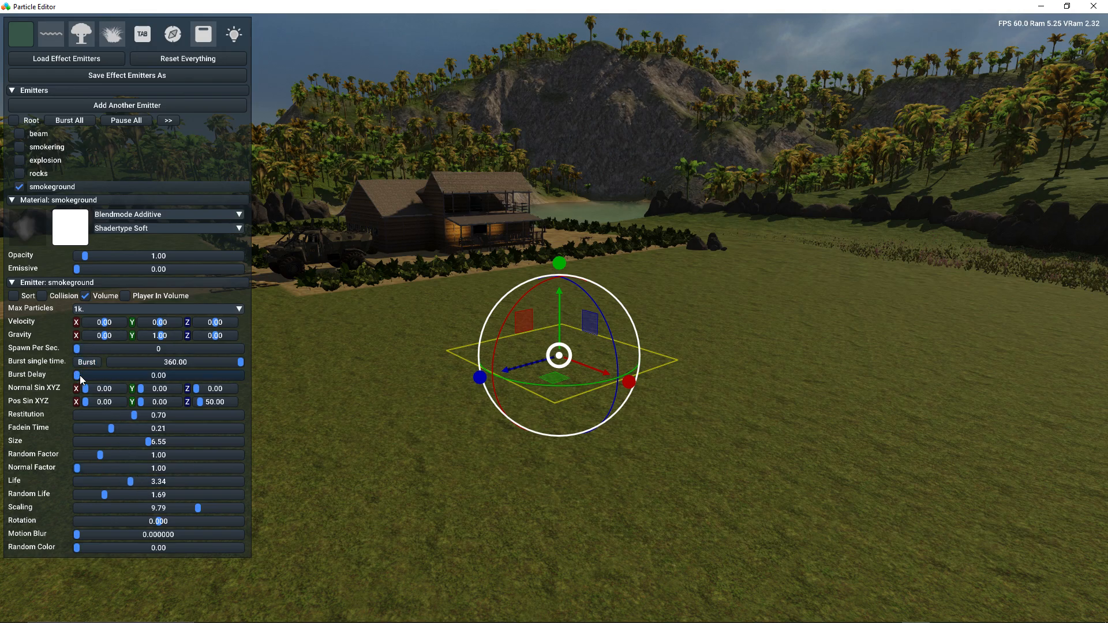
pyautogui.moveTo(77, 375); pyautogui.dragTo(90, 375)
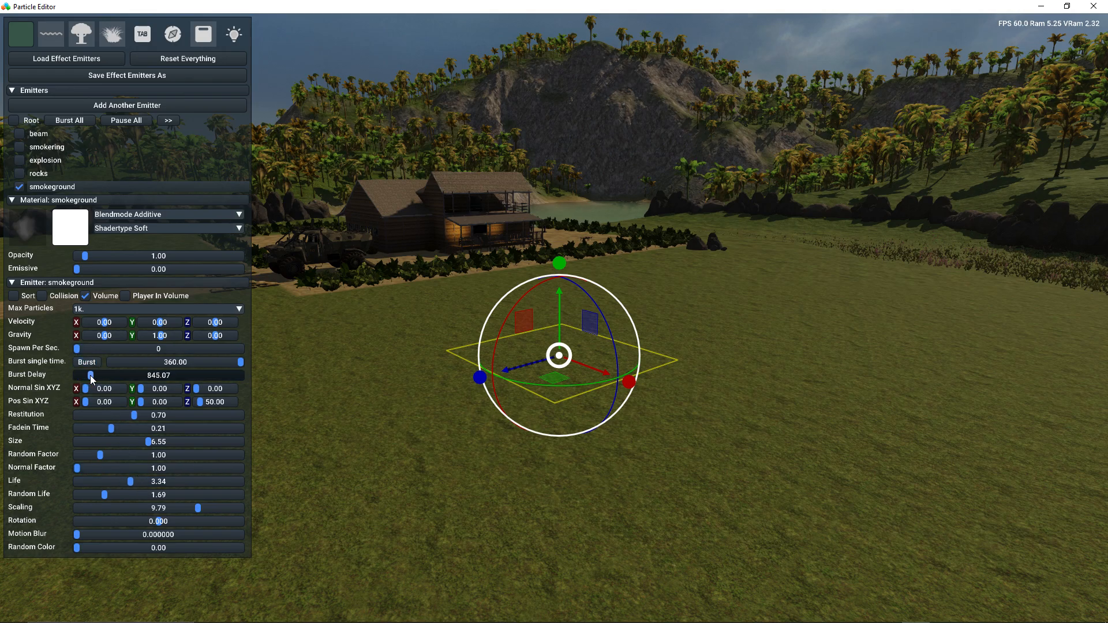
pyautogui.click(78, 122)
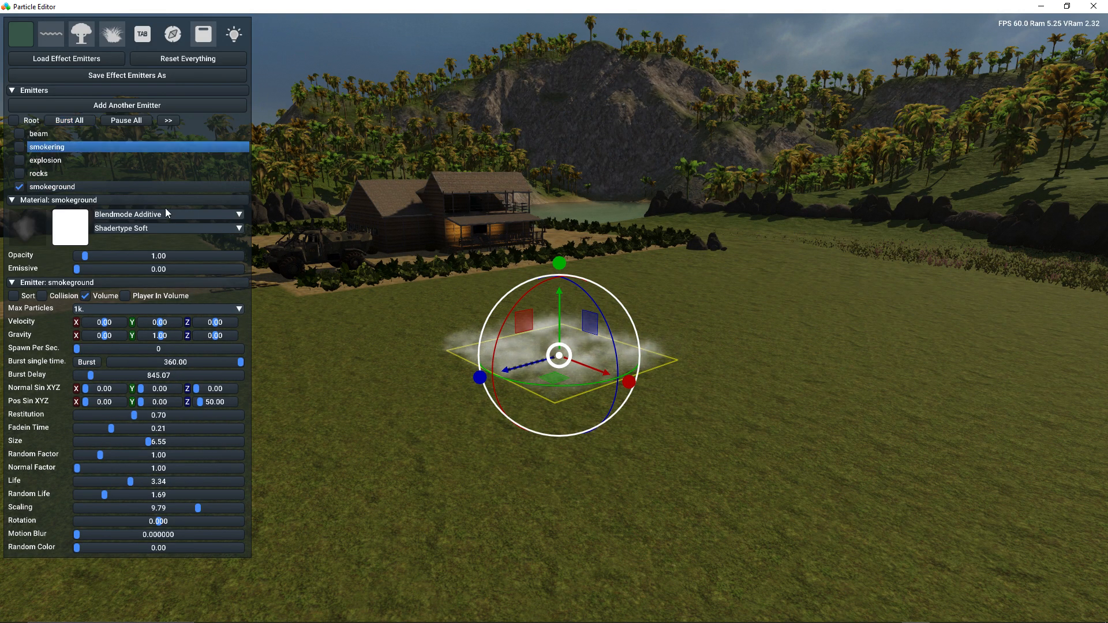
# - Shrink smokeground's emission area slightly along Z and X, set its single burst time to 141.77, and test a burst
pyautogui.moveTo(479, 377); pyautogui.dragTo(494, 376)
pyautogui.moveTo(627, 382); pyautogui.dragTo(620, 379)
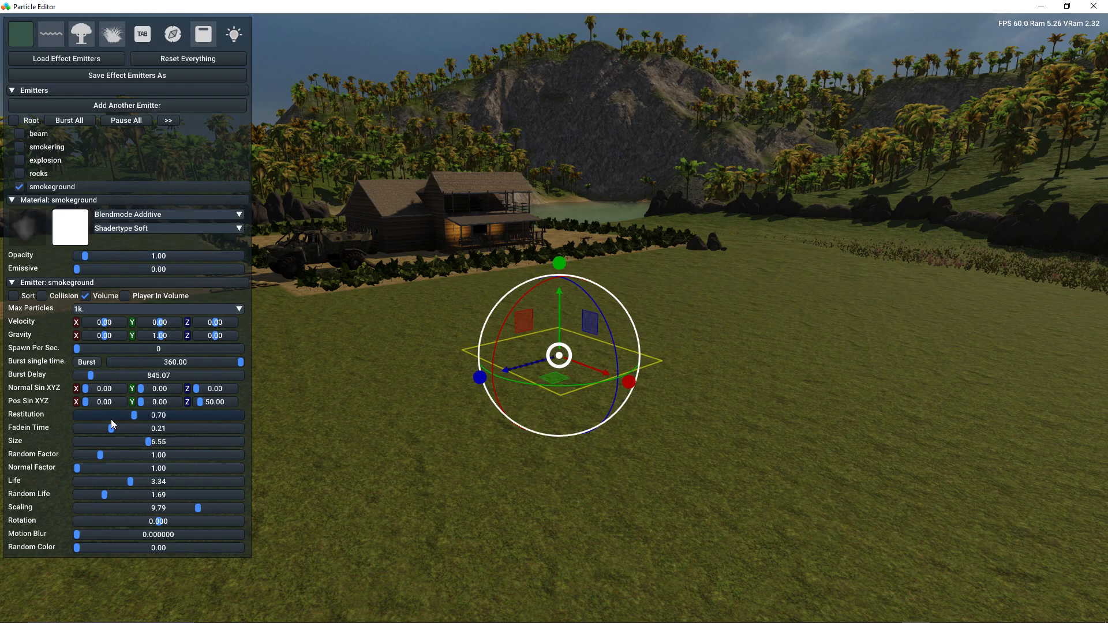
pyautogui.click(161, 362)
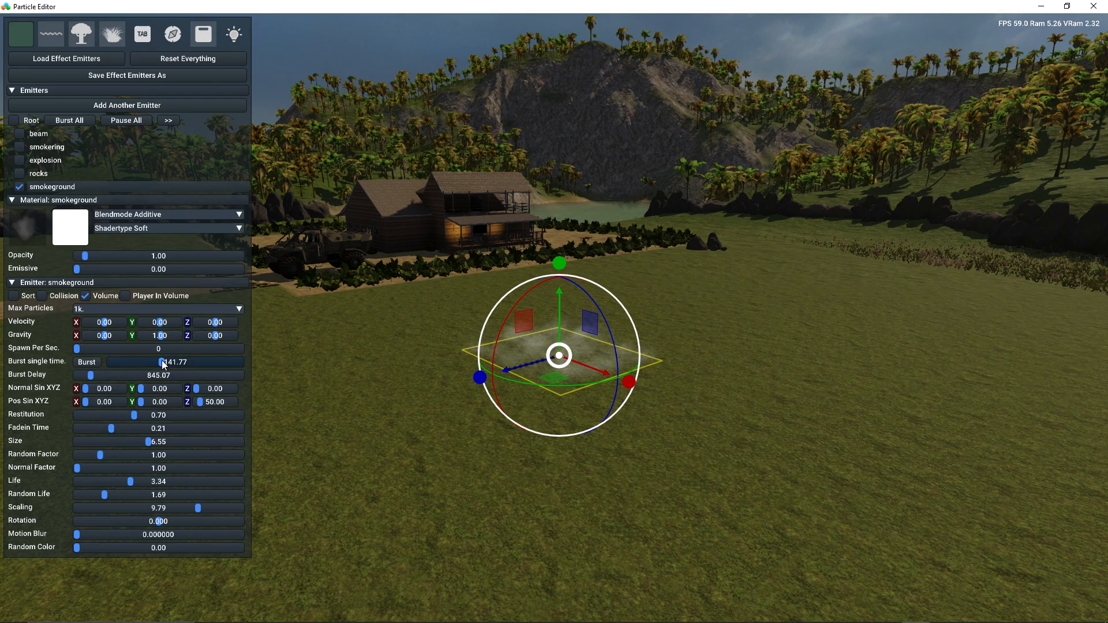
pyautogui.click(87, 361)
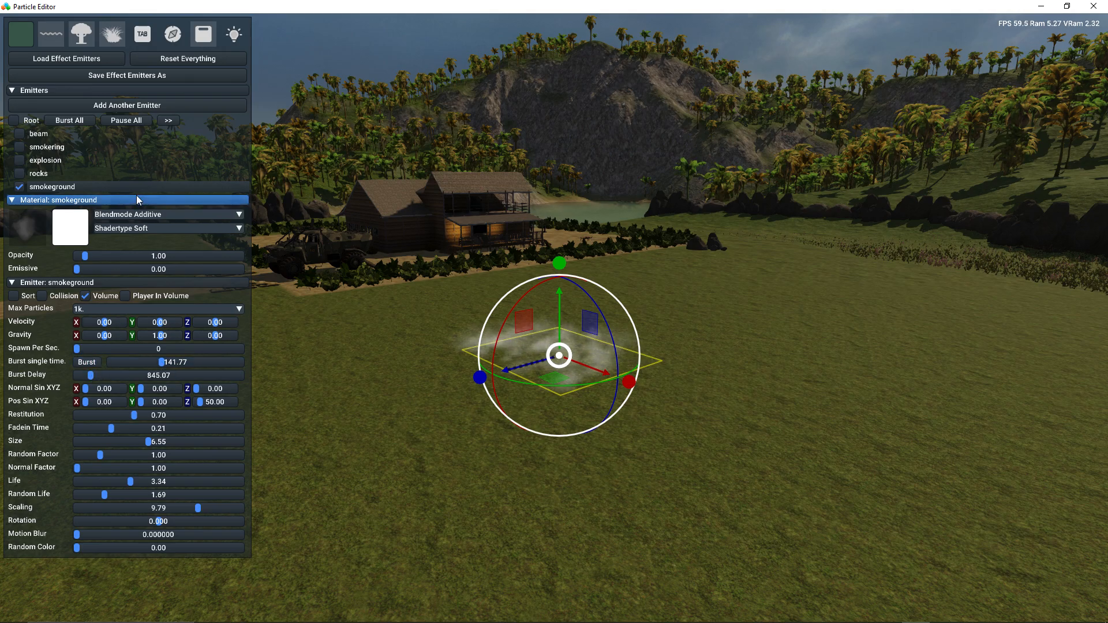
# - Try a fire texture on the smokeground emitter's material
pyautogui.click(34, 225)
pyautogui.click(449, 266)
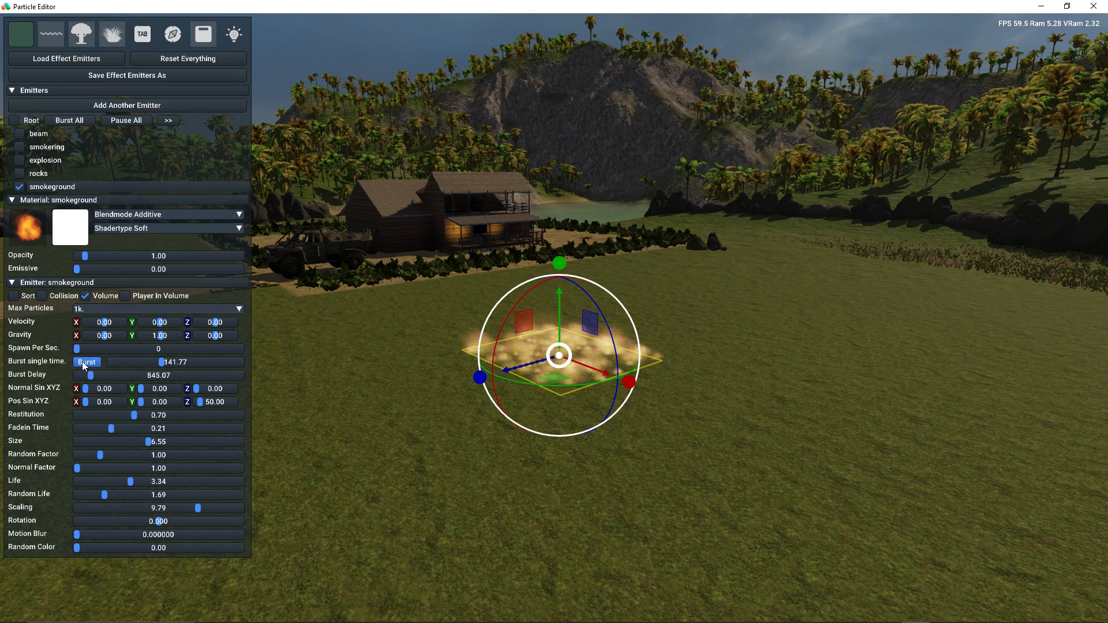
# - Give smokeground a dark smoke texture from the alpha blending set, lower its opacity to 0.49, and test bursts
pyautogui.click(33, 220)
pyautogui.click(31, 225)
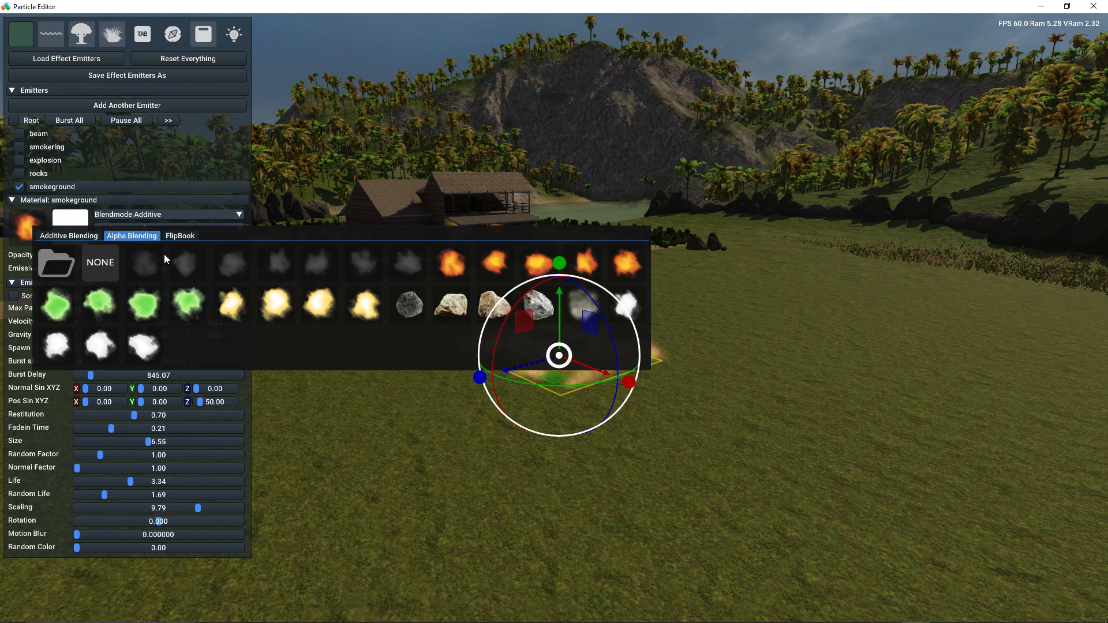
pyautogui.click(225, 264)
pyautogui.click(87, 362)
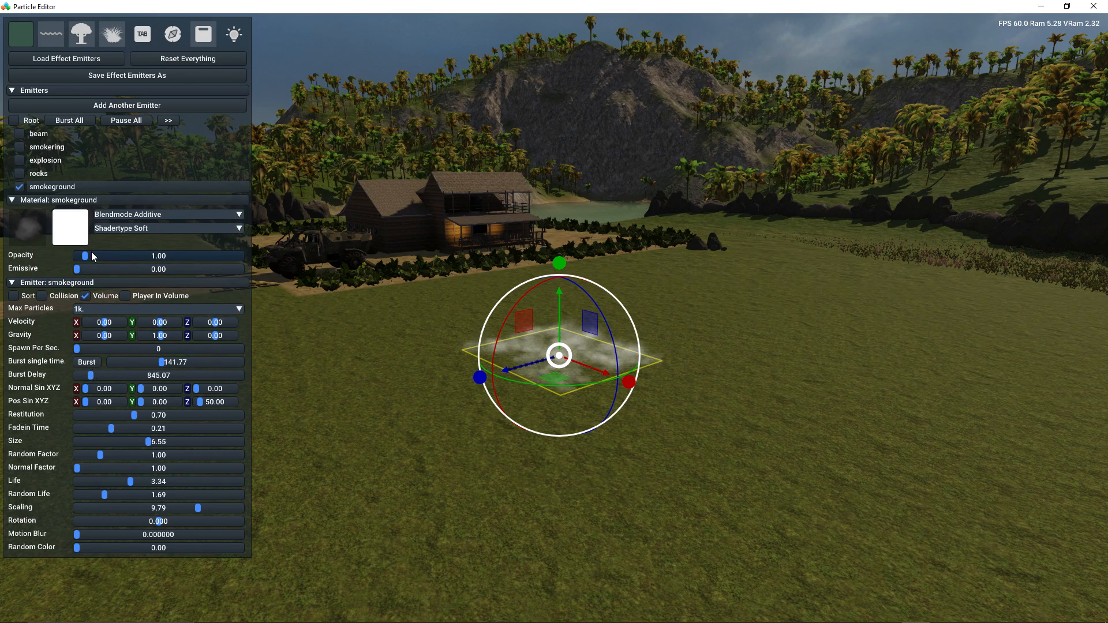
pyautogui.moveTo(85, 256); pyautogui.dragTo(81, 256)
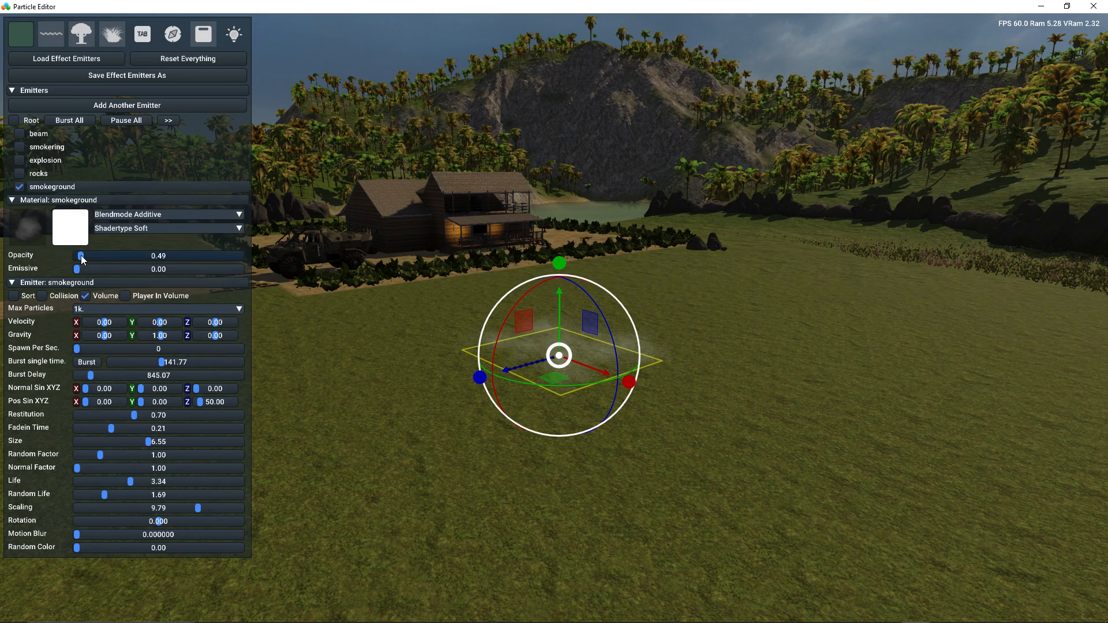
pyautogui.click(79, 362)
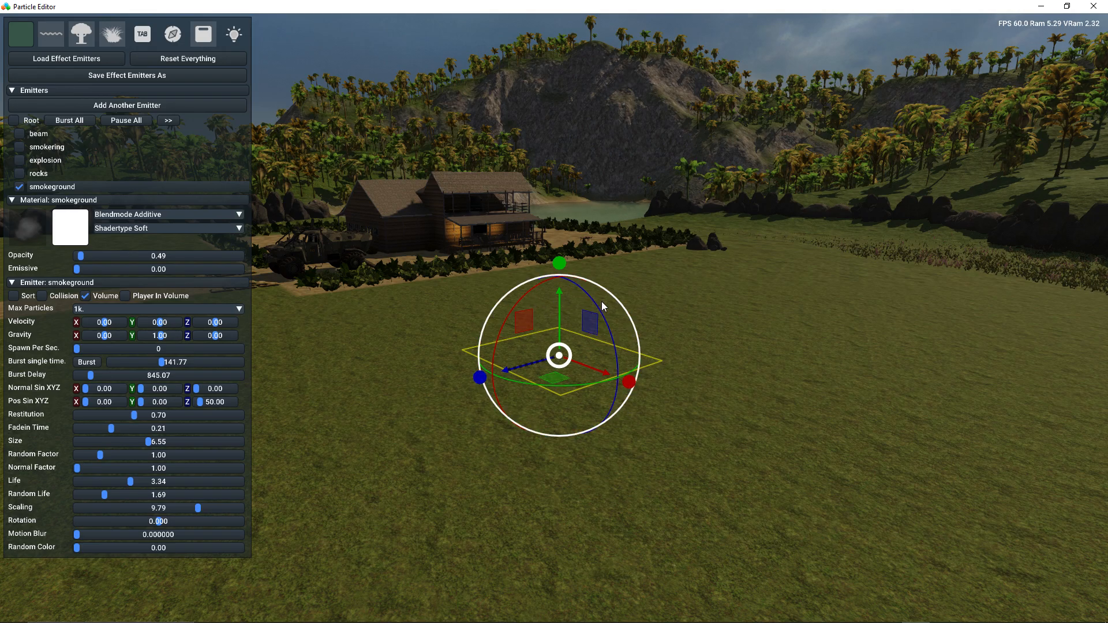
# - Untick smokeground in the emitter list and play all emitters together to check the fainter ground smoke
pyautogui.click(20, 187)
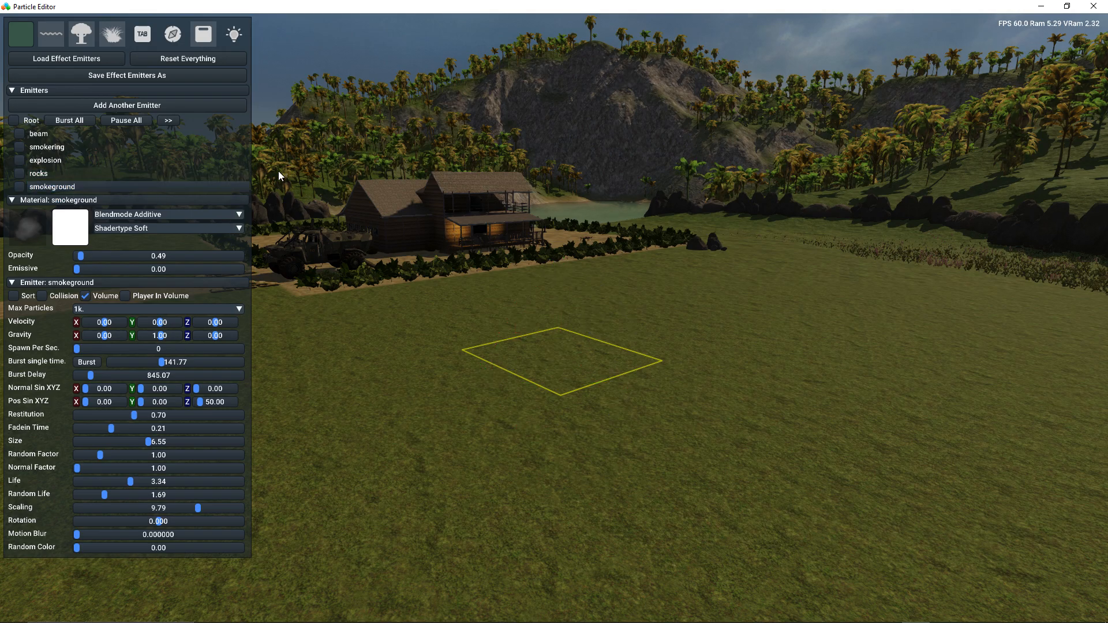
pyautogui.click(76, 175)
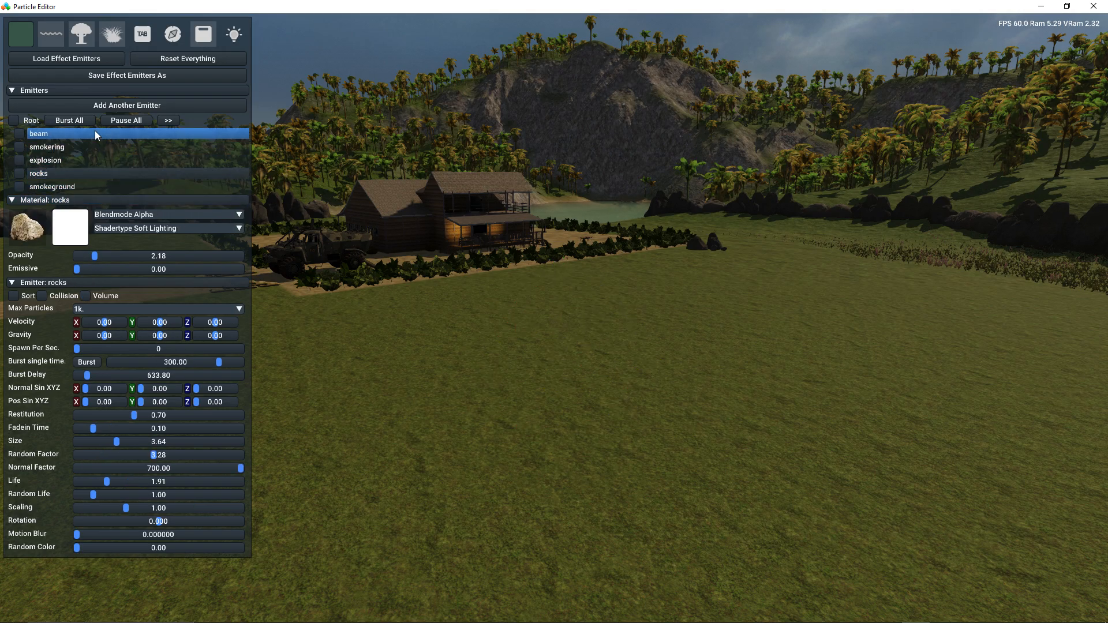
pyautogui.click(69, 120)
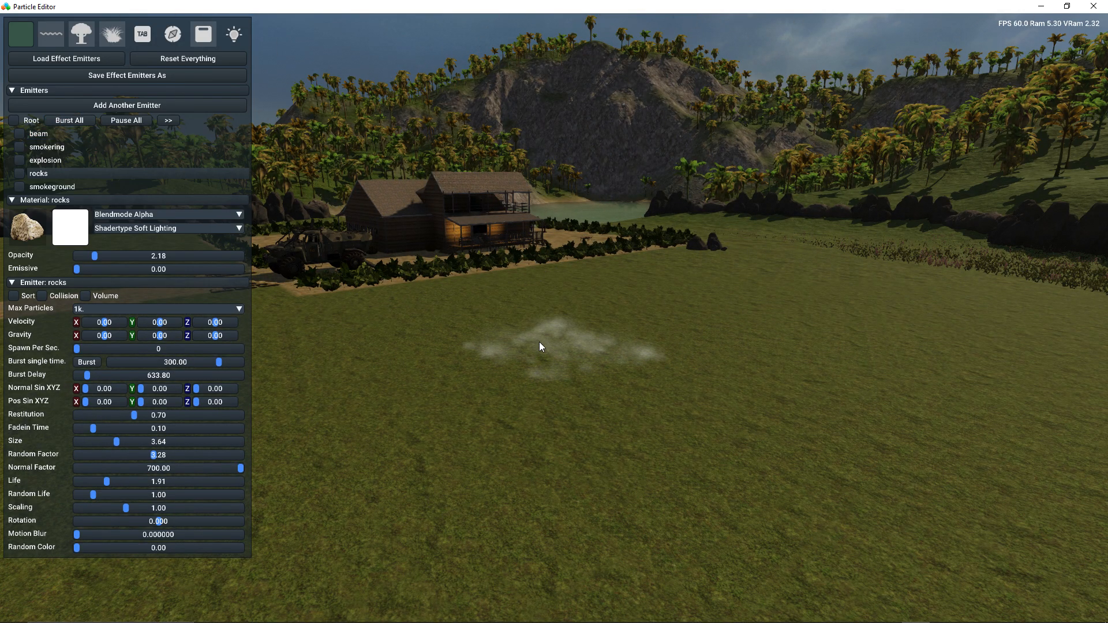
pyautogui.click(72, 120)
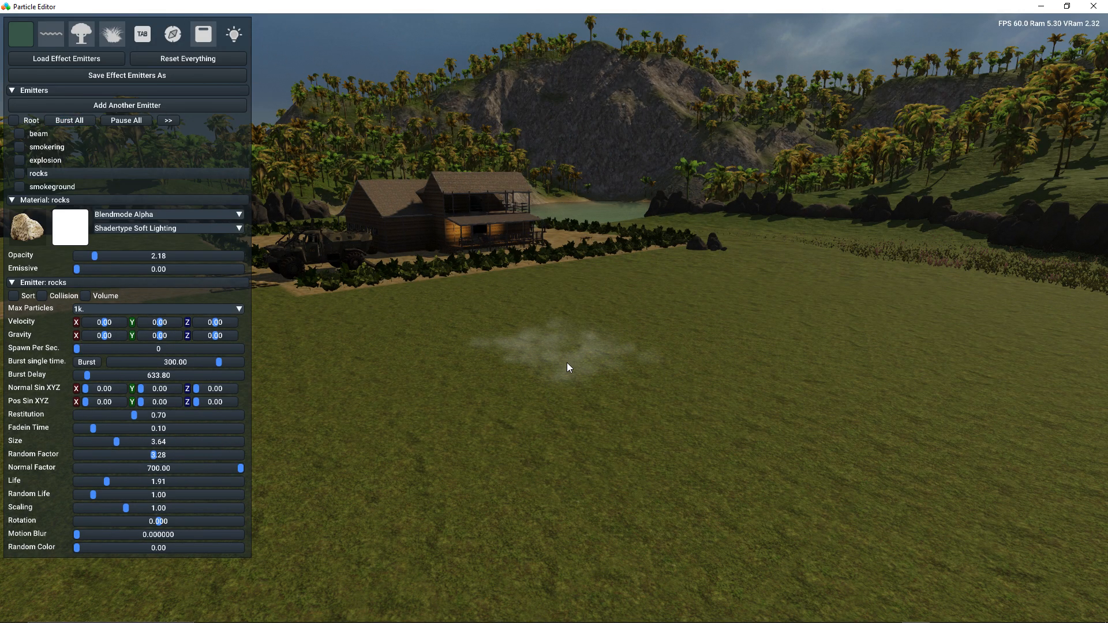
# - Replay the full effect from a low viewpoint near the ground and from a higher viewpoint
pyautogui.press('w')
pyautogui.moveTo(563, 378)
pyautogui.mouseDown(button='right')
pyautogui.moveTo(559, 476)
pyautogui.moveTo(558, 329)
pyautogui.moveTo(562, 482)
pyautogui.moveTo(563, 394)
pyautogui.mouseUp(button='right')
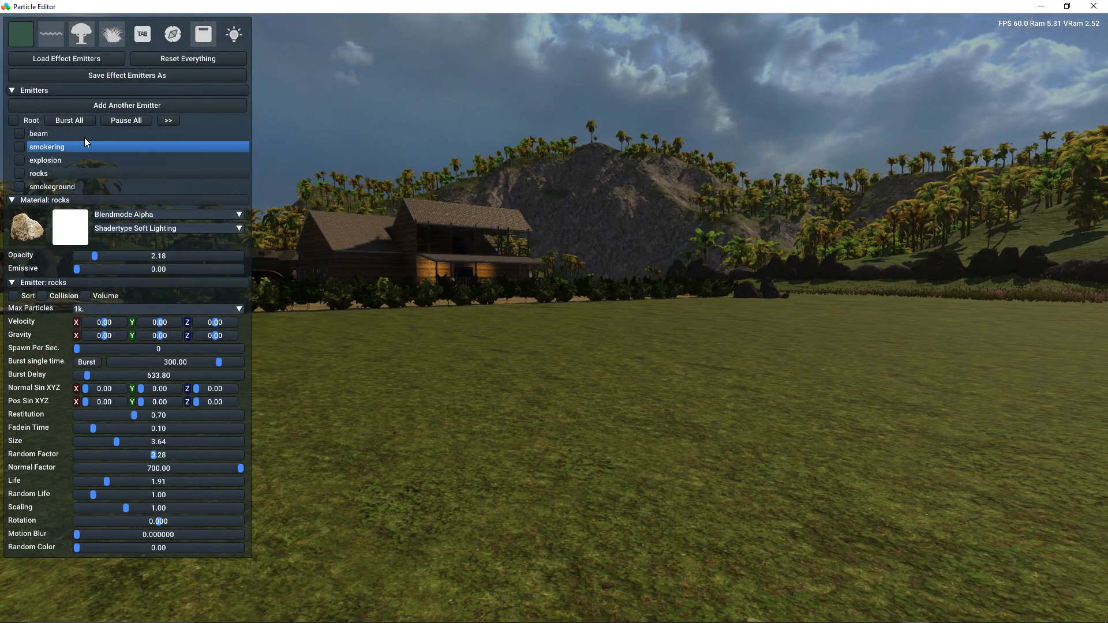
pyautogui.click(77, 120)
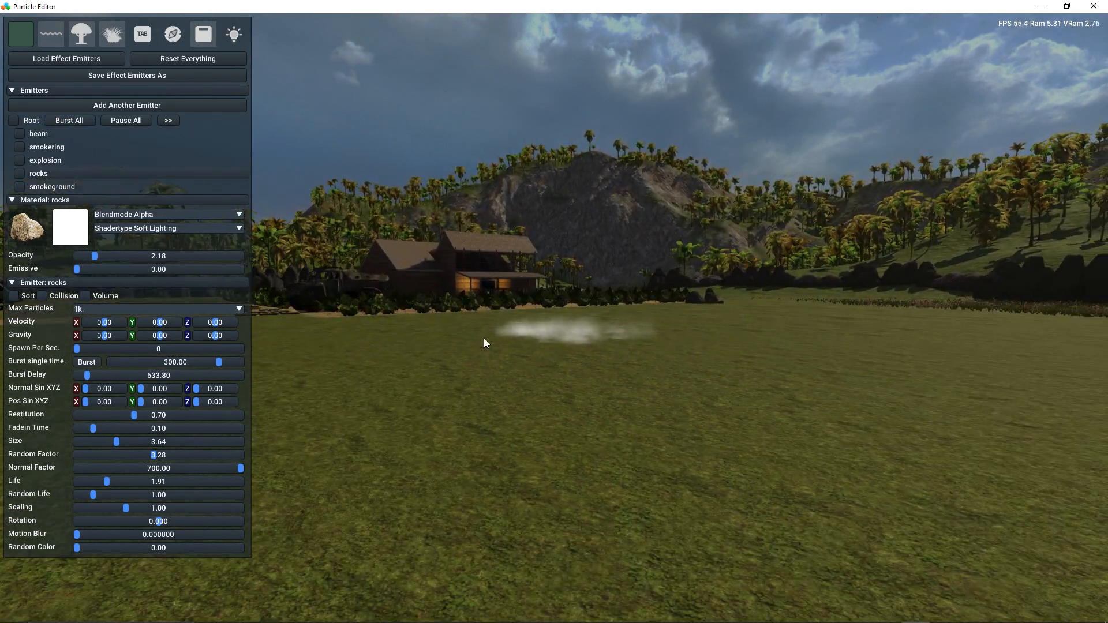
pyautogui.click(70, 121)
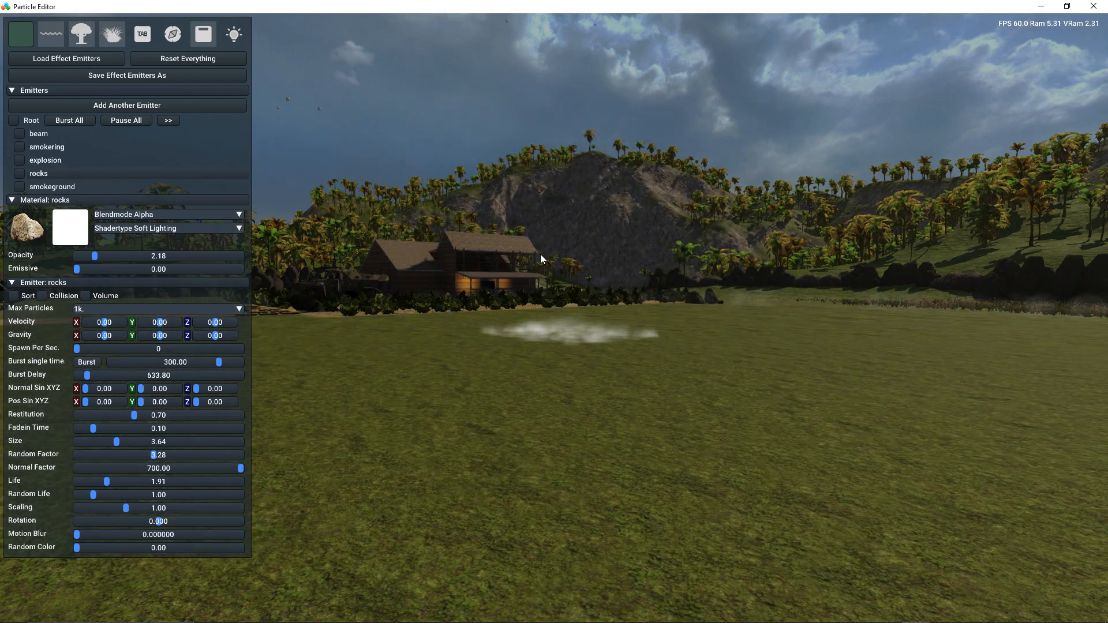
pyautogui.moveTo(540, 254); pyautogui.dragTo(564, 320, button='right')
pyautogui.click(70, 121)
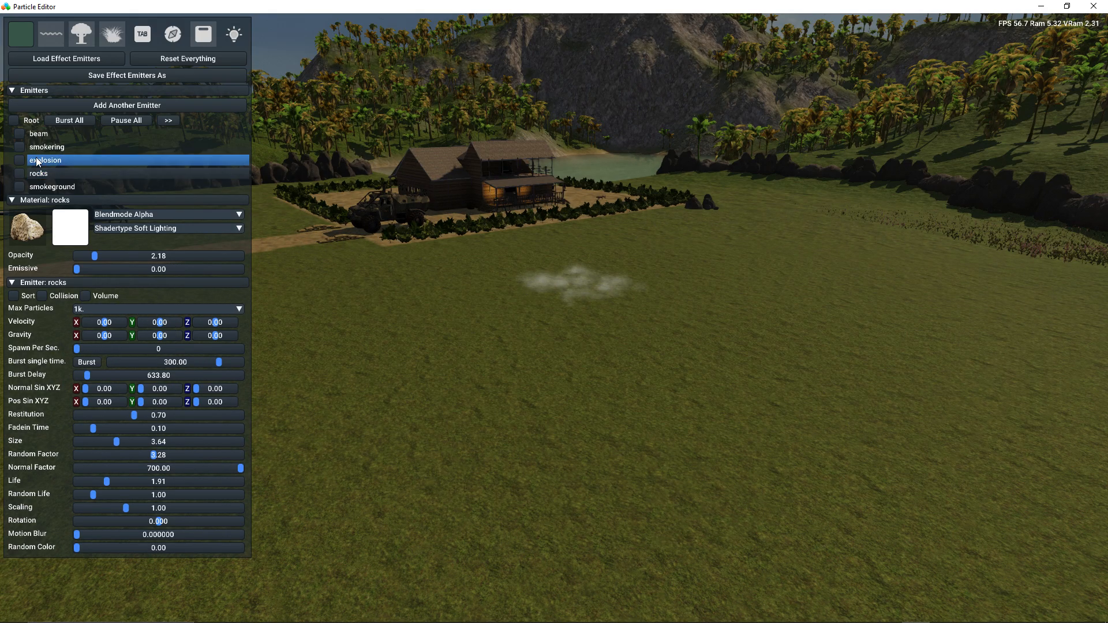
pyautogui.click(69, 120)
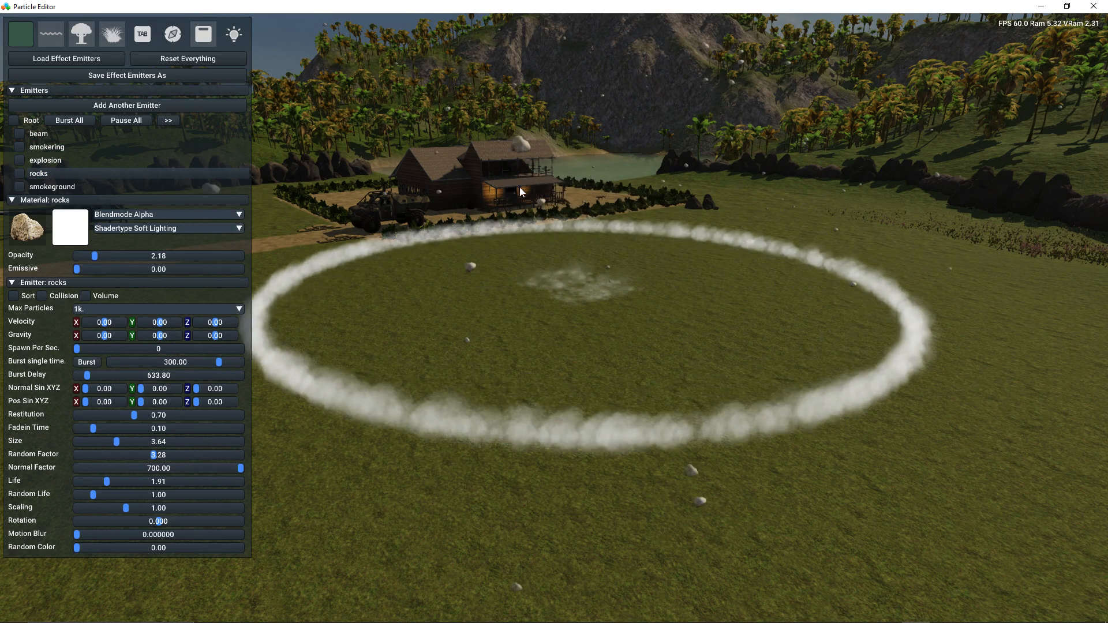
# - Select the explosion emitter and test several bursts of it on its own
pyautogui.click(71, 147)
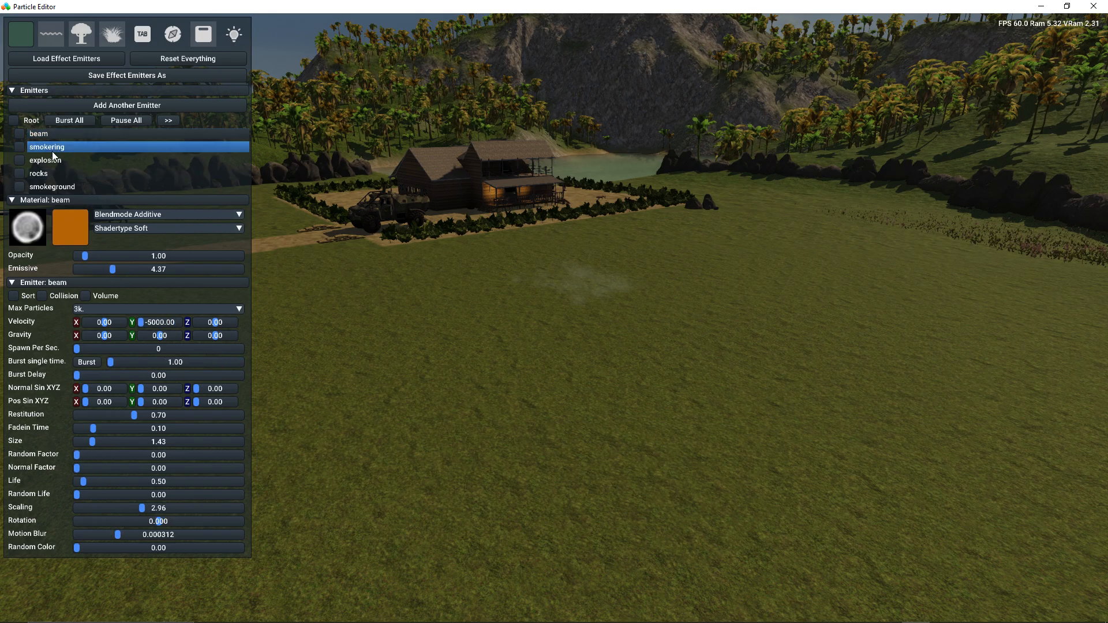
pyautogui.click(60, 160)
pyautogui.click(85, 388)
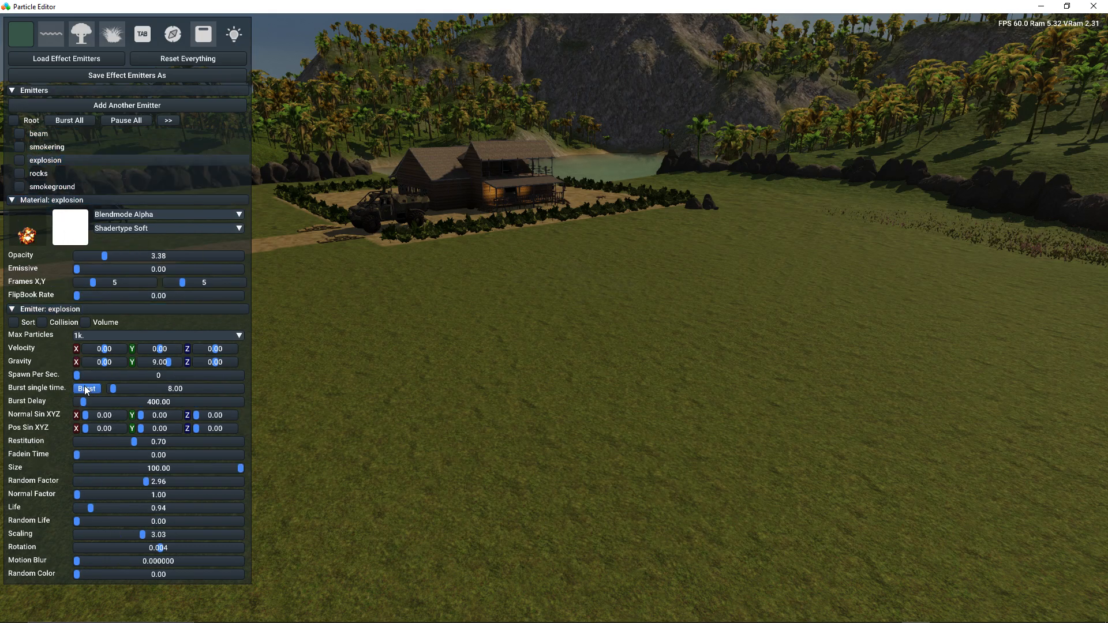
pyautogui.click(84, 386)
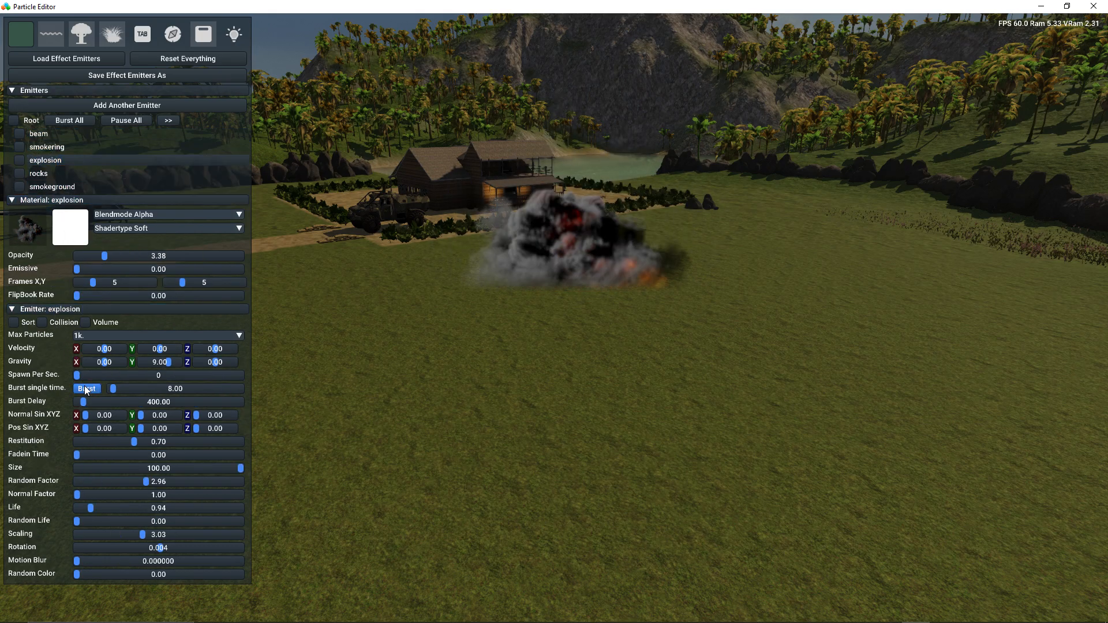
pyautogui.click(85, 386)
pyautogui.click(85, 387)
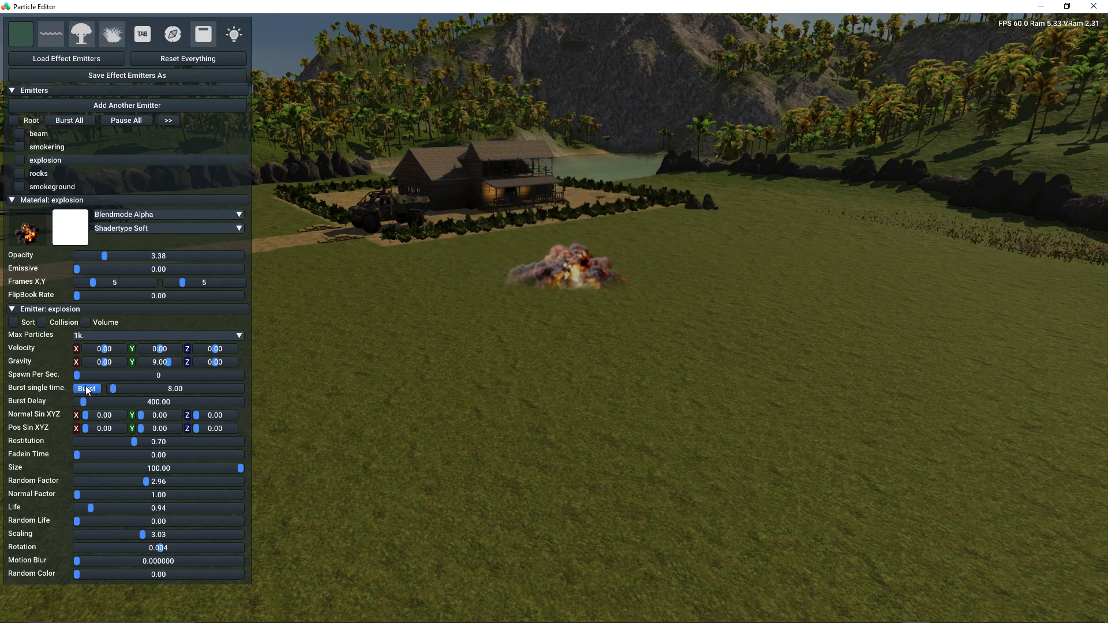
# - Raise the explosion emitter along Y in two moves, the second by about 44.3, and test it with bursts
pyautogui.click(23, 160)
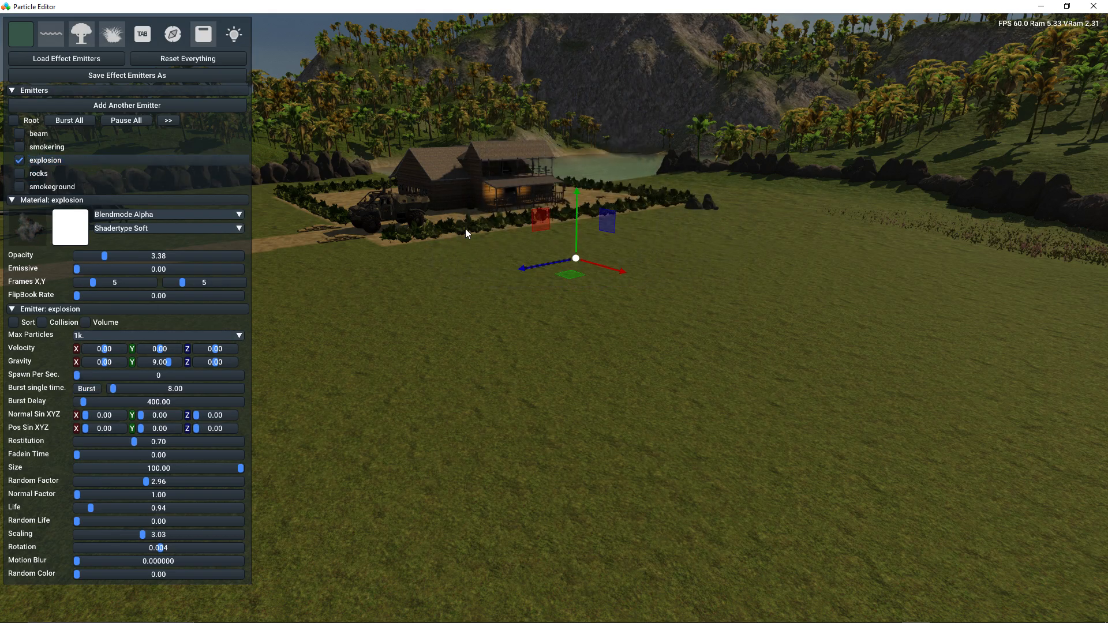
pyautogui.click(87, 388)
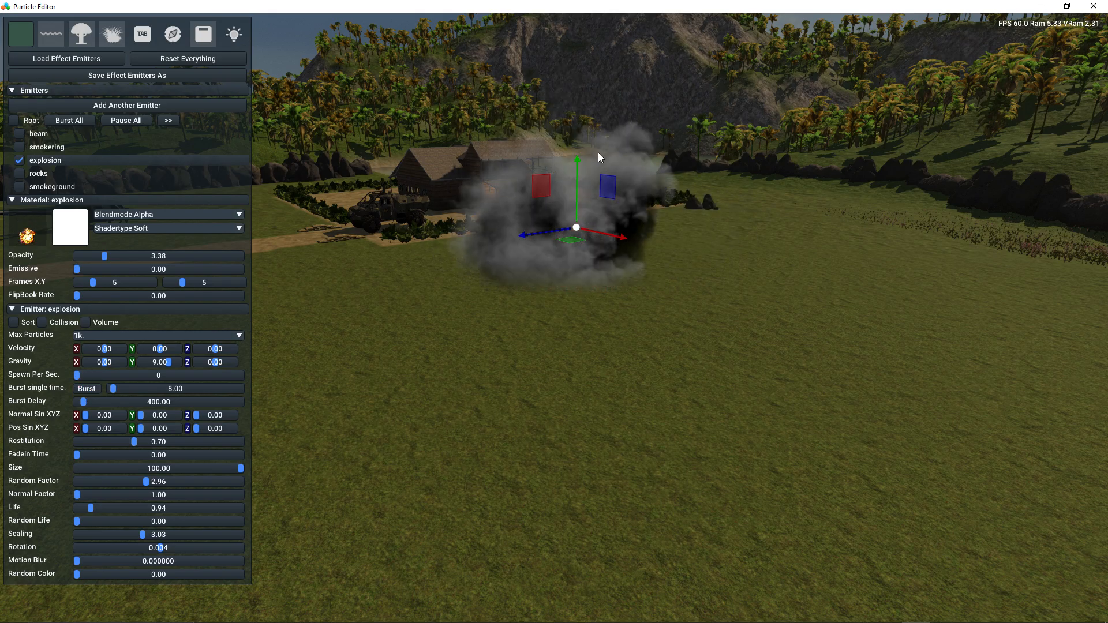
pyautogui.moveTo(578, 157); pyautogui.dragTo(578, 142)
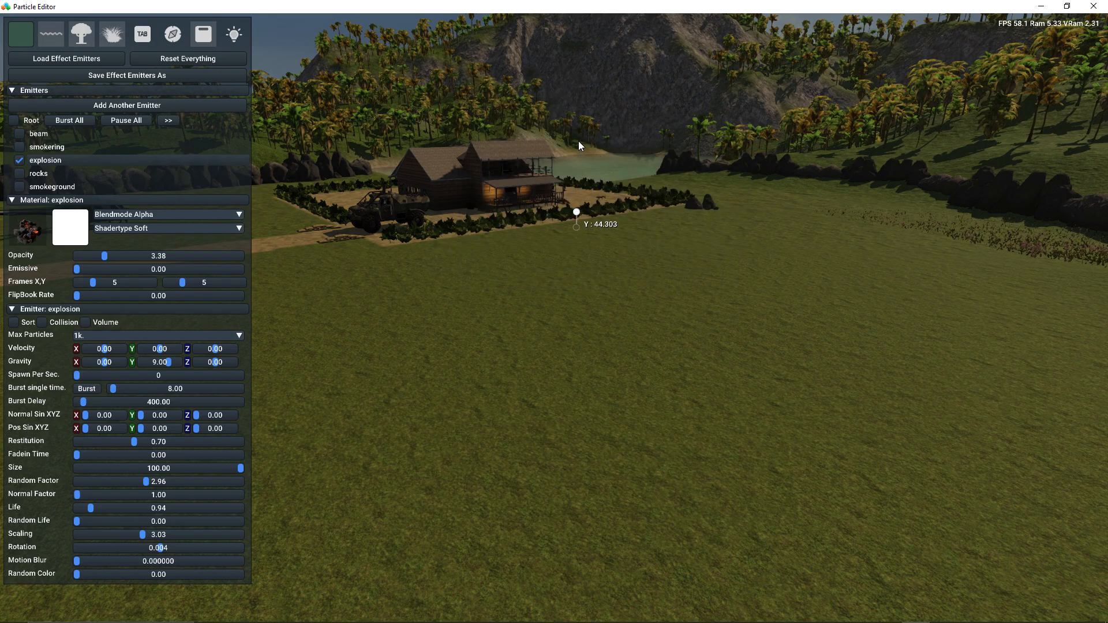
pyautogui.click(90, 388)
pyautogui.click(89, 388)
pyautogui.click(89, 388)
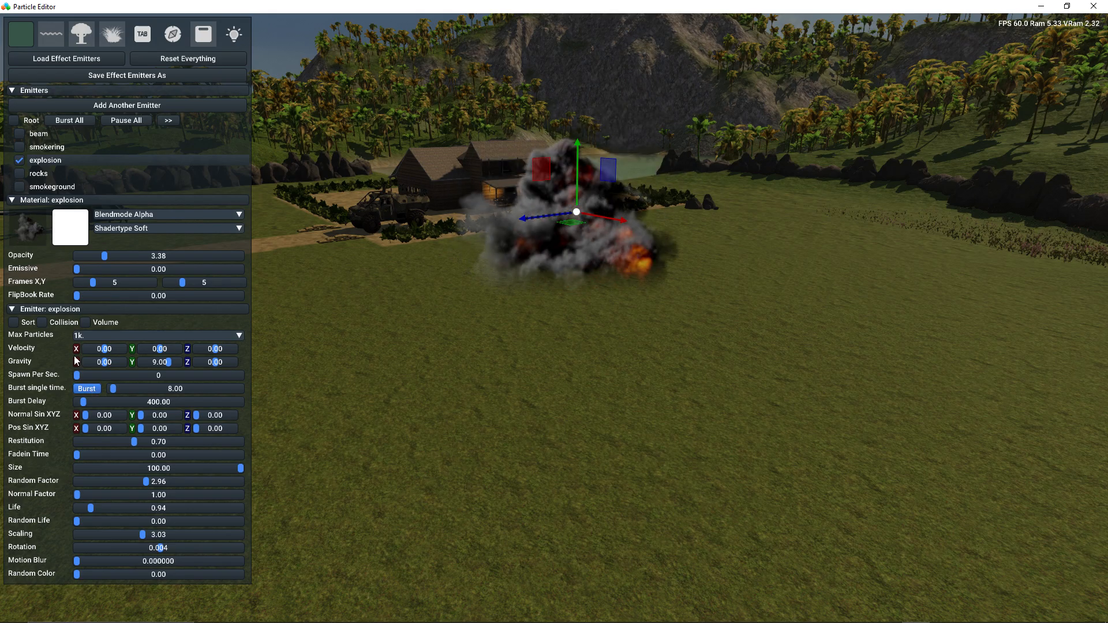
# - Hide the explosion emitter's gizmo and replay all emitters together several times, viewing the effect from higher up
pyautogui.click(88, 144)
pyautogui.click(77, 121)
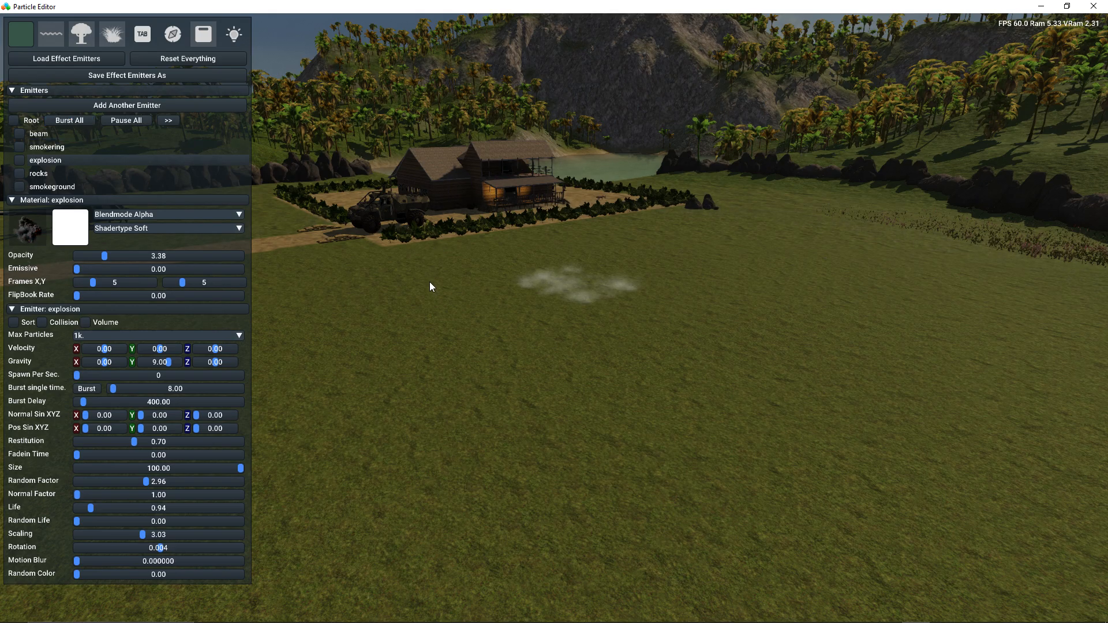
pyautogui.press('e')
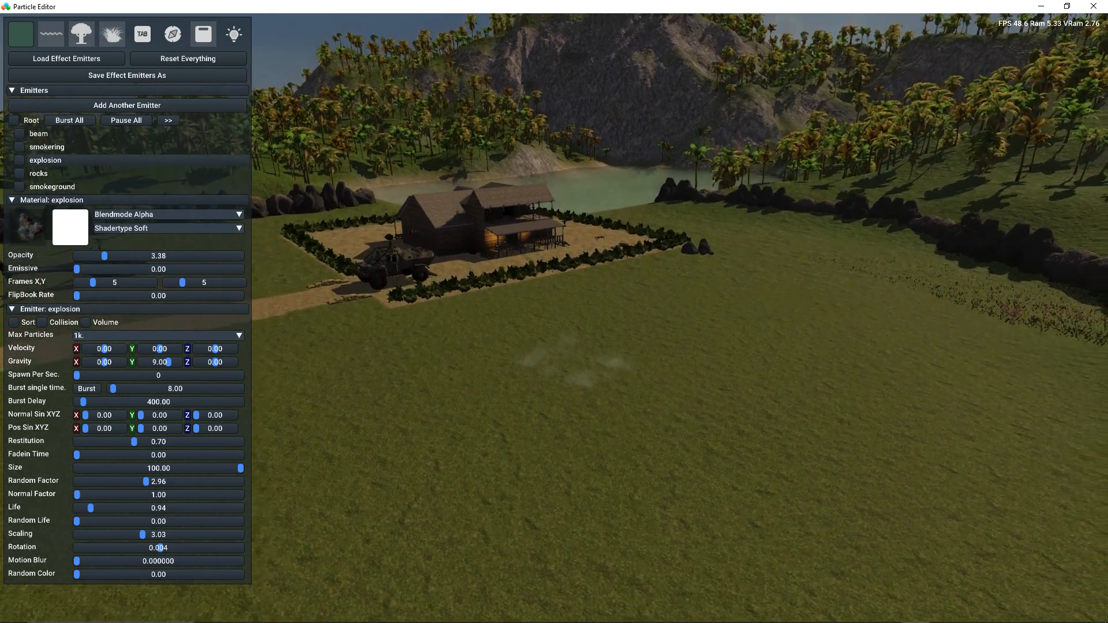
pyautogui.click(79, 121)
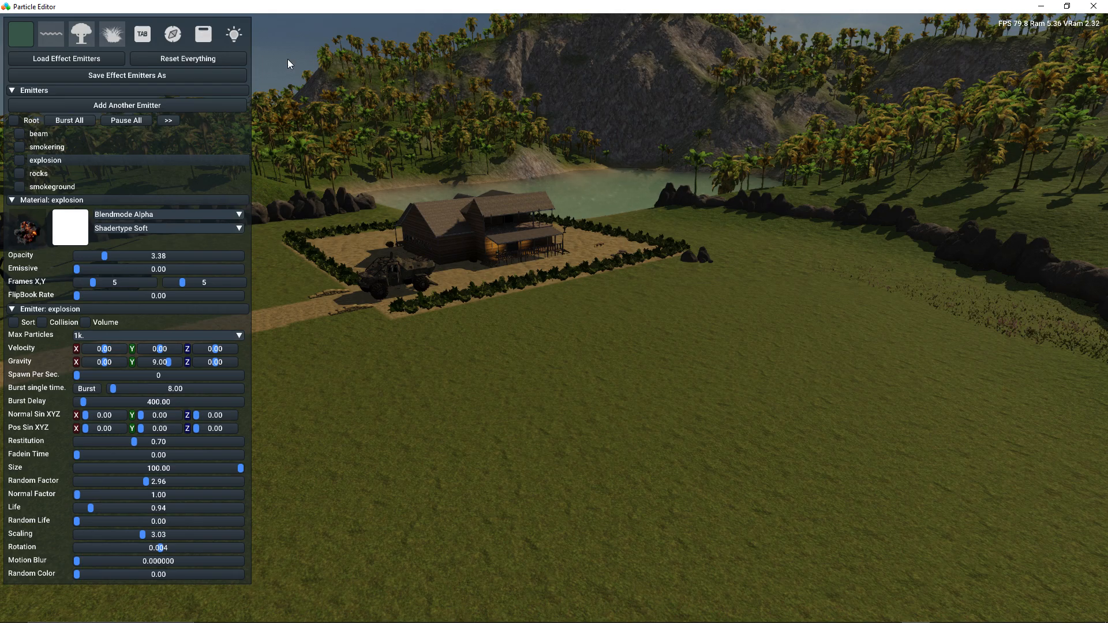
pyautogui.click(72, 121)
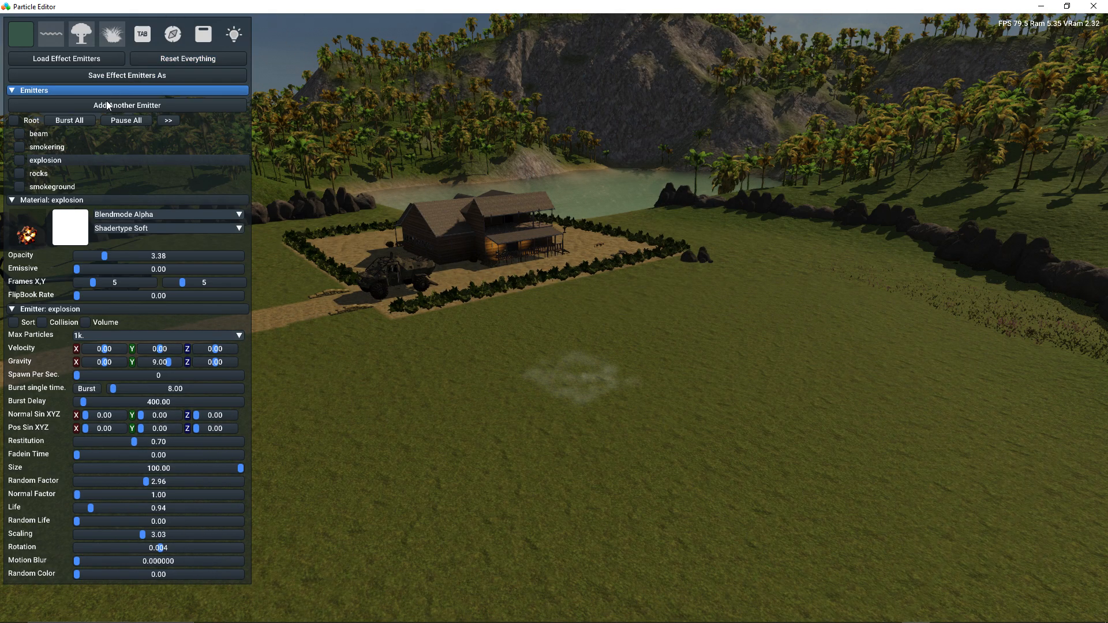
pyautogui.click(71, 121)
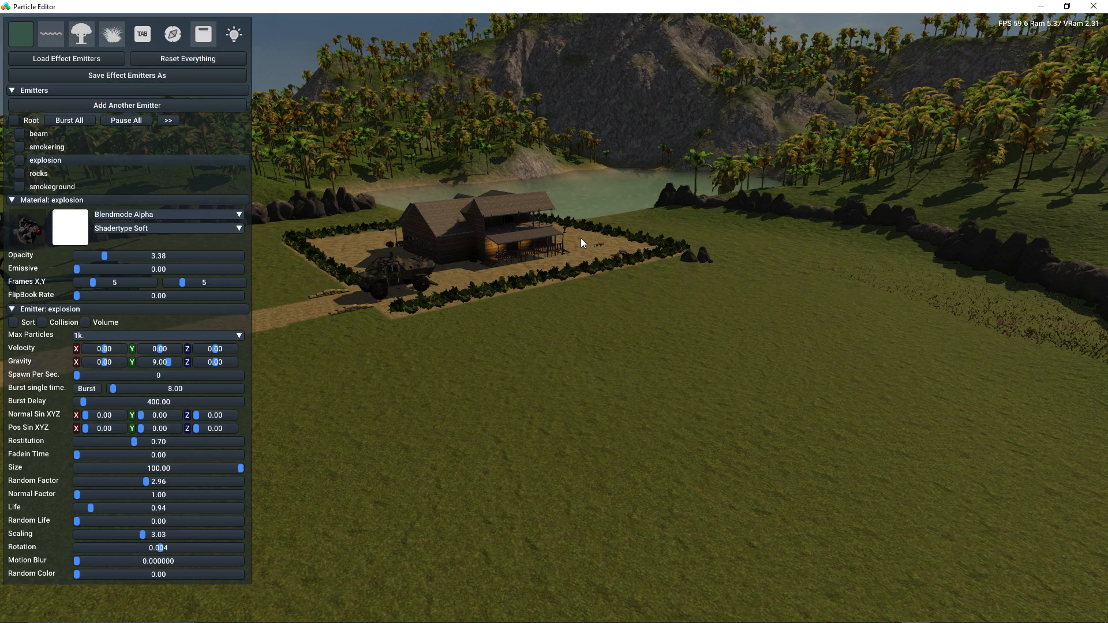
pyautogui.click(69, 120)
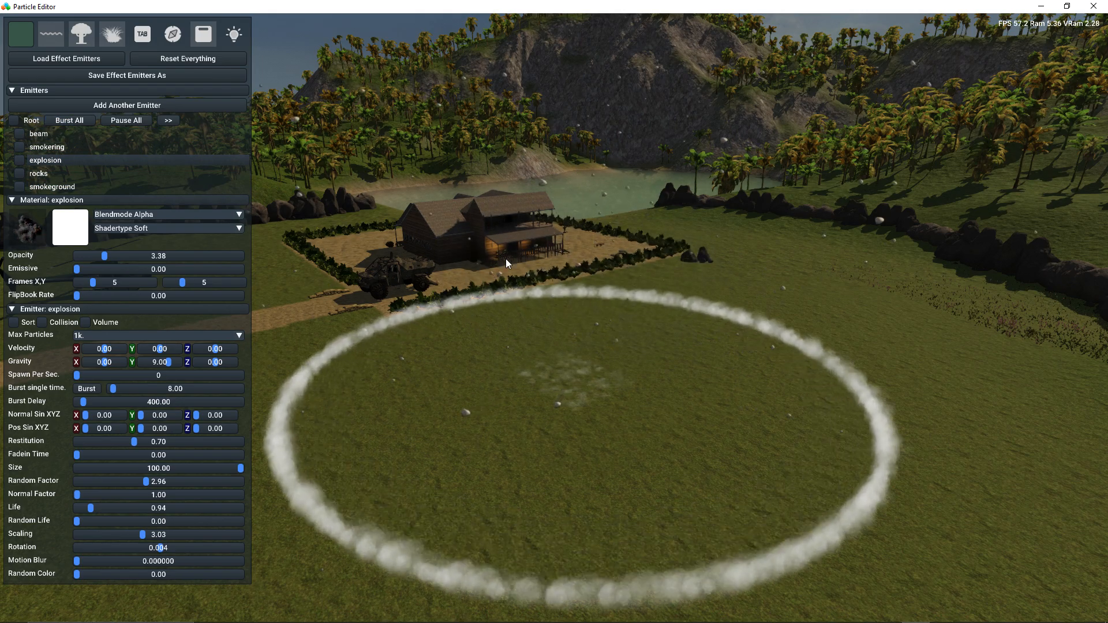
# - Play all emitters together from a closer viewpoint to check the combined explosion
pyautogui.moveTo(513, 260); pyautogui.dragTo(512, 317, button='right')
pyautogui.press('w')
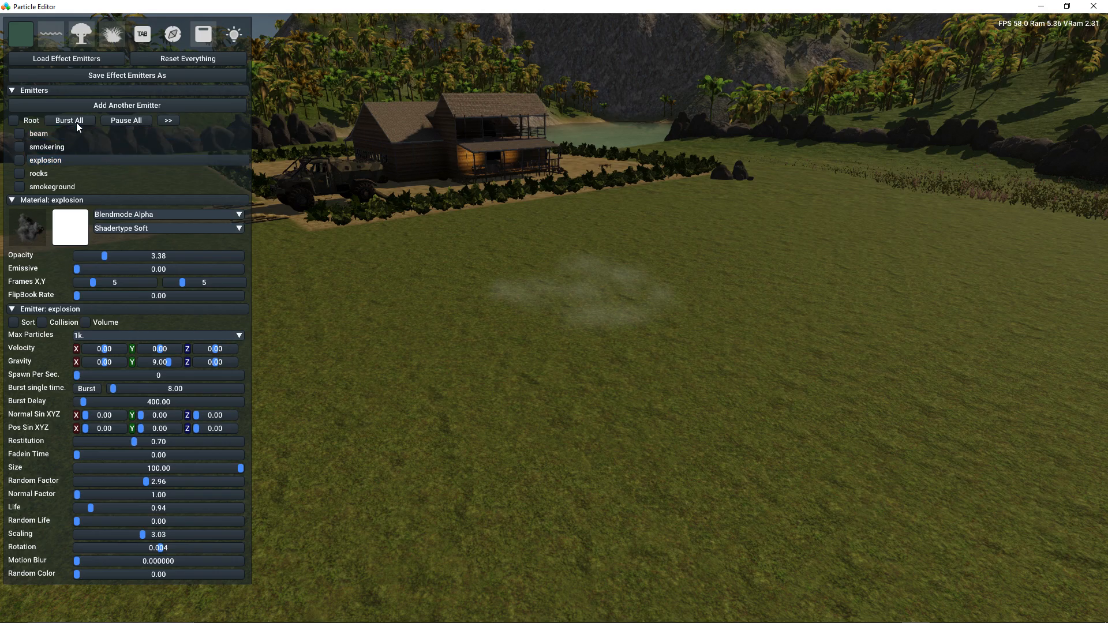
pyautogui.click(69, 120)
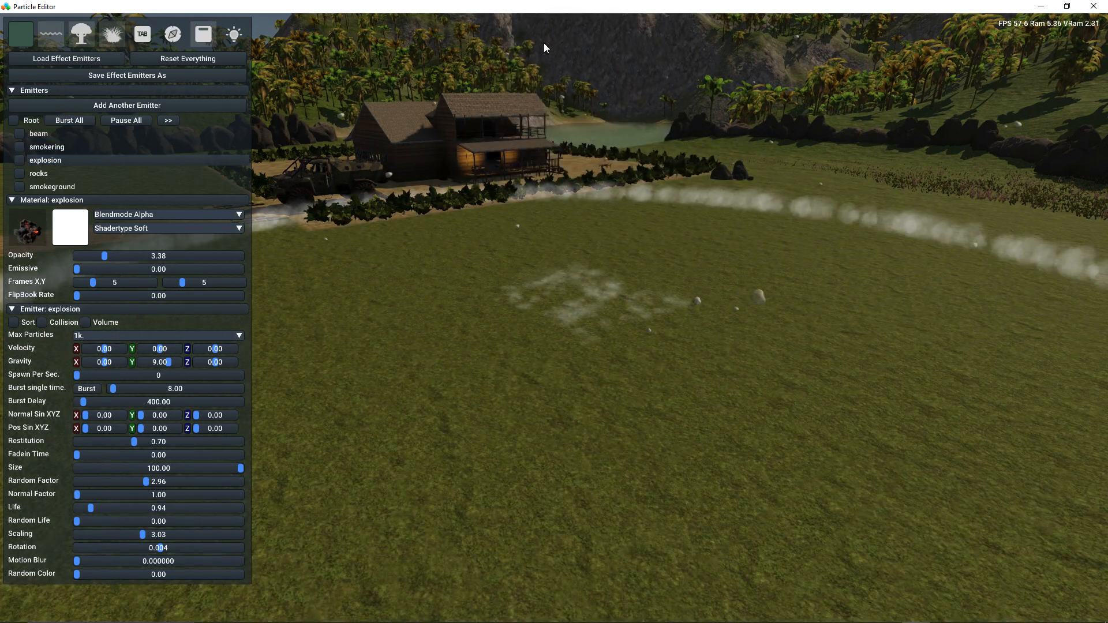
pyautogui.moveTo(559, 269)
pyautogui.mouseDown(button='right')
pyautogui.moveTo(558, 190)
pyautogui.moveTo(561, 271)
pyautogui.mouseUp(button='right')
pyautogui.press('s')
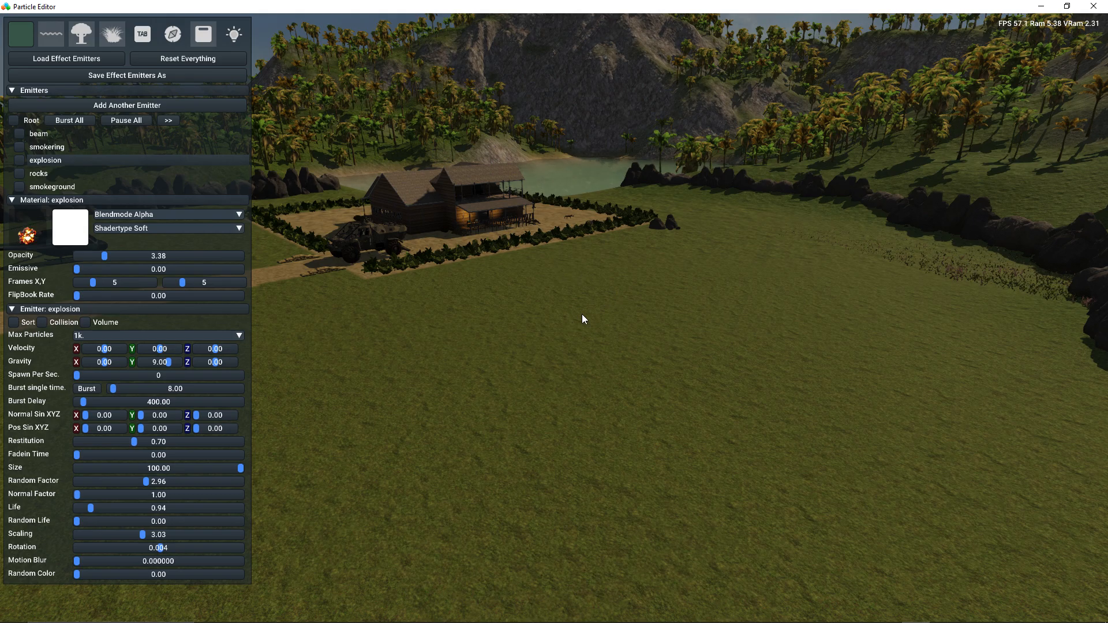
# - Reset everything in the particle scene, confirming that all changes are discarded
pyautogui.moveTo(514, 308); pyautogui.dragTo(541, 328, button='right')
pyautogui.press('w')
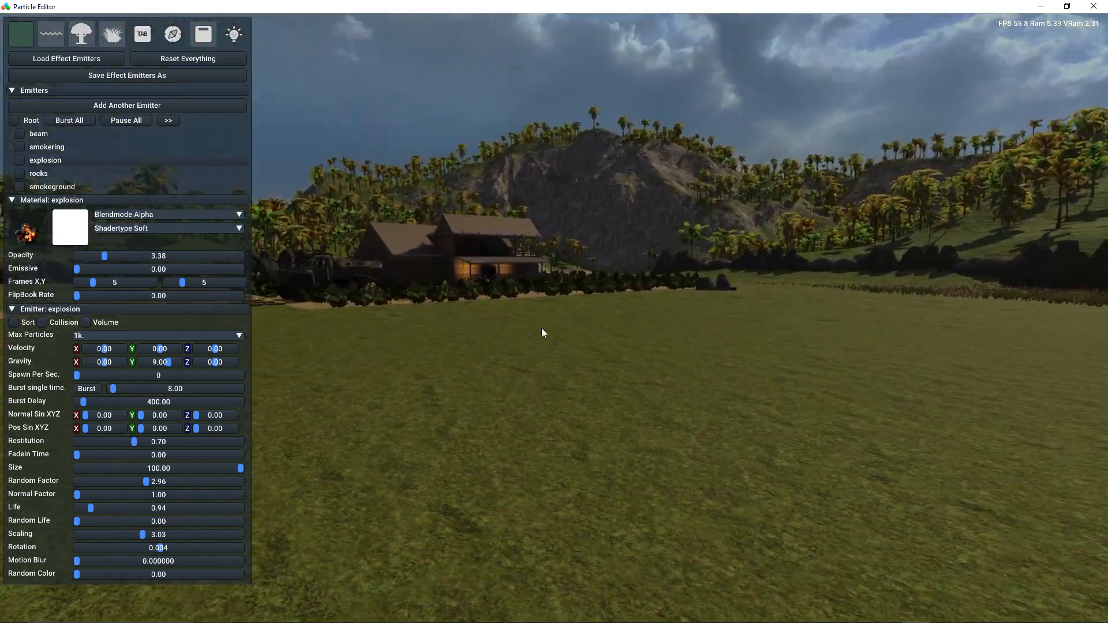
pyautogui.click(174, 58)
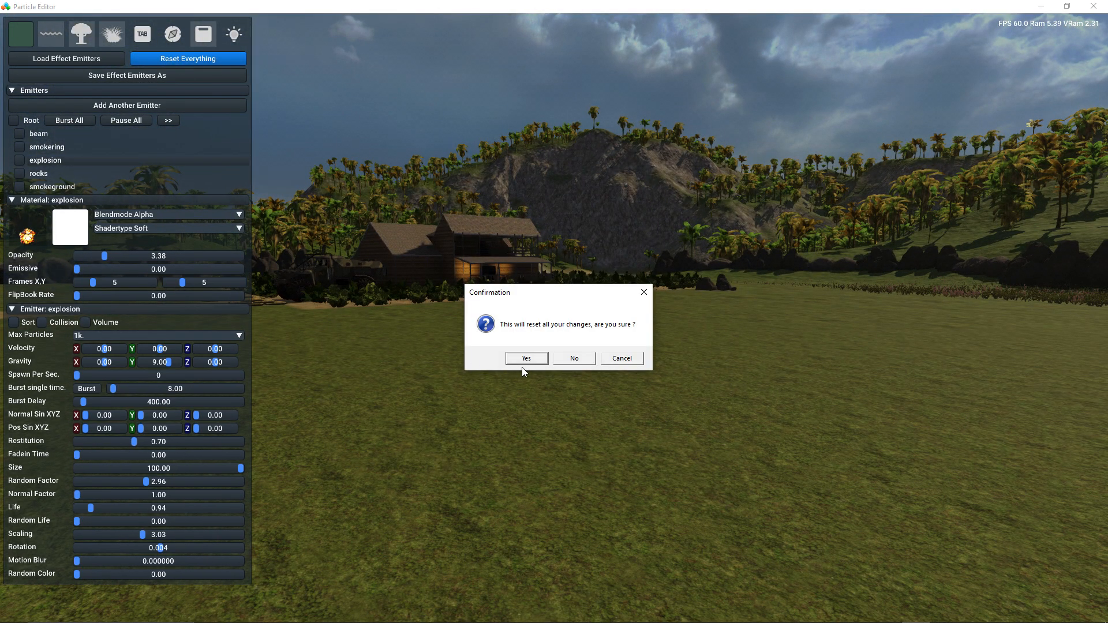
pyautogui.click(526, 359)
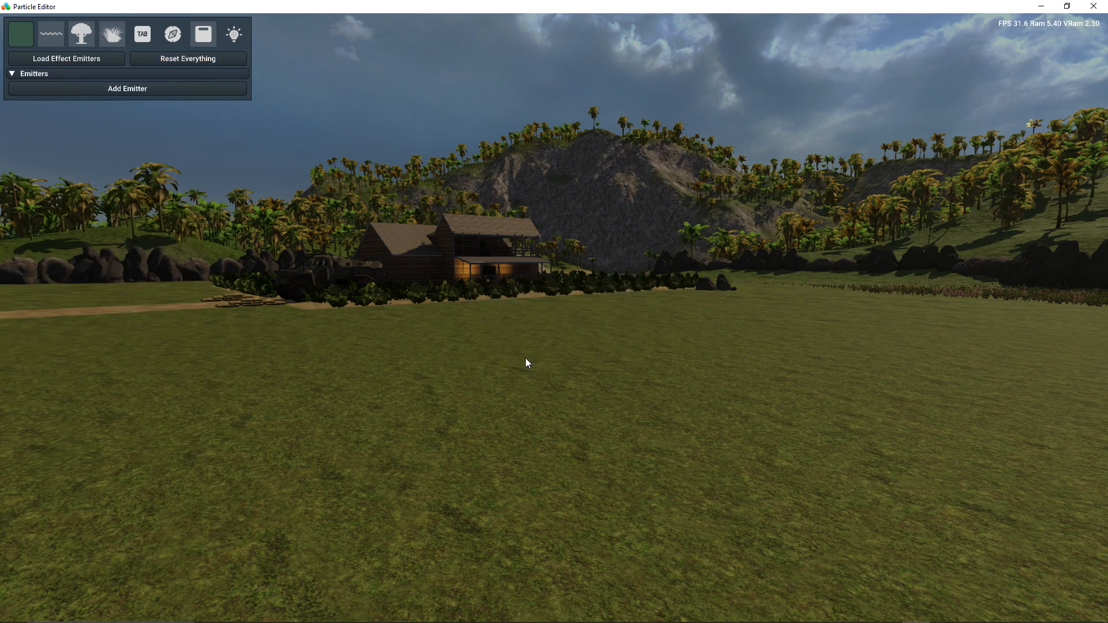
# - Add a new particle emitter named rain to the empty scene
pyautogui.click(162, 89)
pyautogui.write('smokeground')
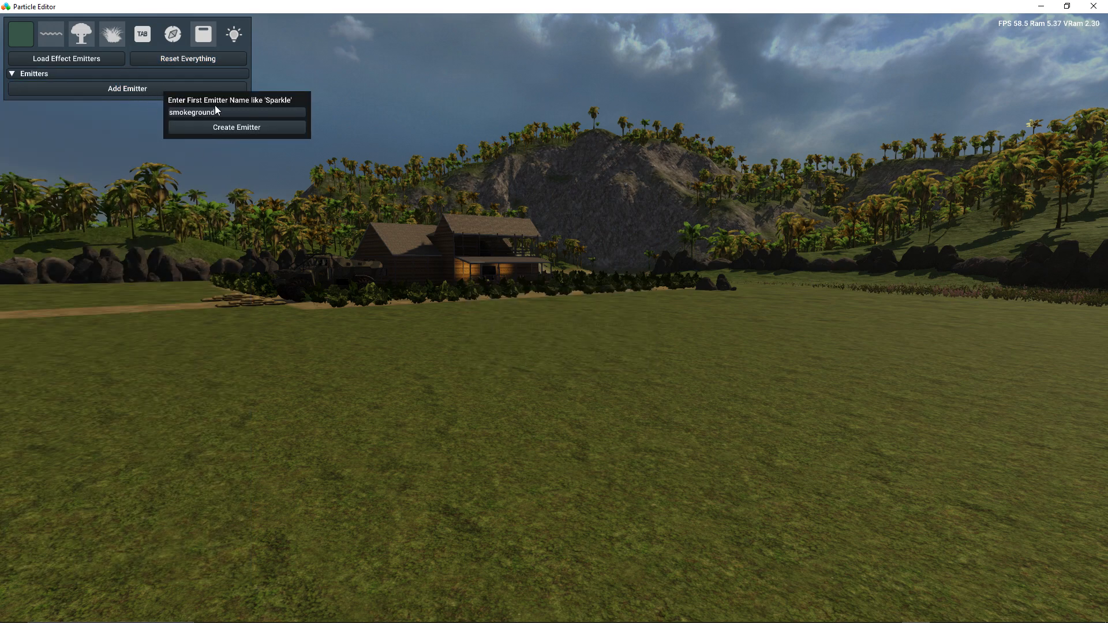
pyautogui.hotkey('ctrl', 'a')
pyautogui.write('rai')
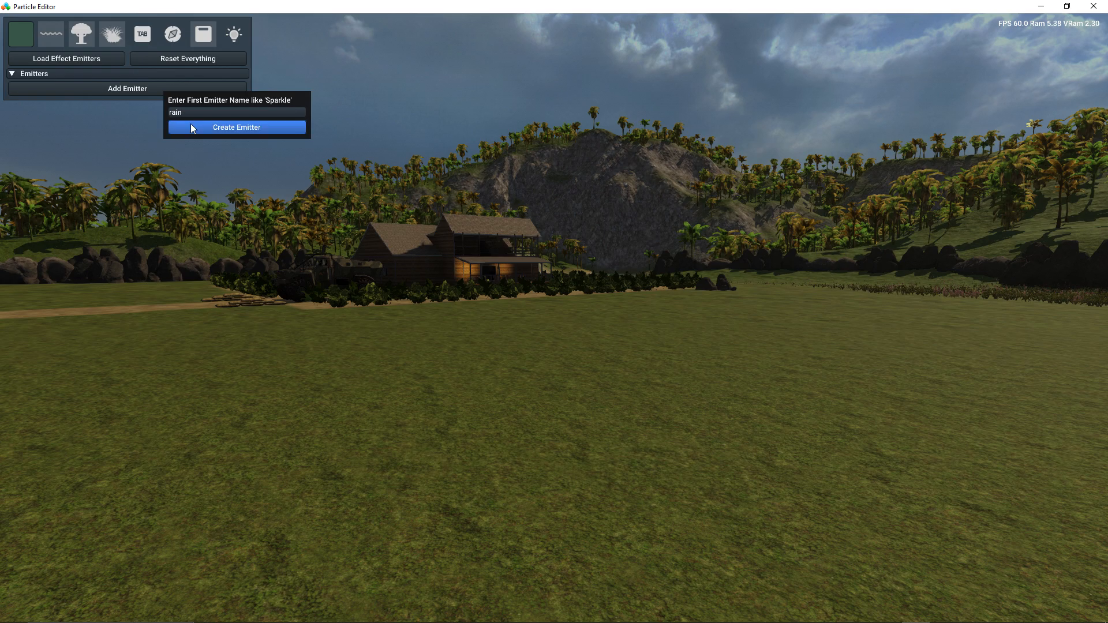
pyautogui.click(237, 127)
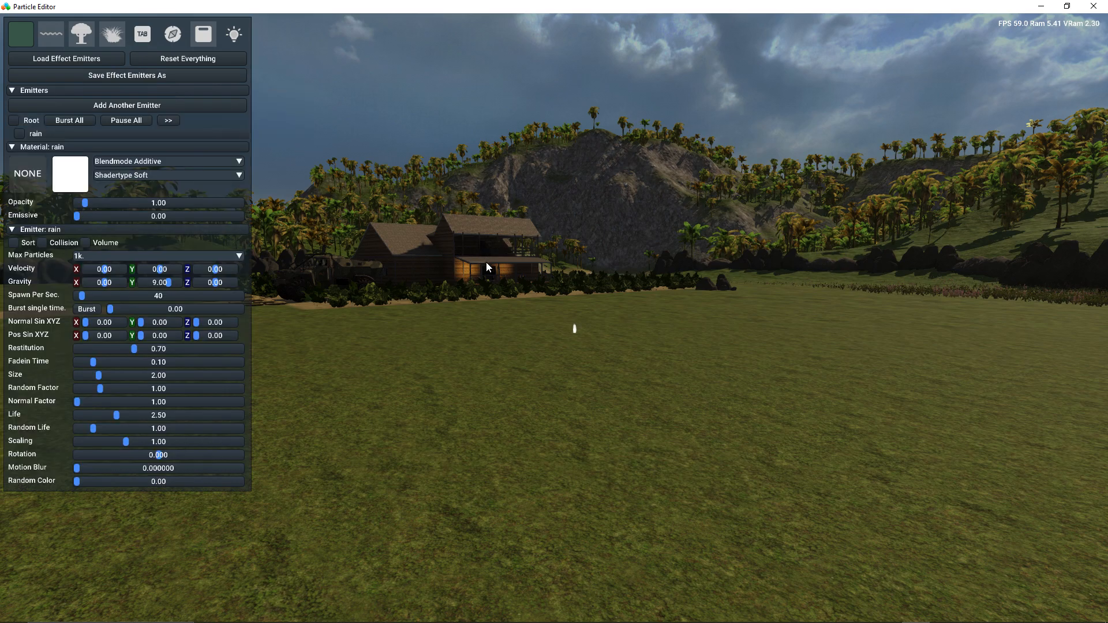
# - Show the rain emitter's gizmo and raise the emitter along Y above the grass
pyautogui.moveTo(500, 257)
pyautogui.mouseDown(button='right')
pyautogui.moveTo(500, 220)
pyautogui.moveTo(500, 277)
pyautogui.mouseUp(button='right')
pyautogui.press('w')
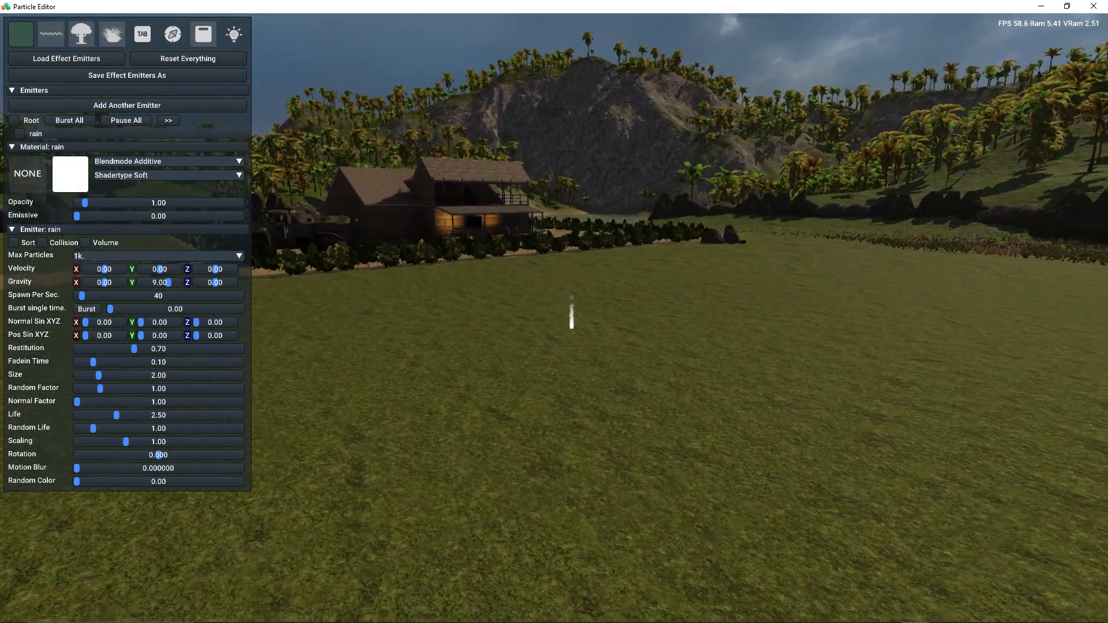
pyautogui.click(21, 133)
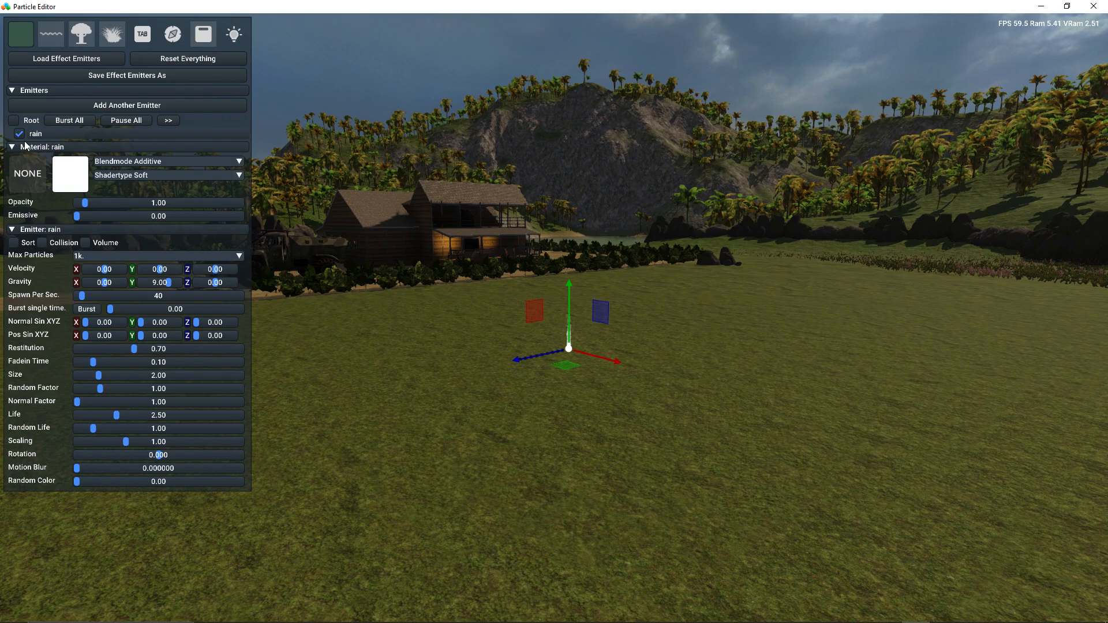
pyautogui.moveTo(567, 286); pyautogui.dragTo(564, 221)
pyautogui.moveTo(563, 221); pyautogui.dragTo(566, 277, button='right')
pyautogui.press('e')
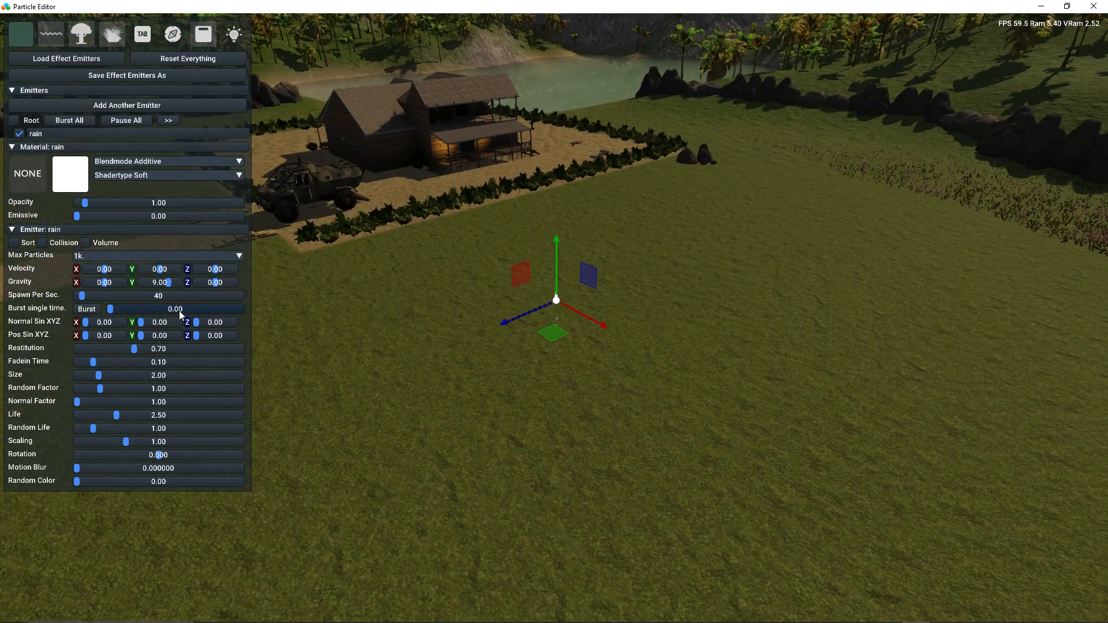
# - Enable Volume for the rain emitter and stretch its emission volume into a long strip along X
pyautogui.click(87, 242)
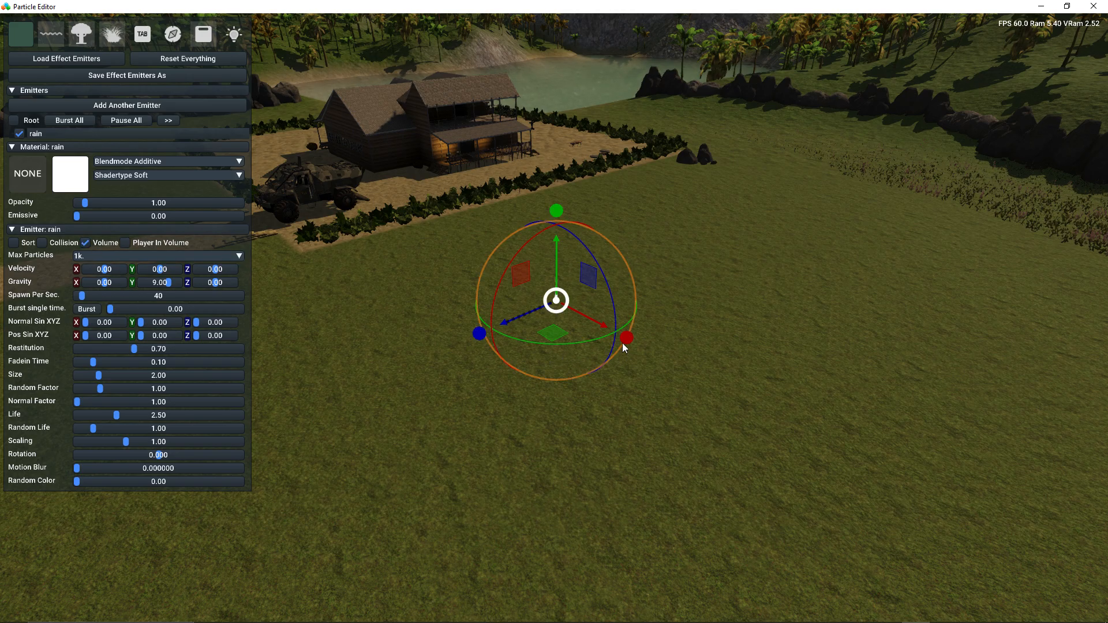
pyautogui.moveTo(623, 349); pyautogui.dragTo(625, 345)
pyautogui.moveTo(998, 556); pyautogui.dragTo(998, 556)
pyautogui.moveTo(479, 334); pyautogui.dragTo(118, 587)
pyautogui.moveTo(632, 349); pyautogui.dragTo(705, 399)
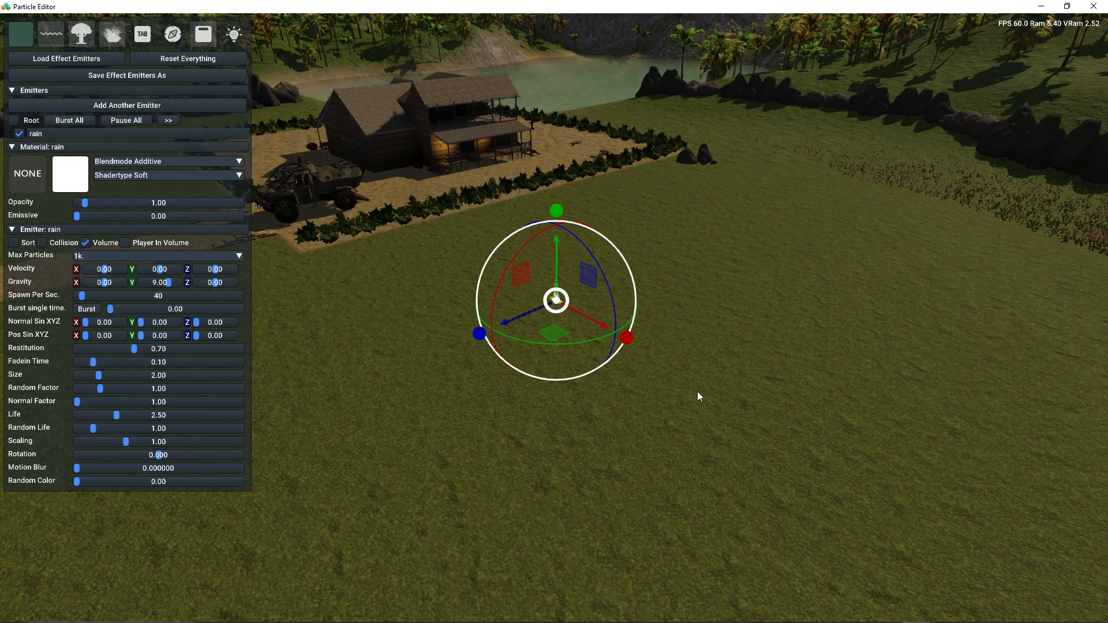
pyautogui.moveTo(629, 345); pyautogui.dragTo(763, 412)
pyautogui.moveTo(612, 344); pyautogui.dragTo(831, 523)
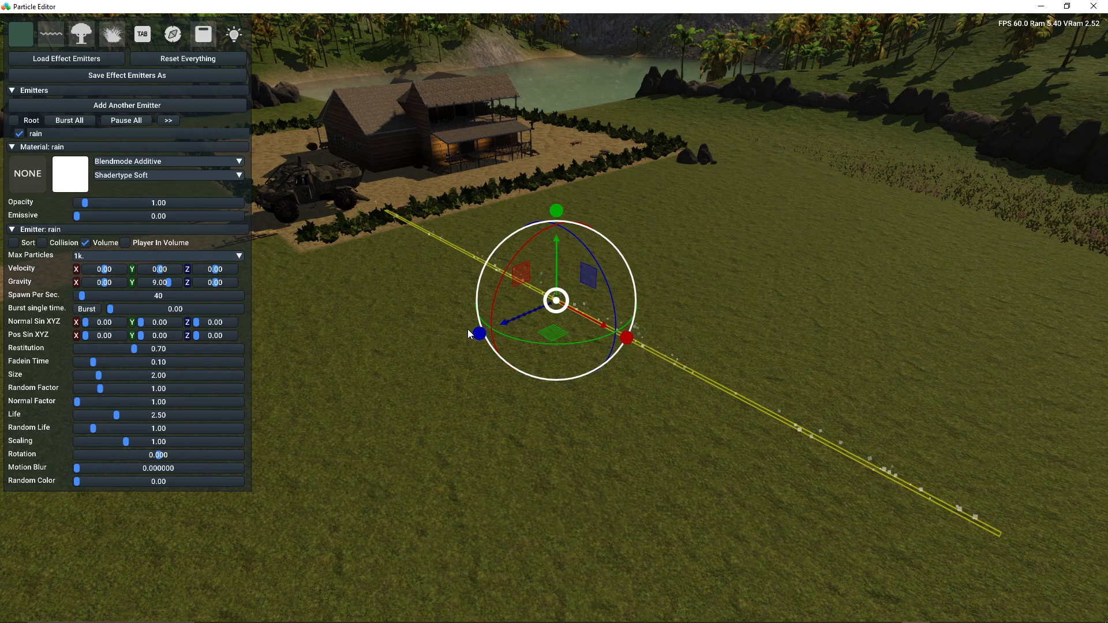
# - Stretch the rain emitter's volume along Z so it covers a wide rectangular area of the field
pyautogui.moveTo(474, 337); pyautogui.dragTo(370, 386)
pyautogui.moveTo(472, 339); pyautogui.dragTo(88, 590)
pyautogui.moveTo(476, 336); pyautogui.dragTo(44, 616)
pyautogui.moveTo(479, 336); pyautogui.dragTo(342, 447)
# - Show the human reference figure beneath the rain volume to judge its height and scale
pyautogui.press('w')
pyautogui.moveTo(455, 416)
pyautogui.mouseDown(button='right')
pyautogui.moveTo(454, 520)
pyautogui.moveTo(454, 417)
pyautogui.mouseUp(button='right')
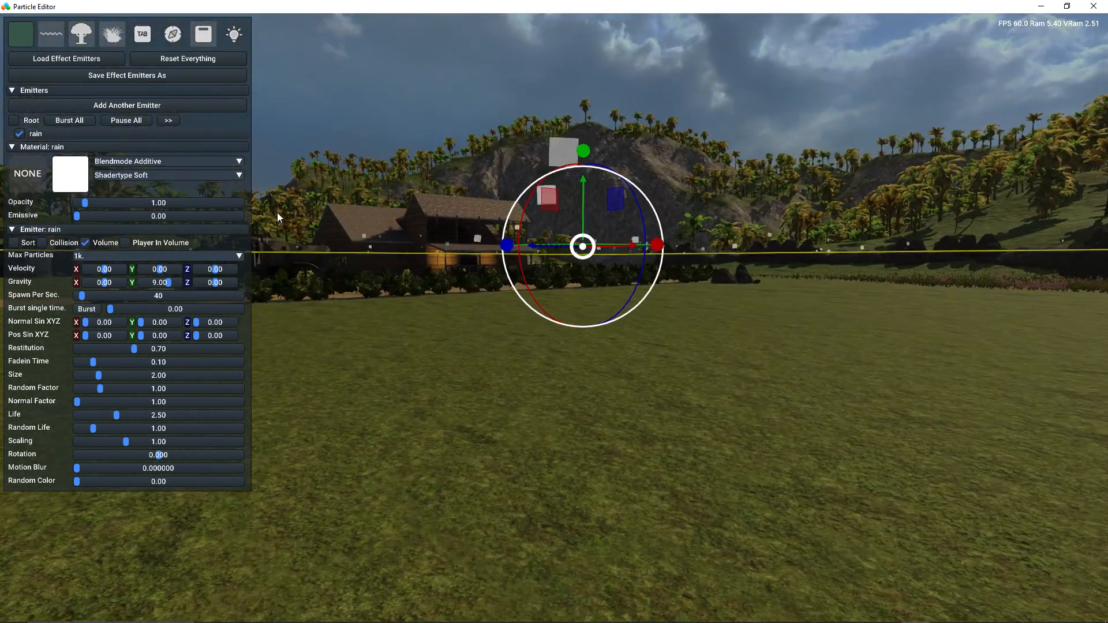
pyautogui.click(173, 36)
pyautogui.moveTo(404, 288)
pyautogui.mouseDown(button='right')
pyautogui.moveTo(450, 243)
pyautogui.moveTo(456, 301)
pyautogui.mouseUp(button='right')
pyautogui.press('w')
pyautogui.press('s')
pyautogui.moveTo(560, 595); pyautogui.dragTo(563, 529, button='right')
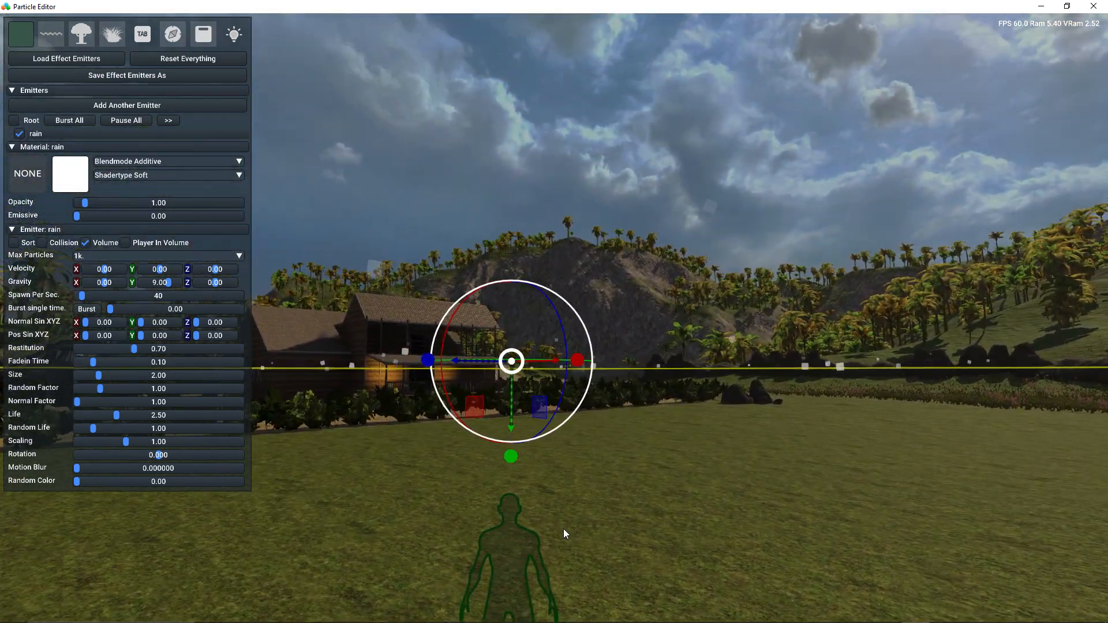
# - Raise the rain volume above the reference figure and set the emitter's Y gravity to -400
pyautogui.moveTo(511, 456); pyautogui.dragTo(490, 120)
pyautogui.press('s')
pyautogui.moveTo(530, 188)
pyautogui.mouseDown(button='right')
pyautogui.moveTo(531, 243)
pyautogui.moveTo(540, 186)
pyautogui.mouseUp(button='right')
pyautogui.press('s')
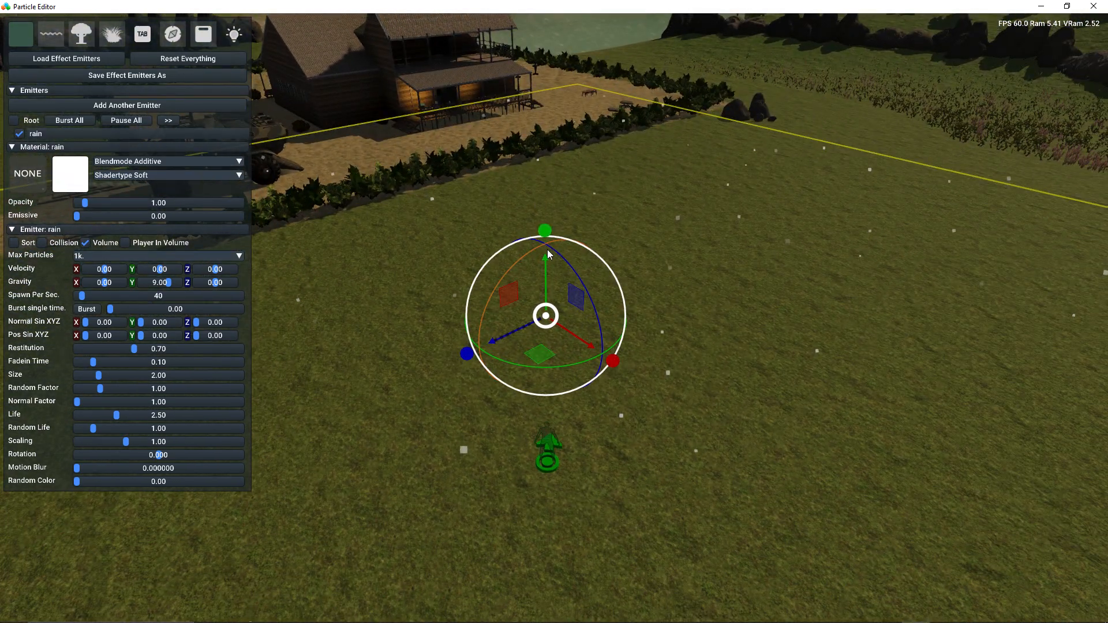
pyautogui.moveTo(546, 258); pyautogui.dragTo(543, 183)
pyautogui.press('w')
pyautogui.moveTo(618, 228)
pyautogui.mouseDown(button='right')
pyautogui.moveTo(615, 276)
pyautogui.moveTo(602, 177)
pyautogui.moveTo(620, 175)
pyautogui.moveTo(608, 231)
pyautogui.moveTo(603, 154)
pyautogui.moveTo(619, 248)
pyautogui.mouseUp(button='right')
pyautogui.press('w')
pyautogui.press('s')
pyautogui.press('s')
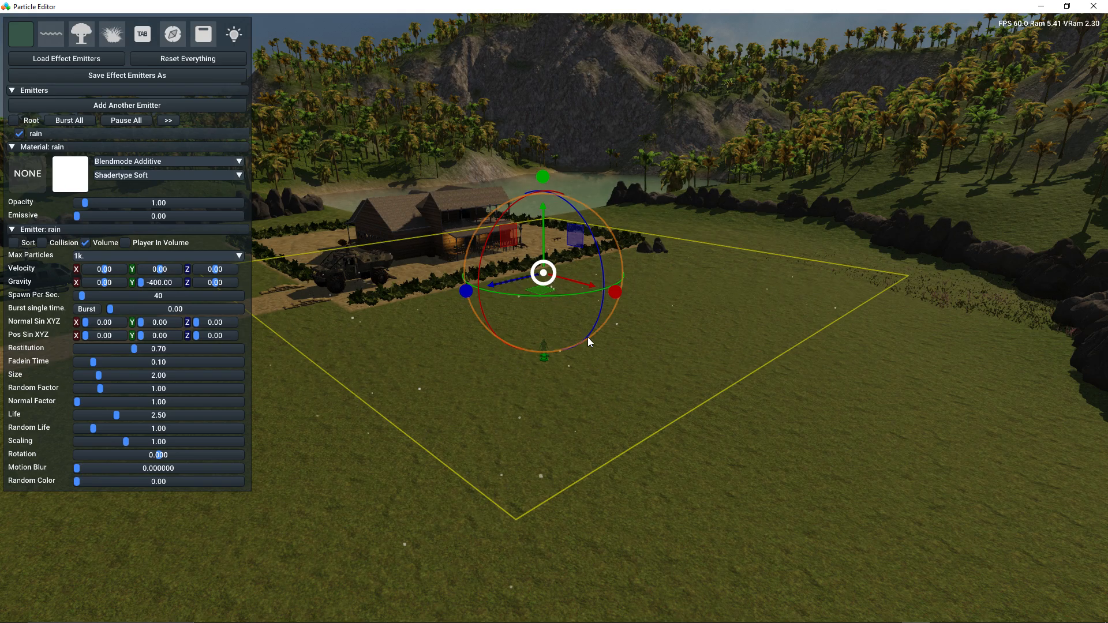
# - Raise the rain emitter higher along Y in two more moves, well above the reference figure
pyautogui.moveTo(569, 369)
pyautogui.mouseDown(button='right')
pyautogui.moveTo(568, 462)
pyautogui.moveTo(566, 347)
pyautogui.moveTo(568, 381)
pyautogui.moveTo(560, 364)
pyautogui.mouseUp(button='right')
pyautogui.press('w')
pyautogui.press('w')
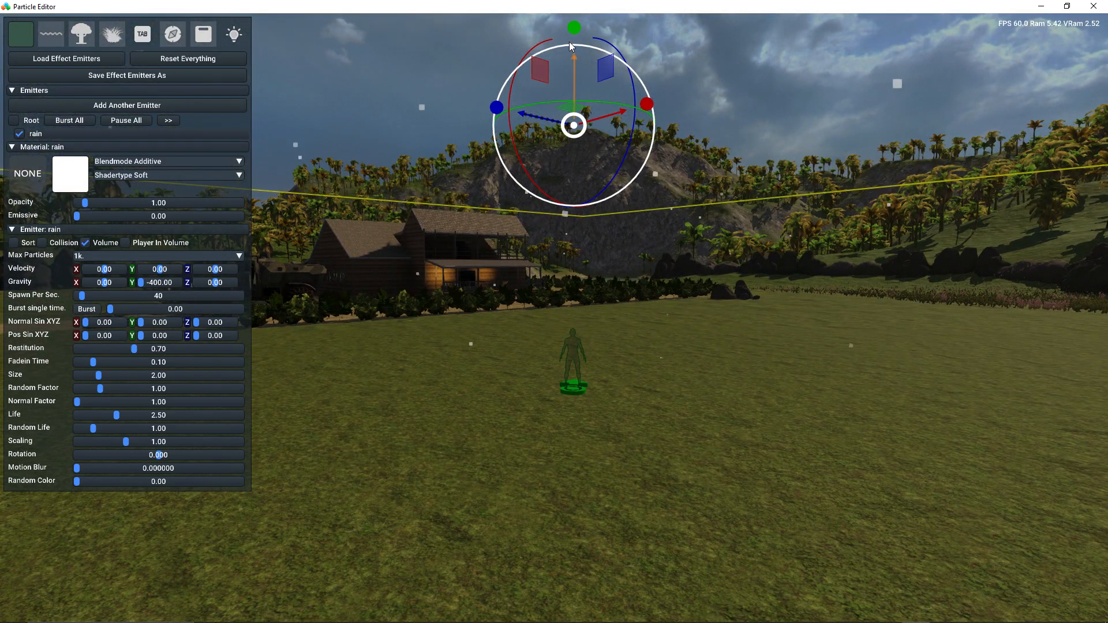
pyautogui.moveTo(572, 56); pyautogui.dragTo(570, 3)
pyautogui.moveTo(570, 173); pyautogui.dragTo(593, 206, button='right')
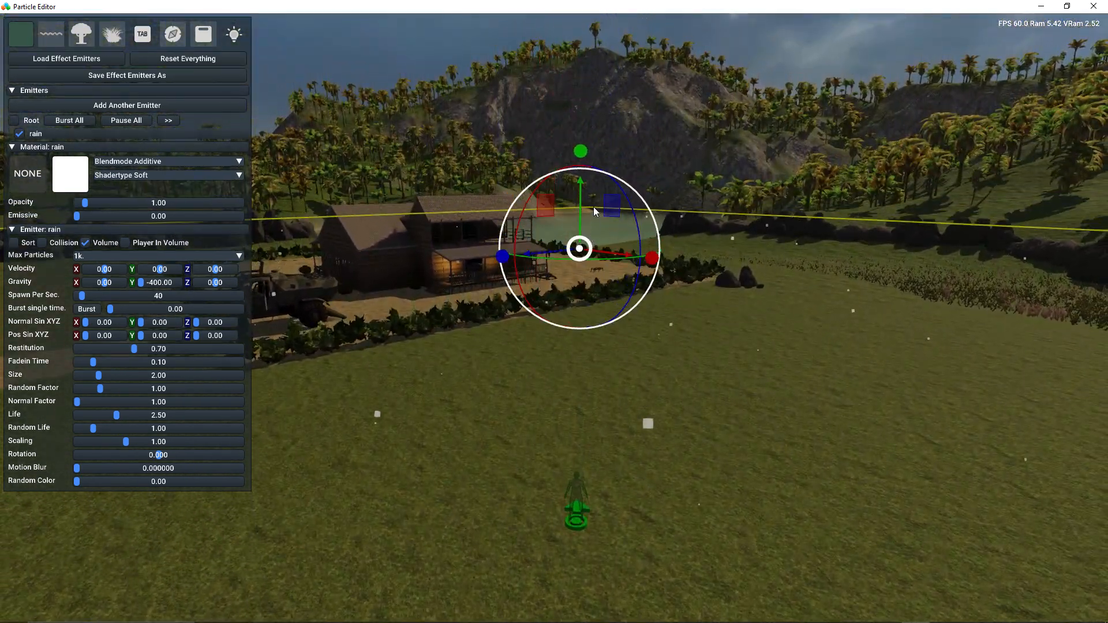
pyautogui.moveTo(578, 182); pyautogui.dragTo(583, 90)
pyautogui.moveTo(587, 311)
pyautogui.mouseDown(button='right')
pyautogui.moveTo(585, 404)
pyautogui.moveTo(583, 300)
pyautogui.mouseUp(button='right')
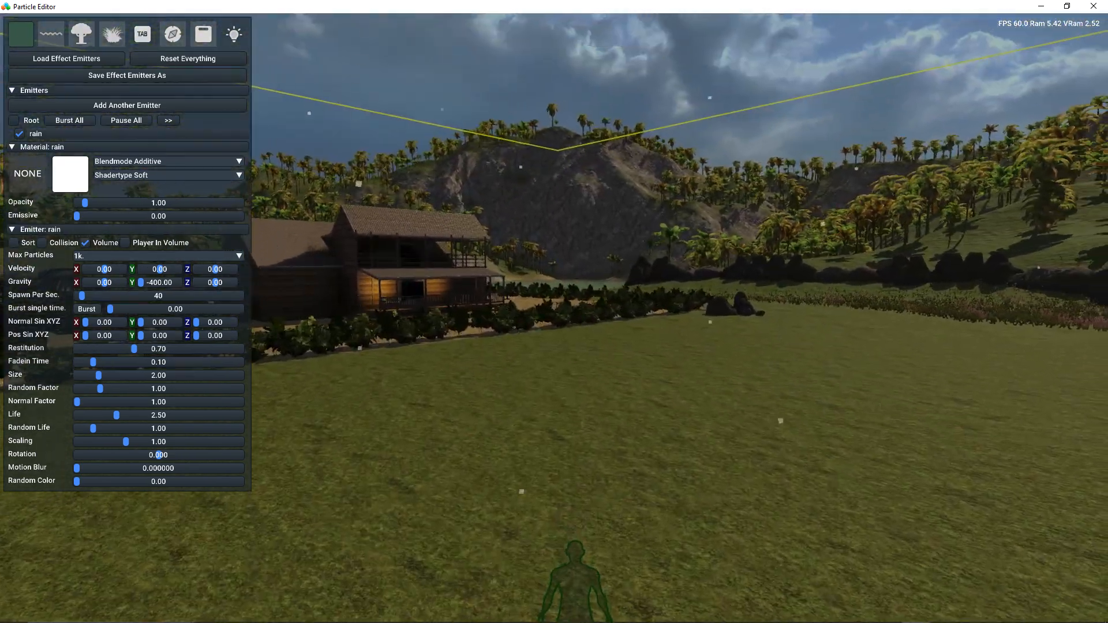
pyautogui.press('s')
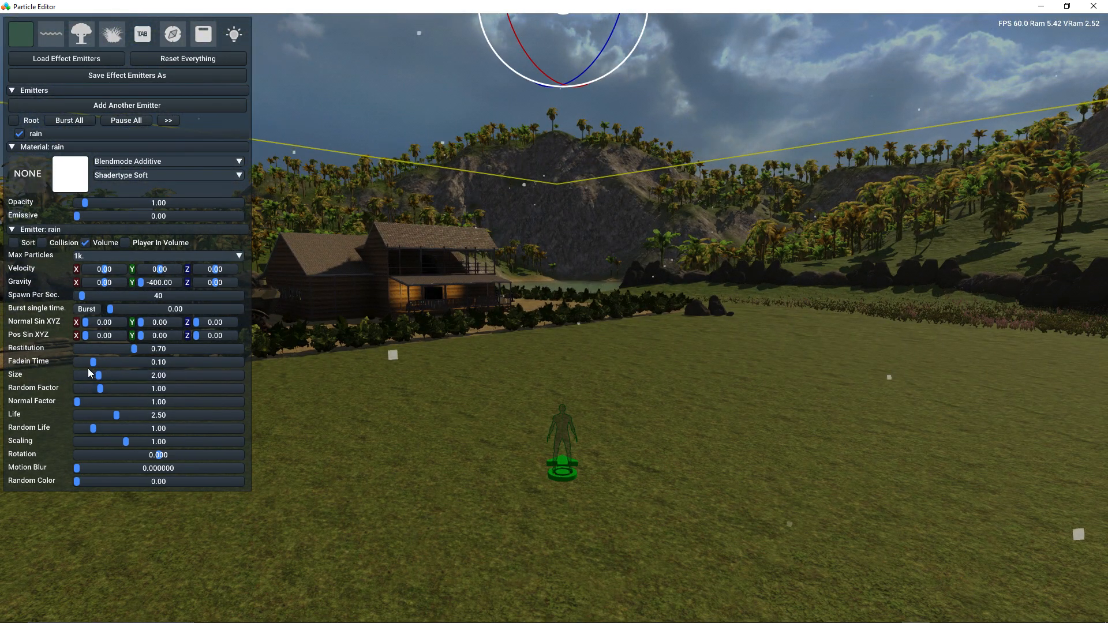
# - Set the rain emitter's fade-in time to 0.36
pyautogui.moveTo(109, 361); pyautogui.dragTo(128, 361)
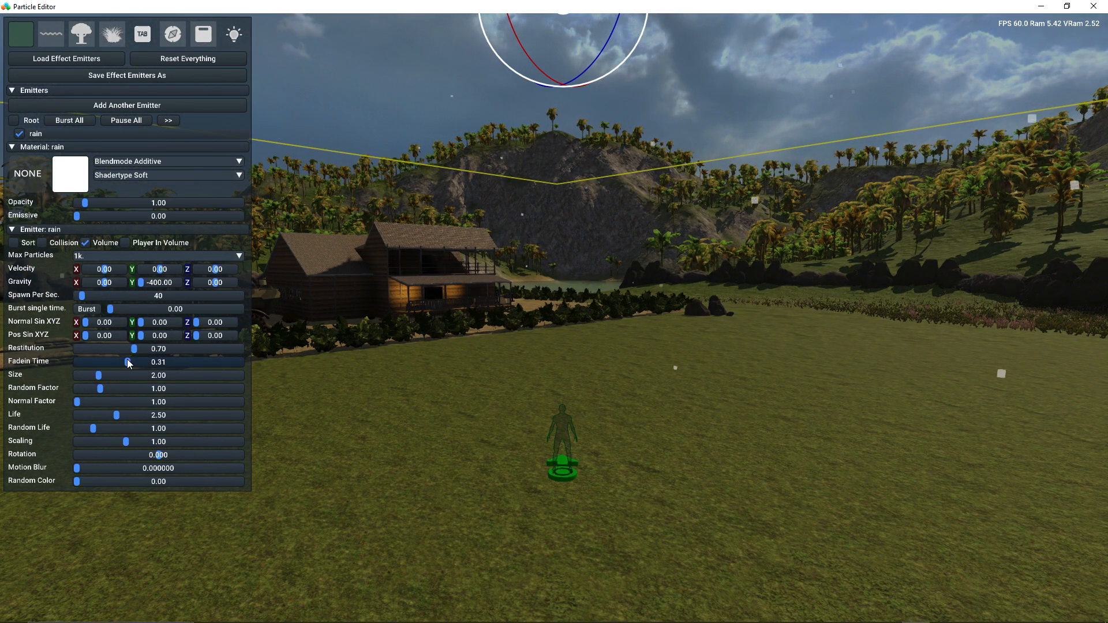
pyautogui.click(135, 360)
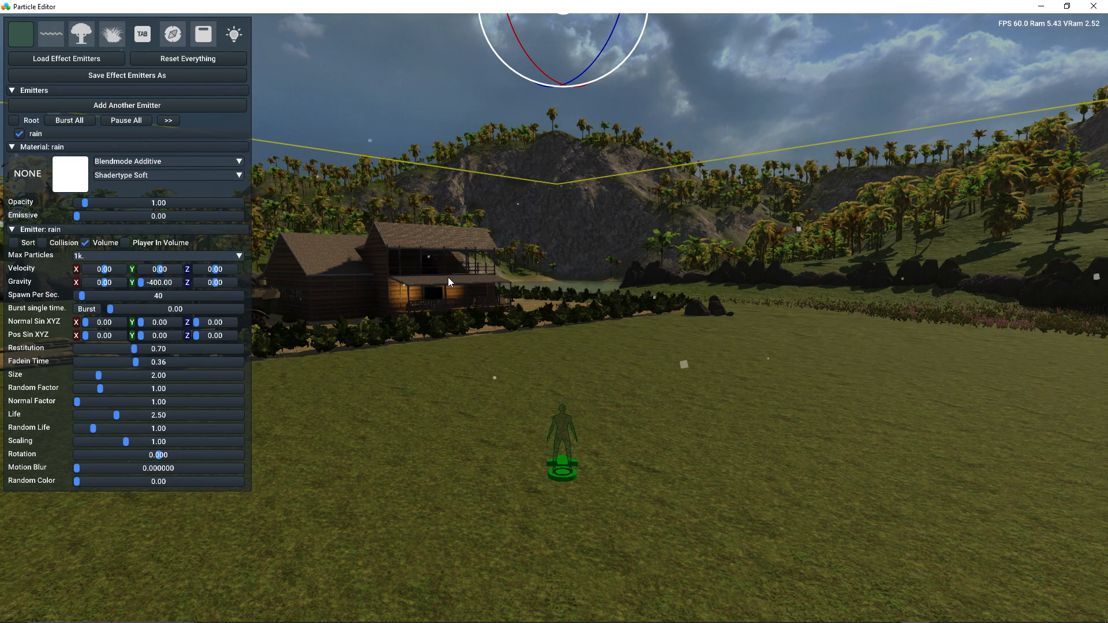
pyautogui.moveTo(447, 280); pyautogui.dragTo(448, 289, button='right')
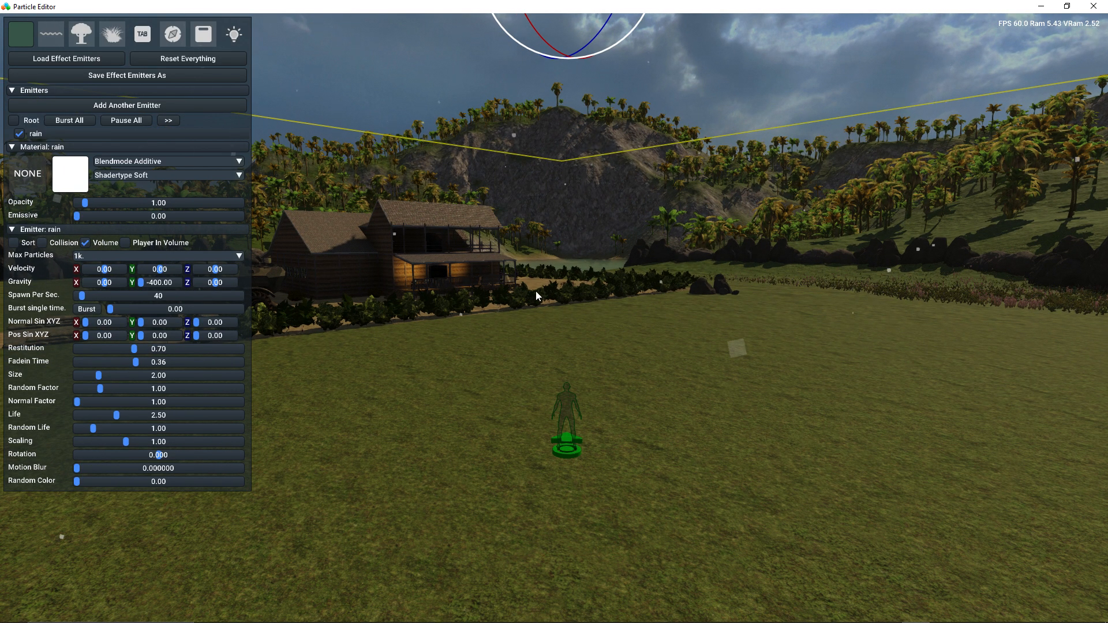
pyautogui.click(29, 176)
pyautogui.click(64, 184)
pyautogui.click(5, 321)
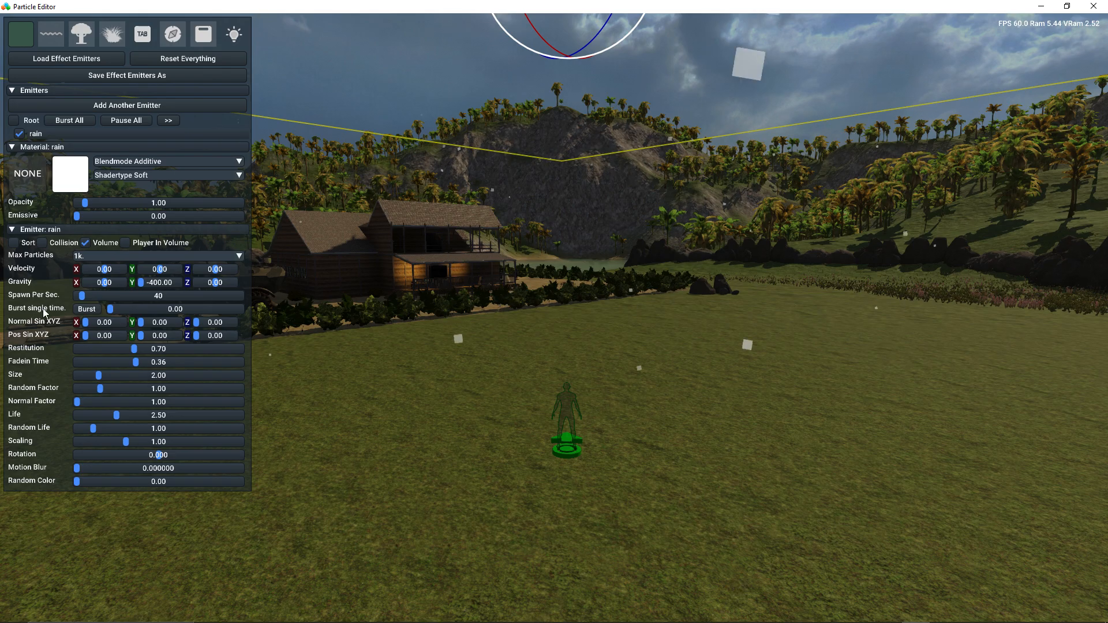
# - Increase the rain emitter's spawn rate to 1555 per second and its maximum particles to 3k
pyautogui.moveTo(82, 295); pyautogui.dragTo(108, 296)
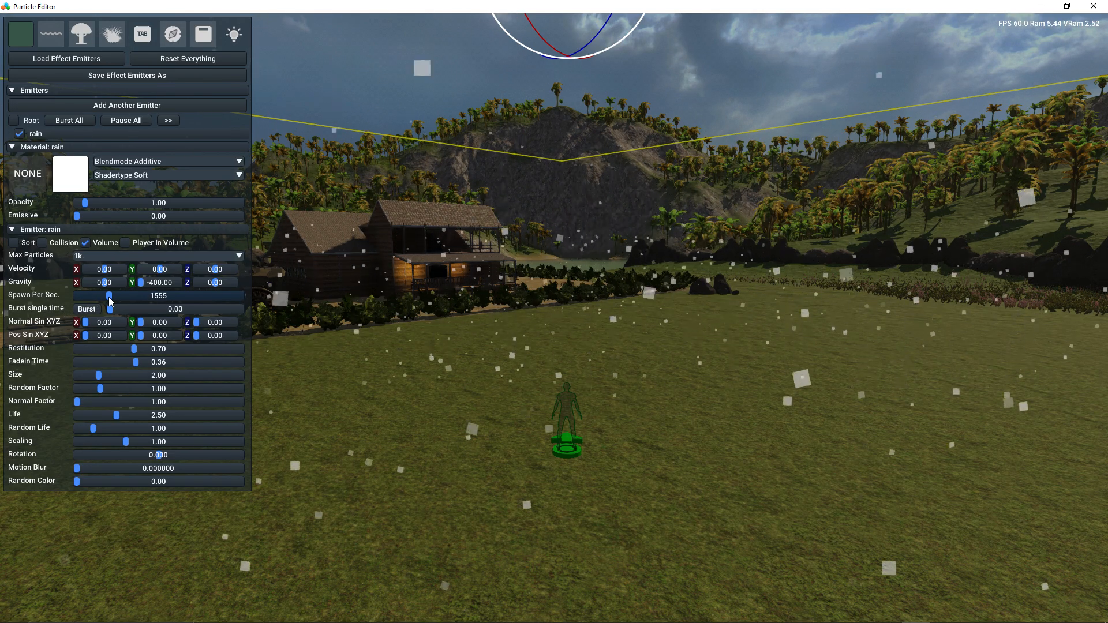
pyautogui.click(115, 250)
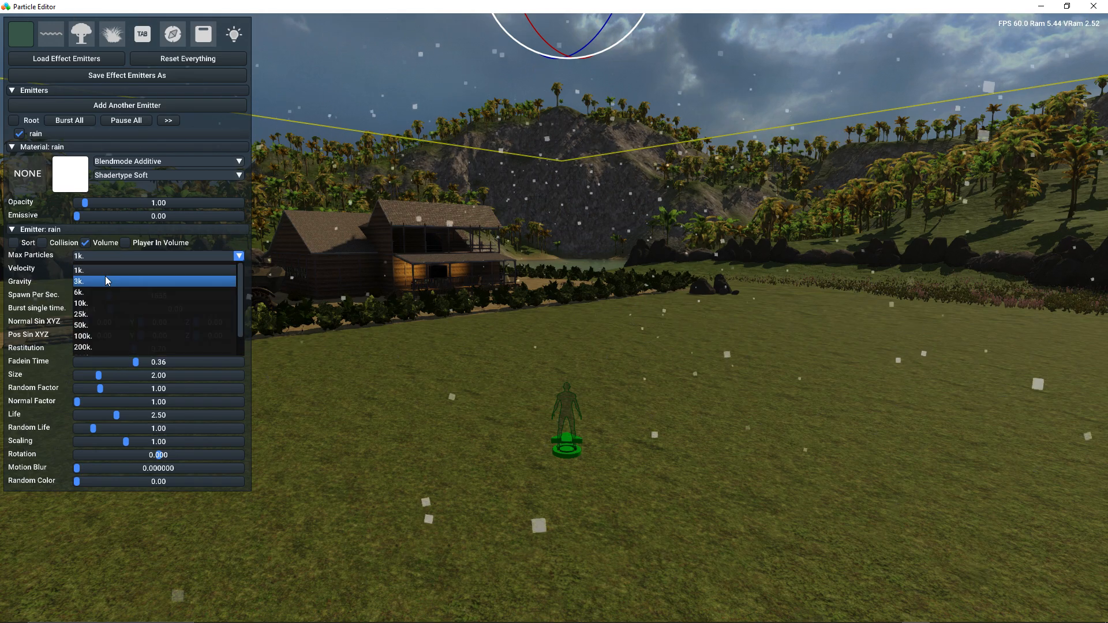
pyautogui.click(105, 281)
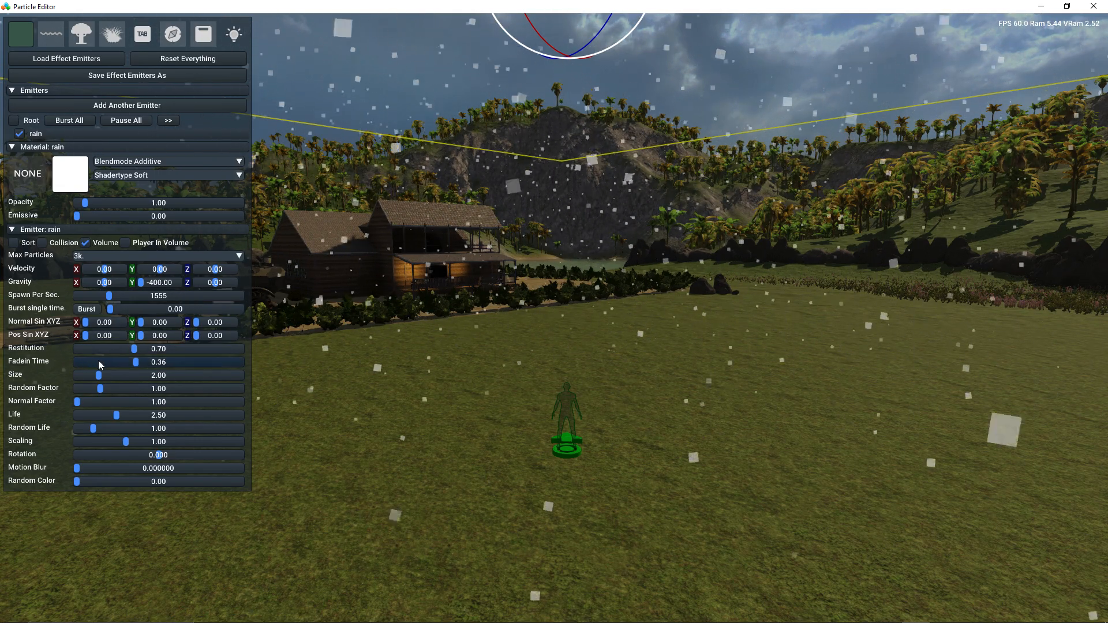
# - Set the rain particles' size to 0.42 and their random factor to 0
pyautogui.moveTo(85, 377); pyautogui.dragTo(81, 377)
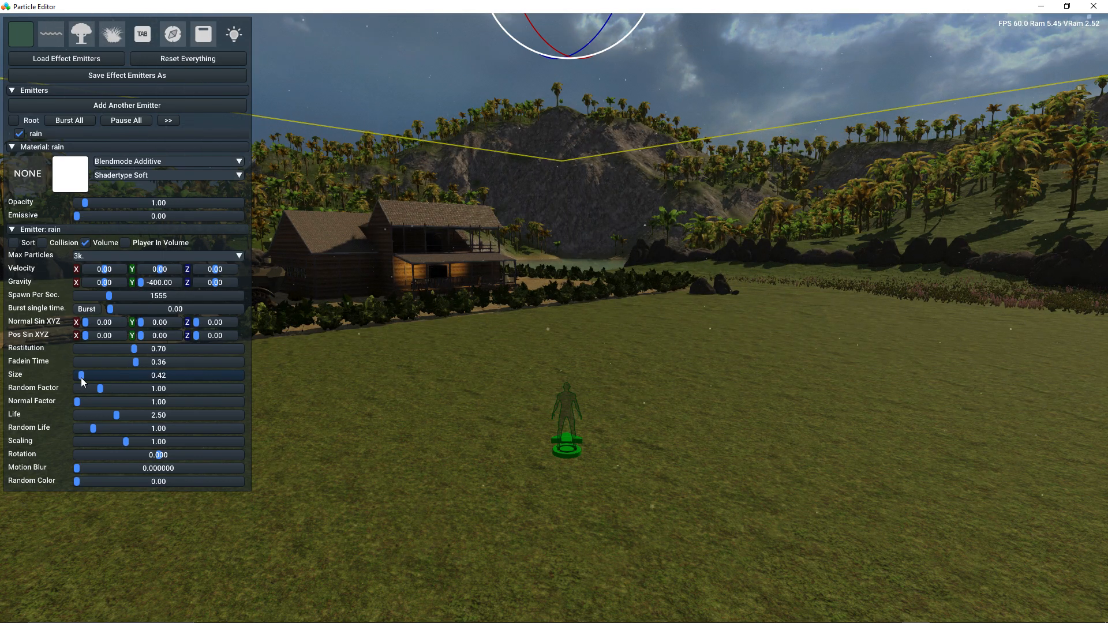
pyautogui.moveTo(100, 388); pyautogui.dragTo(63, 398)
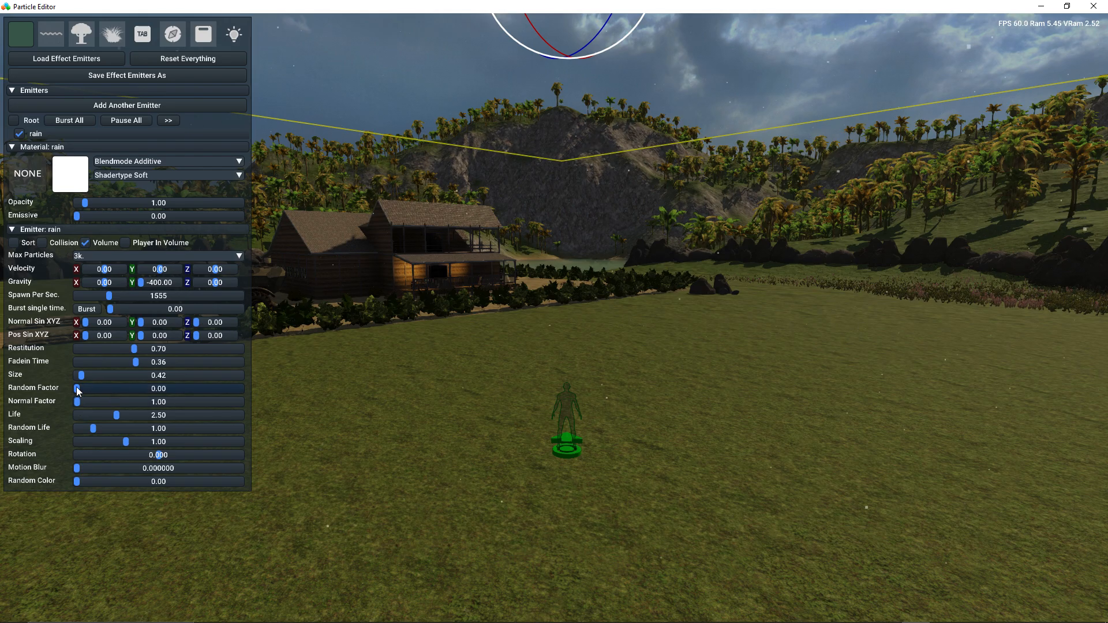
pyautogui.moveTo(307, 378)
pyautogui.mouseDown(button='right')
pyautogui.moveTo(332, 387)
pyautogui.moveTo(314, 367)
pyautogui.mouseUp(button='right')
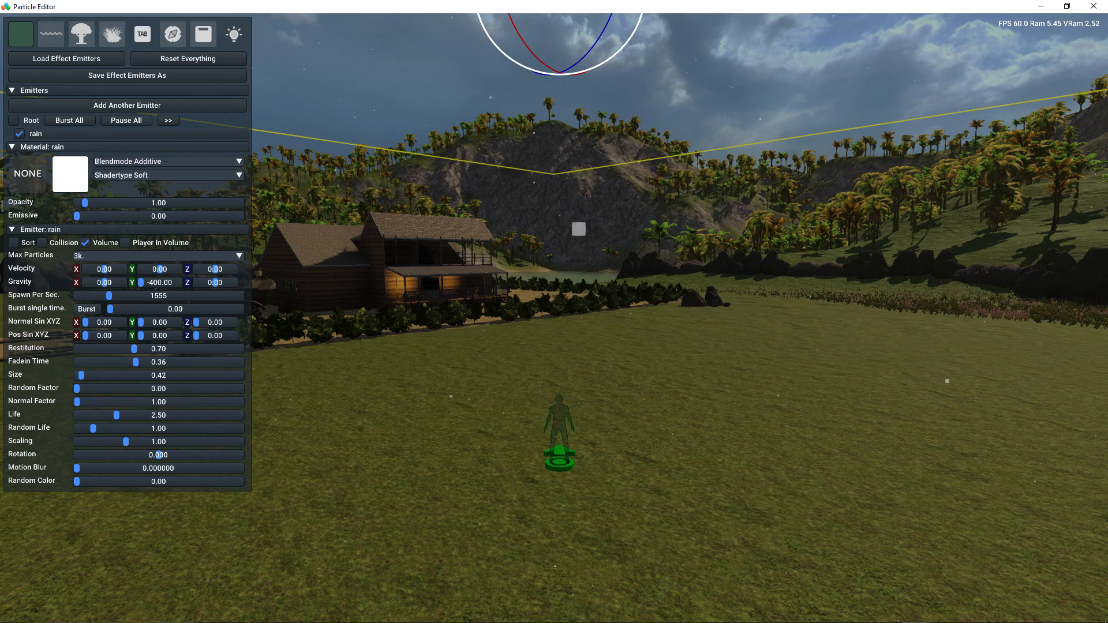
# - Turn the particles into rain streaks with Y gravity -300, motion blur 0.000060 and size 0.53, trying size 0.95 on the way
pyautogui.moveTo(523, 308); pyautogui.dragTo(522, 302, button='right')
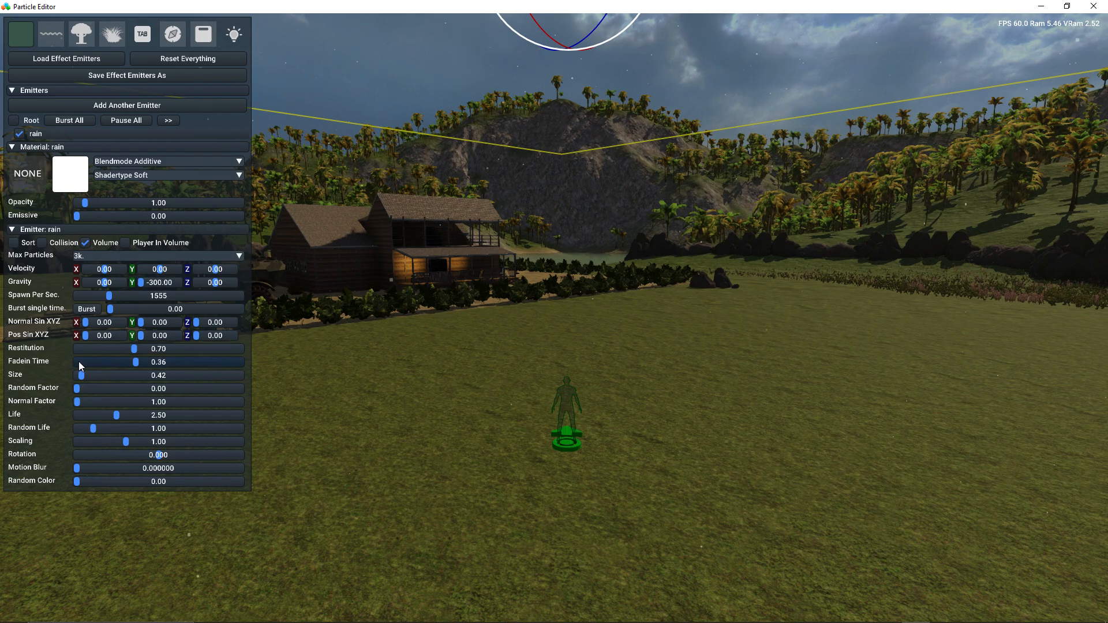
pyautogui.click(87, 375)
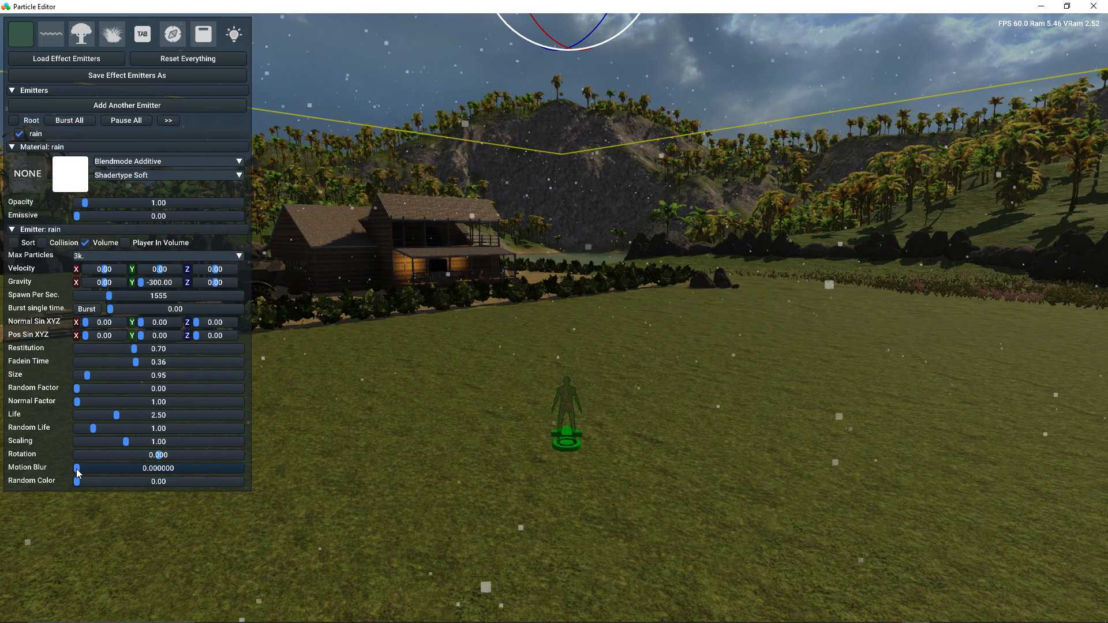
pyautogui.moveTo(77, 469); pyautogui.dragTo(94, 469)
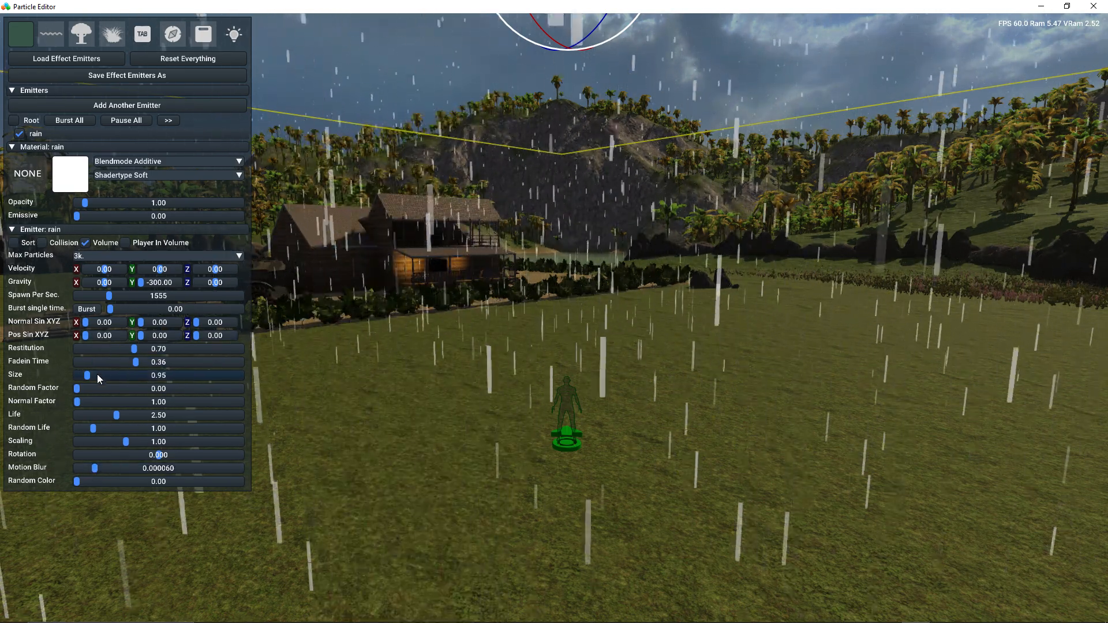
pyautogui.moveTo(82, 381); pyautogui.dragTo(81, 375)
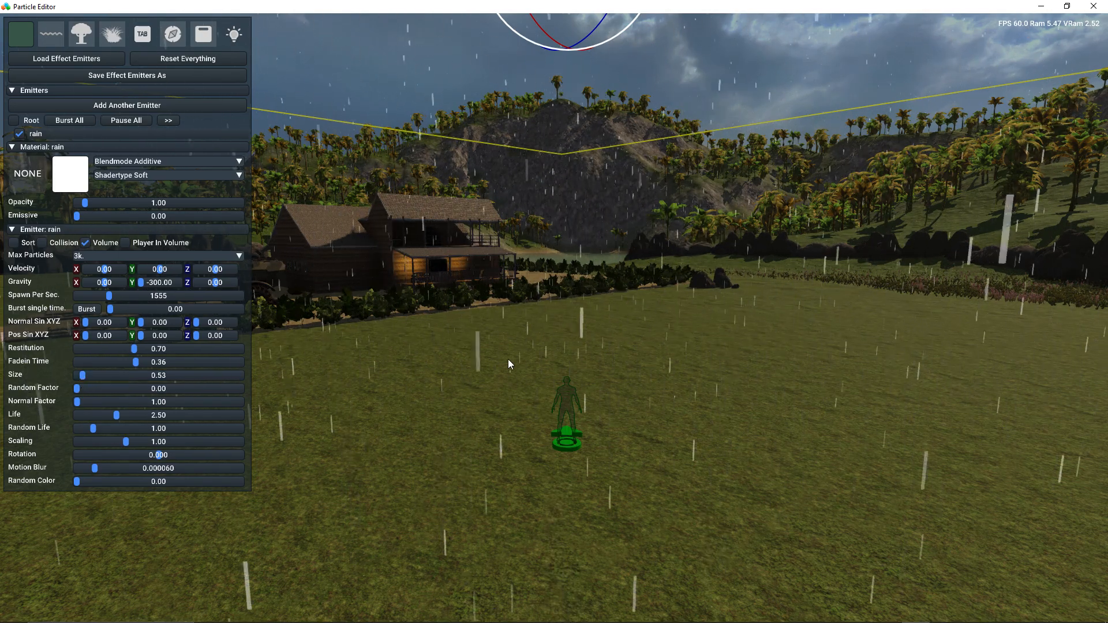
# - Examine the falling rain streaks around the reference figure from nearer and farther viewpoints
pyautogui.press('w')
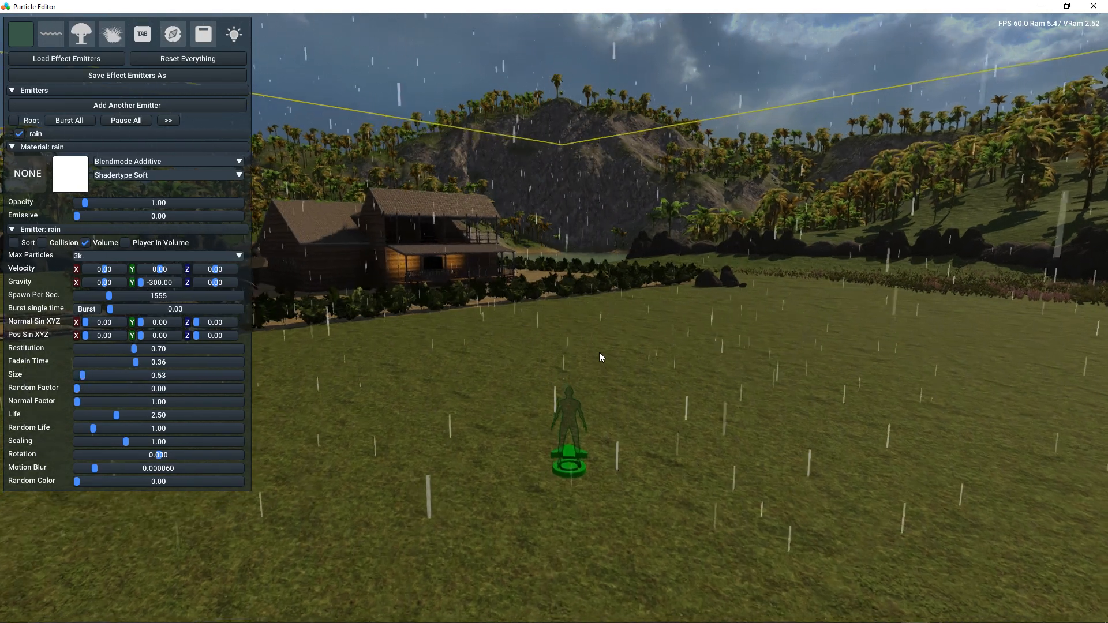
pyautogui.press('w')
pyautogui.moveTo(617, 347)
pyautogui.mouseDown(button='right')
pyautogui.moveTo(622, 508)
pyautogui.moveTo(624, 334)
pyautogui.moveTo(629, 462)
pyautogui.moveTo(620, 347)
pyautogui.mouseUp(button='right')
pyautogui.press('w')
pyautogui.press('s')
pyautogui.press('w')
pyautogui.press('w')
pyautogui.press('s')
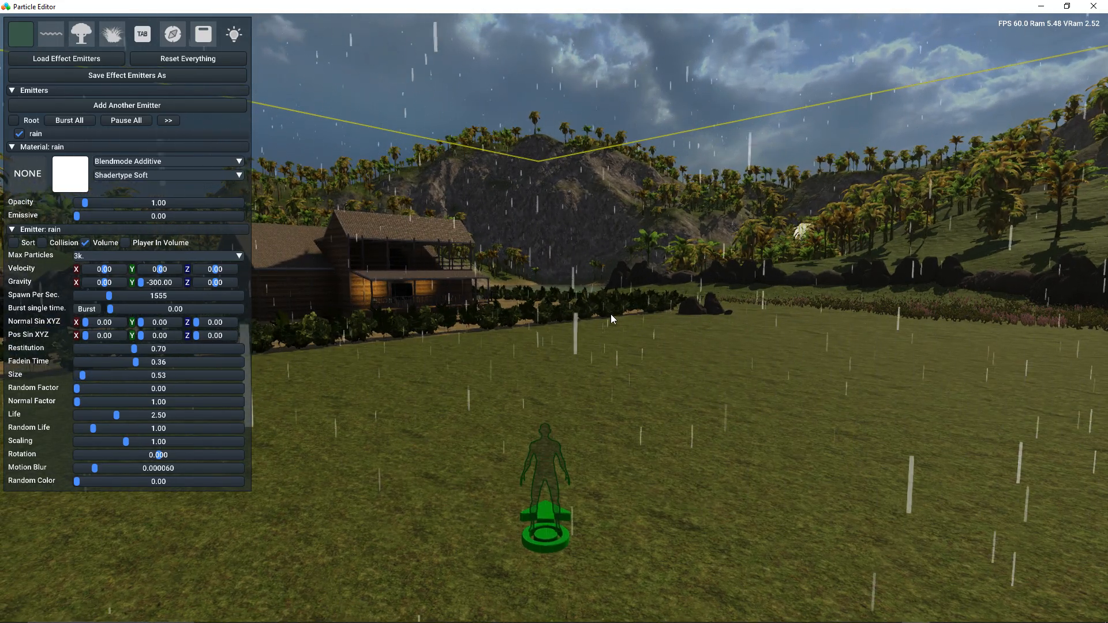
# - Assign the soft vertical streak texture from the last row of the Additive Blending set to the rain material
pyautogui.click(23, 174)
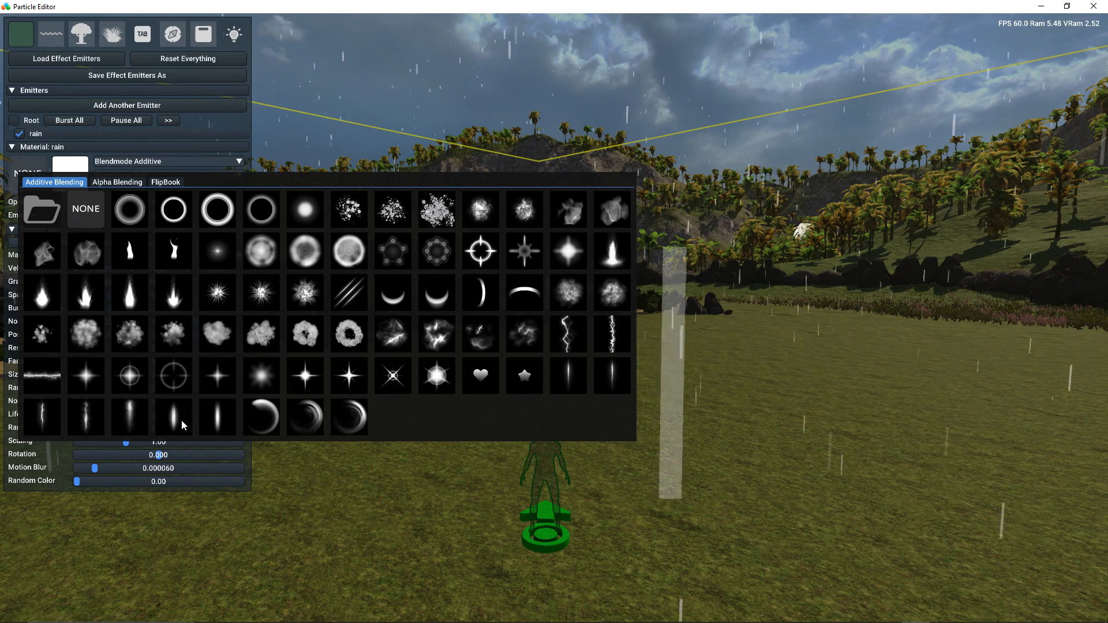
pyautogui.click(217, 417)
pyautogui.moveTo(520, 303); pyautogui.dragTo(521, 338, button='right')
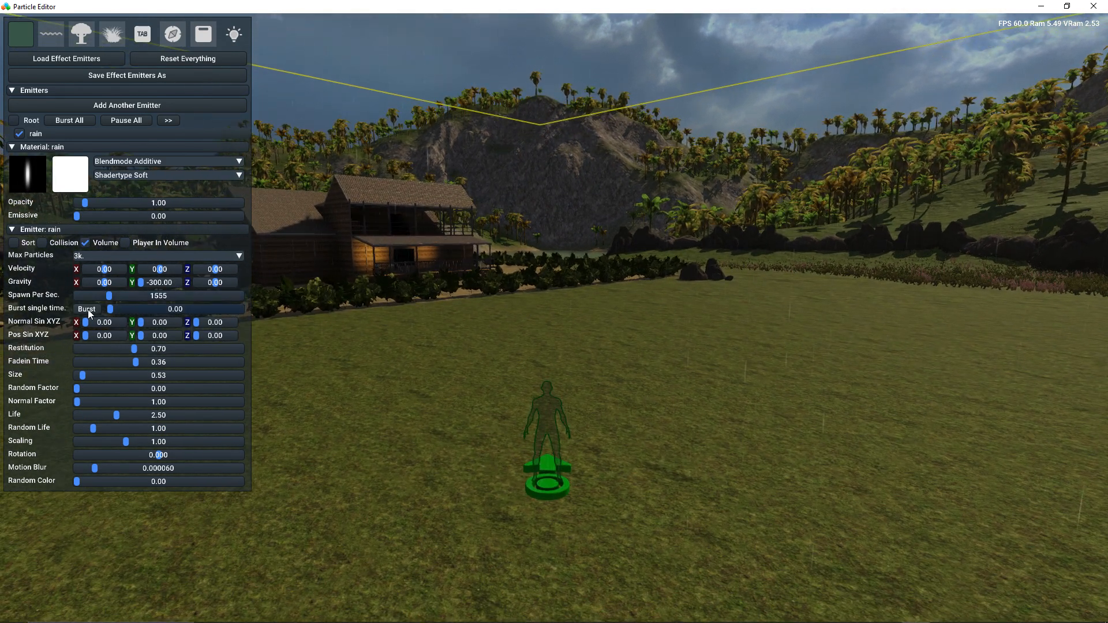
# - Set the rain particles' size to 1.16 and their motion blur to 0.000033
pyautogui.click(89, 376)
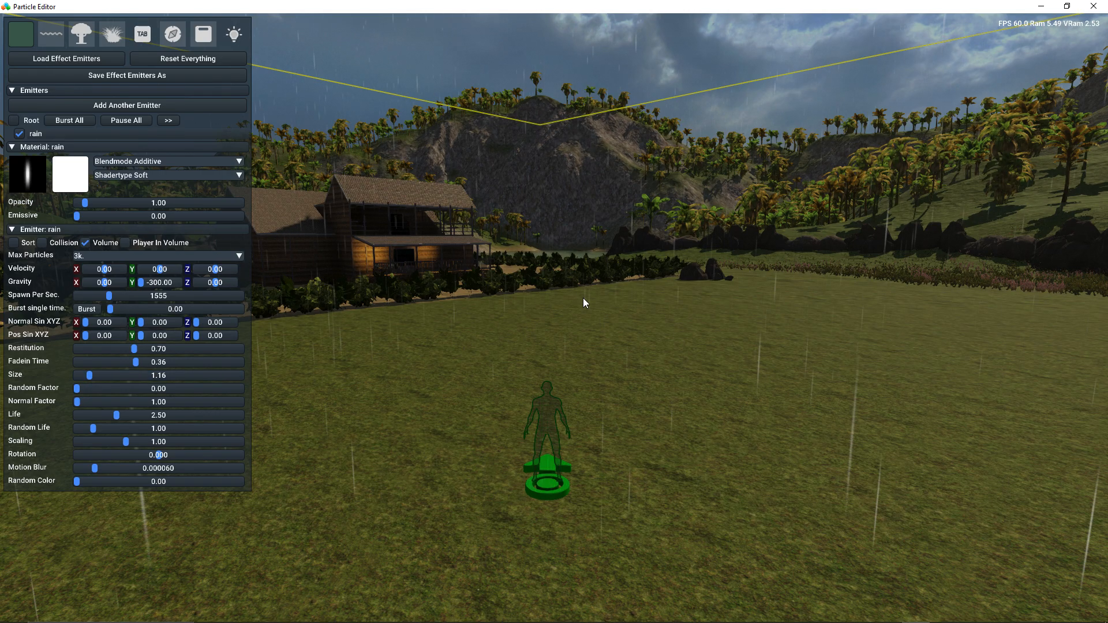
pyautogui.scroll(-8, 582, 298)
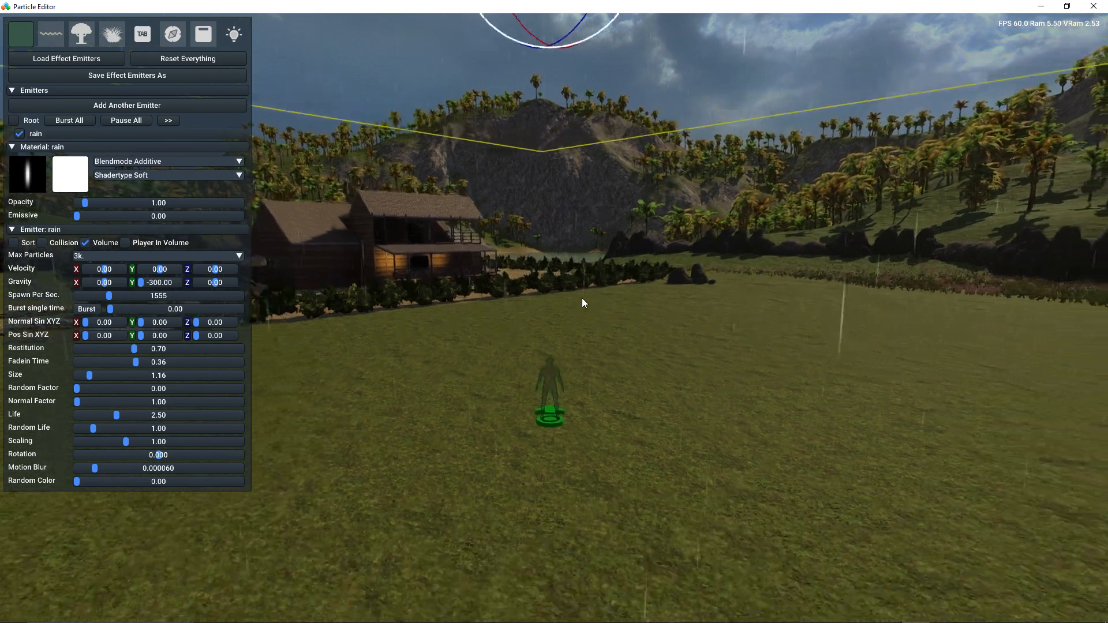
pyautogui.scroll(5, 581, 297)
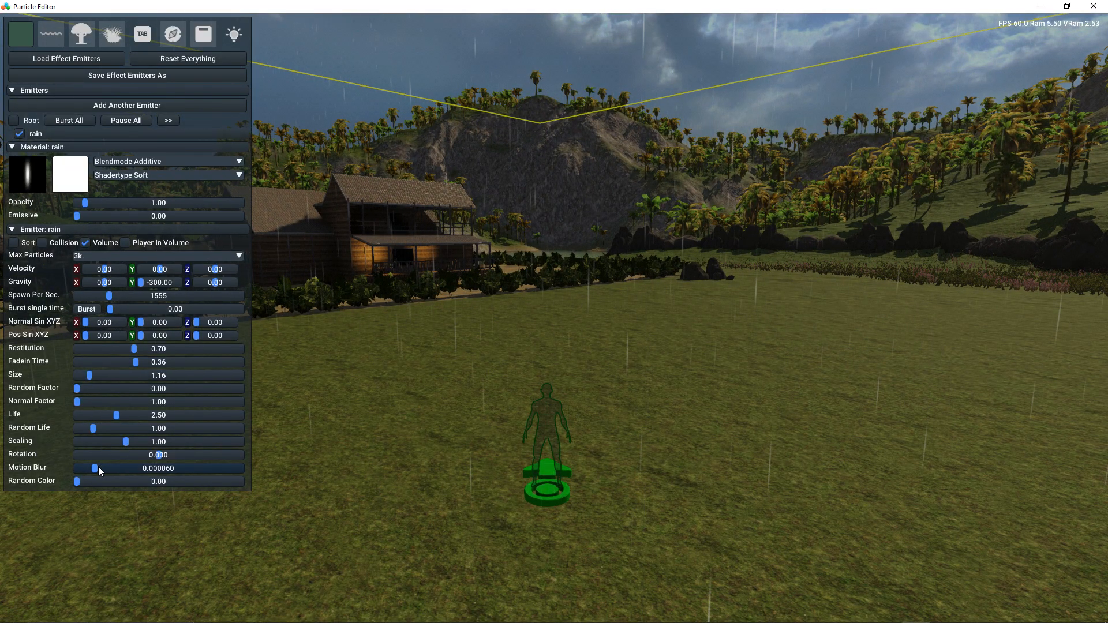
pyautogui.moveTo(96, 468); pyautogui.dragTo(90, 467)
pyautogui.press('w')
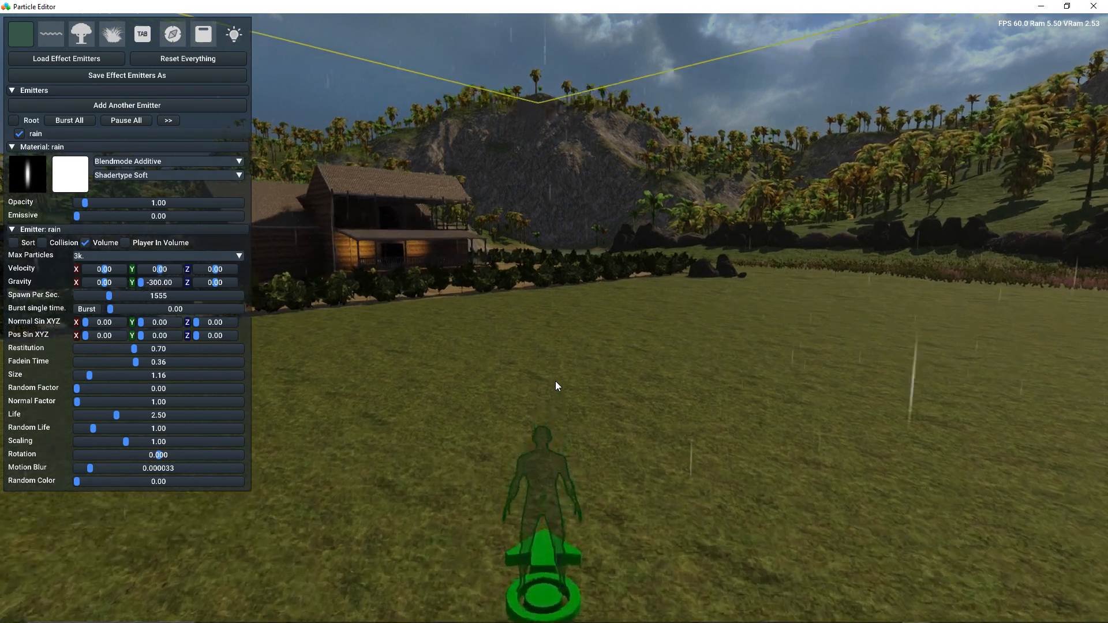
pyautogui.press('s')
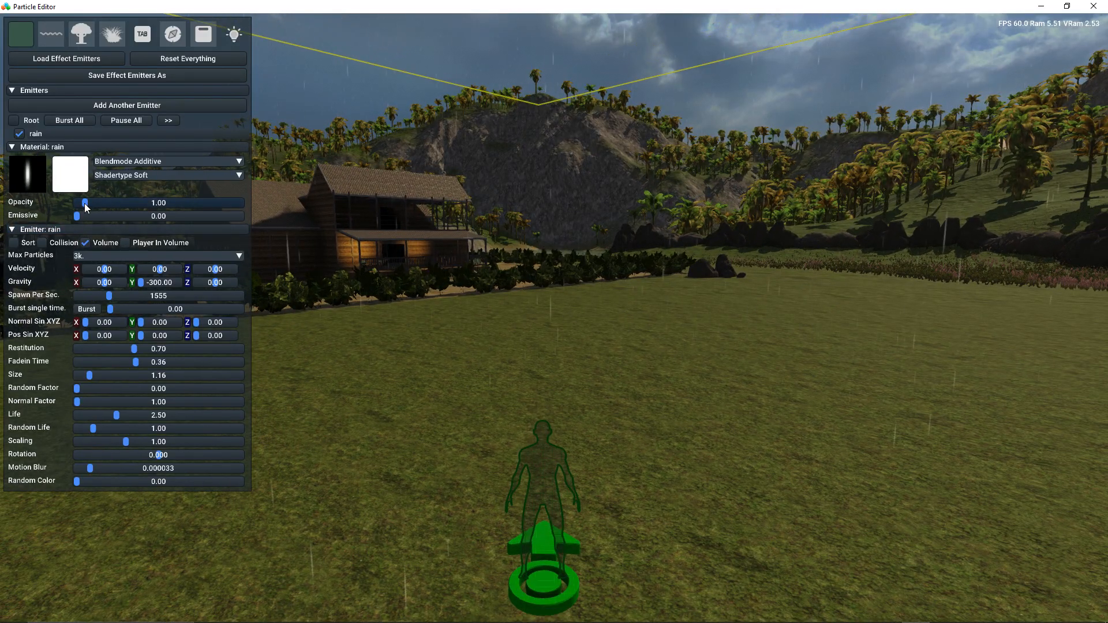
# - Set the rain material's emissive to 0.49 and check the streaks against the sky and the house
pyautogui.moveTo(79, 216)
pyautogui.mouseDown()
pyautogui.moveTo(145, 216)
pyautogui.moveTo(81, 224)
pyautogui.mouseUp()
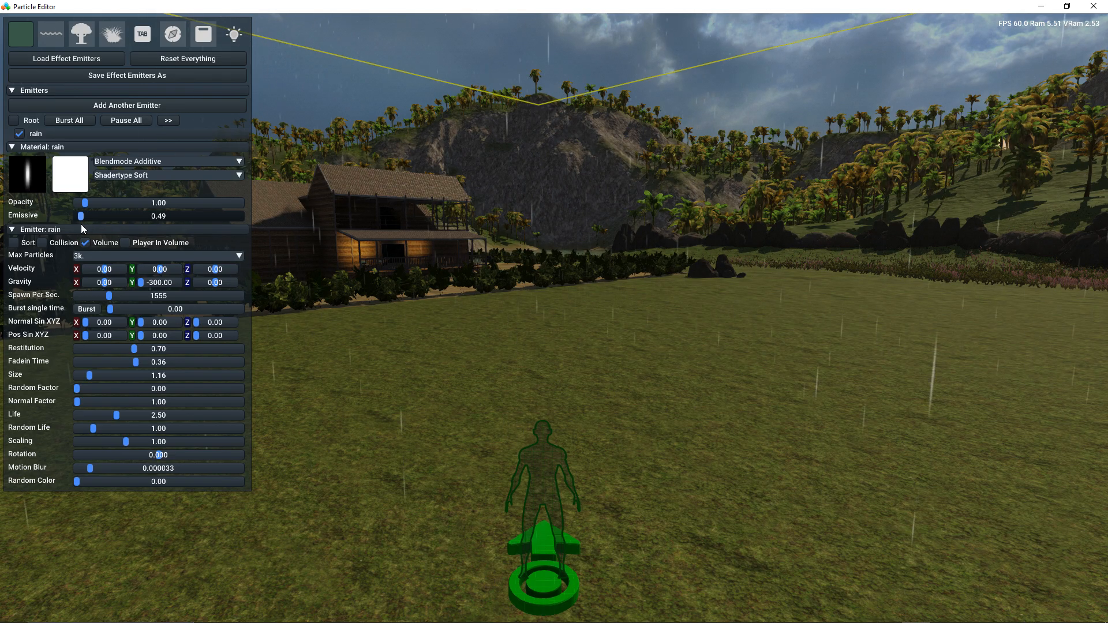
pyautogui.press('w')
pyautogui.moveTo(438, 292); pyautogui.dragTo(438, 170, button='right')
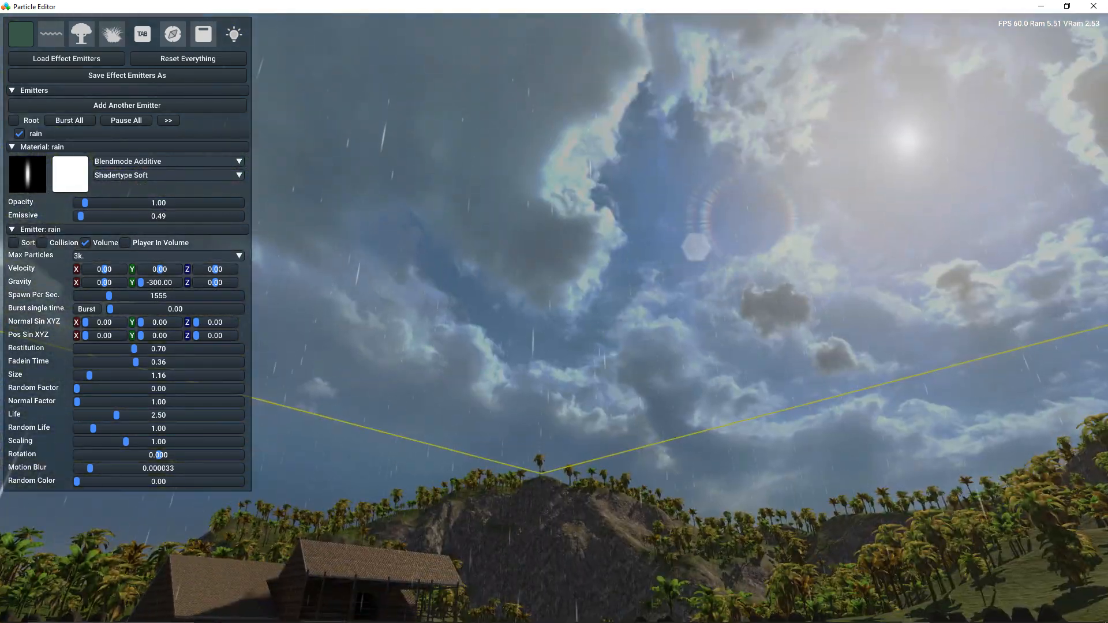
pyautogui.moveTo(547, 329); pyautogui.dragTo(587, 306, button='right')
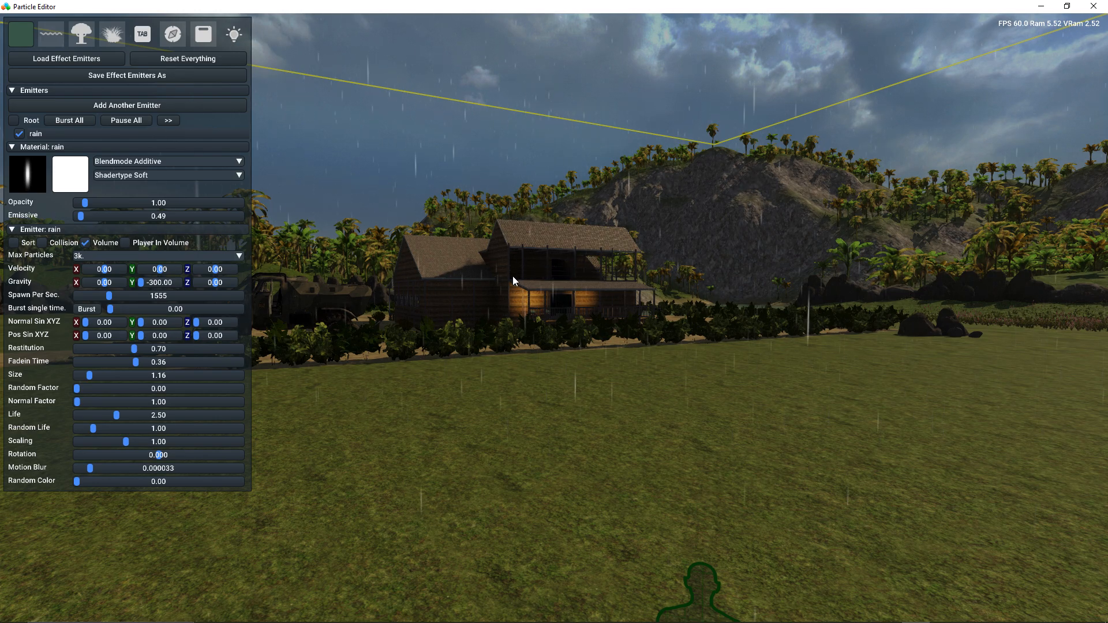
# - Try Player In Volume on the rain emitter while moving around the house and field, and switch it off again
pyautogui.click(125, 243)
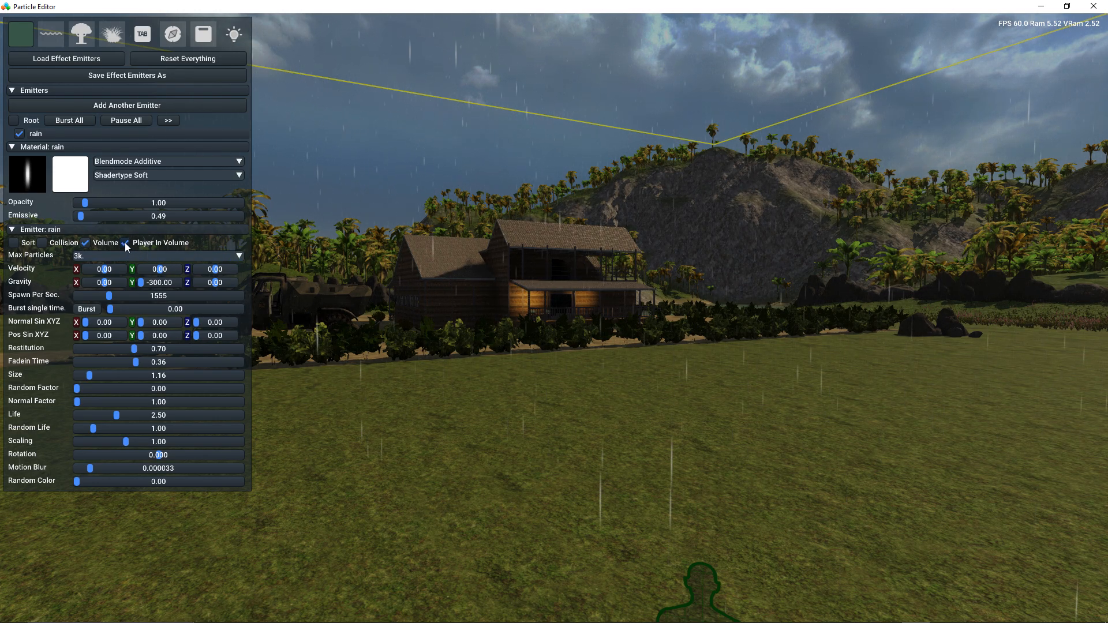
pyautogui.moveTo(593, 373); pyautogui.dragTo(599, 368, button='right')
pyautogui.press('w')
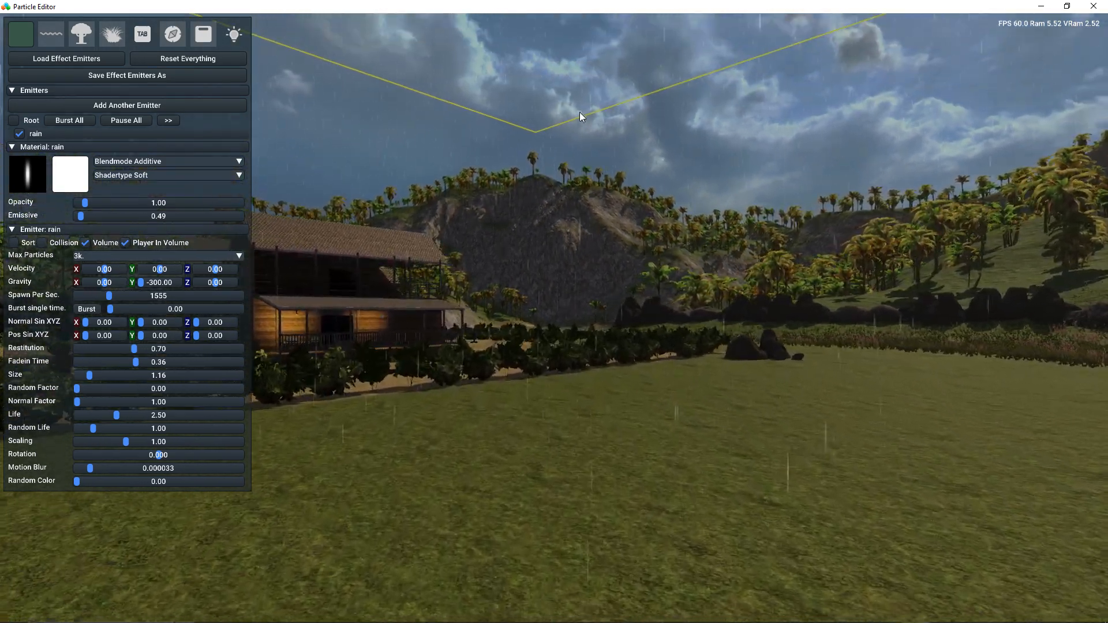
pyautogui.moveTo(557, 259); pyautogui.dragTo(556, 275, button='right')
pyautogui.press('w')
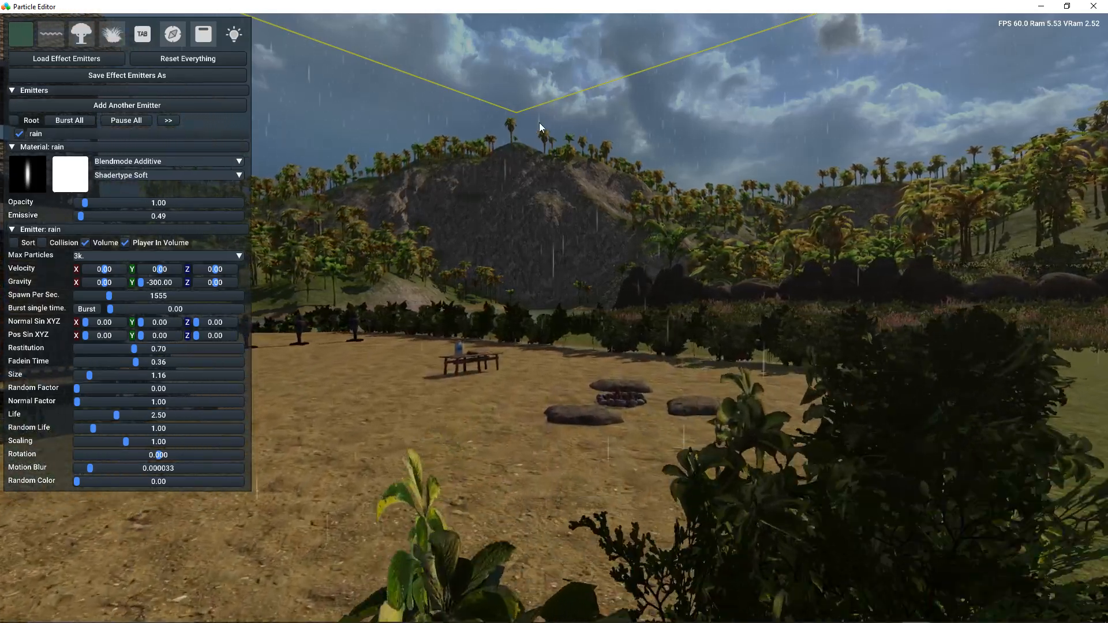
pyautogui.moveTo(457, 225)
pyautogui.mouseDown(button='right')
pyautogui.moveTo(465, 240)
pyautogui.moveTo(465, 214)
pyautogui.mouseUp(button='right')
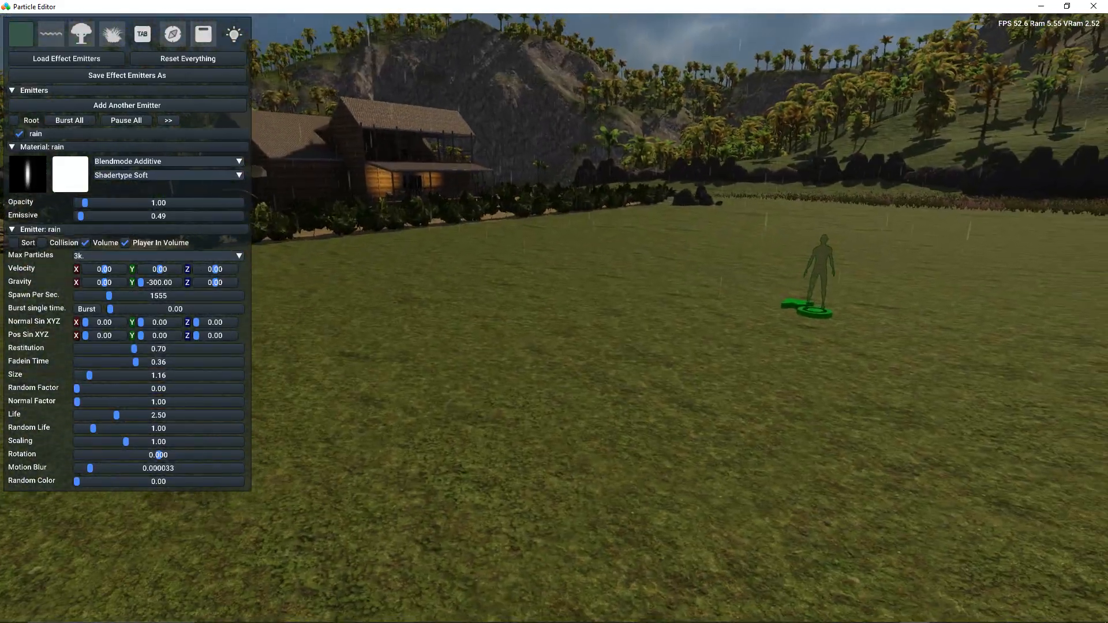
pyautogui.press('w')
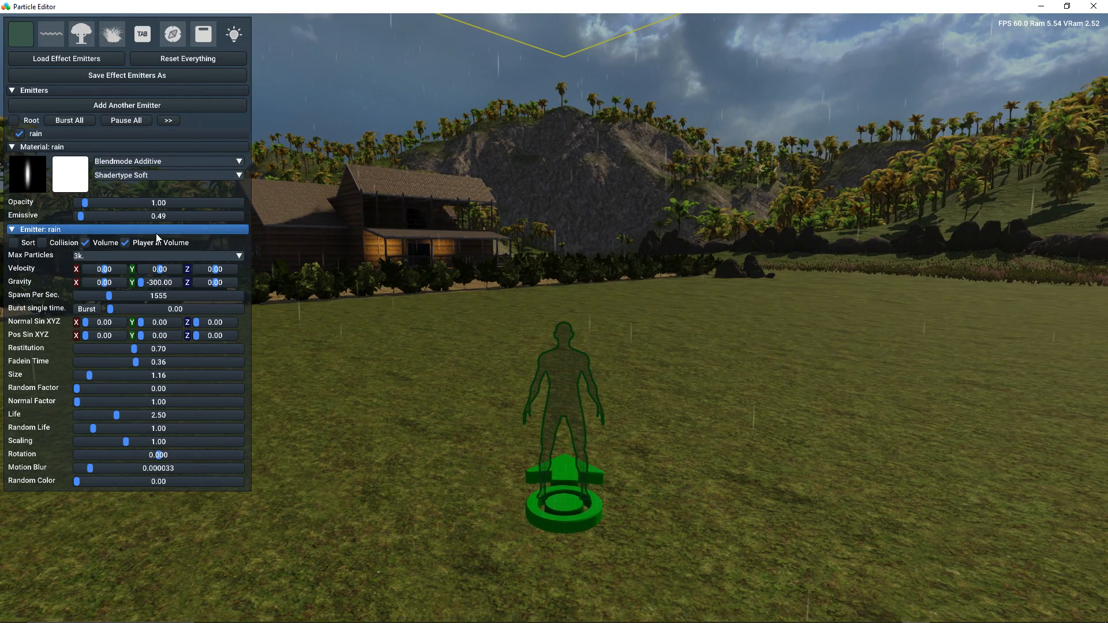
pyautogui.click(126, 242)
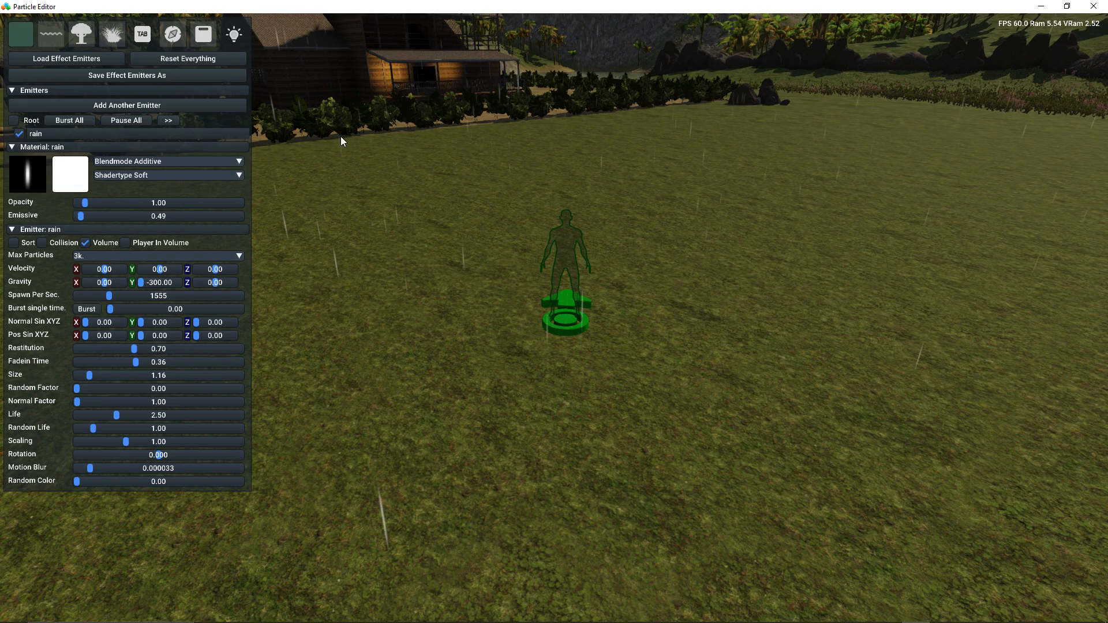
# - Add another emitter named ground to the rain effect
pyautogui.click(143, 103)
pyautogui.click(187, 122)
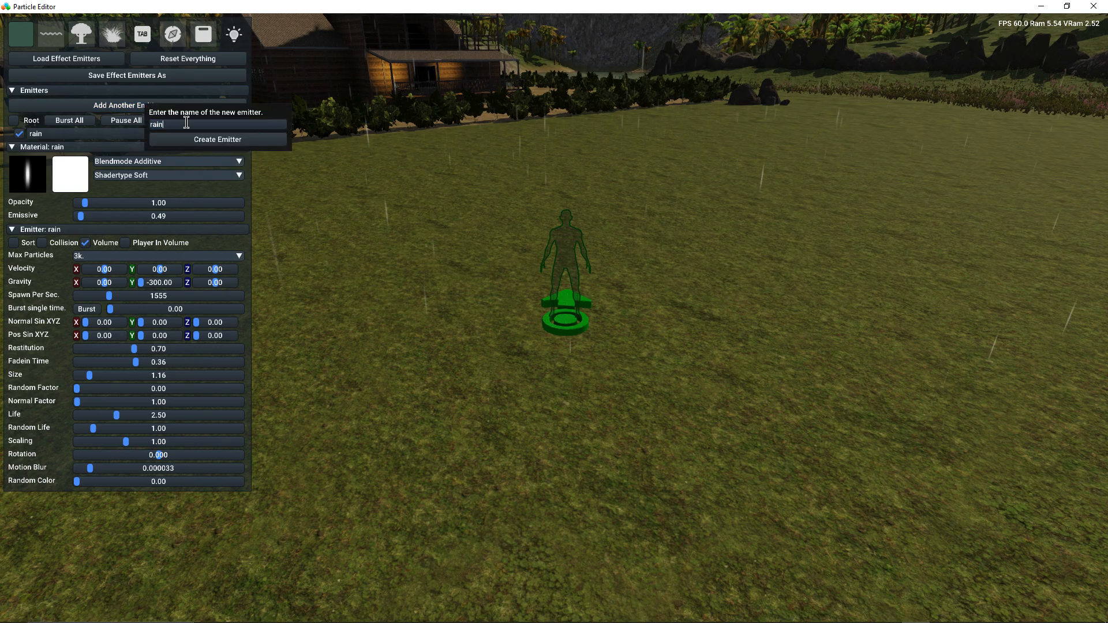
pyautogui.write('grou')
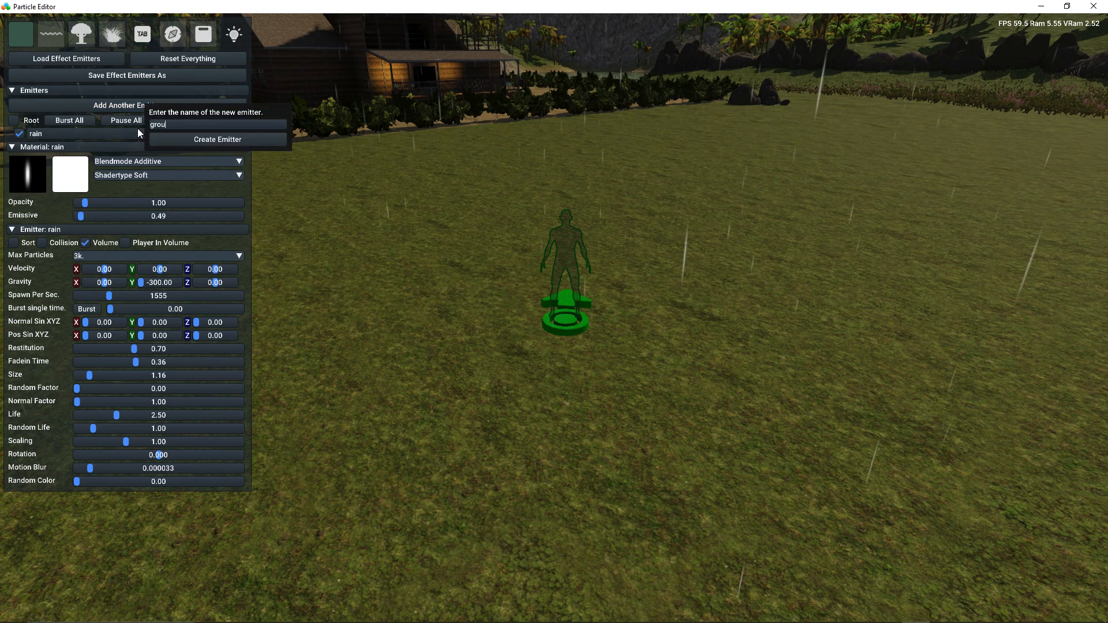
pyautogui.write('nd')
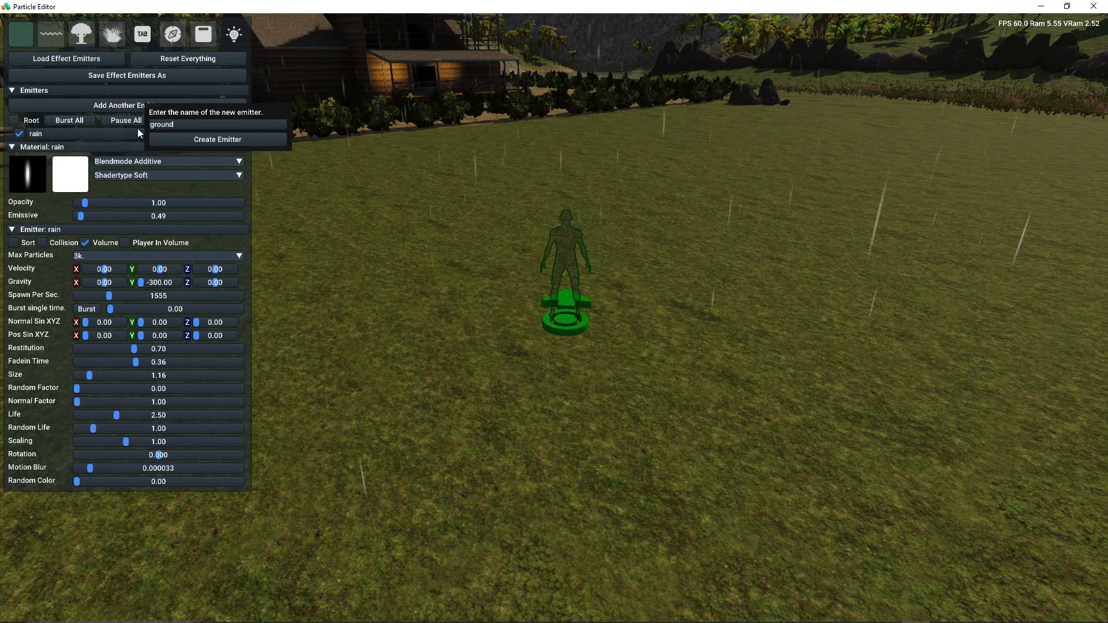
pyautogui.click(192, 144)
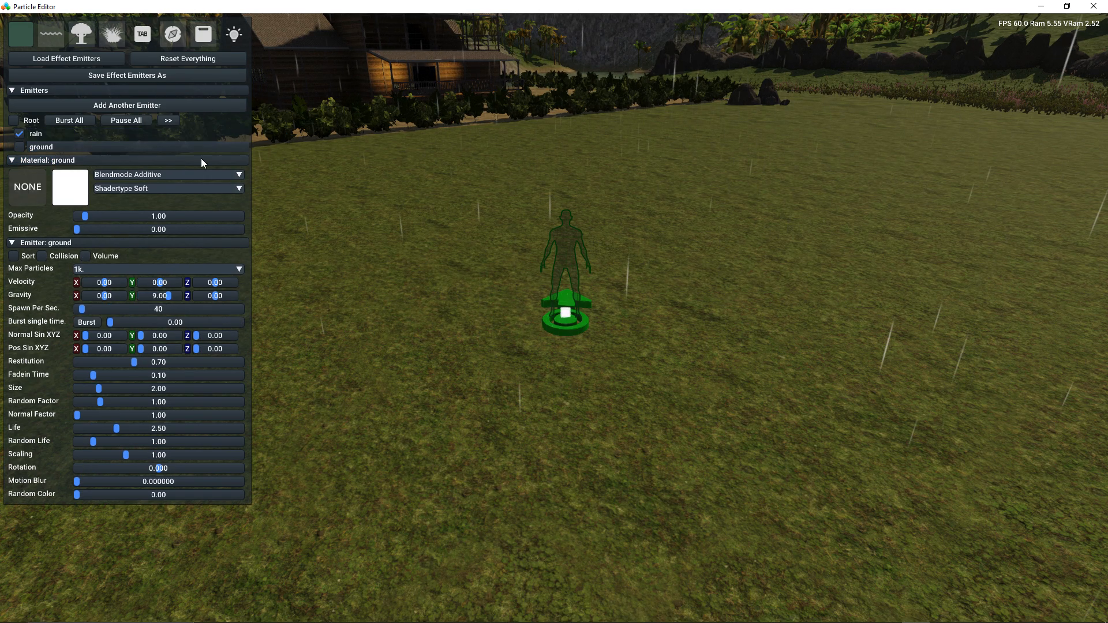
# - Turn on Volume for the ground emitter and stretch it along X and Z into a wide flat area around the reference figure
pyautogui.click(20, 147)
pyautogui.click(104, 257)
pyautogui.moveTo(461, 285)
pyautogui.mouseDown(button='right')
pyautogui.moveTo(462, 346)
pyautogui.moveTo(462, 285)
pyautogui.mouseUp(button='right')
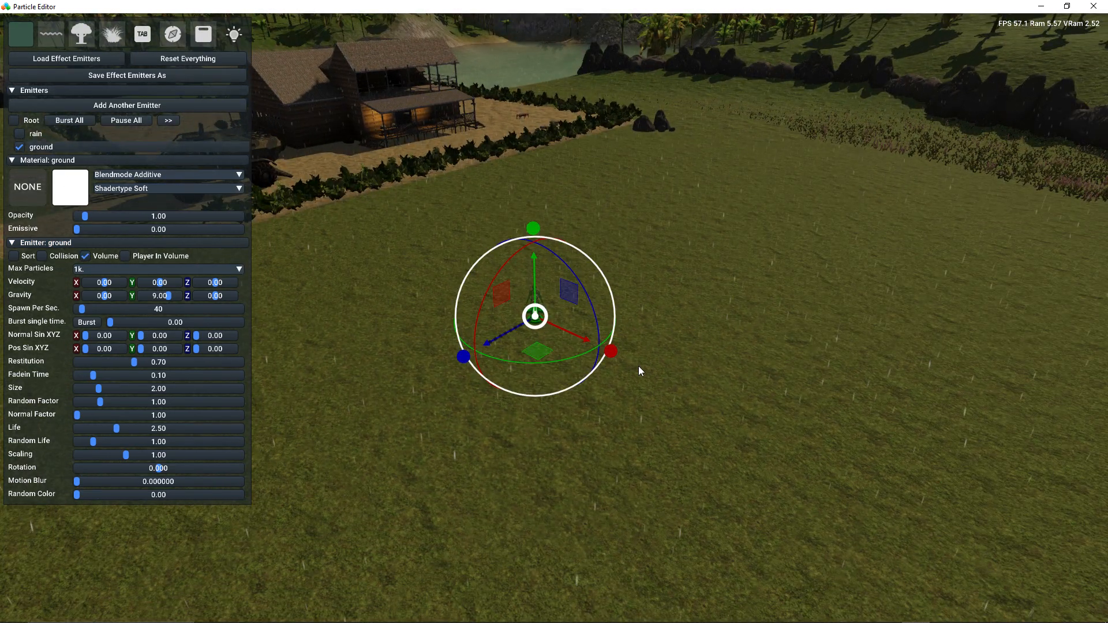
pyautogui.moveTo(611, 351); pyautogui.dragTo(957, 548)
pyautogui.moveTo(463, 357); pyautogui.dragTo(394, 418)
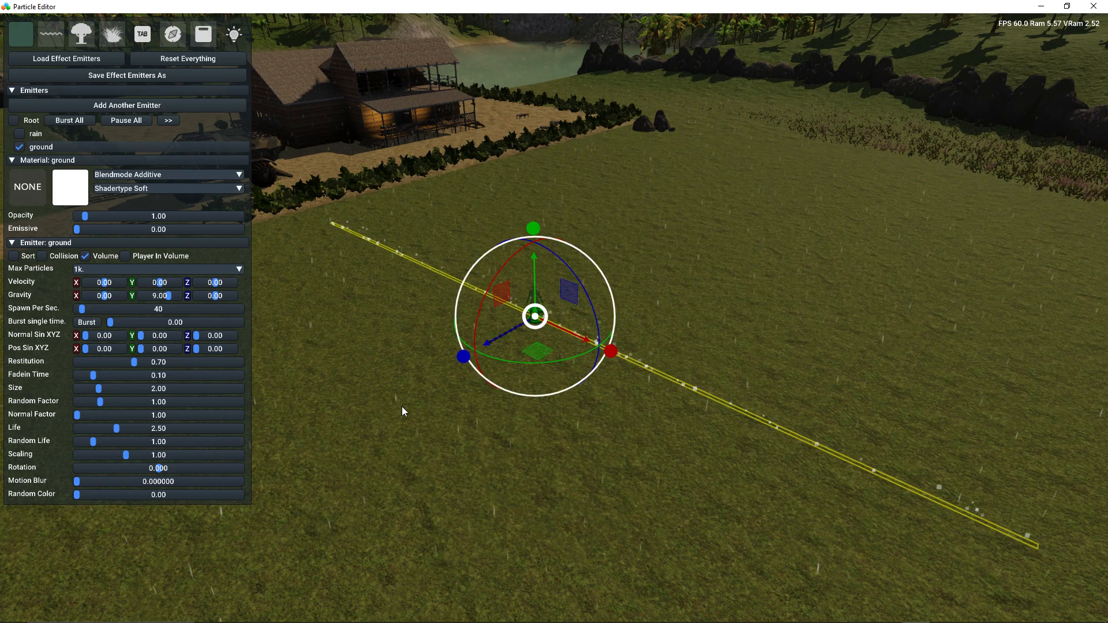
pyautogui.moveTo(470, 350); pyautogui.dragTo(319, 494)
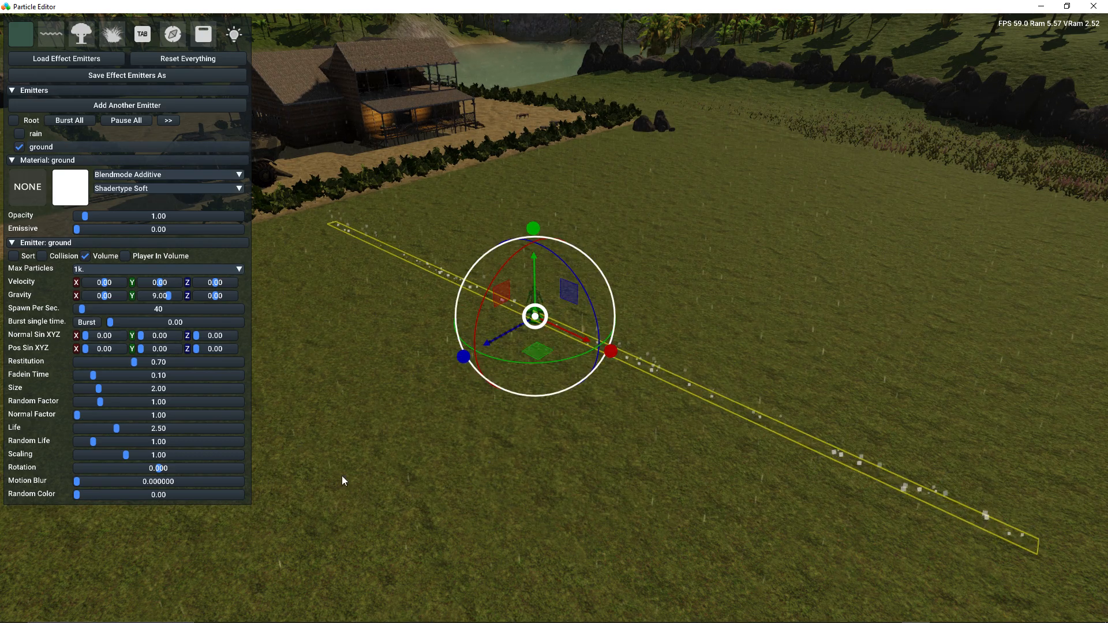
pyautogui.moveTo(468, 360); pyautogui.dragTo(242, 548)
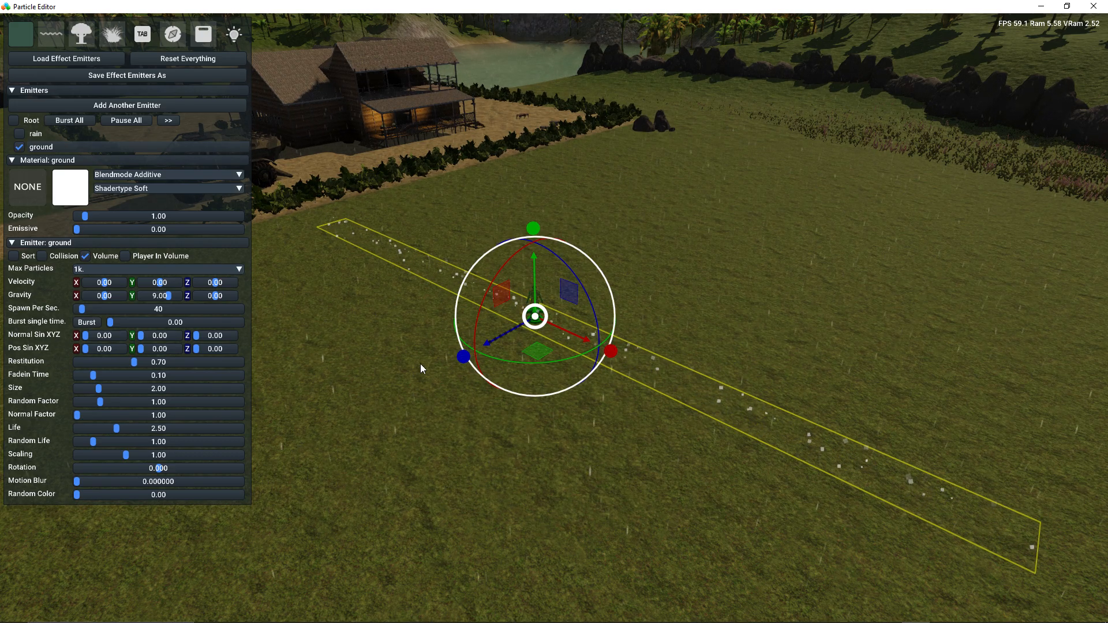
pyautogui.moveTo(463, 358); pyautogui.dragTo(188, 582)
pyautogui.moveTo(469, 362); pyautogui.dragTo(364, 456)
pyautogui.moveTo(611, 350); pyautogui.dragTo(568, 362)
pyautogui.moveTo(464, 359); pyautogui.dragTo(444, 376)
# - Deselect the ground emitter's gizmo and hide the reference figure in a low view across the field
pyautogui.press('w')
pyautogui.moveTo(444, 376); pyautogui.dragTo(418, 240, button='right')
pyautogui.press('w')
pyautogui.press('s')
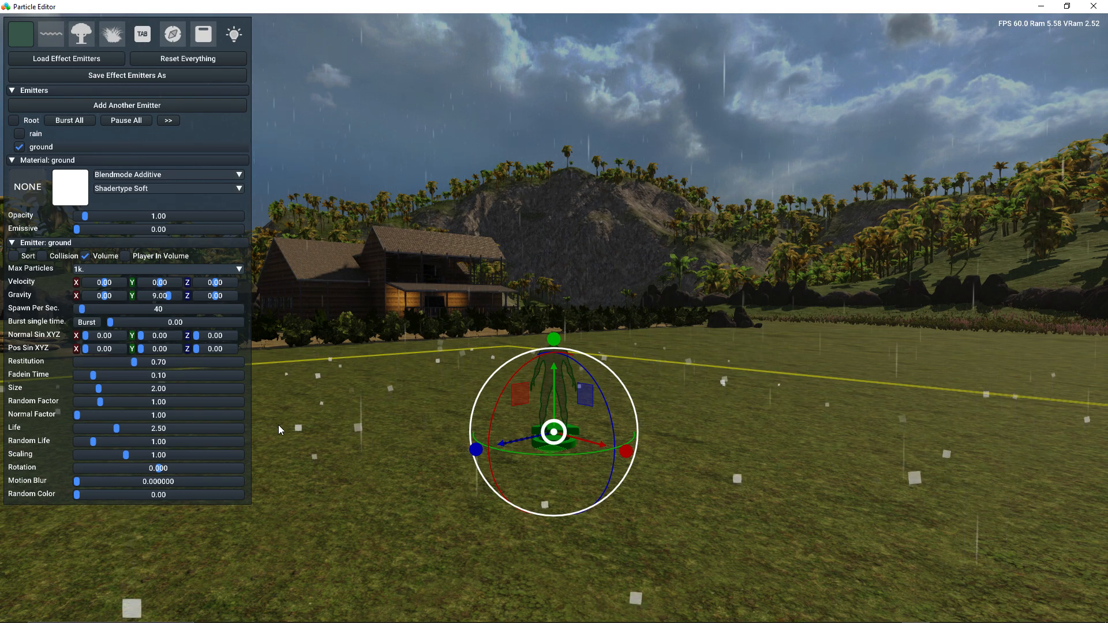
pyautogui.click(22, 147)
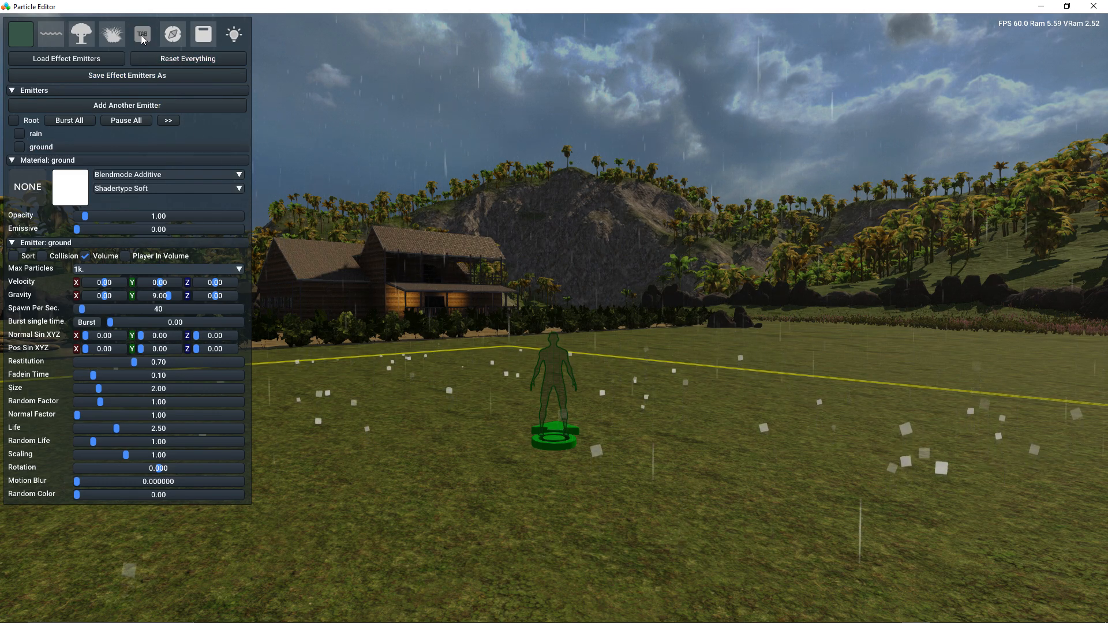
pyautogui.click(173, 34)
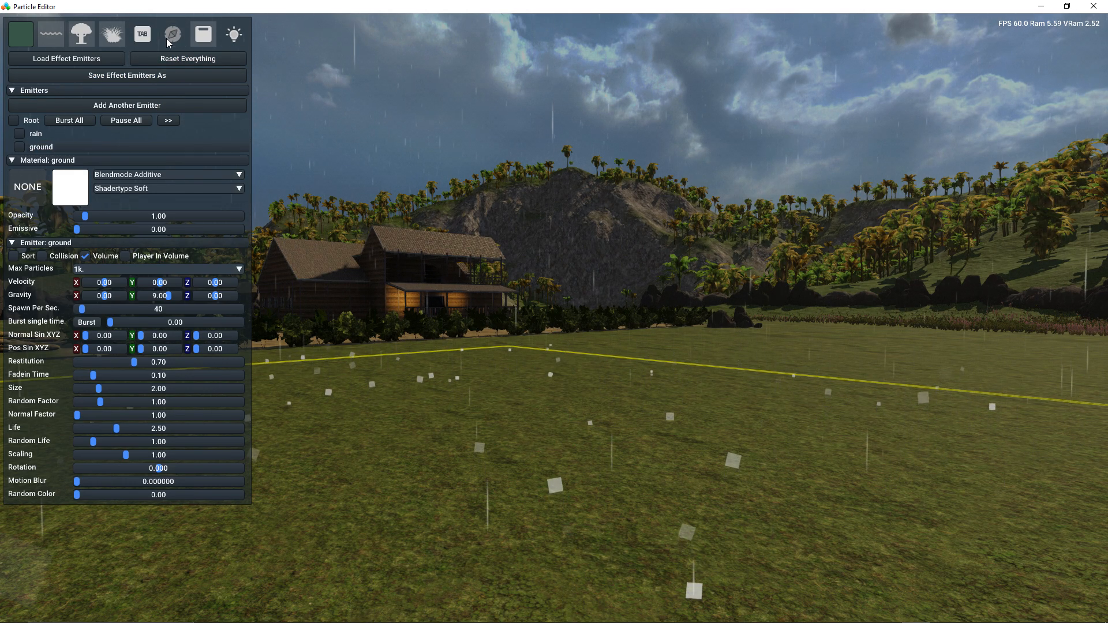
# - Set the ground emitter's Y gravity to 0, trying -1 on the way
pyautogui.doubleClick(166, 299)
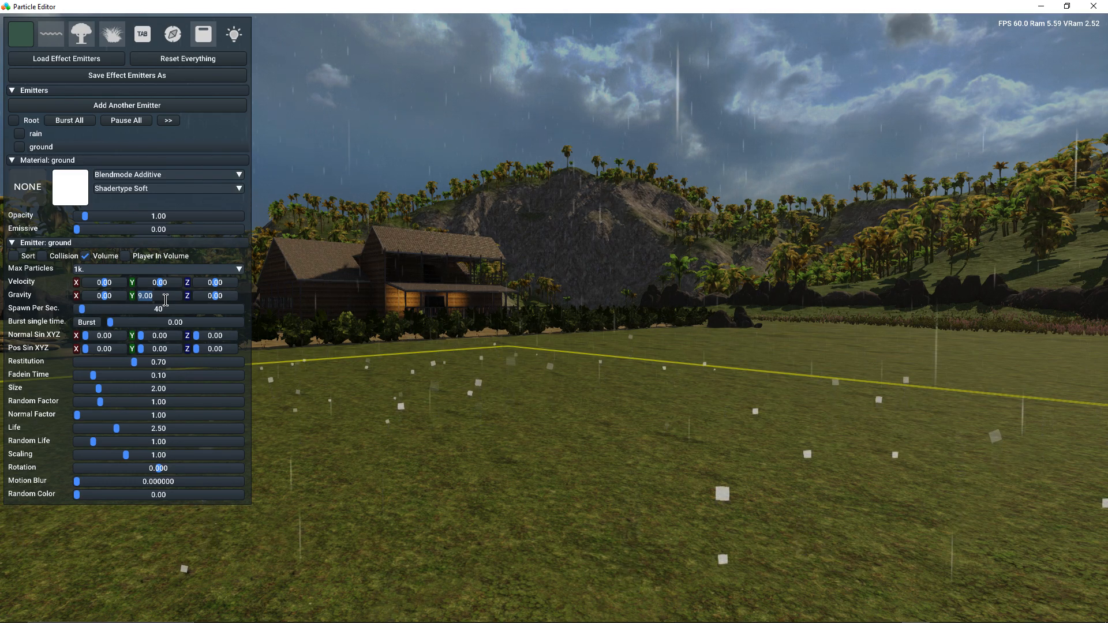
pyautogui.write('-1')
pyautogui.press('Return')
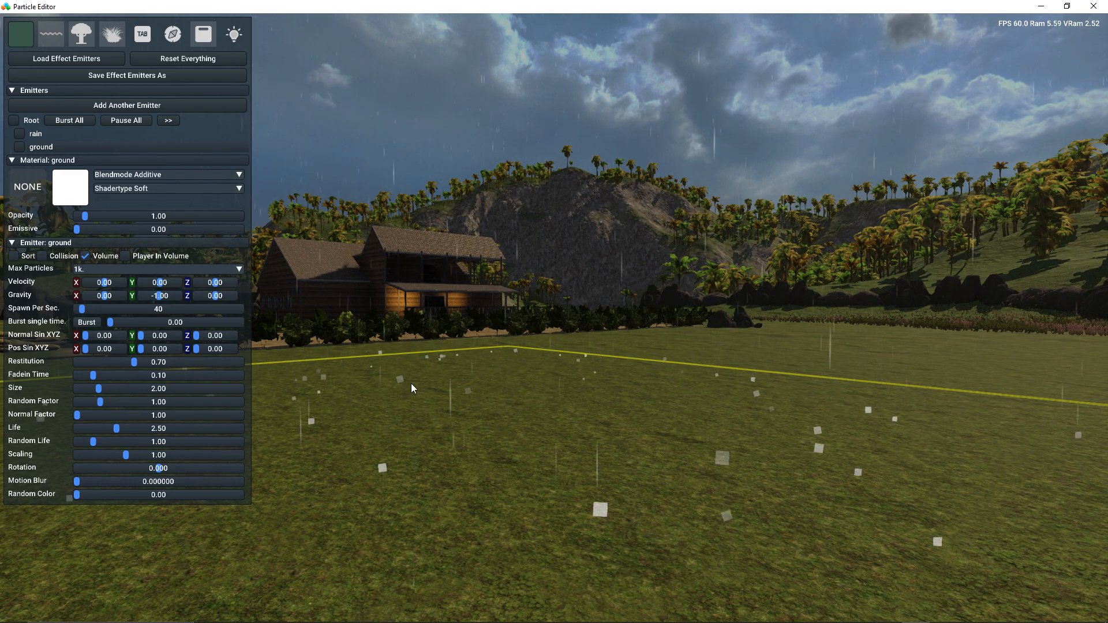
pyautogui.doubleClick(166, 296)
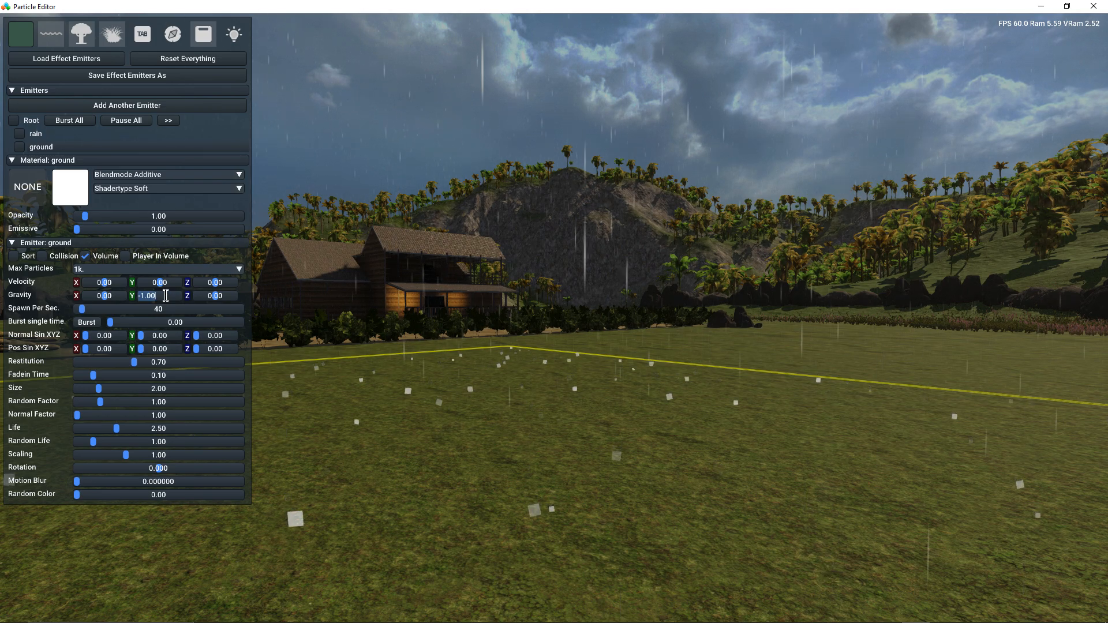
pyautogui.write('0')
pyautogui.press('Return')
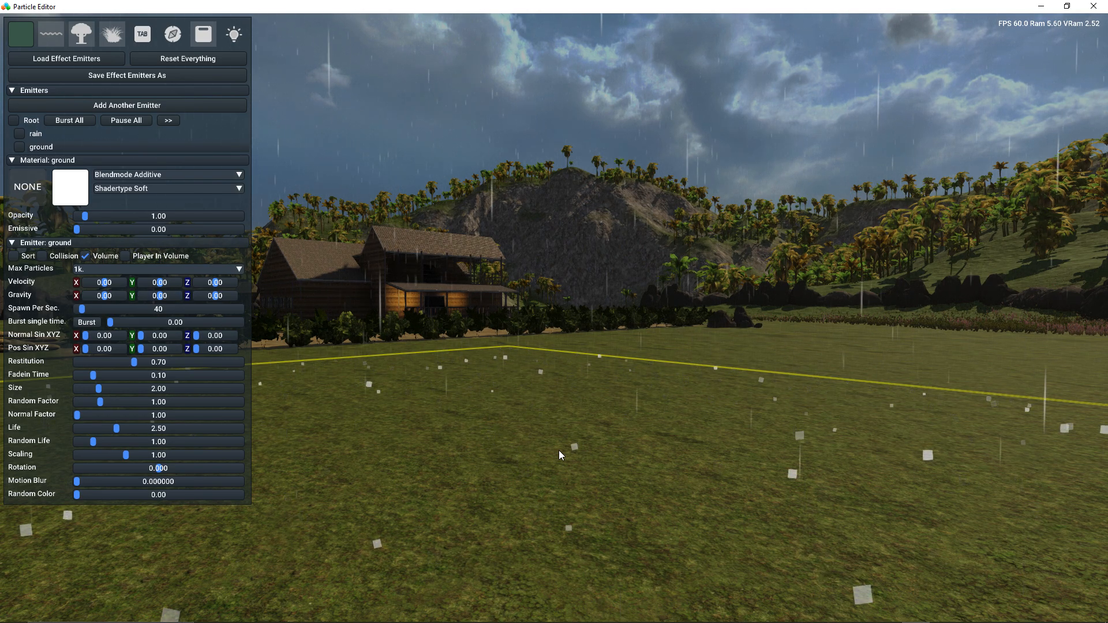
# - Set the ground emitter's Y velocity to -200 and enable Collision
pyautogui.doubleClick(163, 283)
pyautogui.write('-')
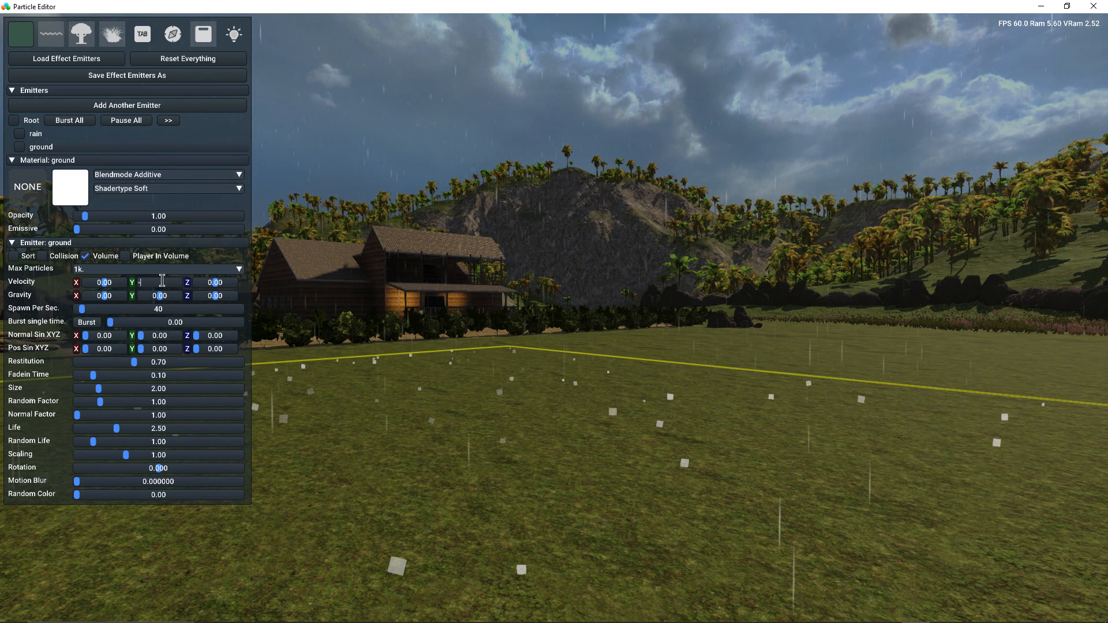
pyautogui.write('200')
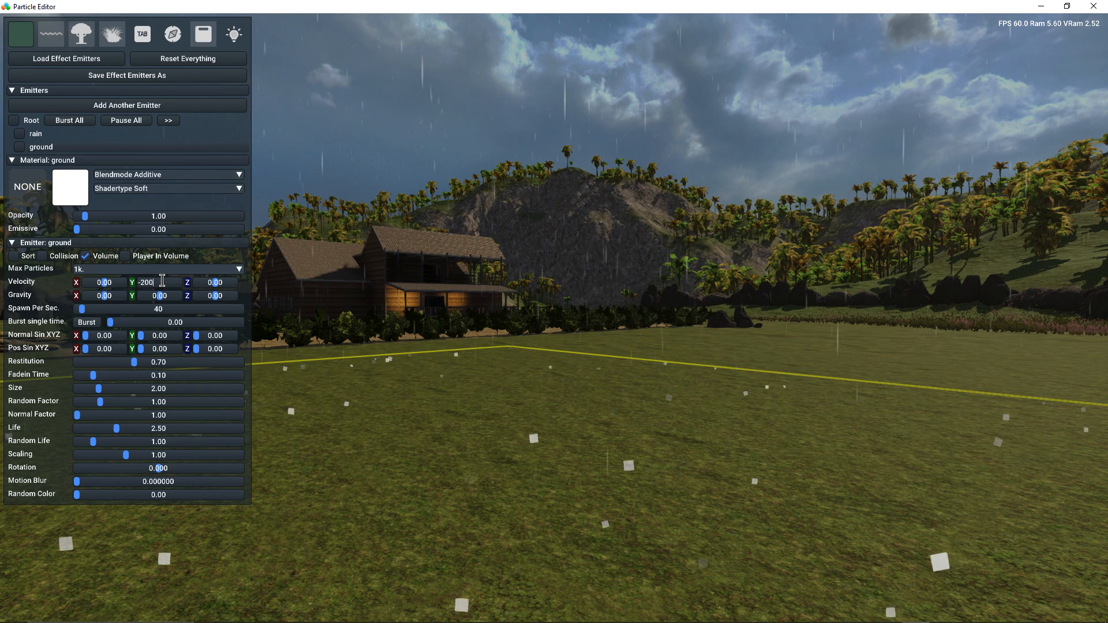
pyautogui.moveTo(607, 442); pyautogui.dragTo(606, 472, button='right')
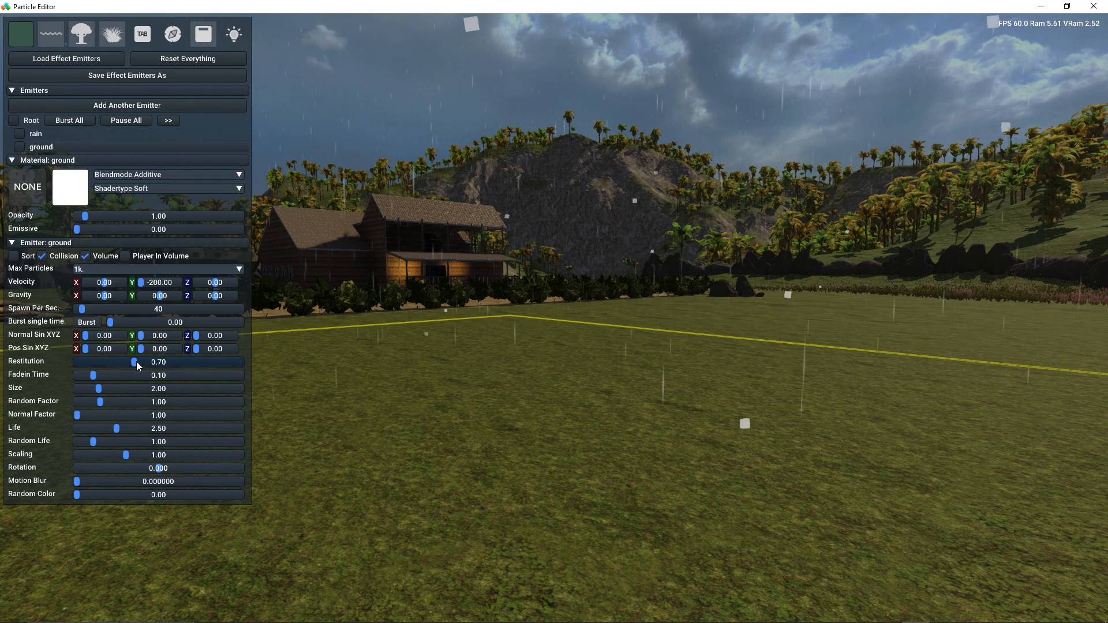
# - Set the ground emitter's restitution to 0.01, trying 0 on the way
pyautogui.moveTo(132, 361); pyautogui.dragTo(109, 366)
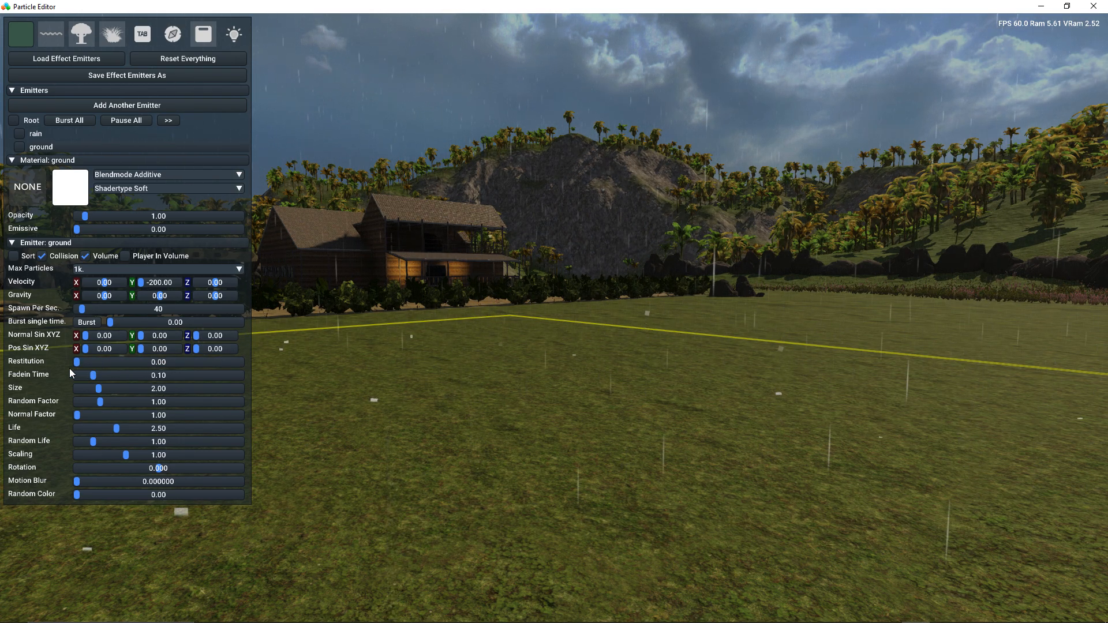
pyautogui.doubleClick(89, 362)
pyautogui.write('0.')
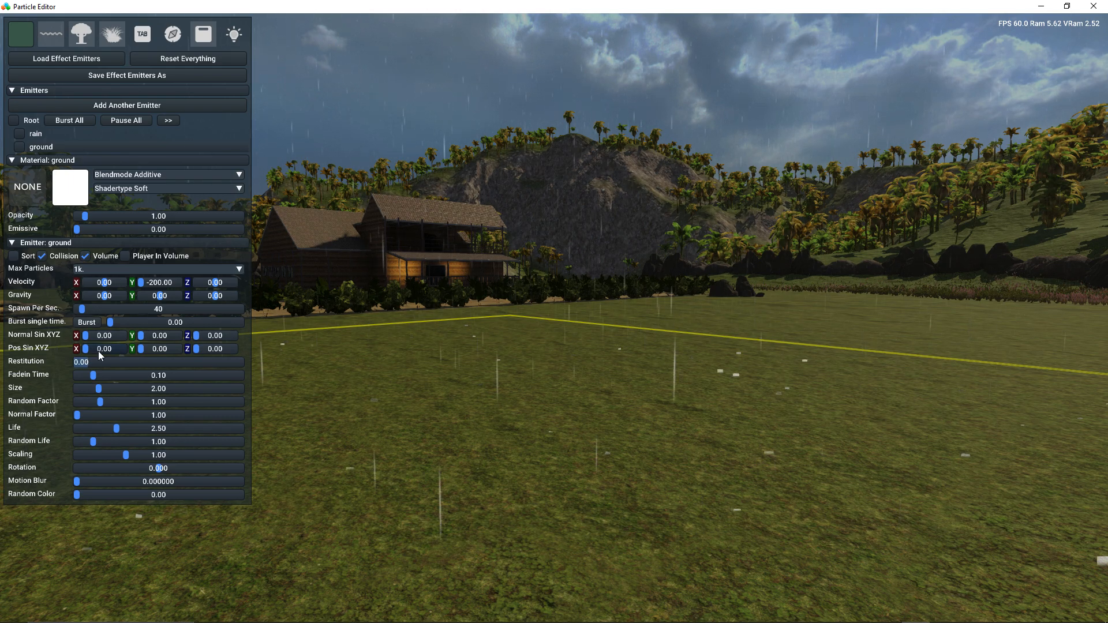
pyautogui.write('01')
pyautogui.press('Return')
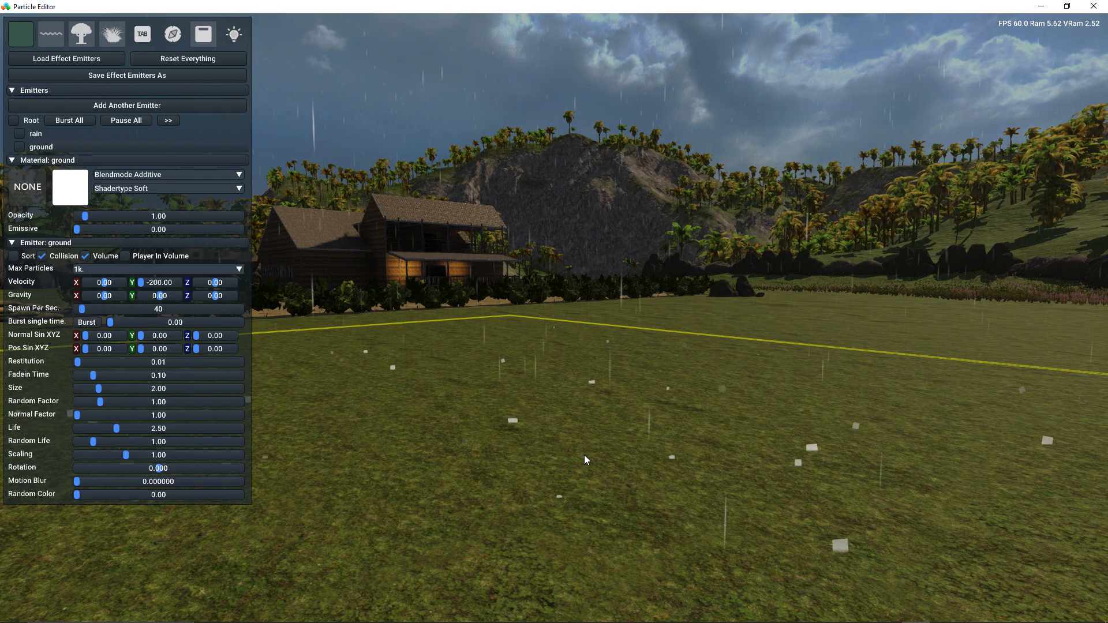
# - Try raising the ground emitter about 137 units, return it to about 3 units below its starting height, and hide its gizmo
pyautogui.click(19, 146)
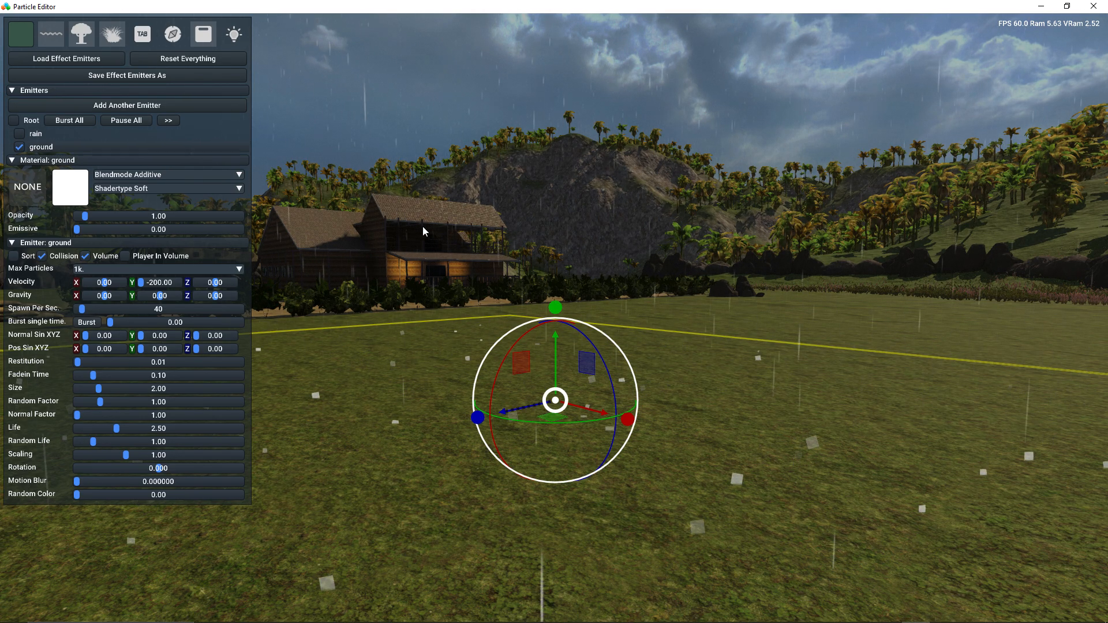
pyautogui.moveTo(556, 335); pyautogui.dragTo(567, 115)
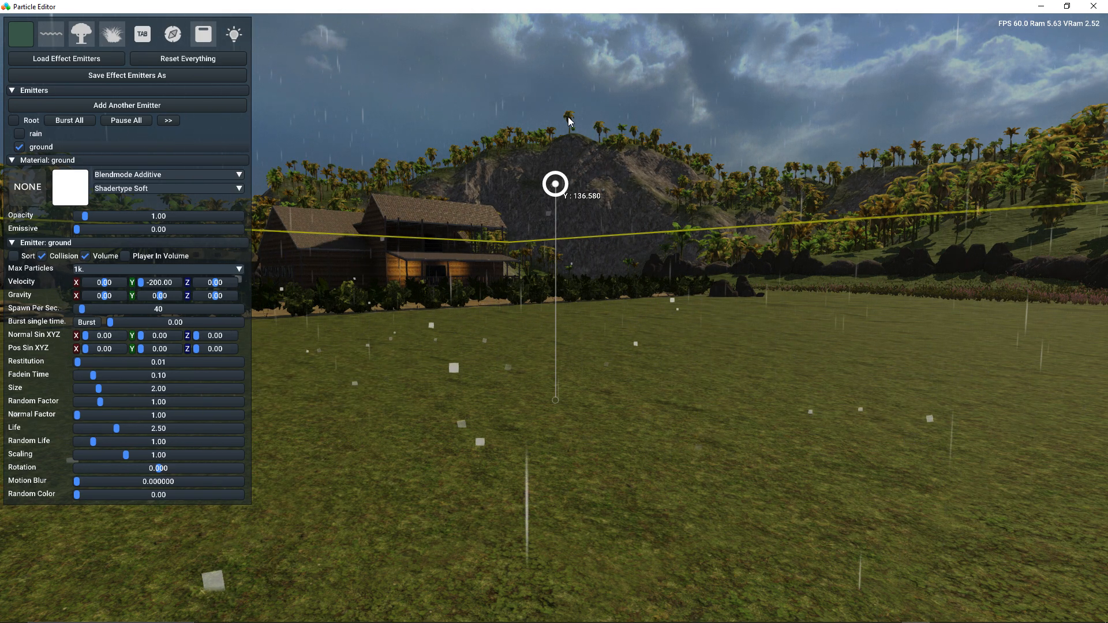
pyautogui.moveTo(569, 121); pyautogui.dragTo(574, 344)
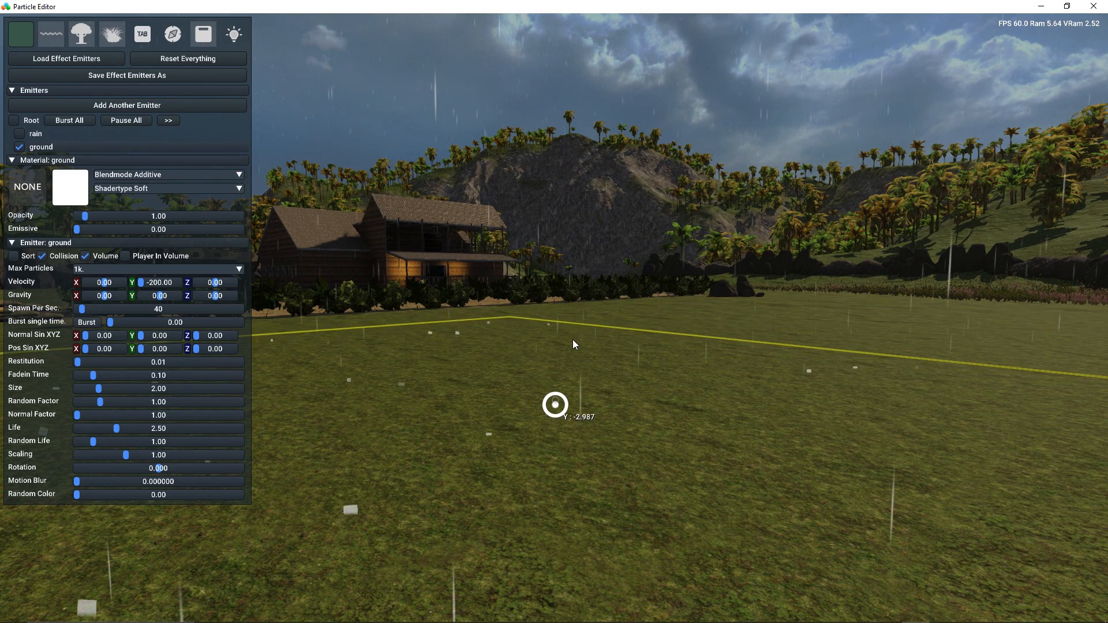
pyautogui.moveTo(573, 339); pyautogui.dragTo(572, 339)
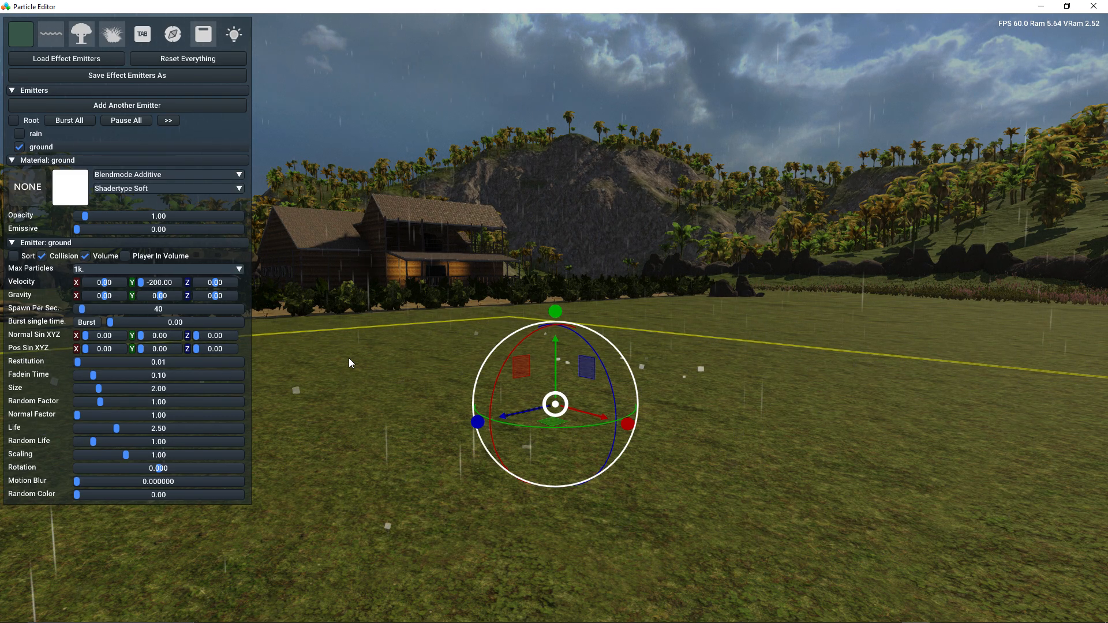
pyautogui.click(19, 147)
# - Assign an irregular smoke-puff texture from the additive blending set to the ground emitter and raise its emissive to 5.99
pyautogui.click(26, 190)
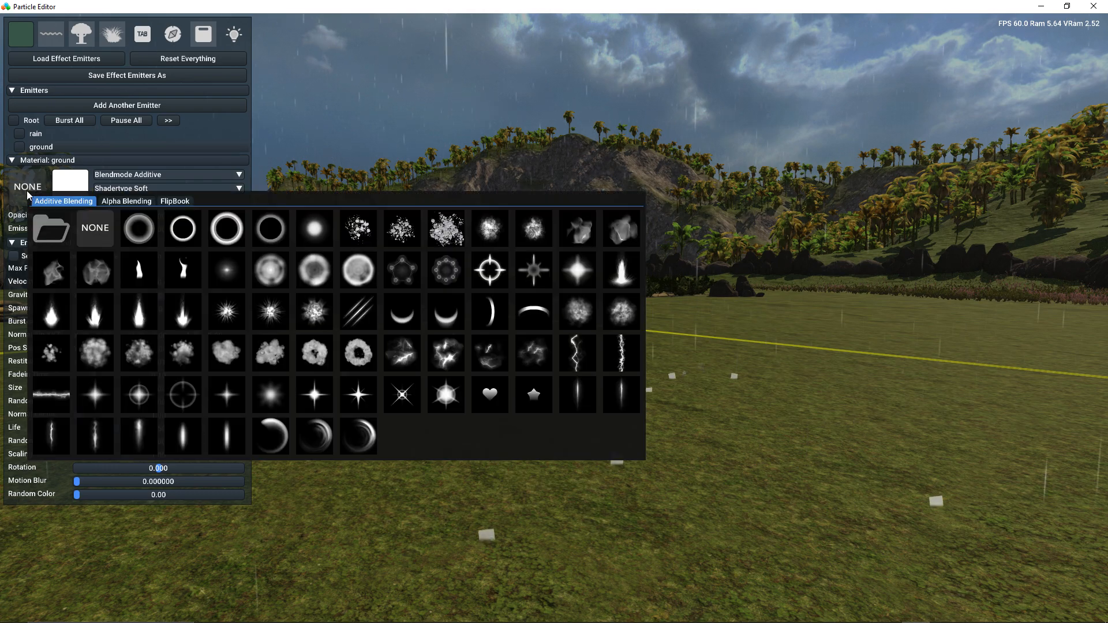
pyautogui.click(180, 357)
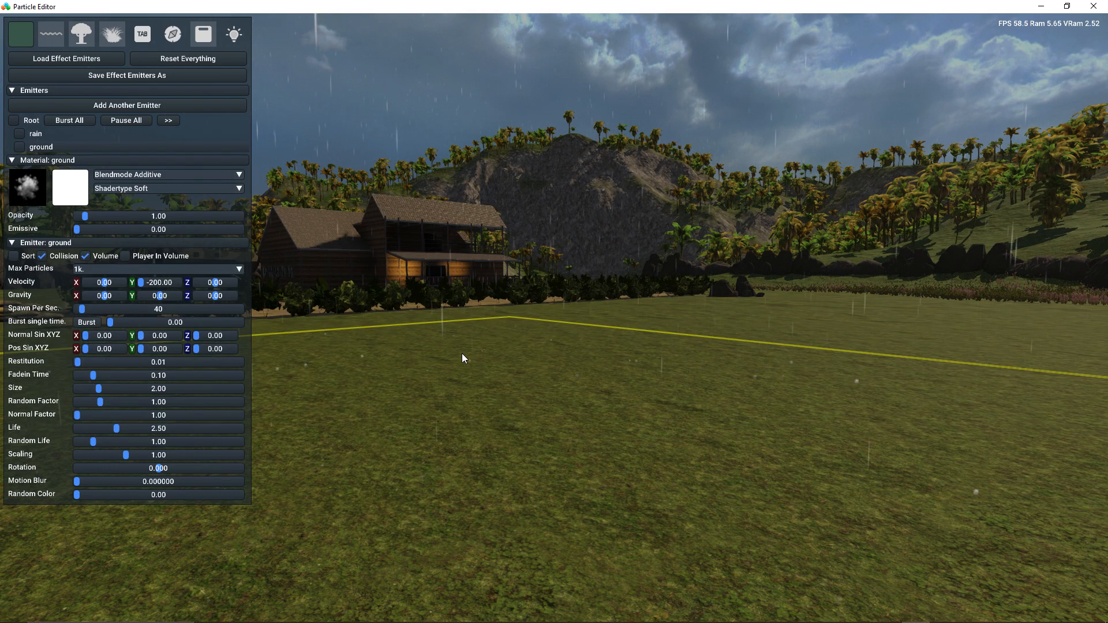
pyautogui.moveTo(485, 434); pyautogui.dragTo(665, 438, button='right')
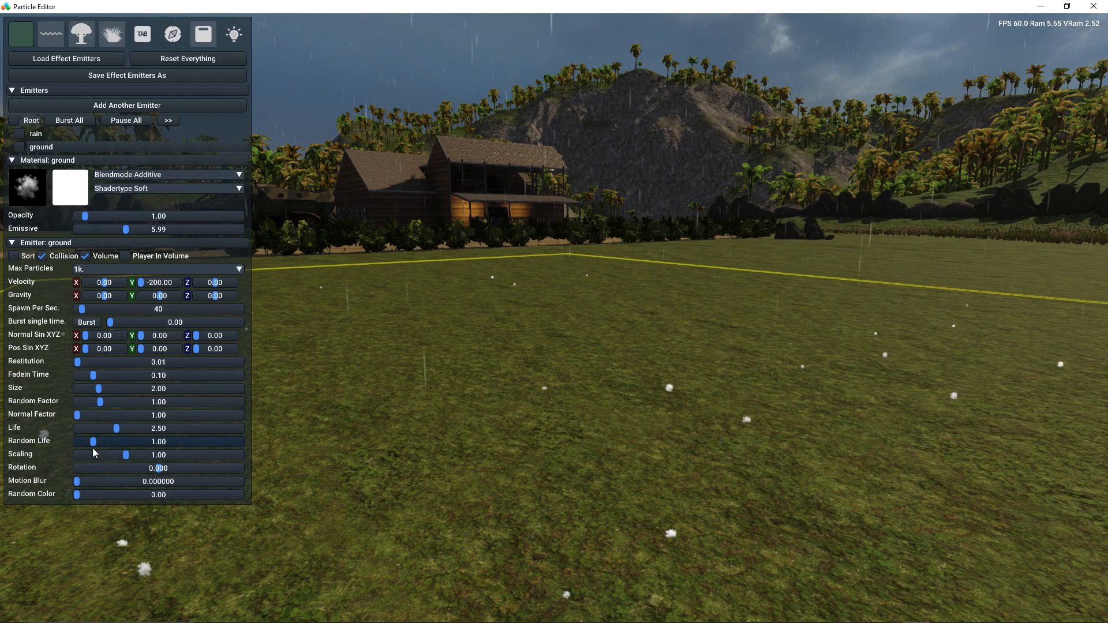
# - Set the ground emitter's random life to 0 and its life to 0.48, trying 0.87 on the way
pyautogui.moveTo(95, 438); pyautogui.dragTo(52, 434)
pyautogui.click(89, 429)
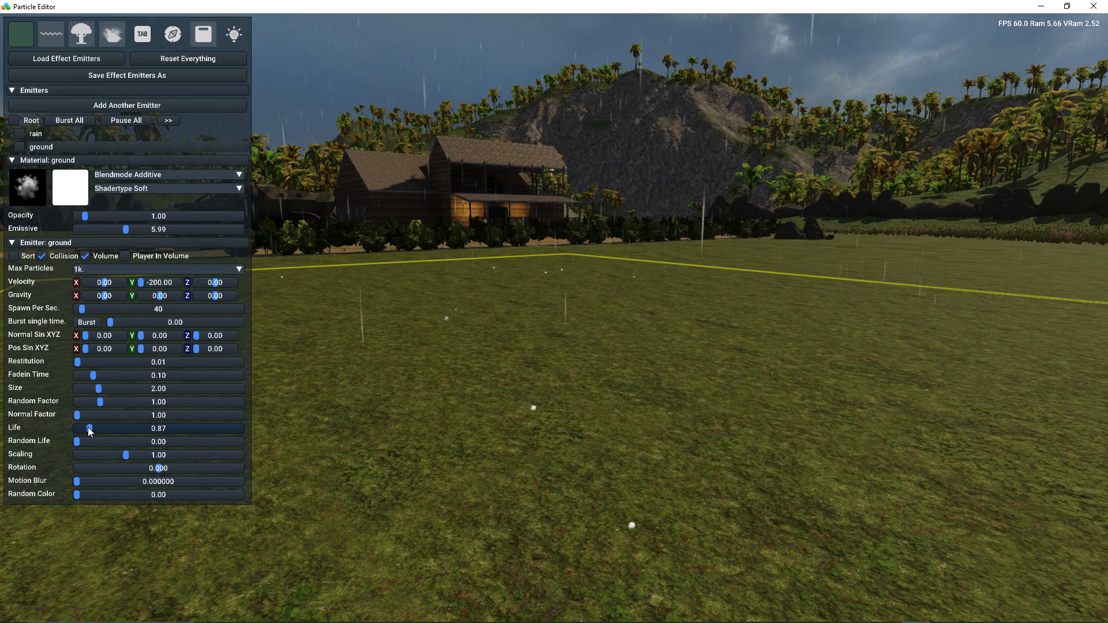
pyautogui.moveTo(87, 426); pyautogui.dragTo(84, 426)
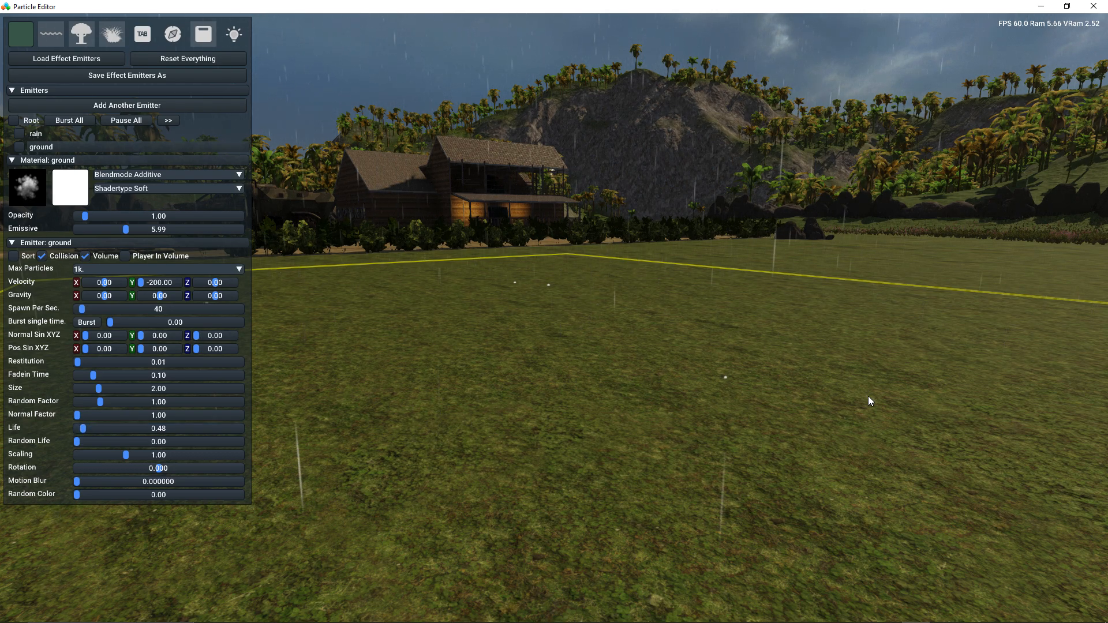
# - Reduce the ground emitter's emissive to 1.48 and set its spawn rate to 608 per second, trying 1096 on the way
pyautogui.click(97, 229)
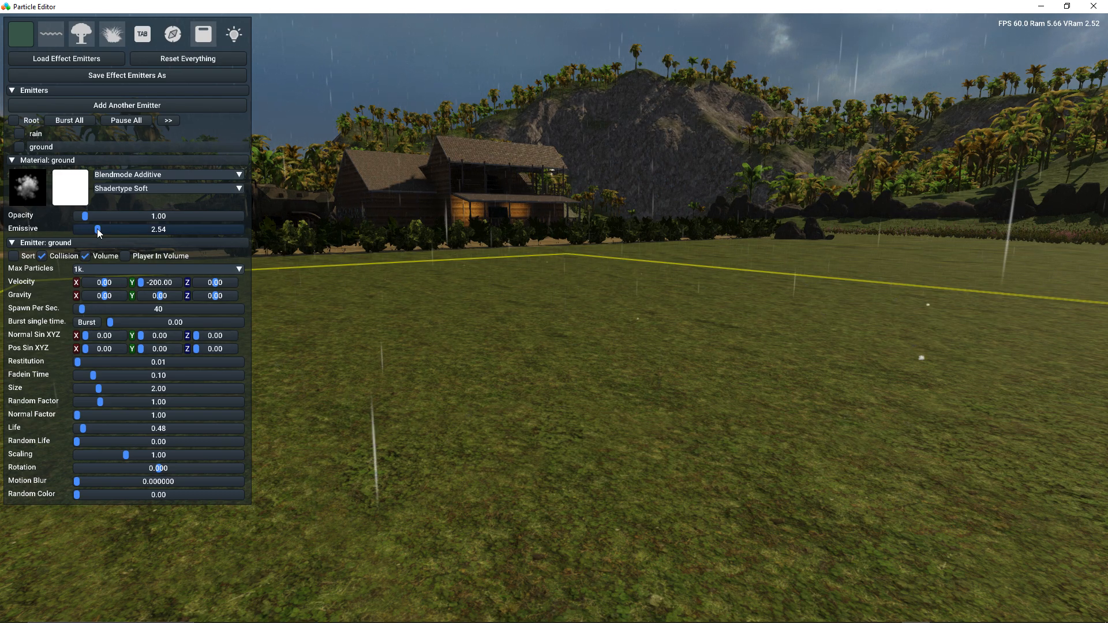
pyautogui.moveTo(97, 228); pyautogui.dragTo(89, 227)
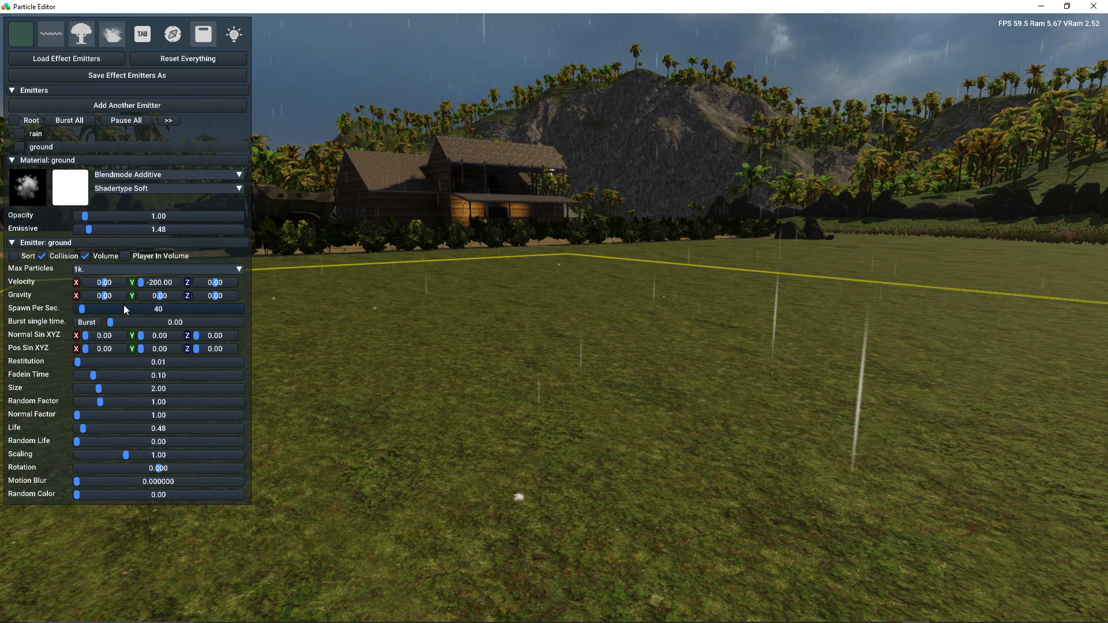
pyautogui.moveTo(97, 308); pyautogui.dragTo(103, 309)
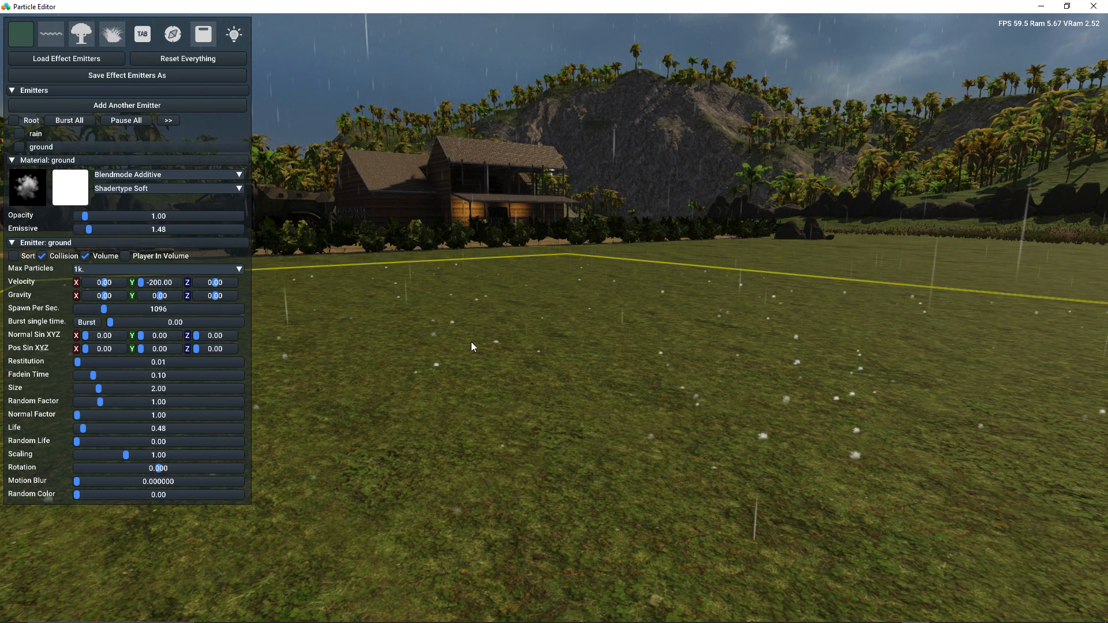
pyautogui.click(97, 308)
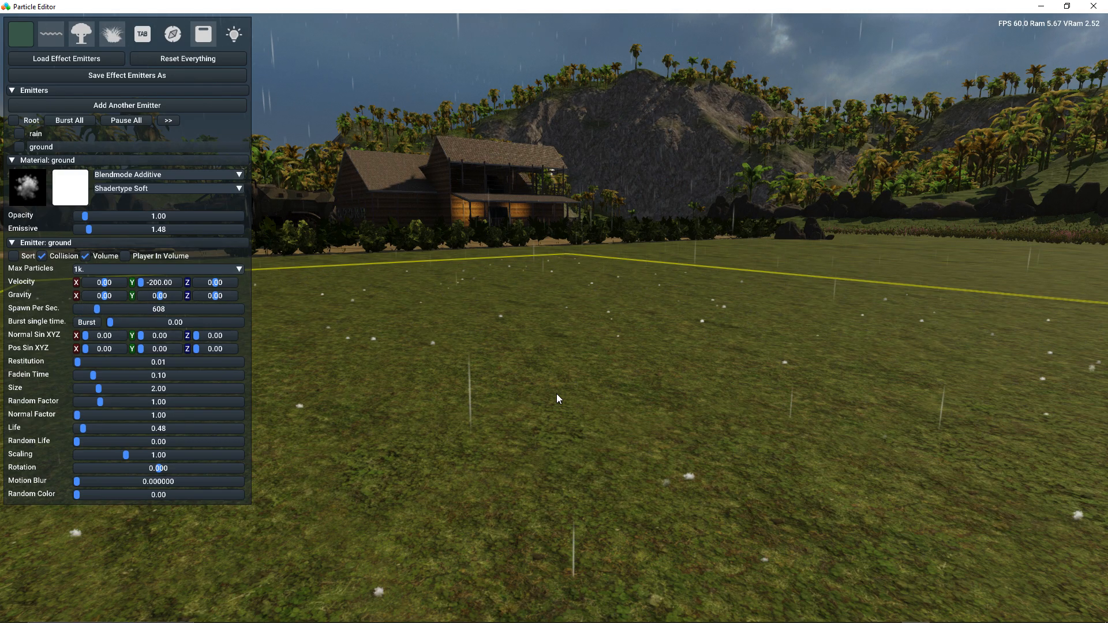
# - Set the ground emitter's emissive to 0, trying 0.49 on the way
pyautogui.scroll(-4, 557, 394)
pyautogui.scroll(-1, 557, 394)
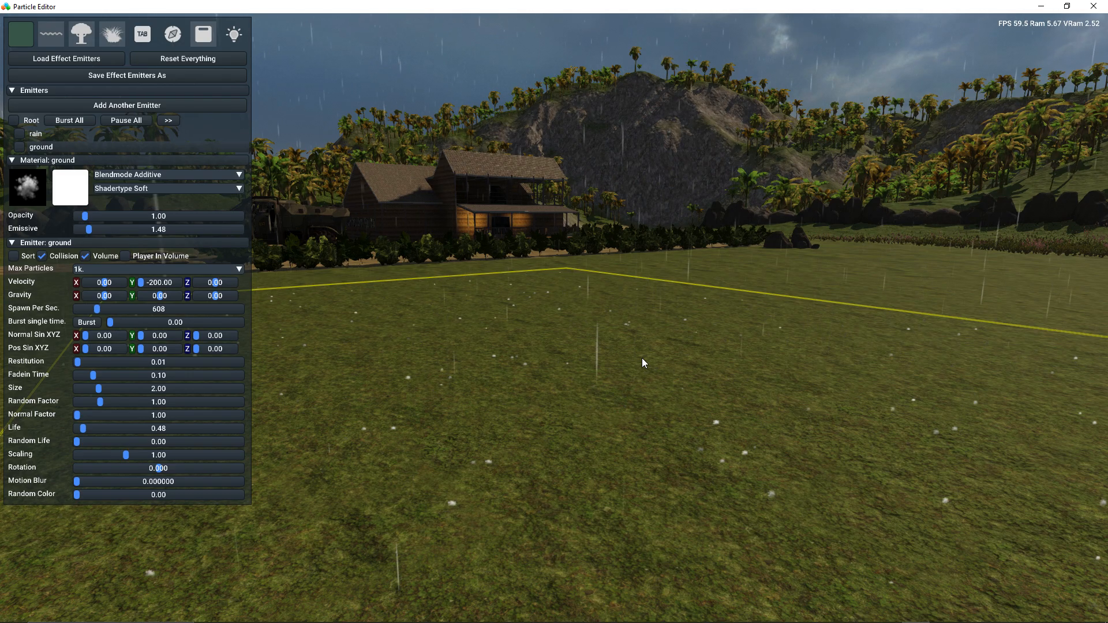
pyautogui.moveTo(544, 412); pyautogui.dragTo(545, 407, button='middle')
pyautogui.moveTo(545, 407); pyautogui.dragTo(558, 362, button='right')
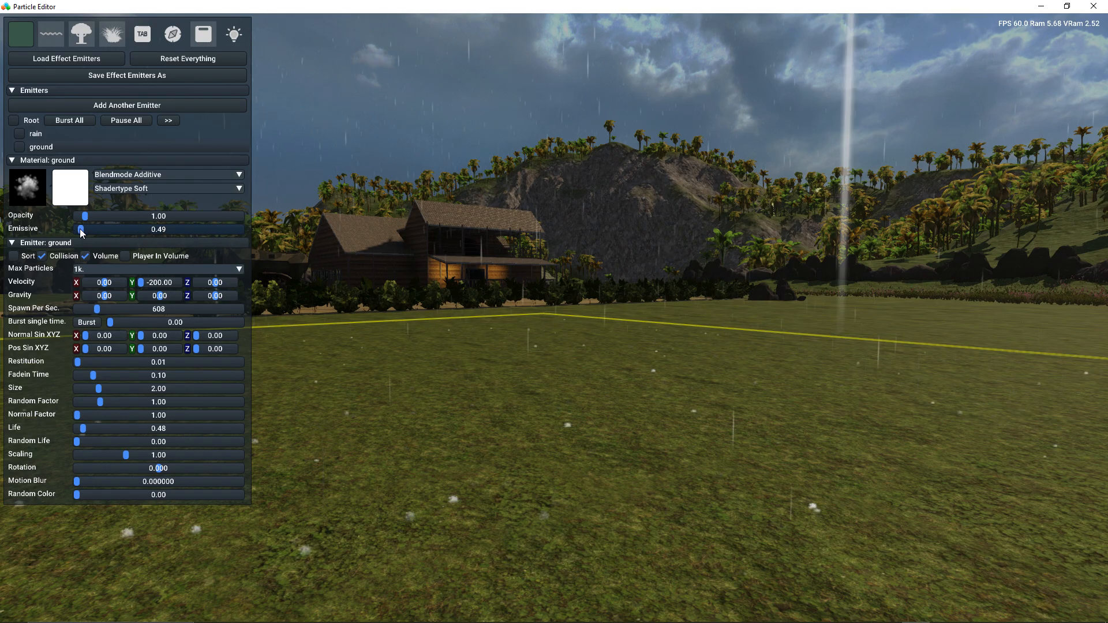
pyautogui.moveTo(82, 230); pyautogui.dragTo(74, 229)
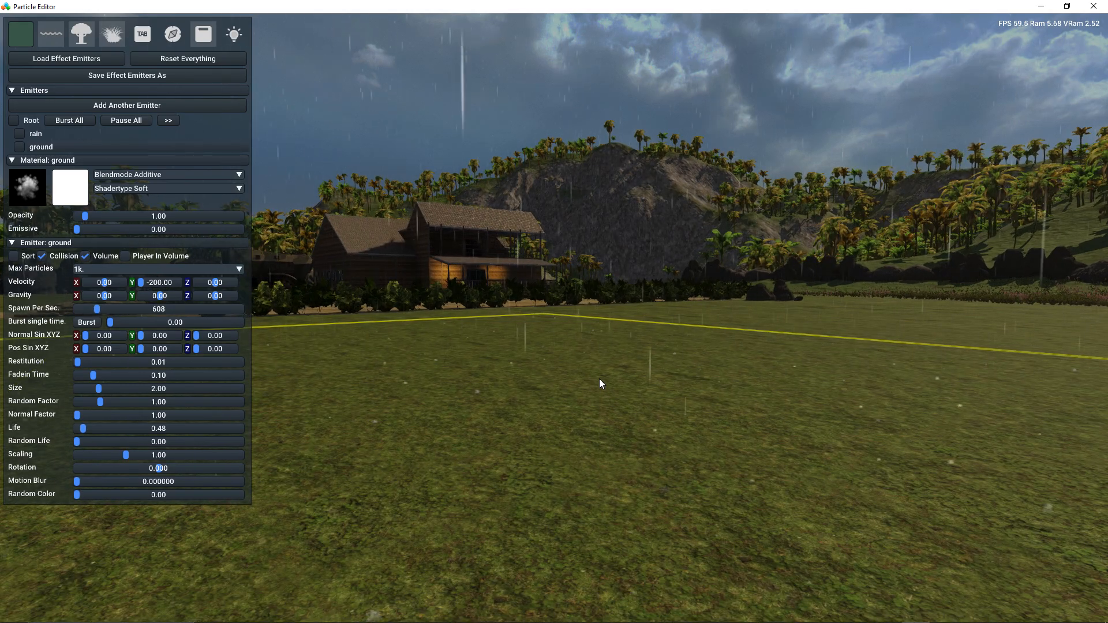
# - Tint the ground emitter's material a muted steel blue
pyautogui.moveTo(590, 382); pyautogui.dragTo(586, 394, button='right')
pyautogui.press('w')
pyautogui.press('e')
pyautogui.press('q')
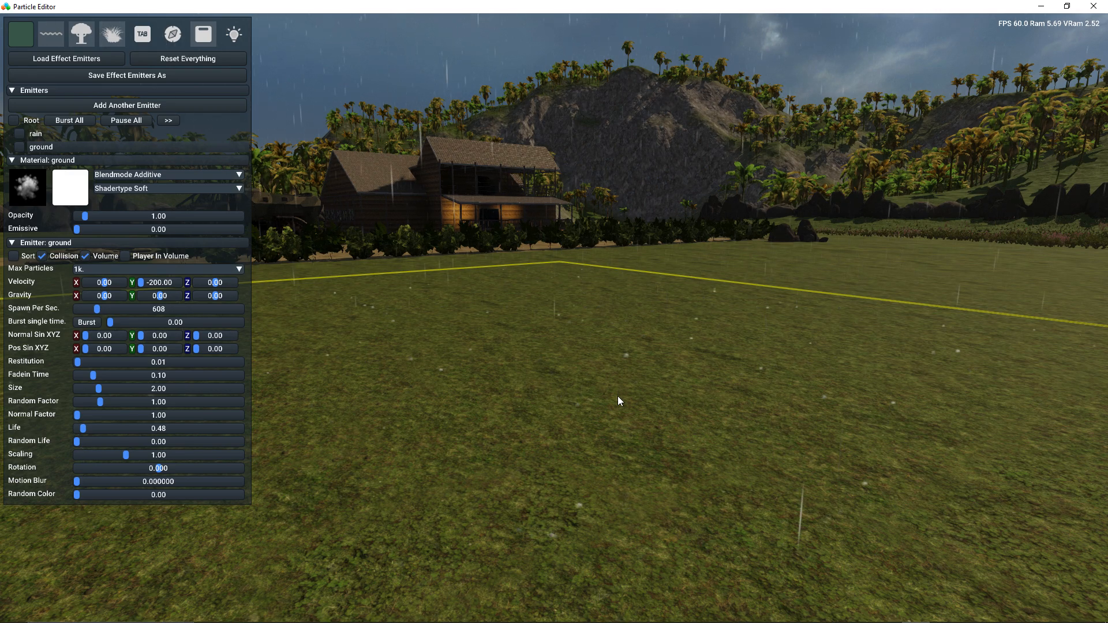
pyautogui.click(66, 188)
pyautogui.click(192, 253)
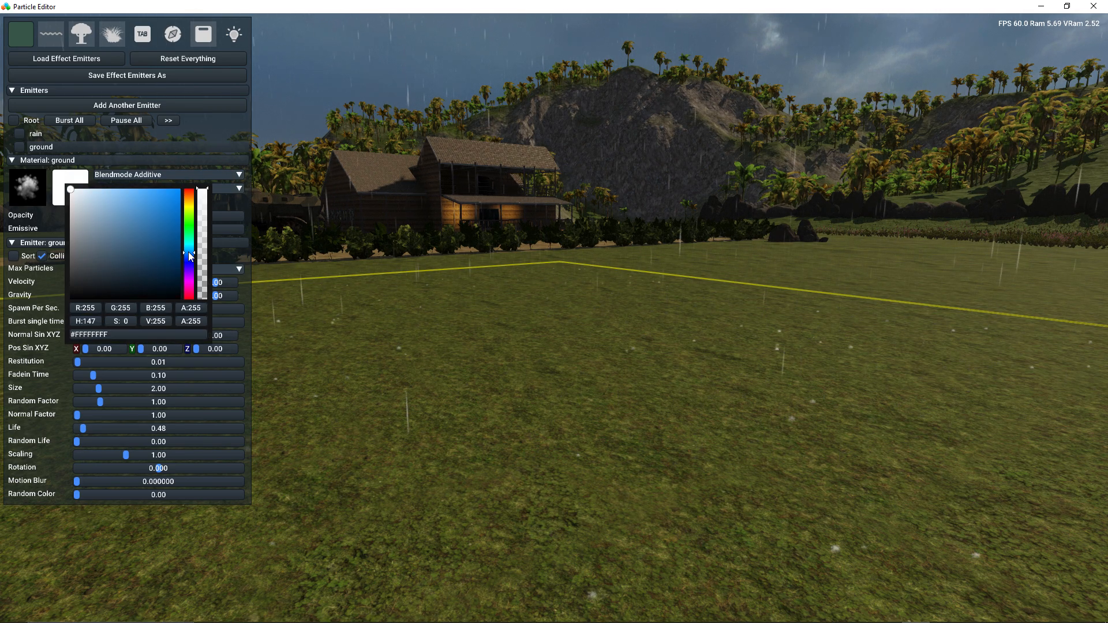
pyautogui.click(136, 248)
pyautogui.click(57, 220)
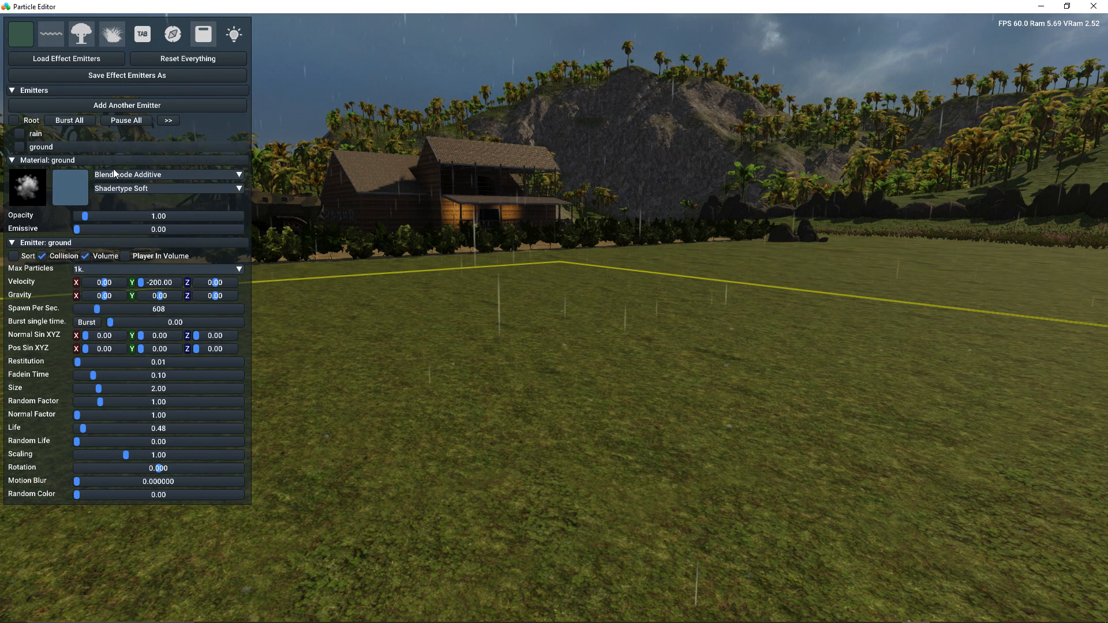
# - Tint the rain emitter's material blue, #5C84A9, and set its size to 2.01
pyautogui.click(100, 134)
pyautogui.click(82, 183)
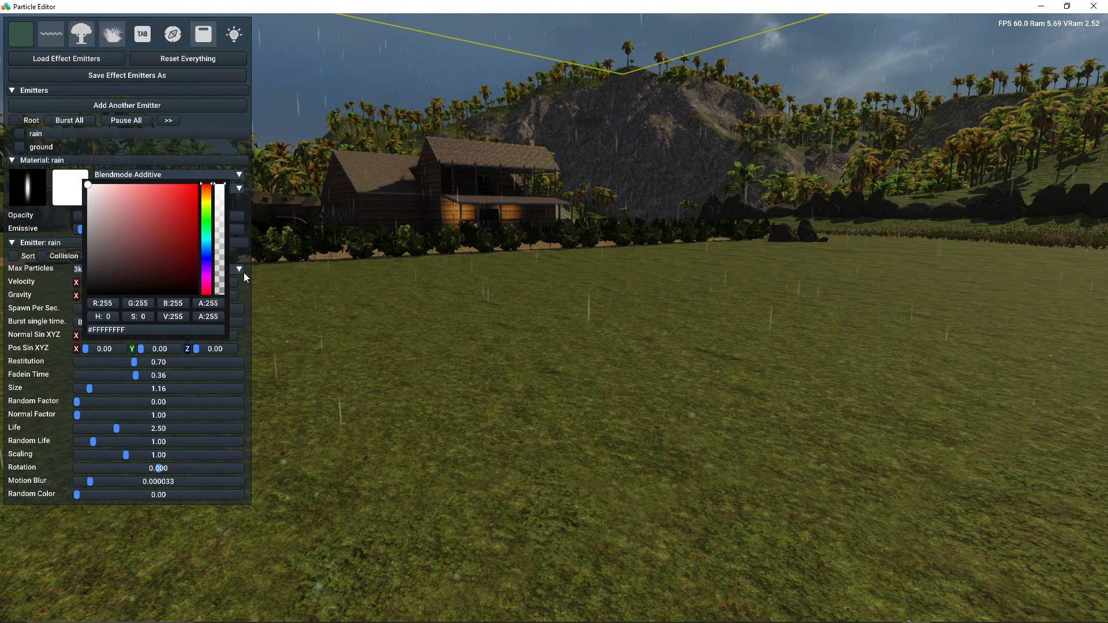
pyautogui.click(205, 248)
pyautogui.click(138, 222)
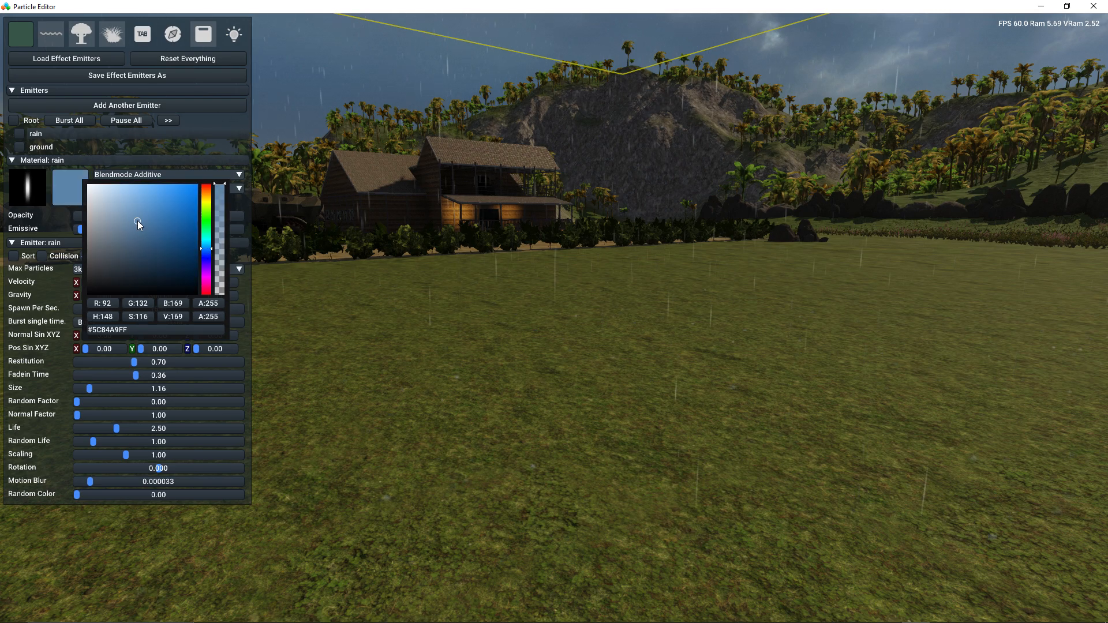
pyautogui.click(60, 216)
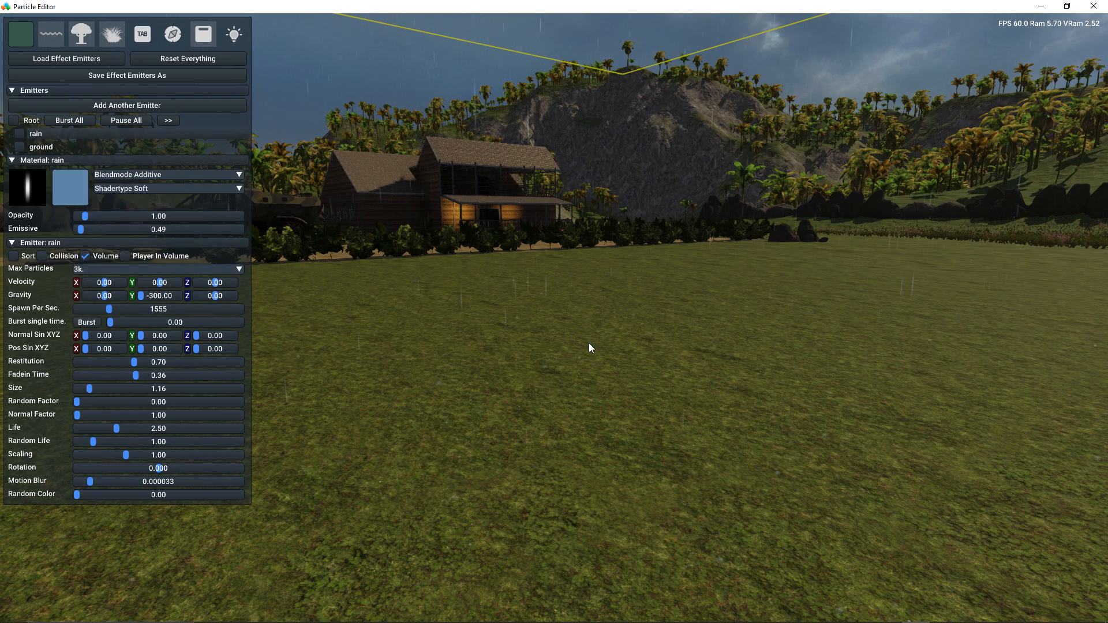
pyautogui.moveTo(674, 482); pyautogui.dragTo(506, 399, button='right')
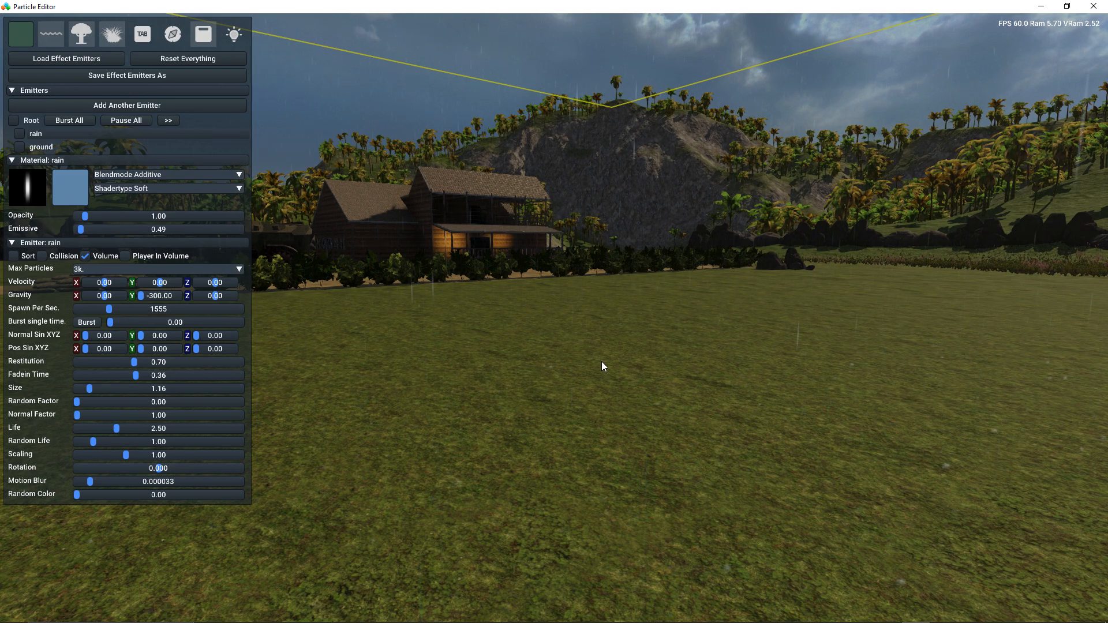
pyautogui.click(98, 388)
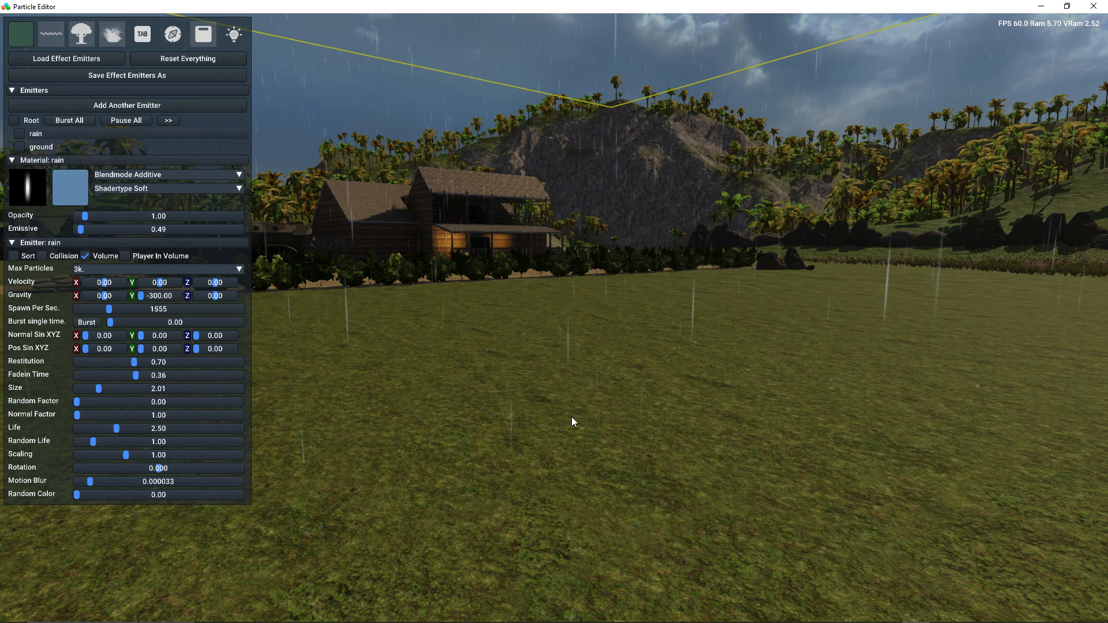